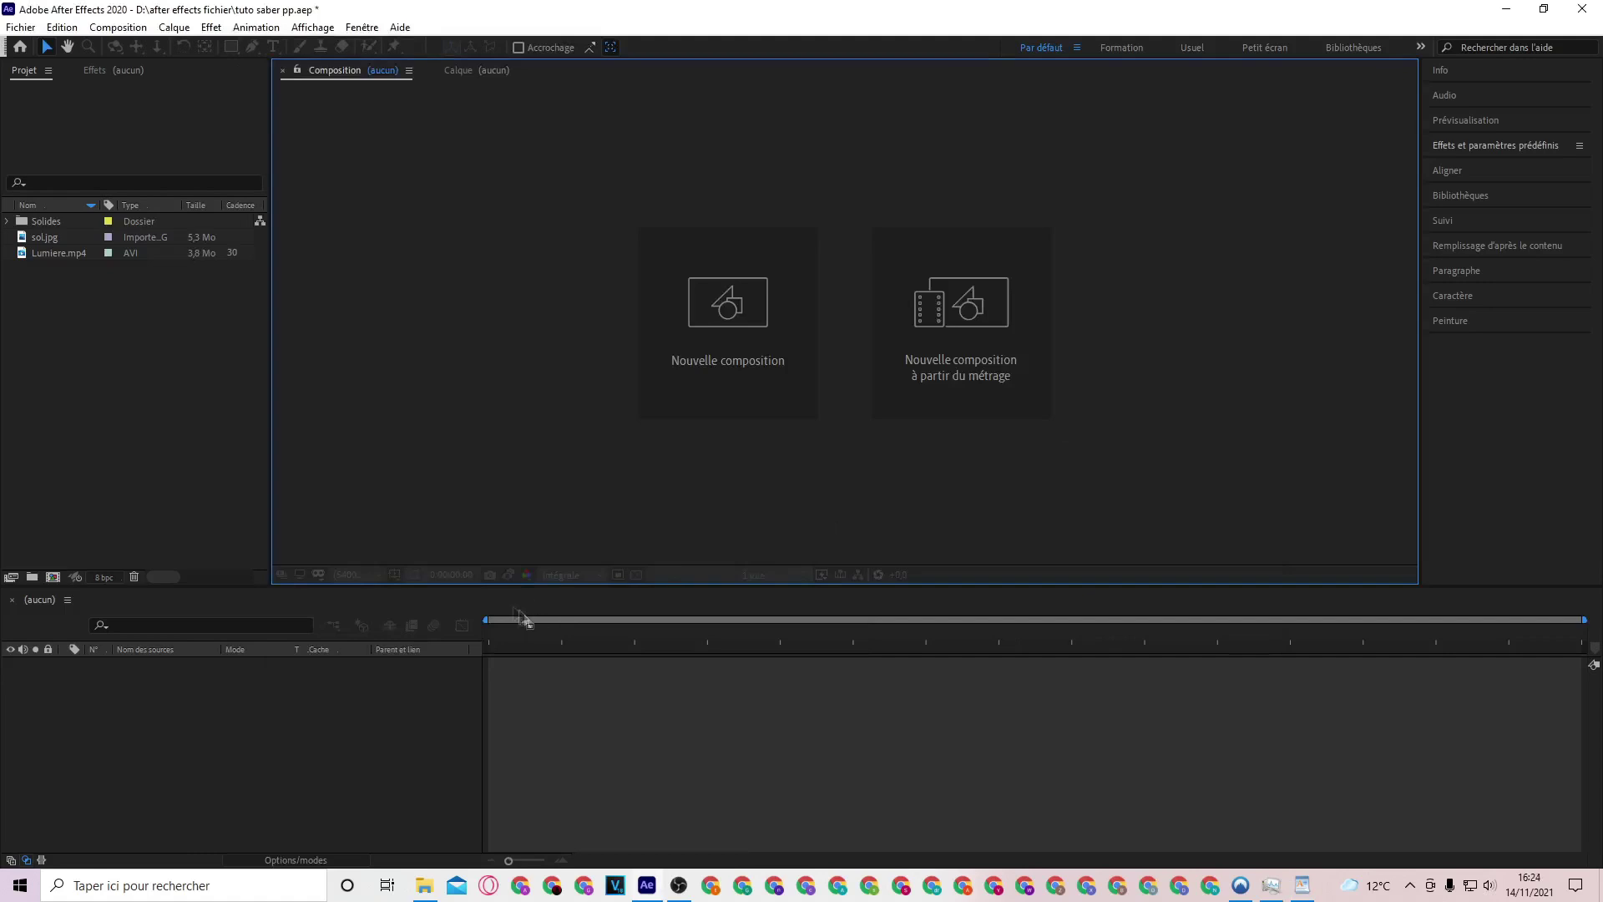
Inspect the Lumiere.mp4 and sol.jpg footage details in the Project panel
click(67, 237)
click(79, 253)
key(Up)
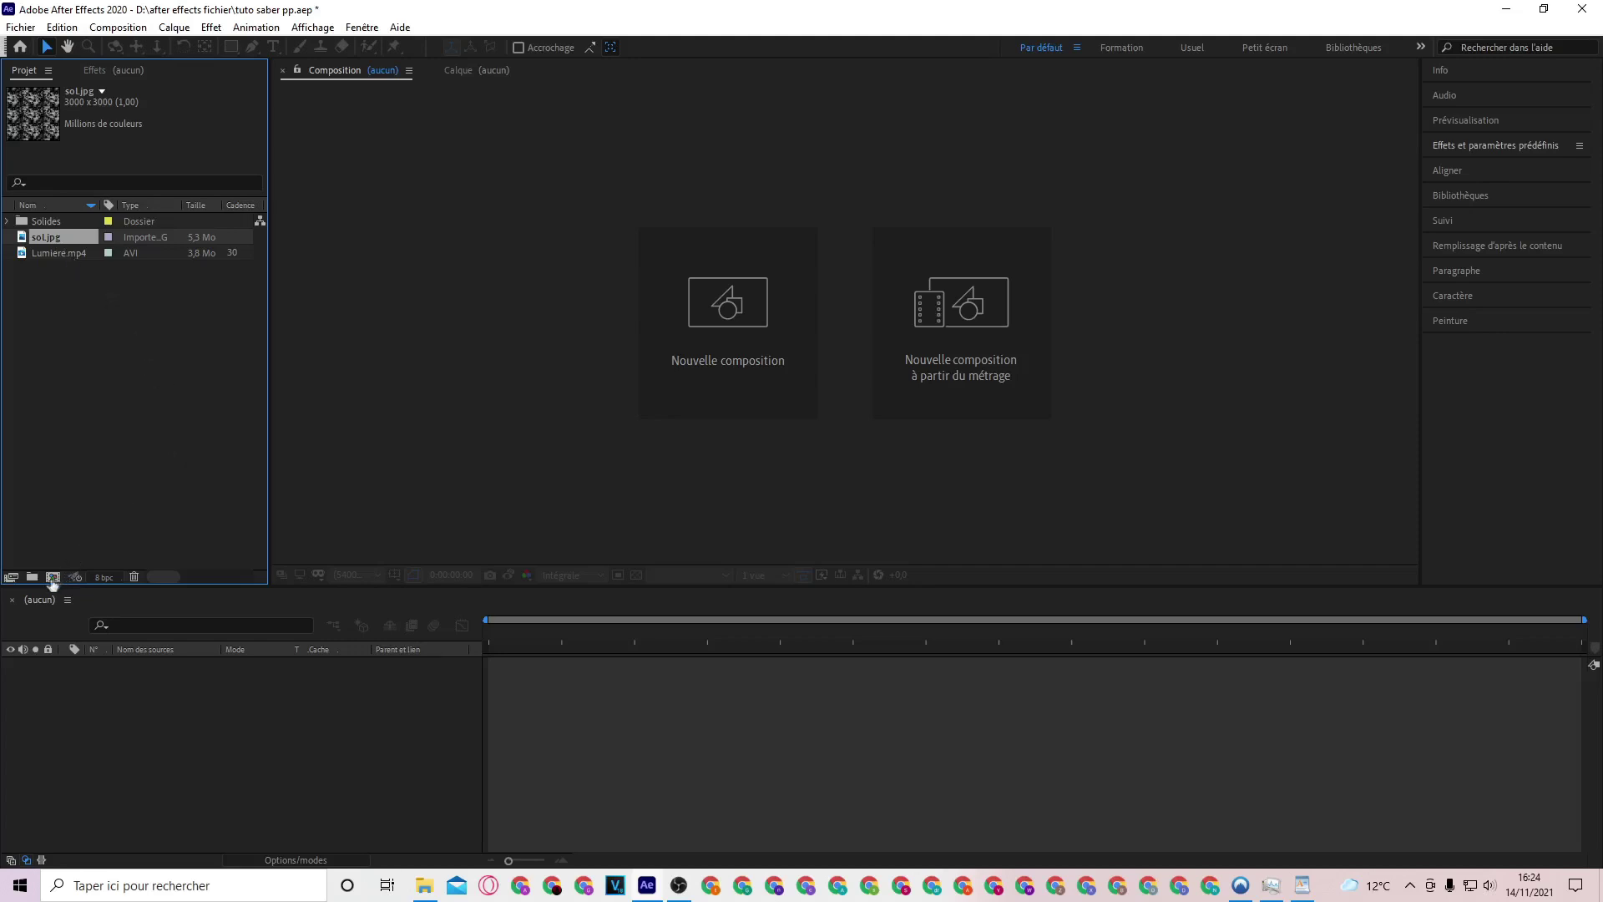
Make a new 1920×1080 composition called 'Text saber' with duration 0;00;09;09
click(51, 577)
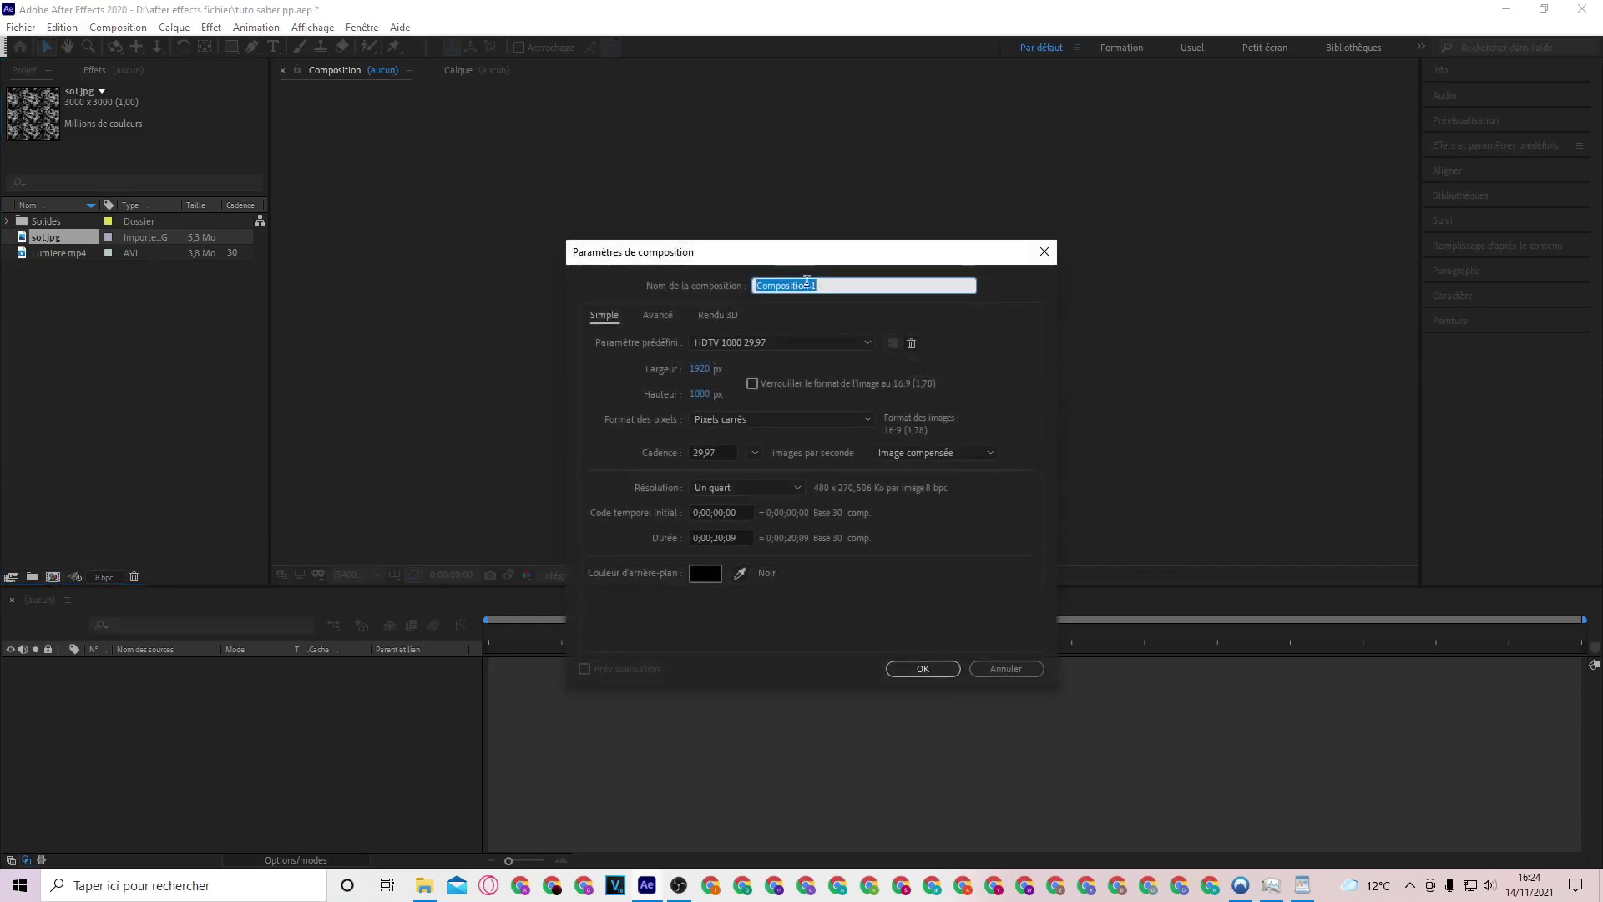
text(Text saber)
click(717, 538)
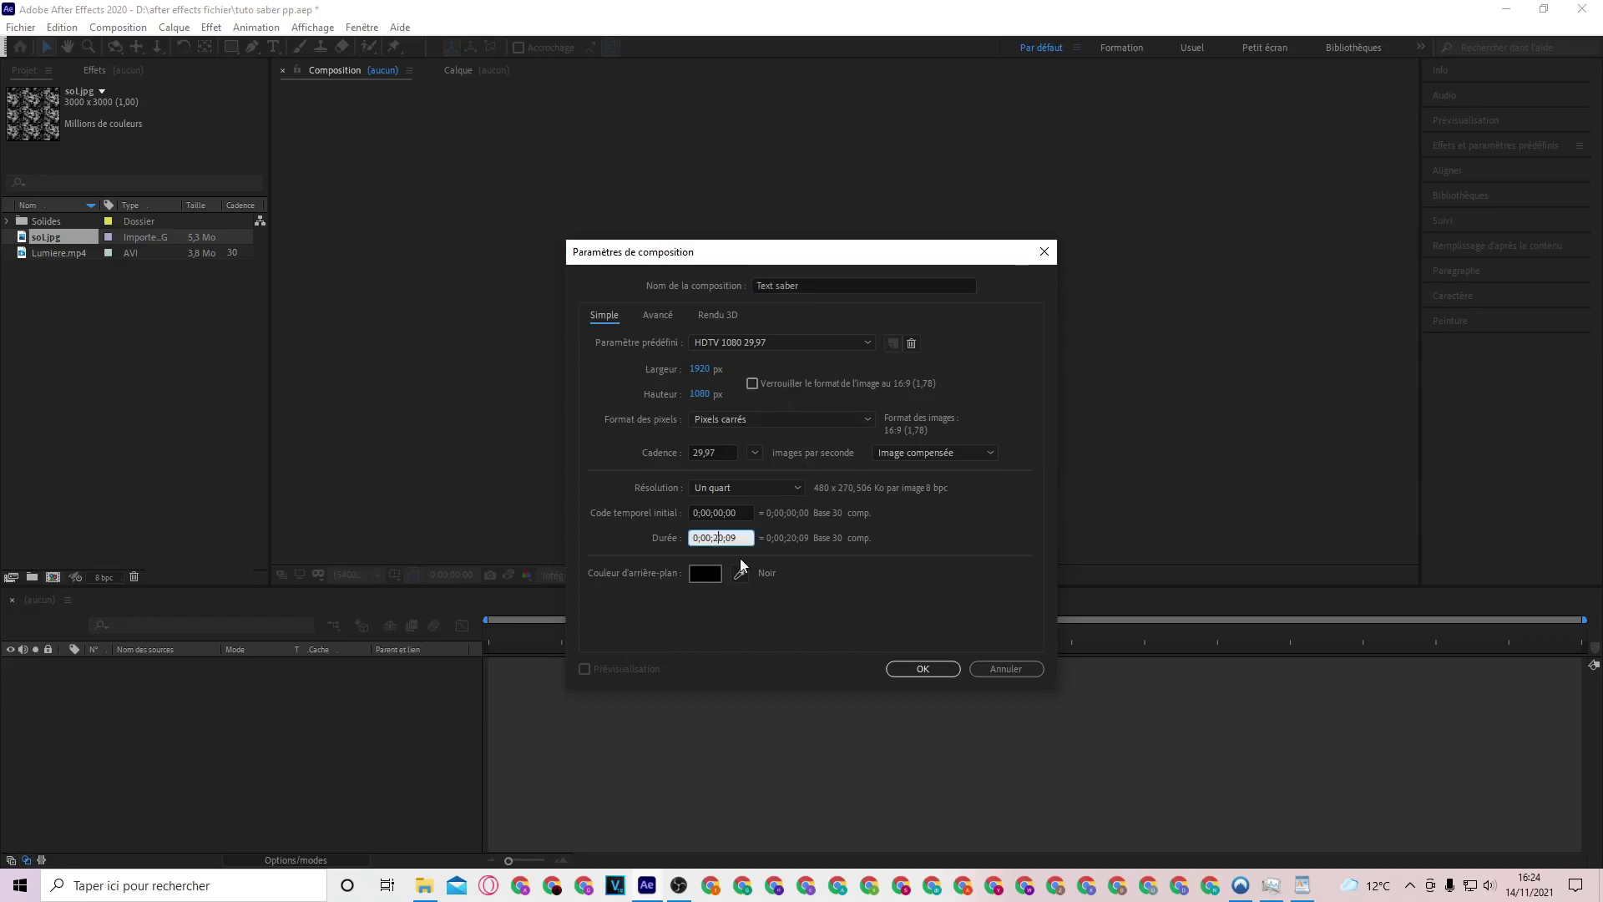
text(09)
click(923, 668)
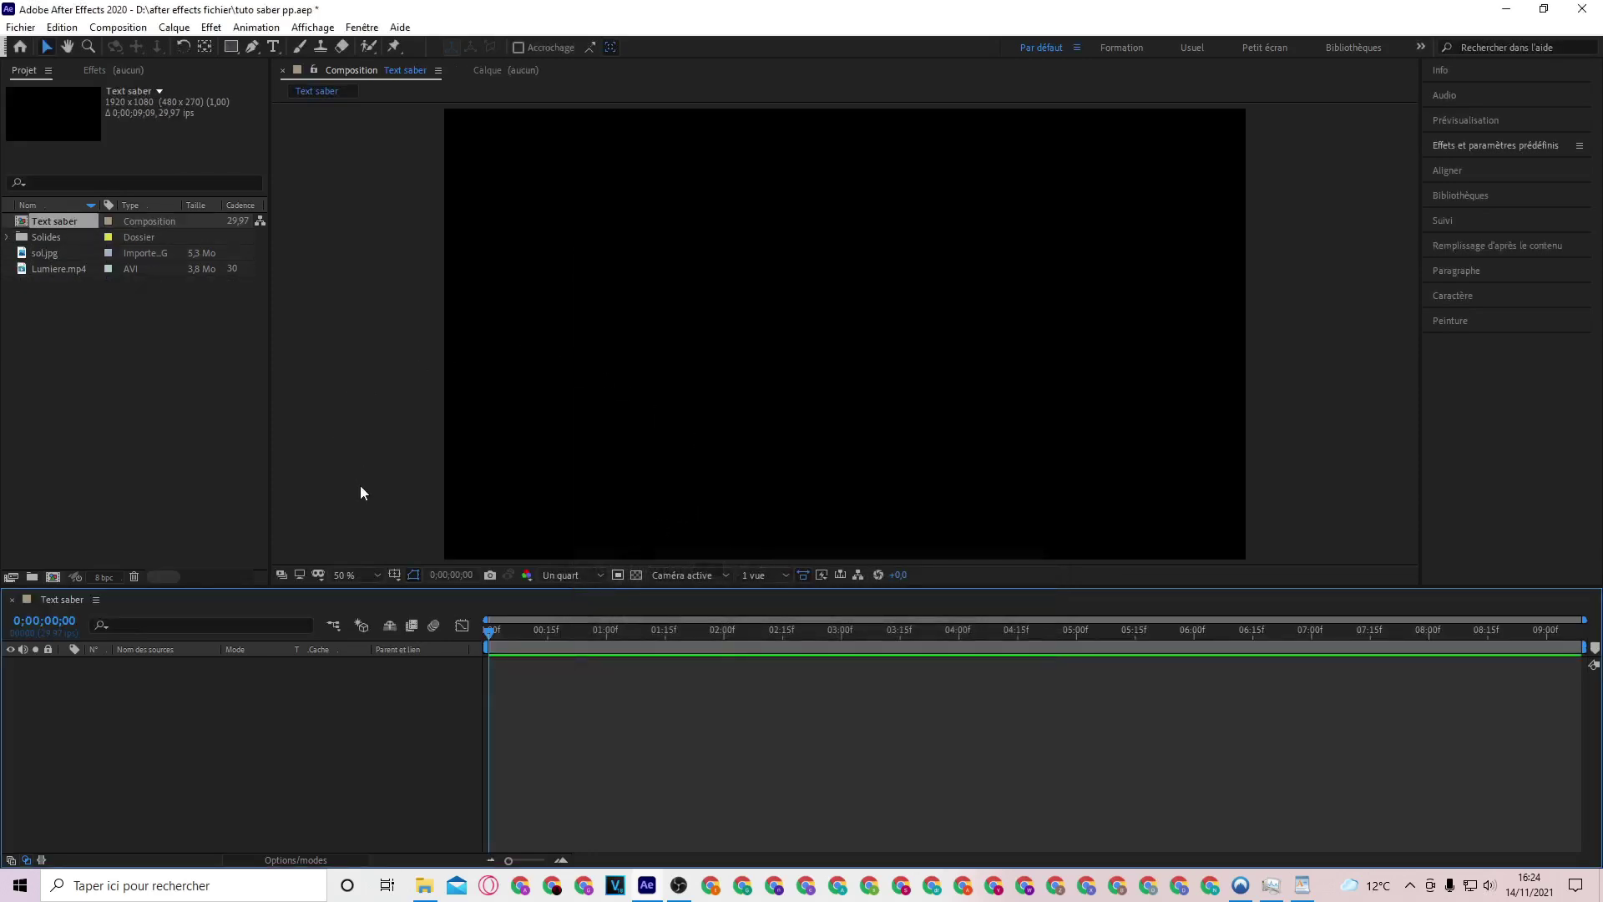
Add a new text layer reading 'TUTORIAL SABER' in the composition
right_click(324, 491)
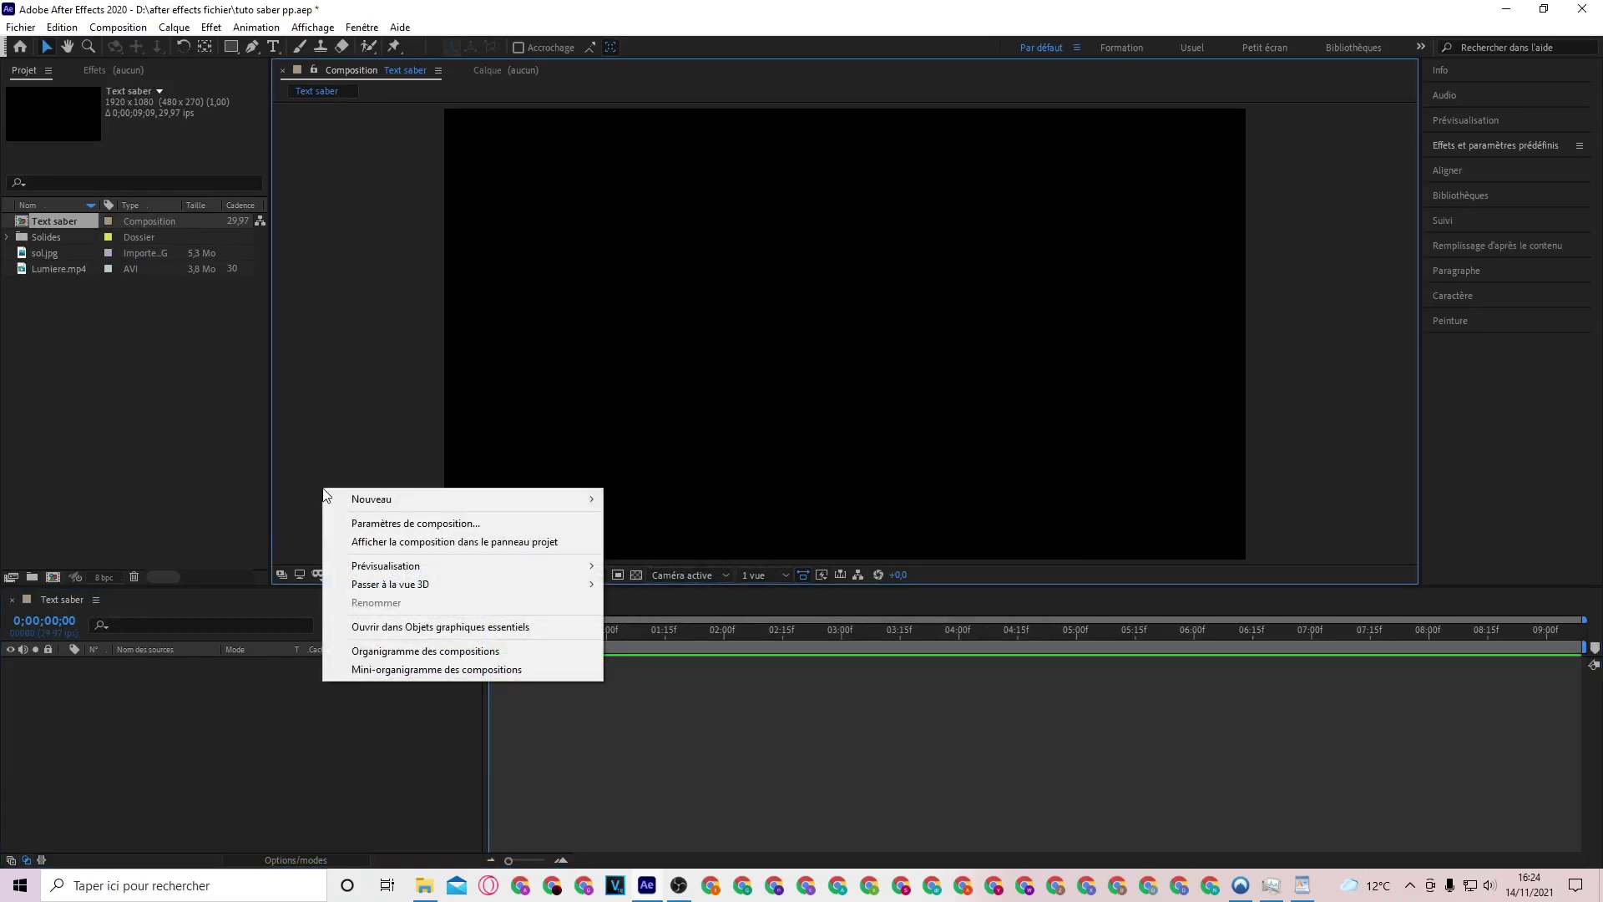
mouse_move(546, 501)
click(638, 522)
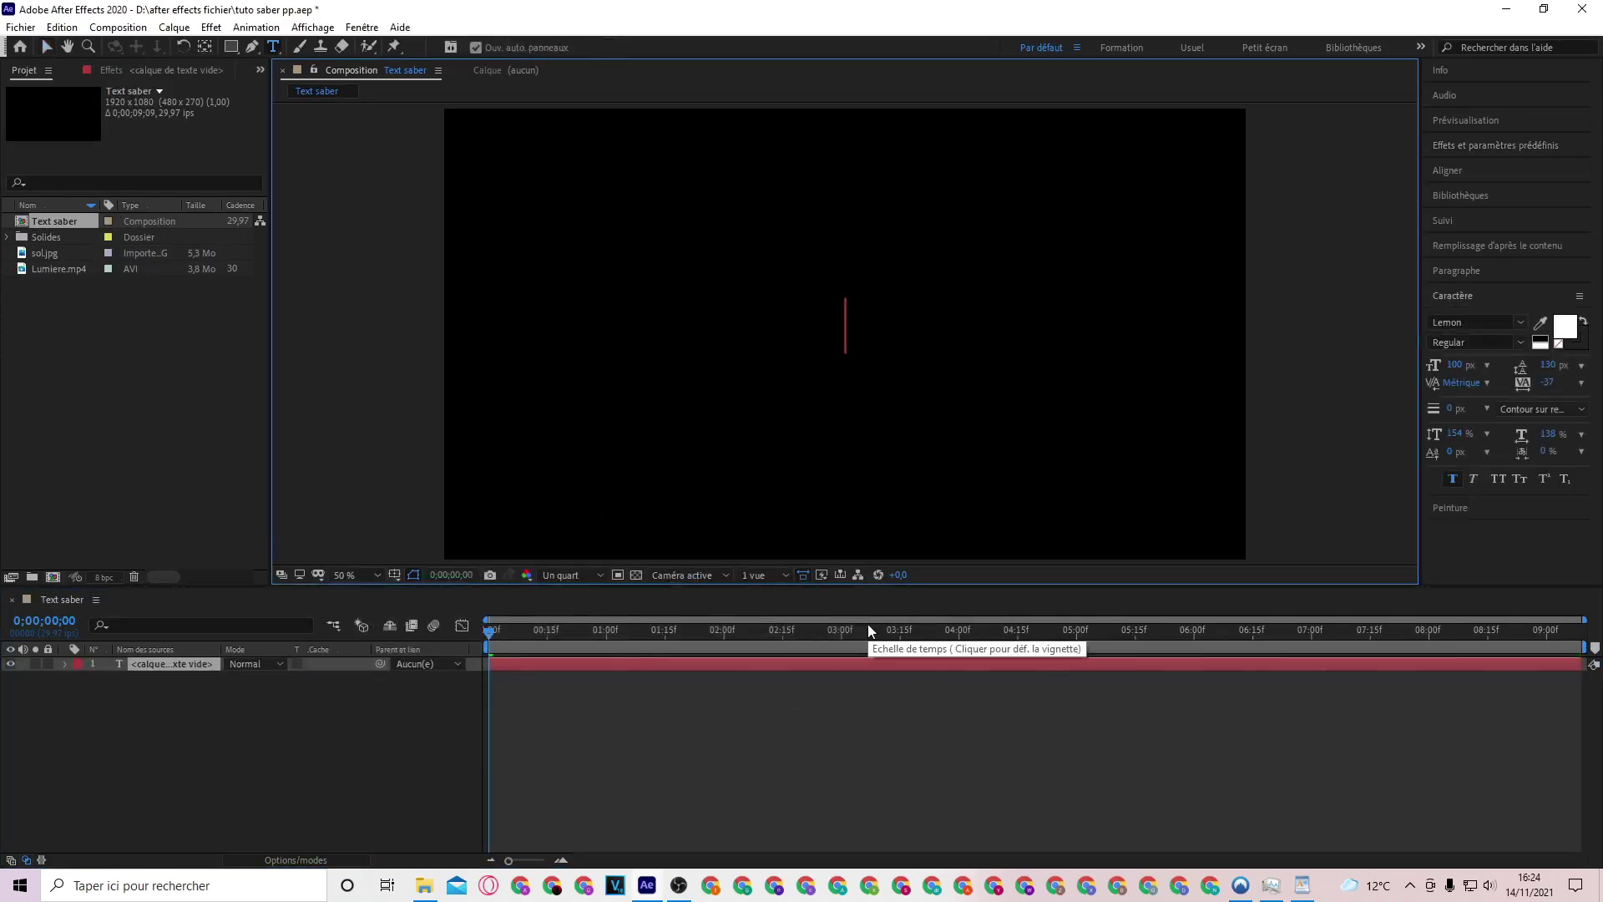
text(TUTORIA)
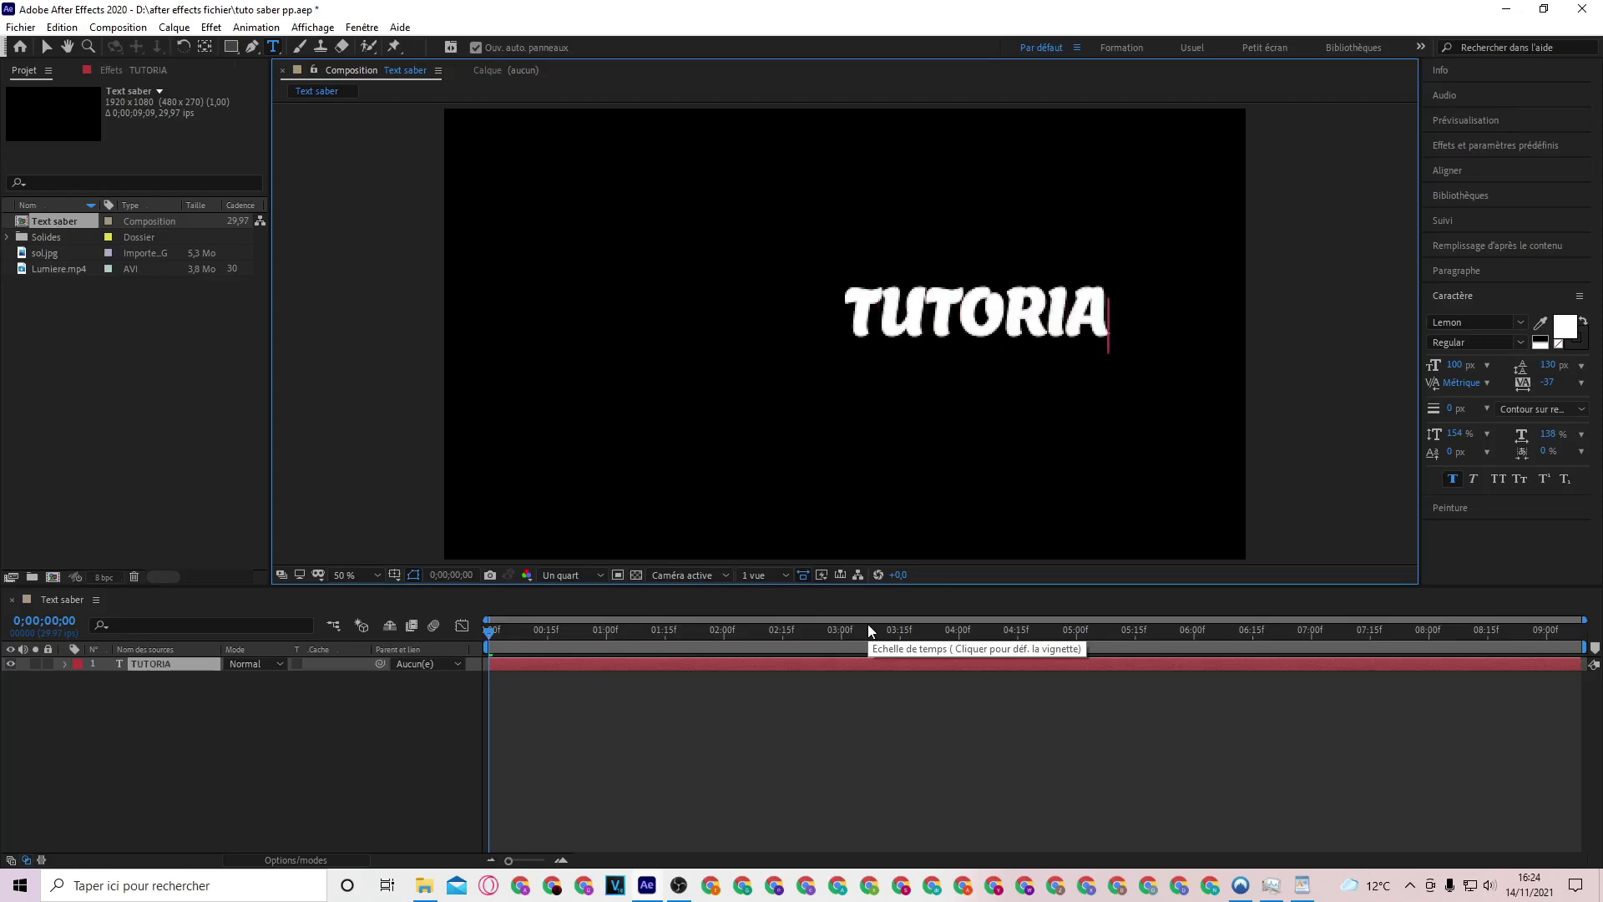
text(L SABER)
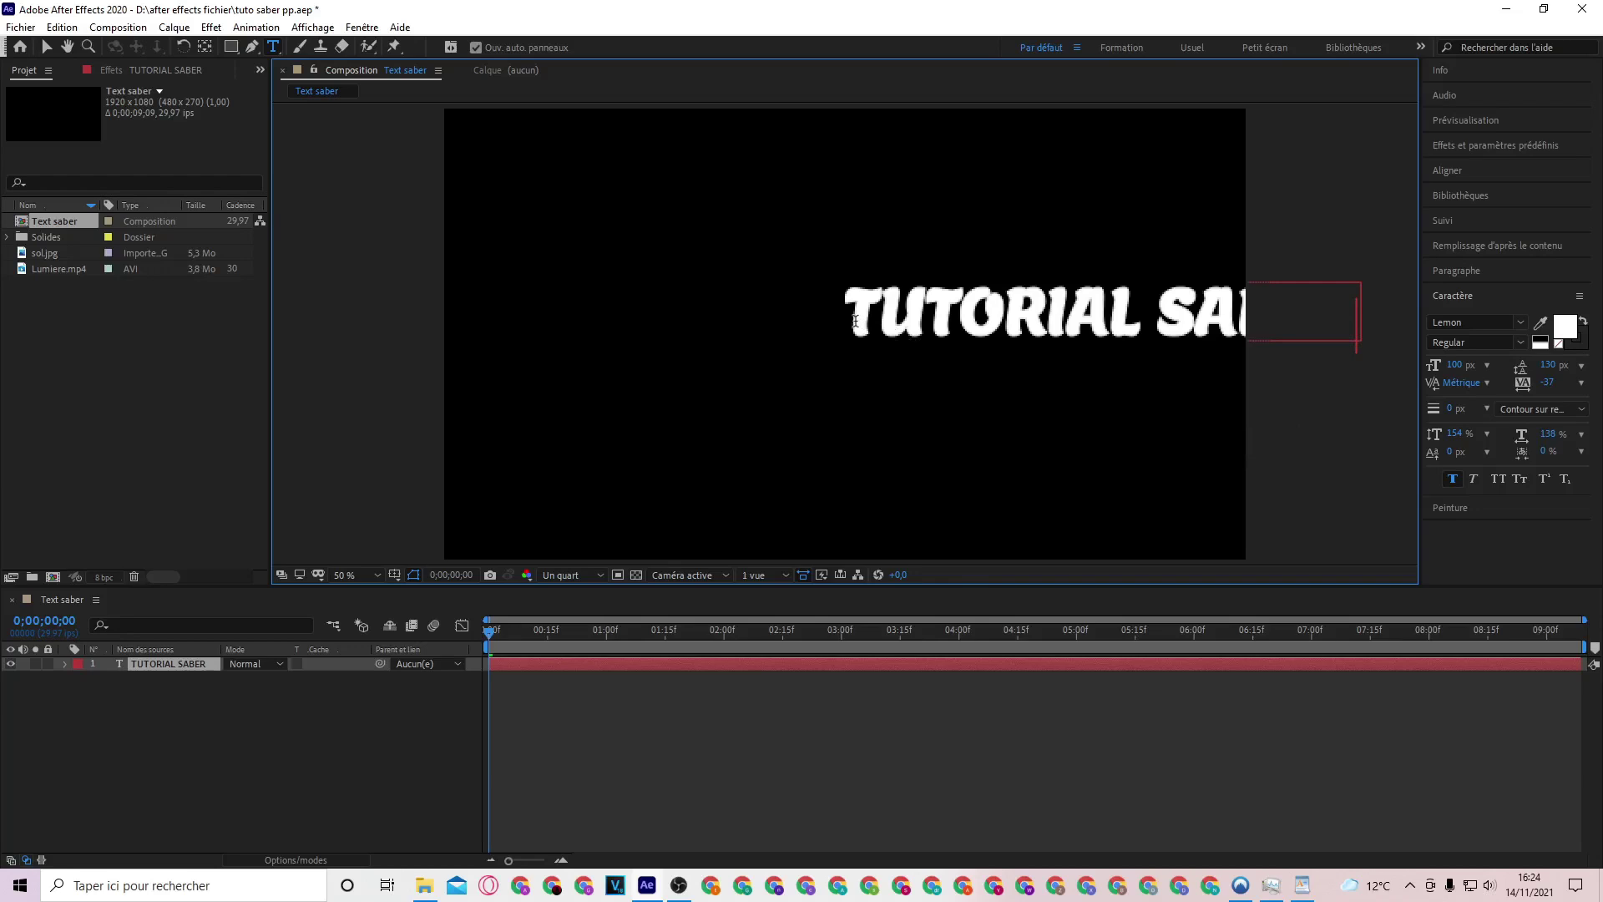
Set the TUTORIAL SABER text to Verdana Bold
drag(855, 320, 1365, 311)
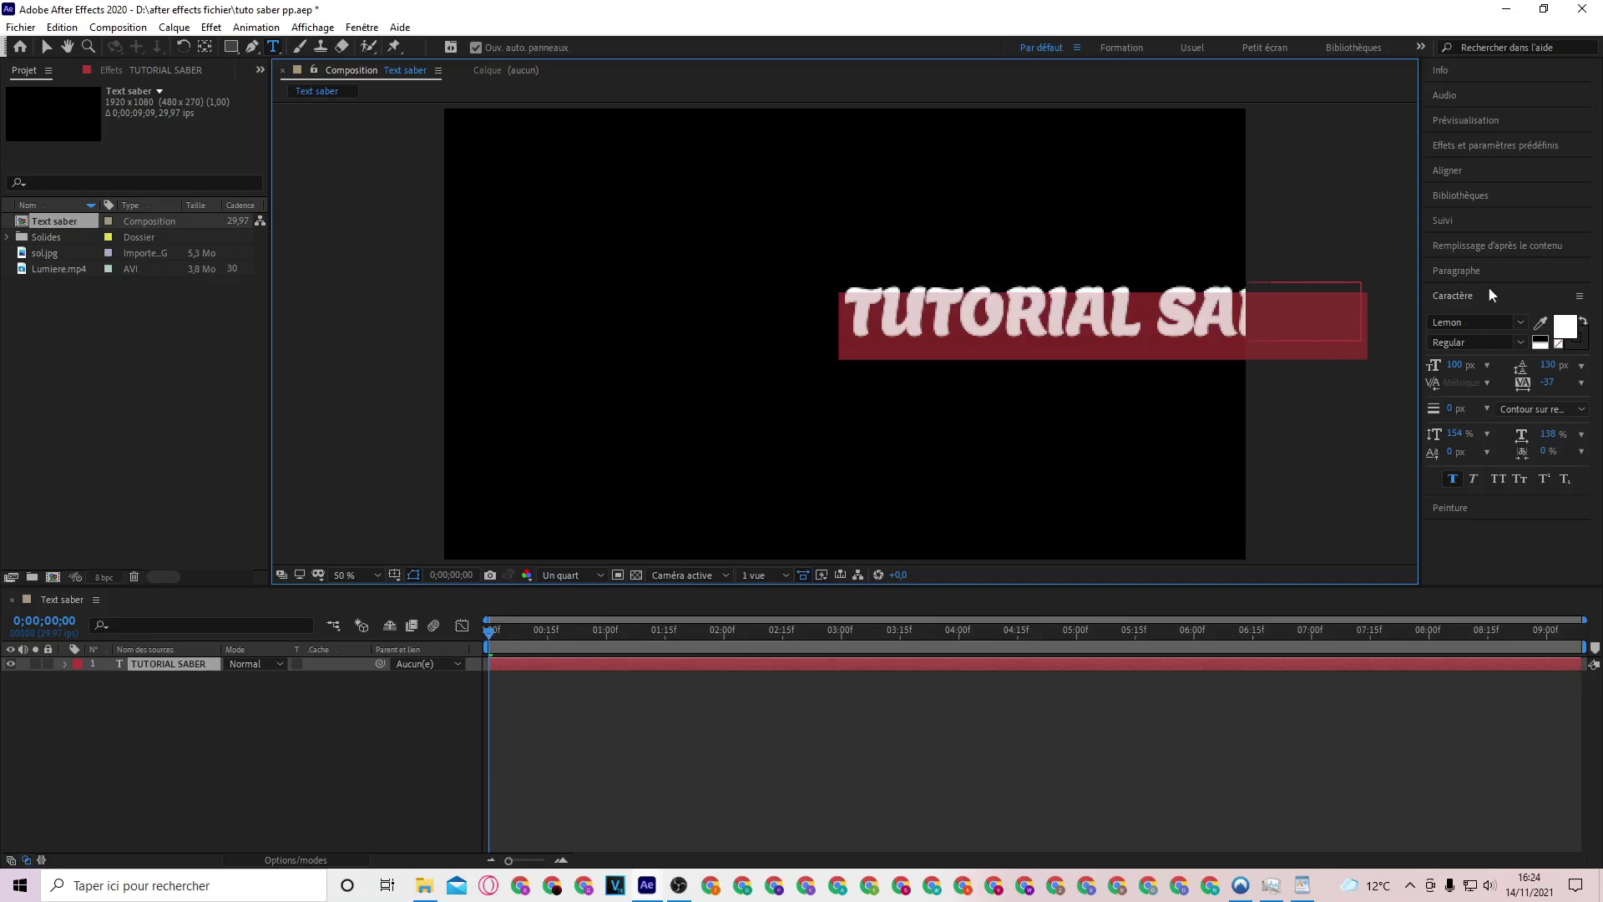
click(1520, 322)
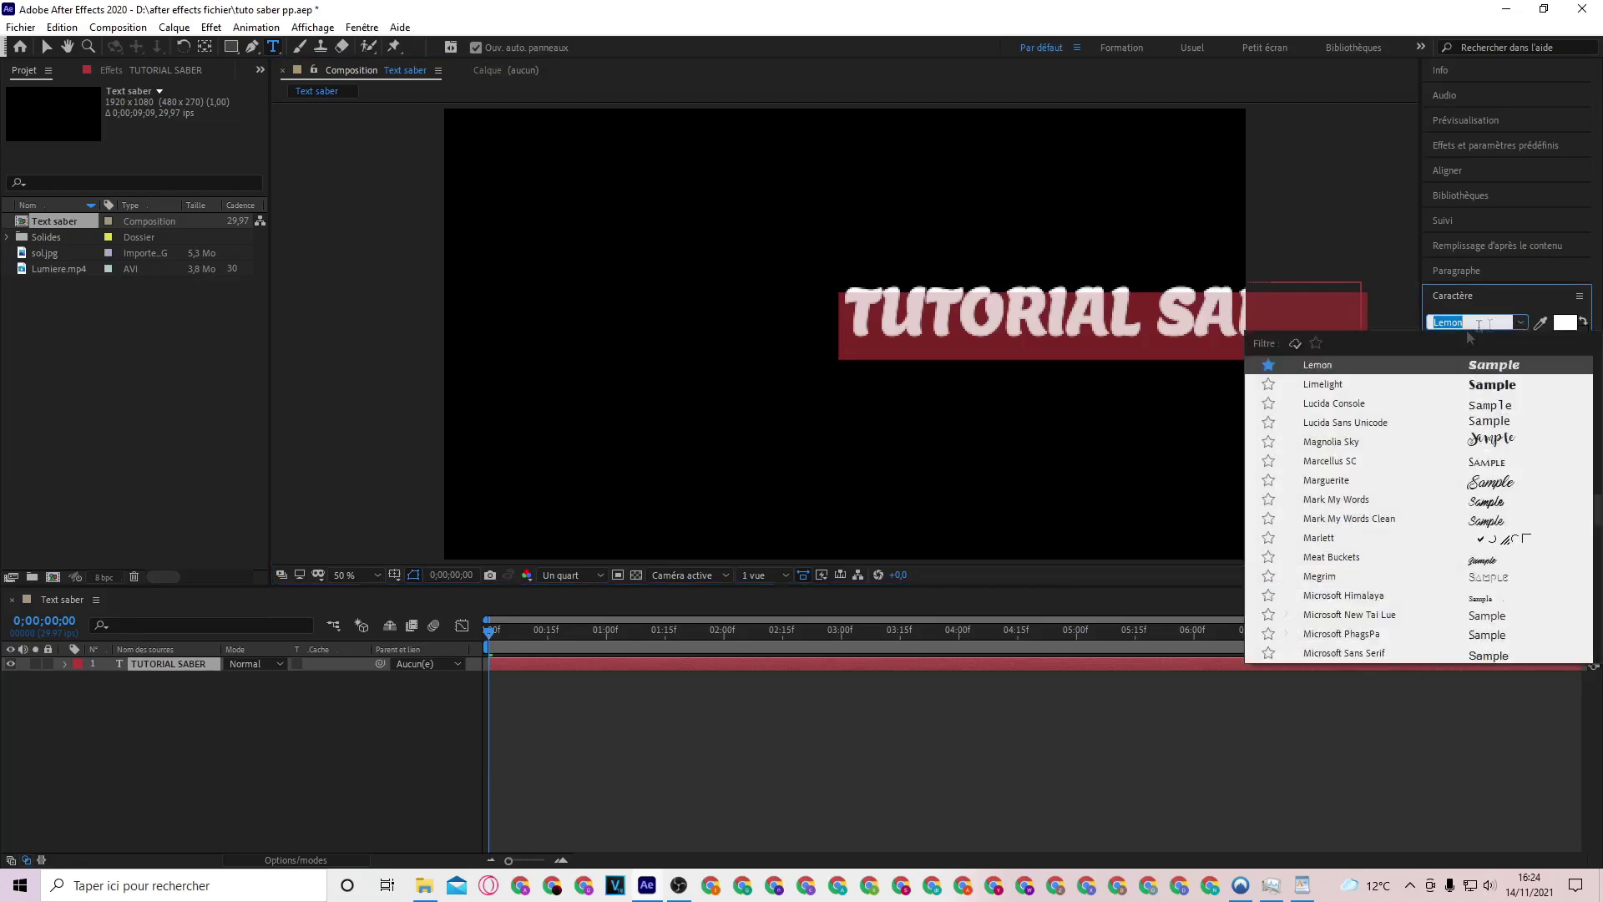
click(1316, 343)
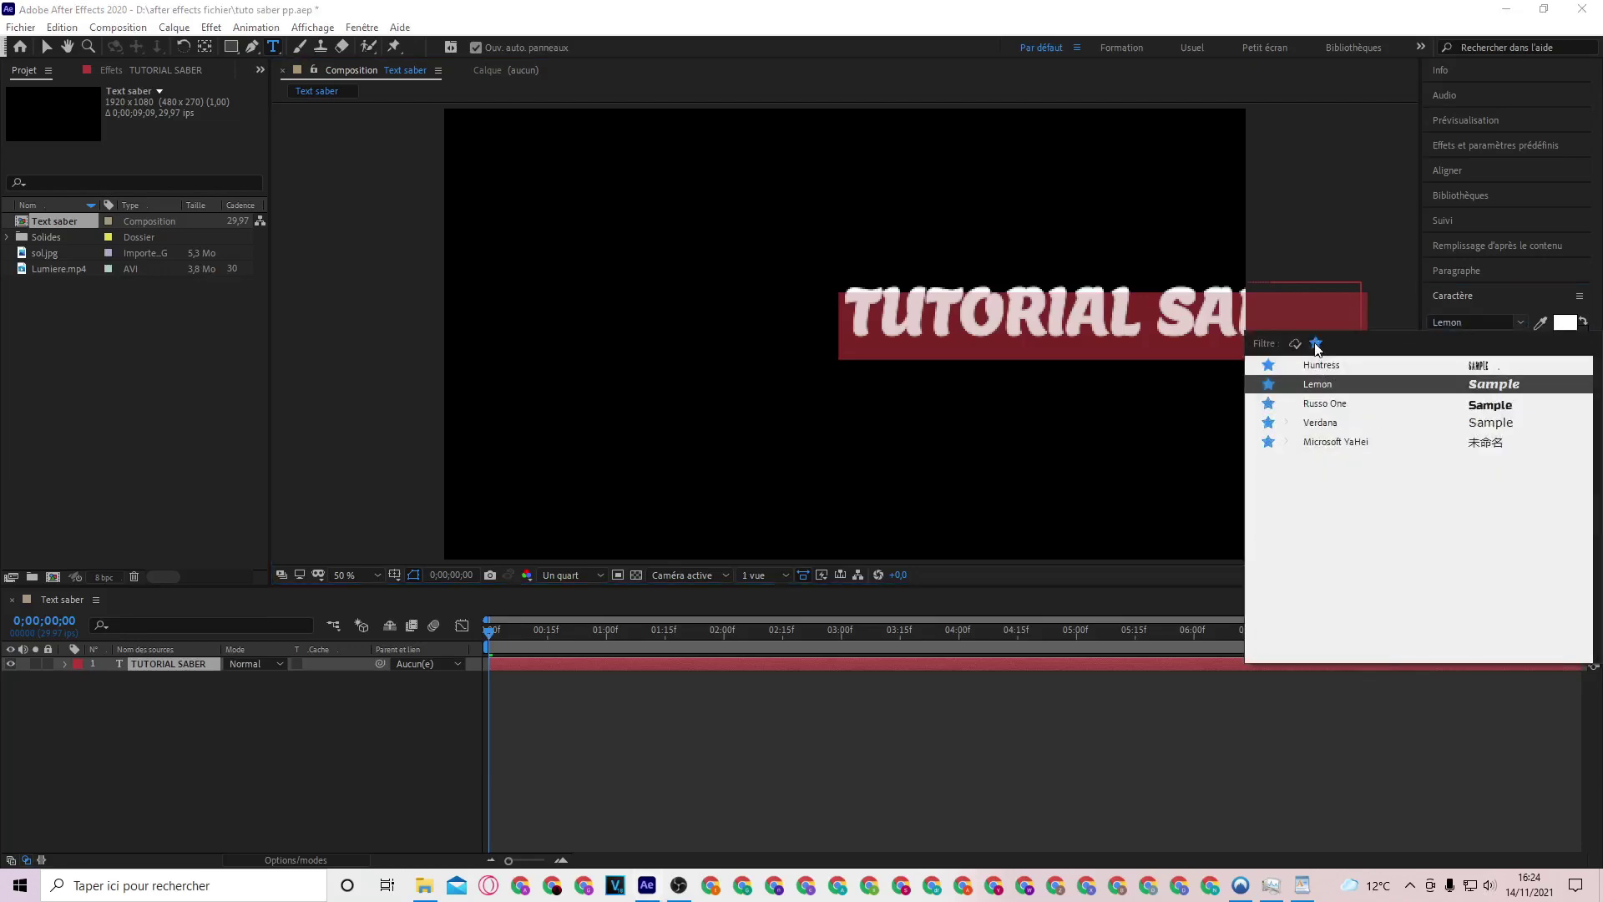
click(1366, 423)
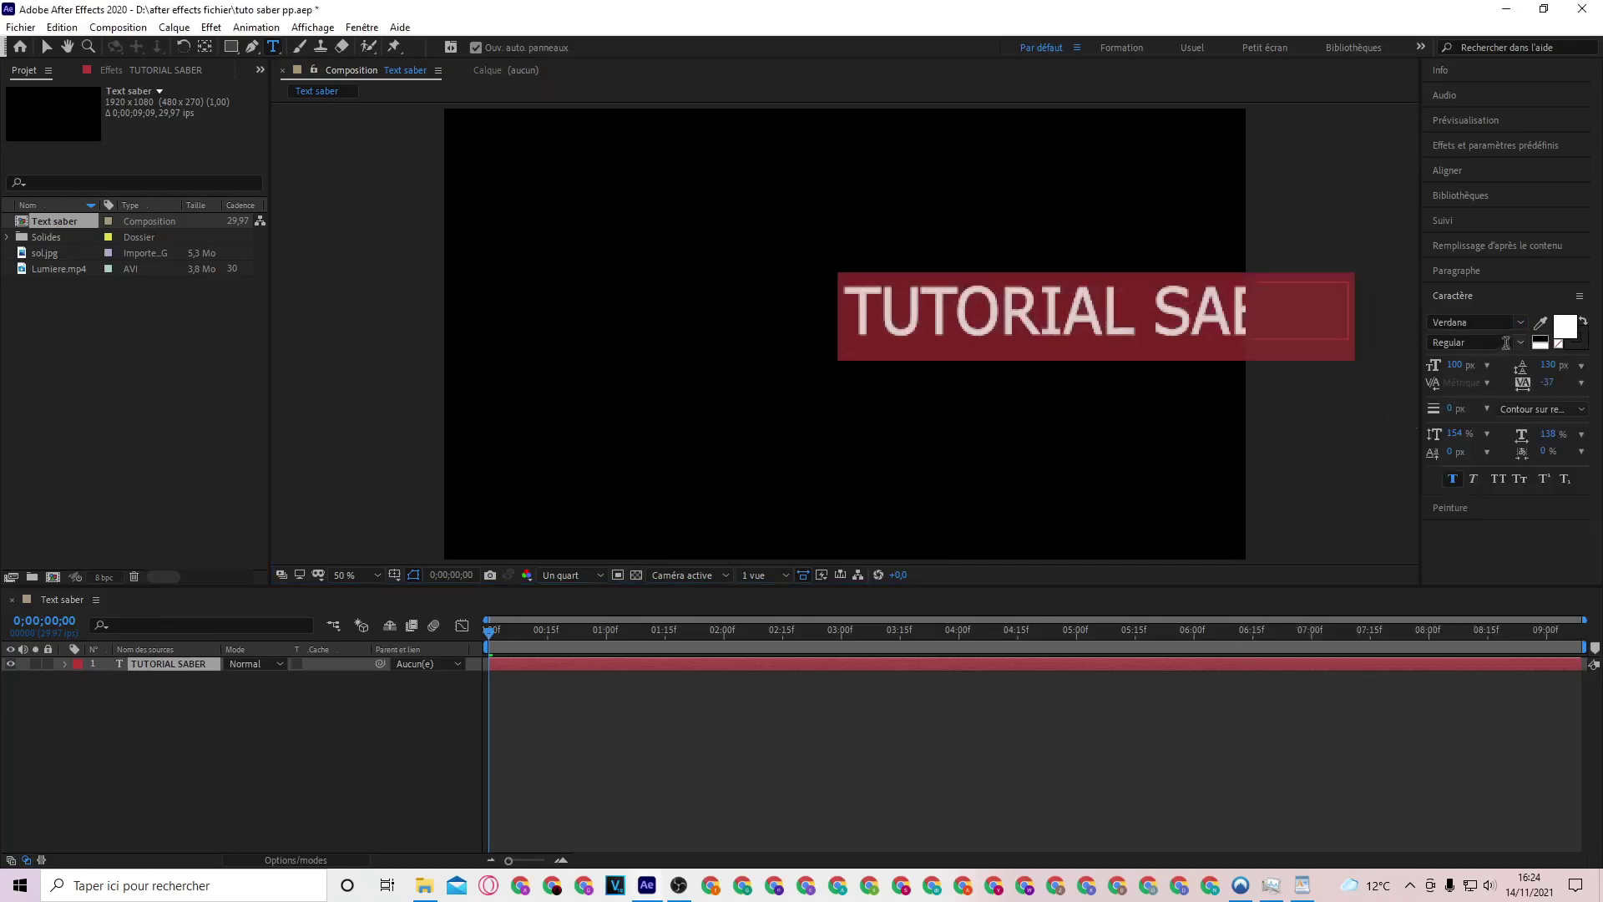
click(1520, 343)
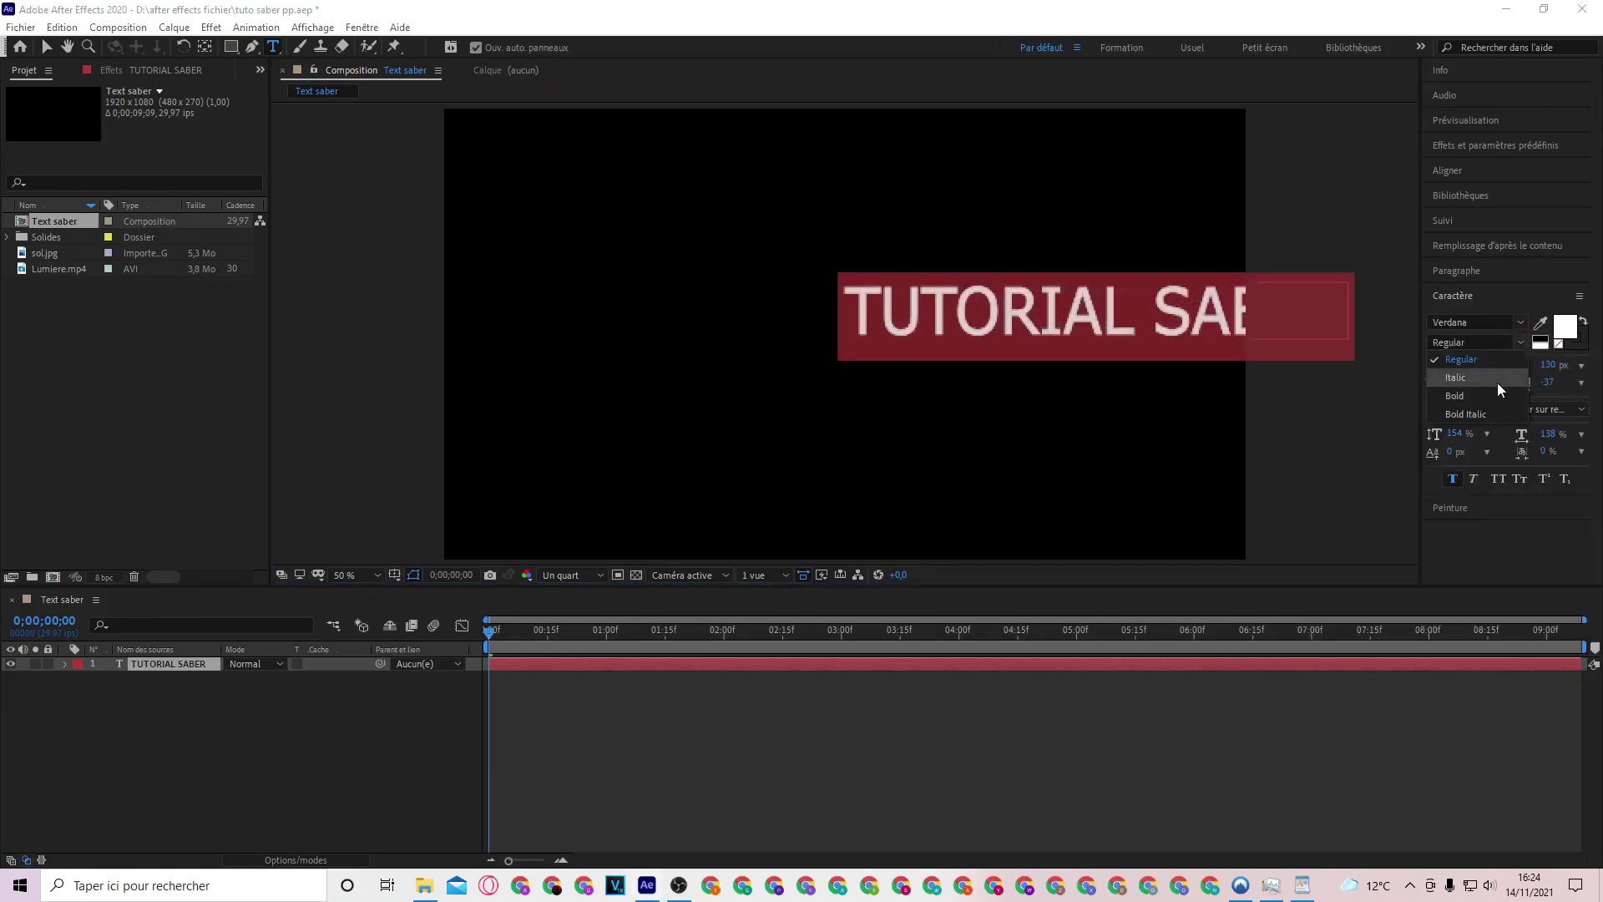
click(1496, 395)
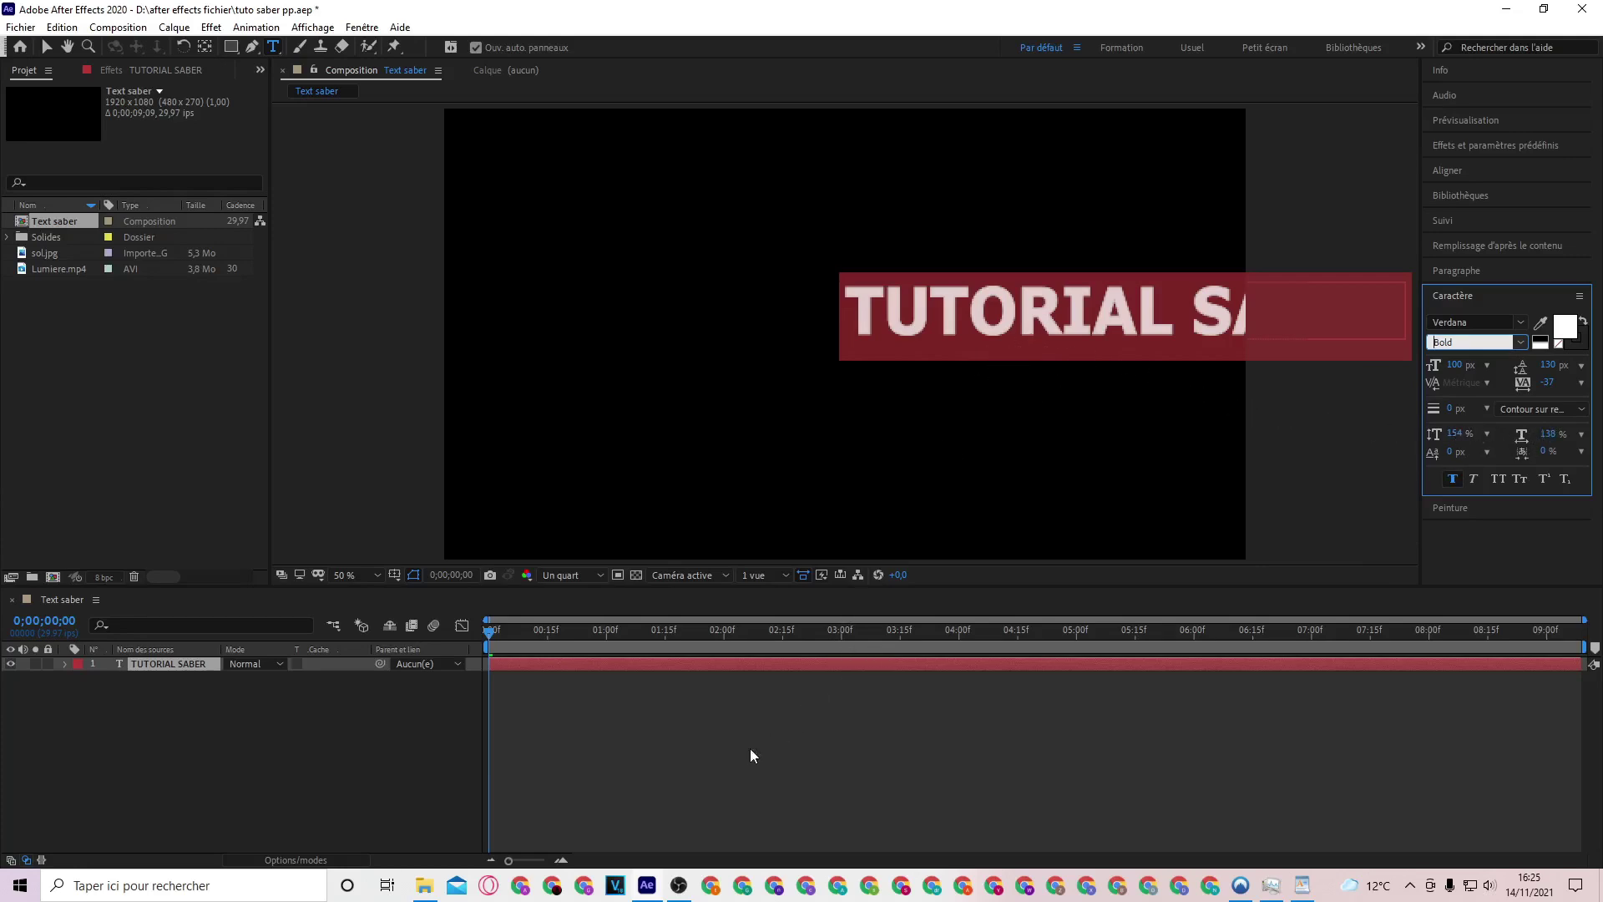
click(710, 738)
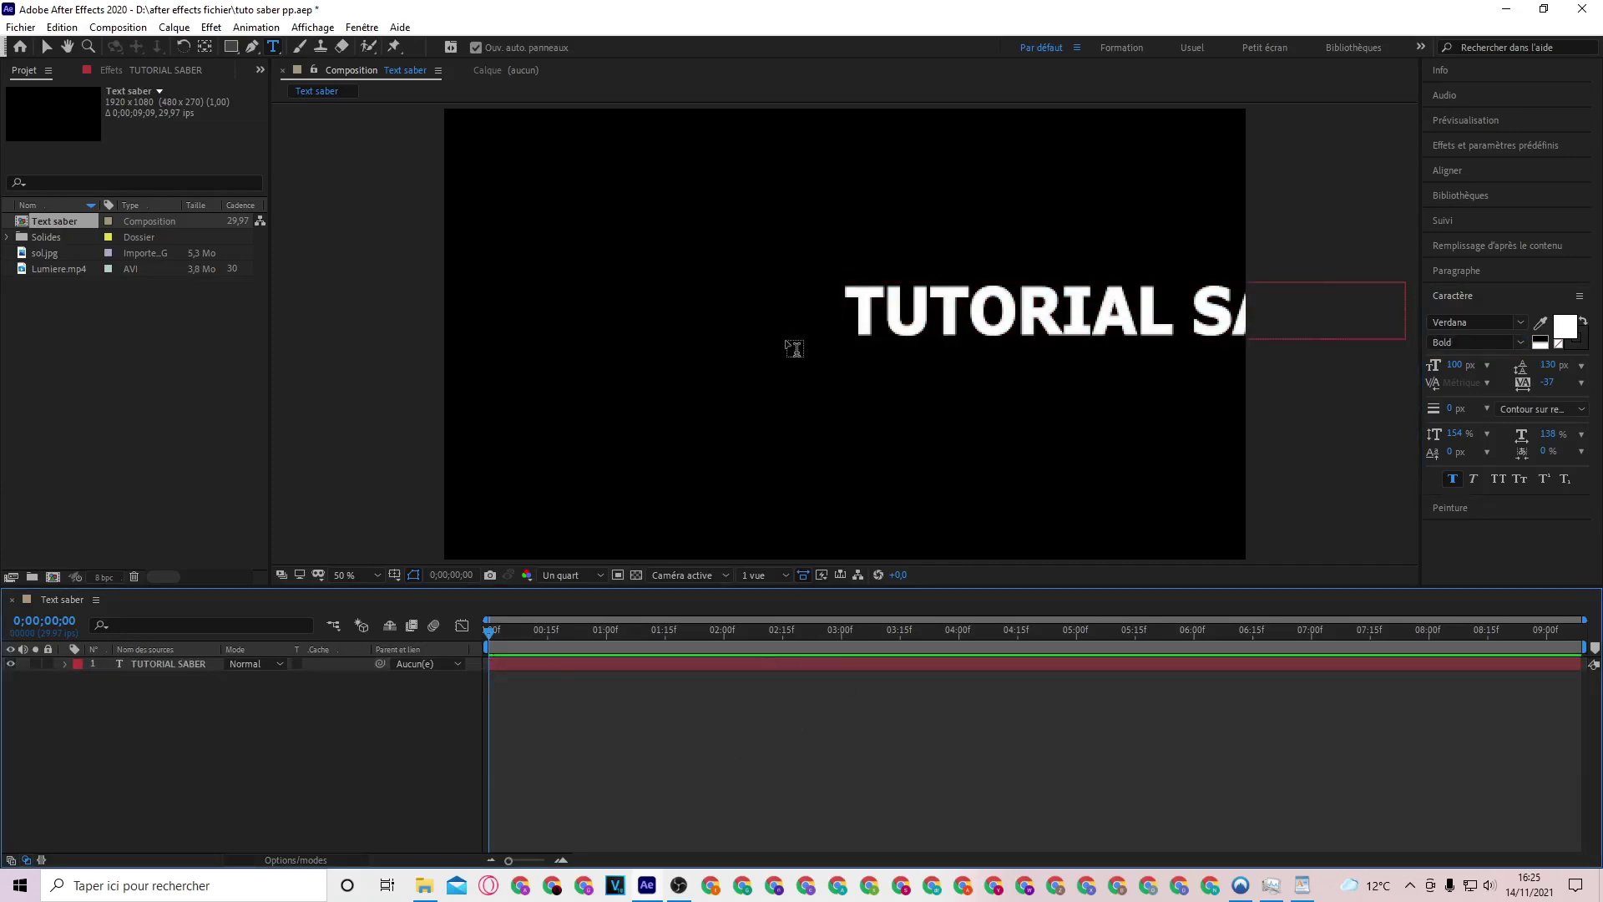
Show the title/action-safe guides and reveal the text layer's Position and Scale
click(394, 575)
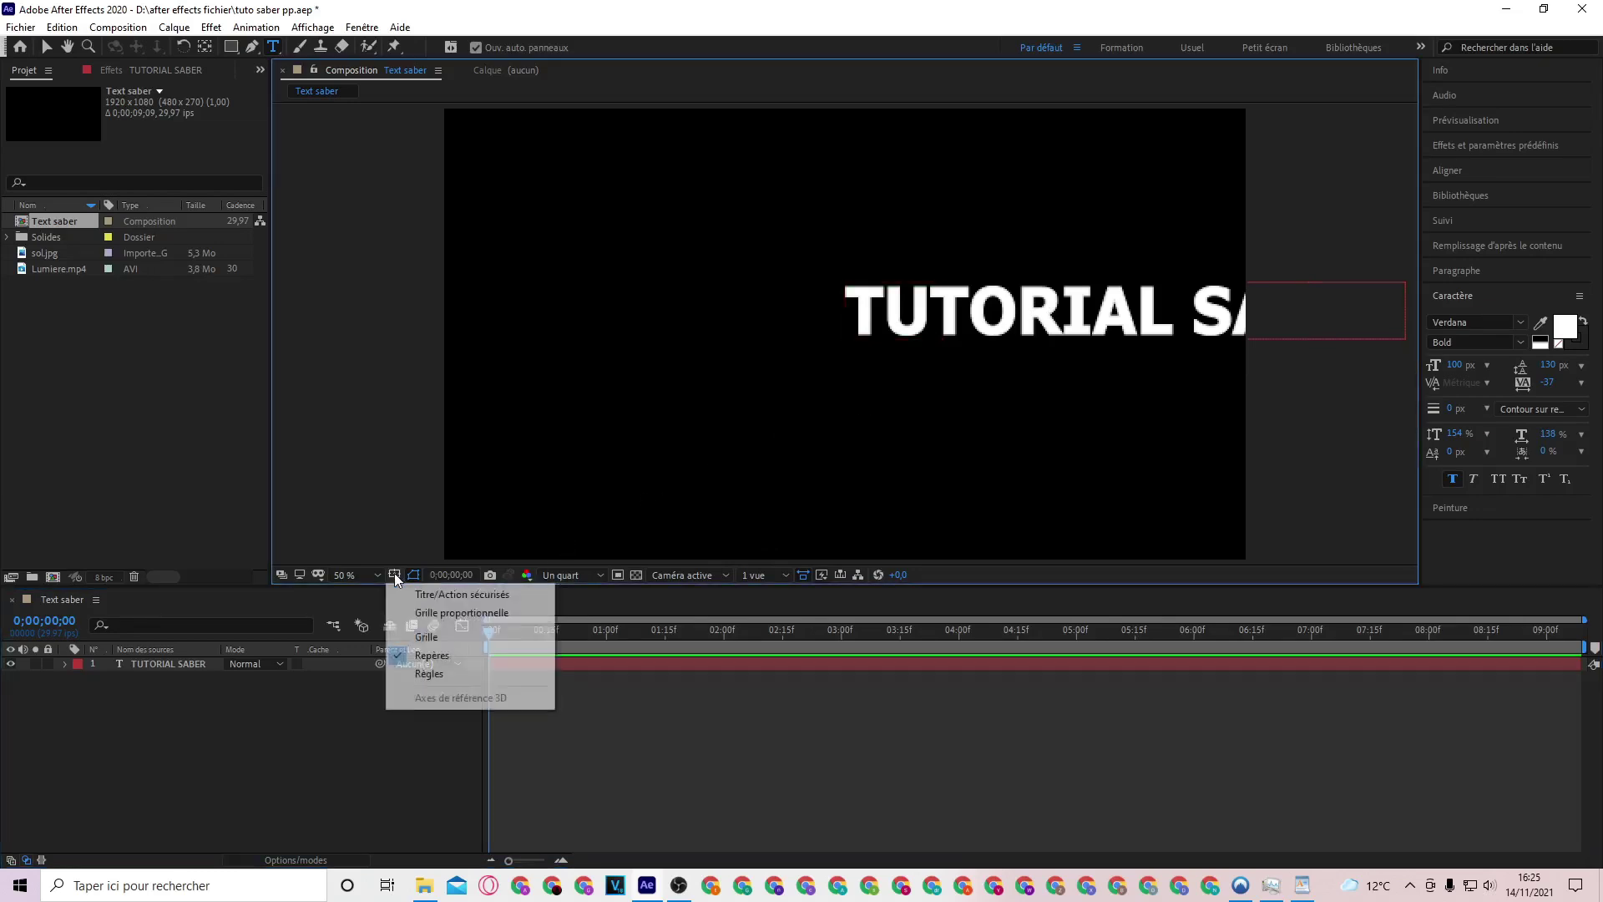
click(491, 596)
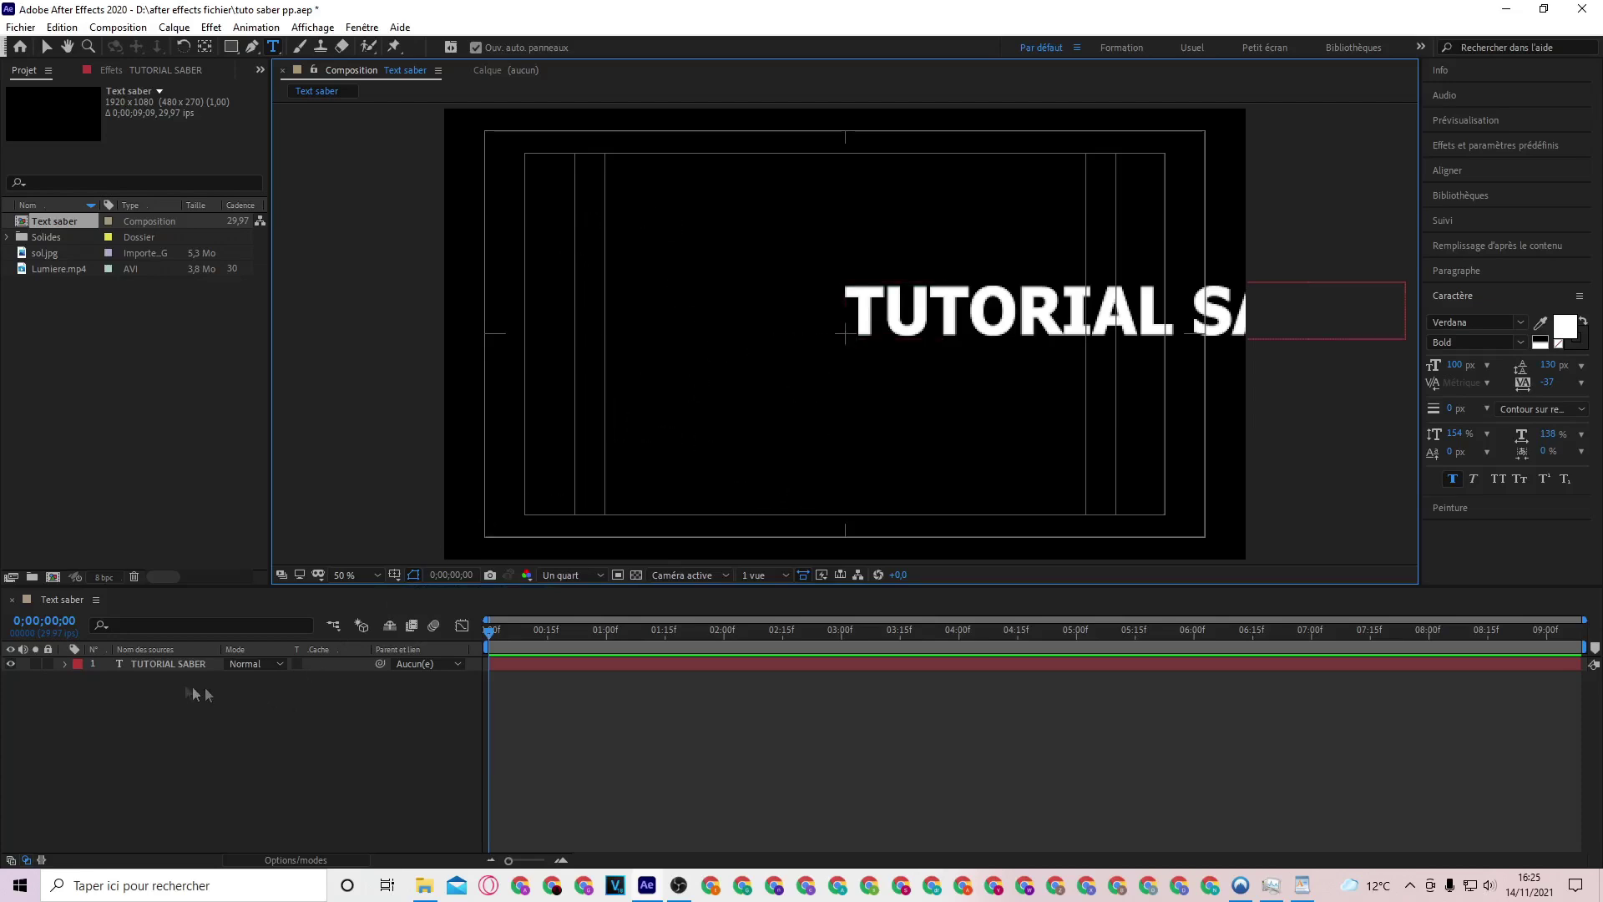
click(173, 664)
key(p)
key(shift+s)
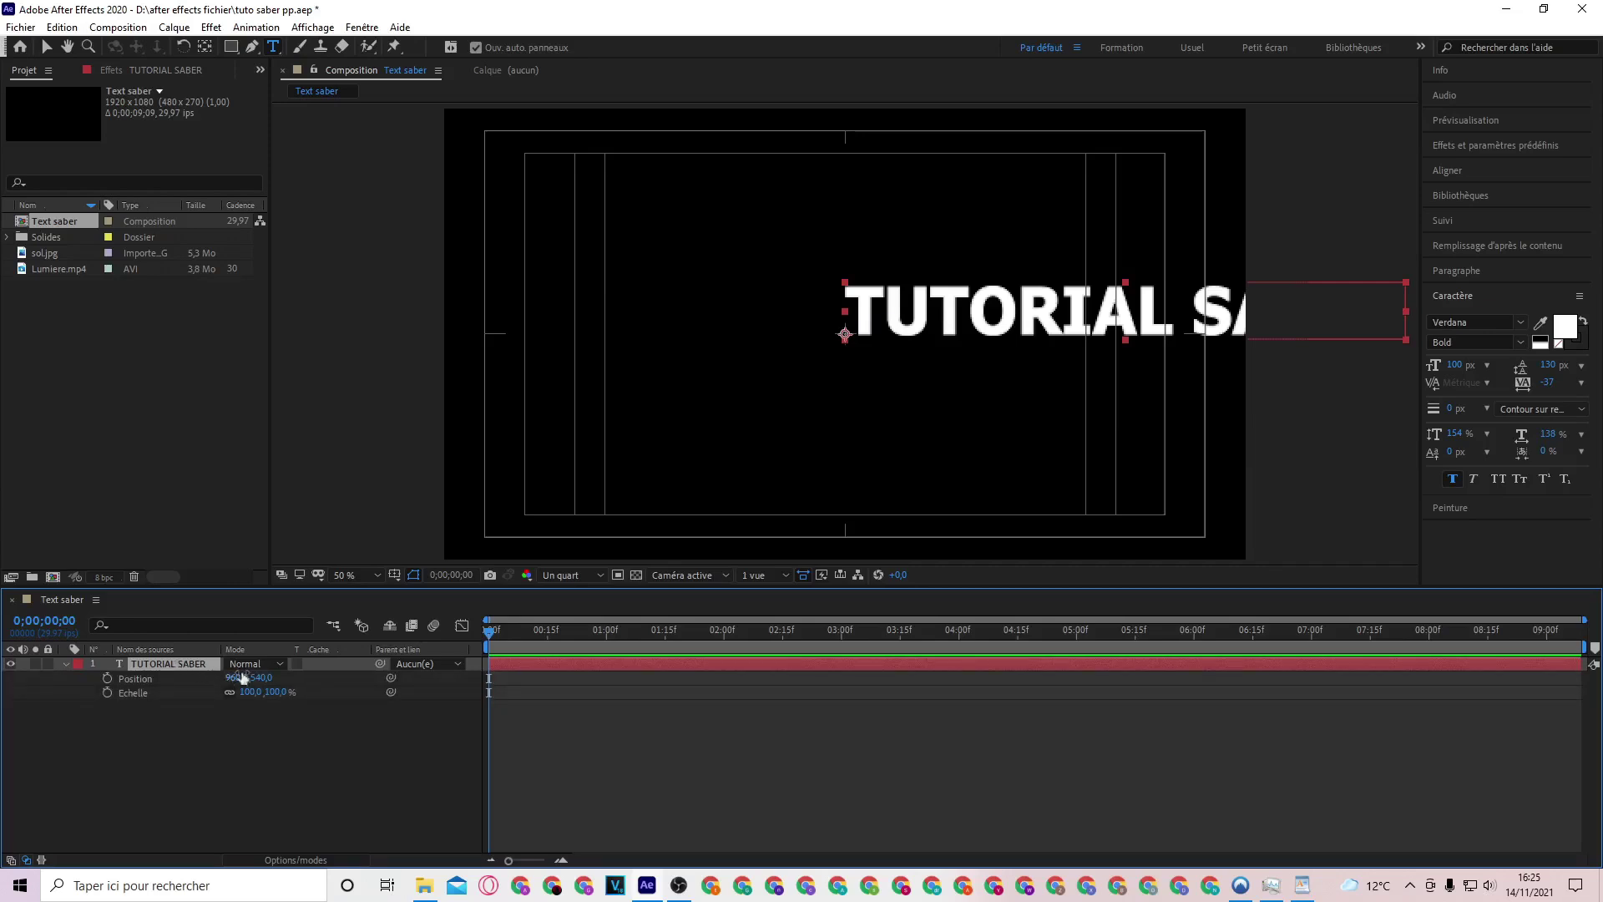
Position the TUTORIAL SABER text at 230, 540 and scale it to 107%
click(259, 677)
text(519)
key(Return)
mouse_move(242, 677)
mouse_down()
mouse_move(275, 678)
mouse_move(68, 673)
mouse_up()
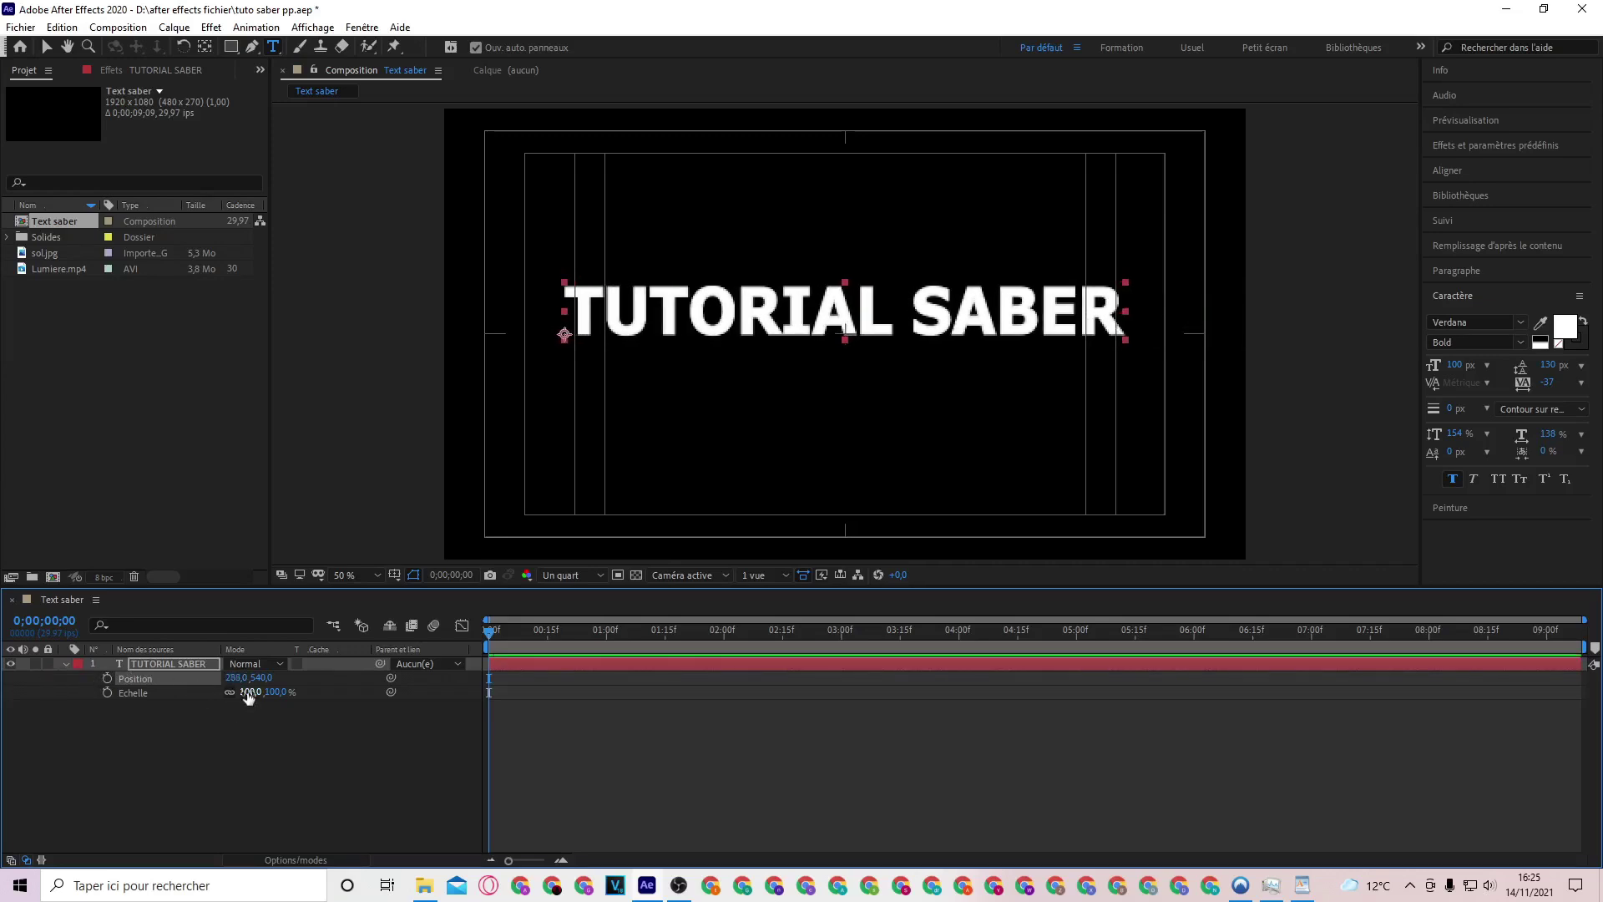
drag(247, 693, 253, 693)
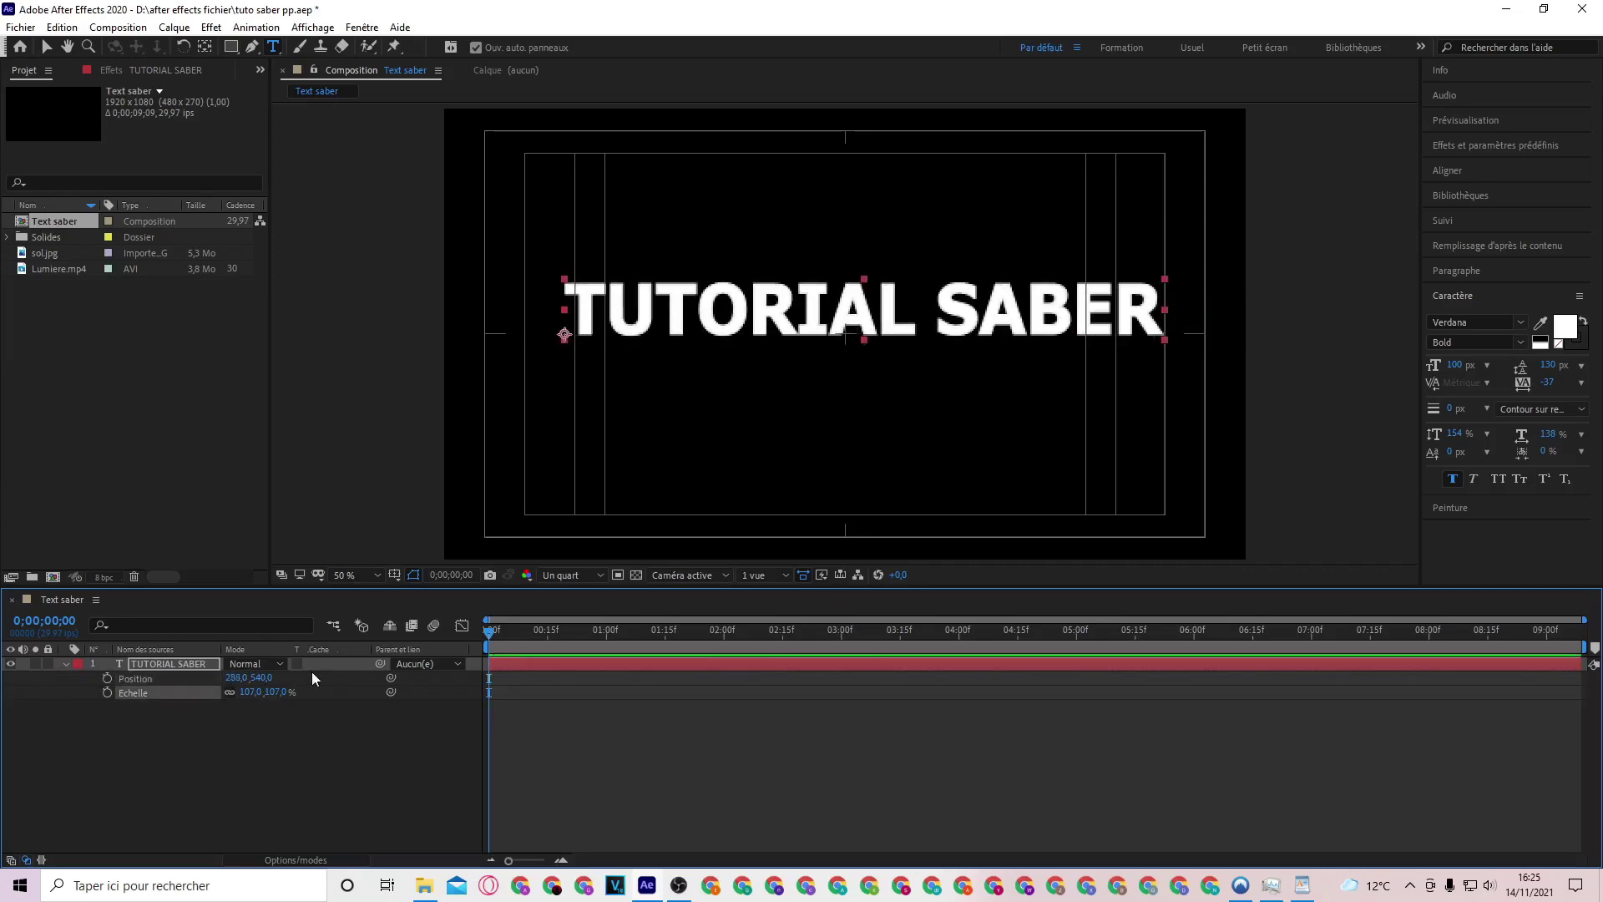
drag(236, 677, 193, 678)
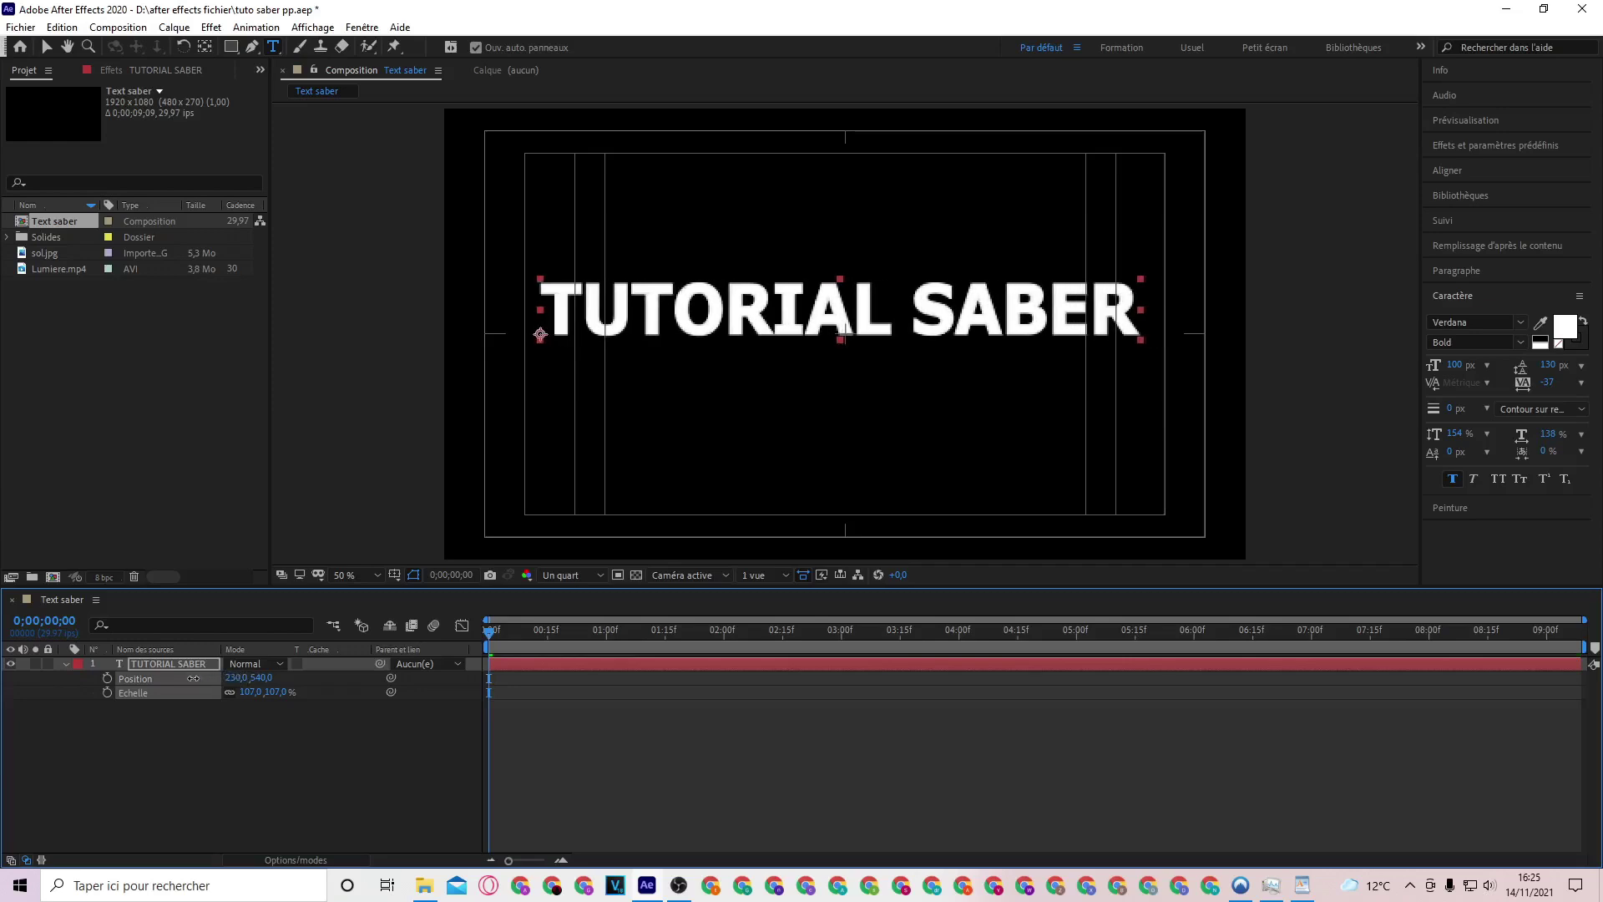
click(599, 742)
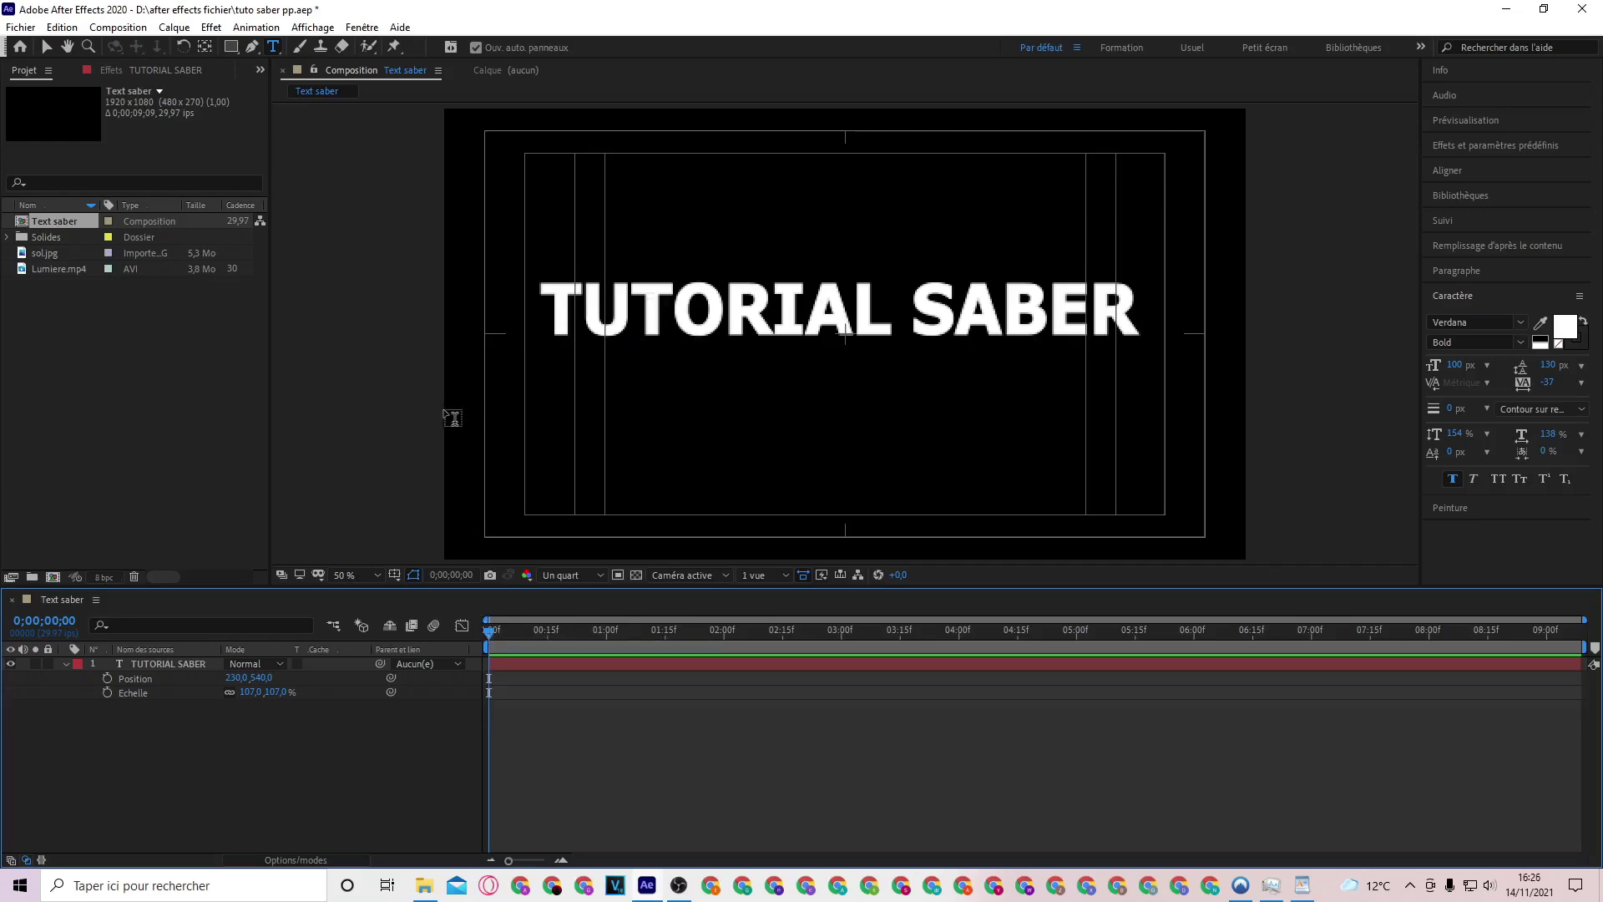
key(v)
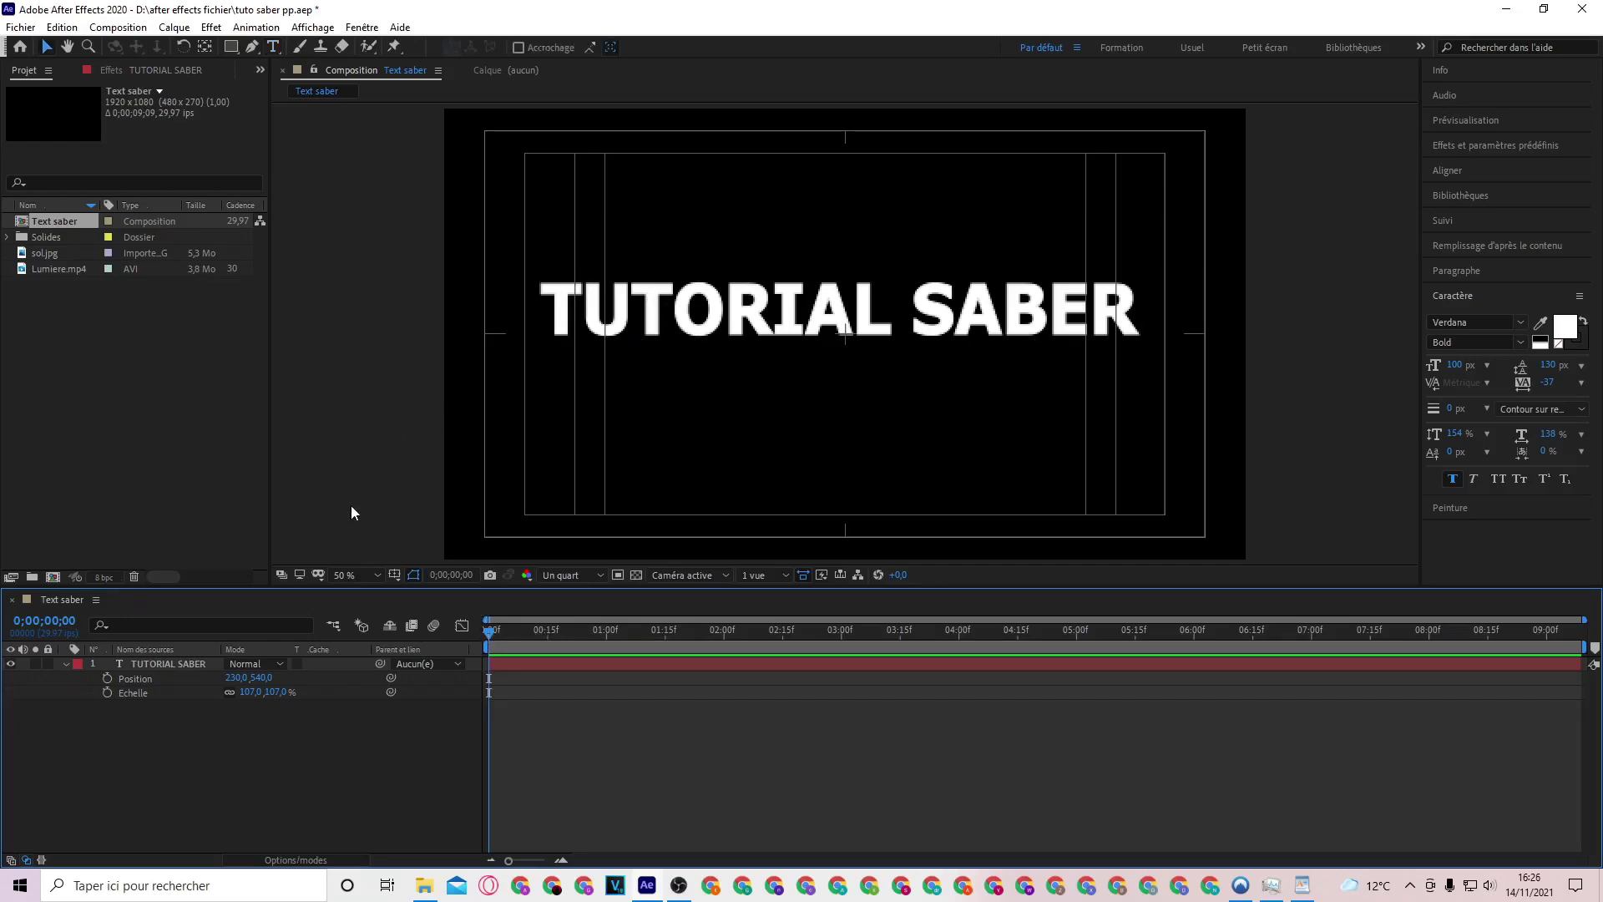
Create a 1920×1080 solid named 'Saber' above the TUTORIAL SABER layer
right_click(351, 512)
mouse_move(542, 518)
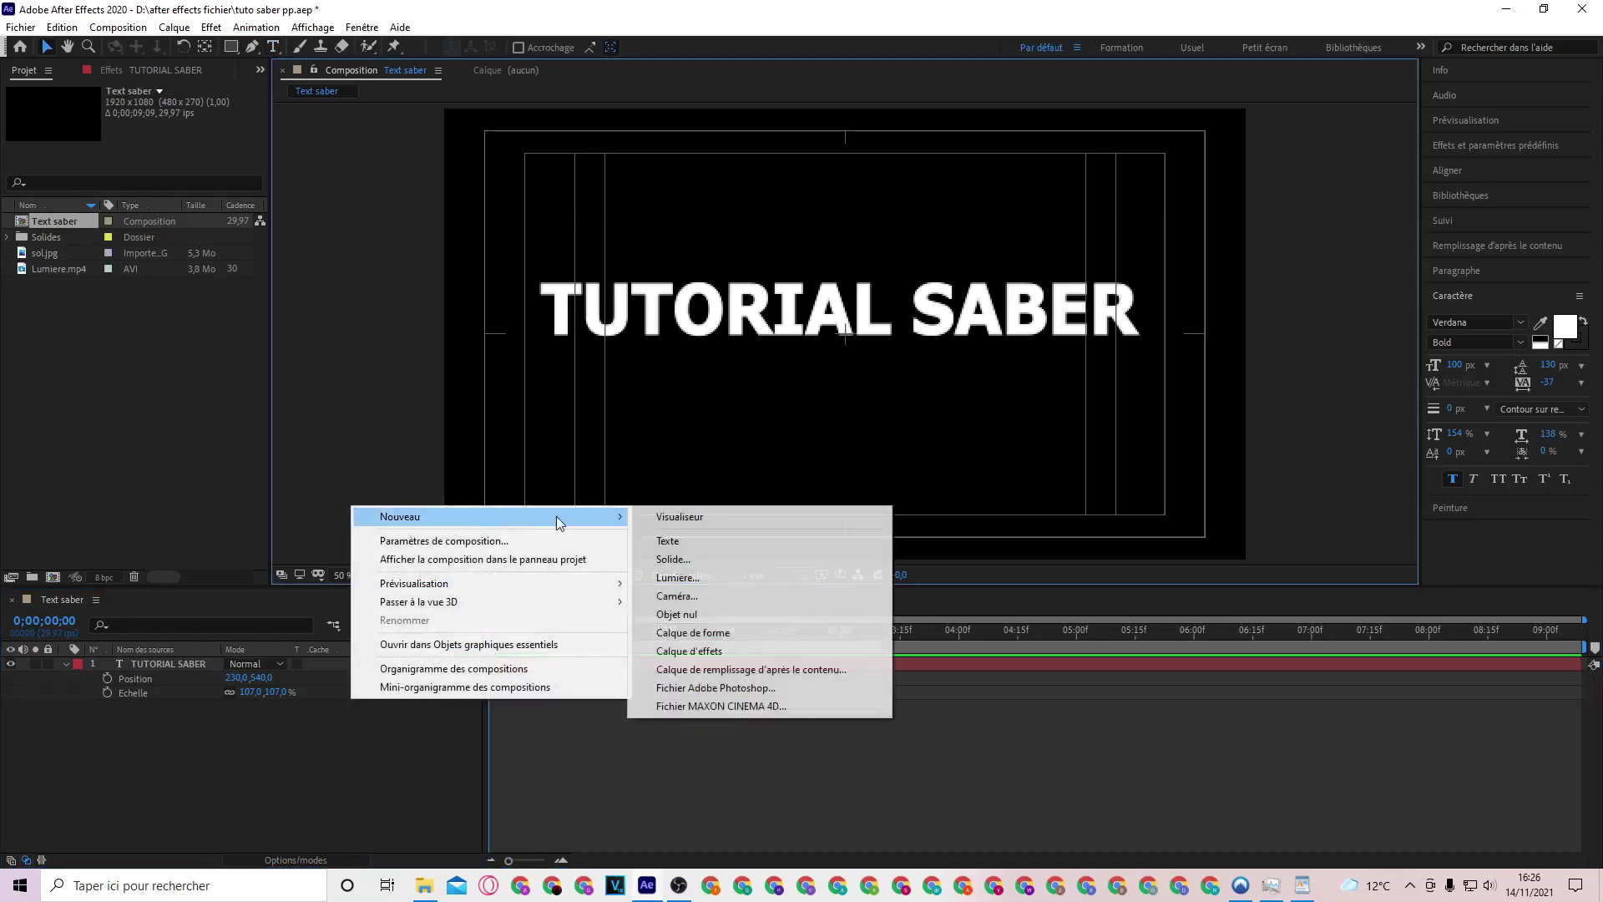
click(694, 559)
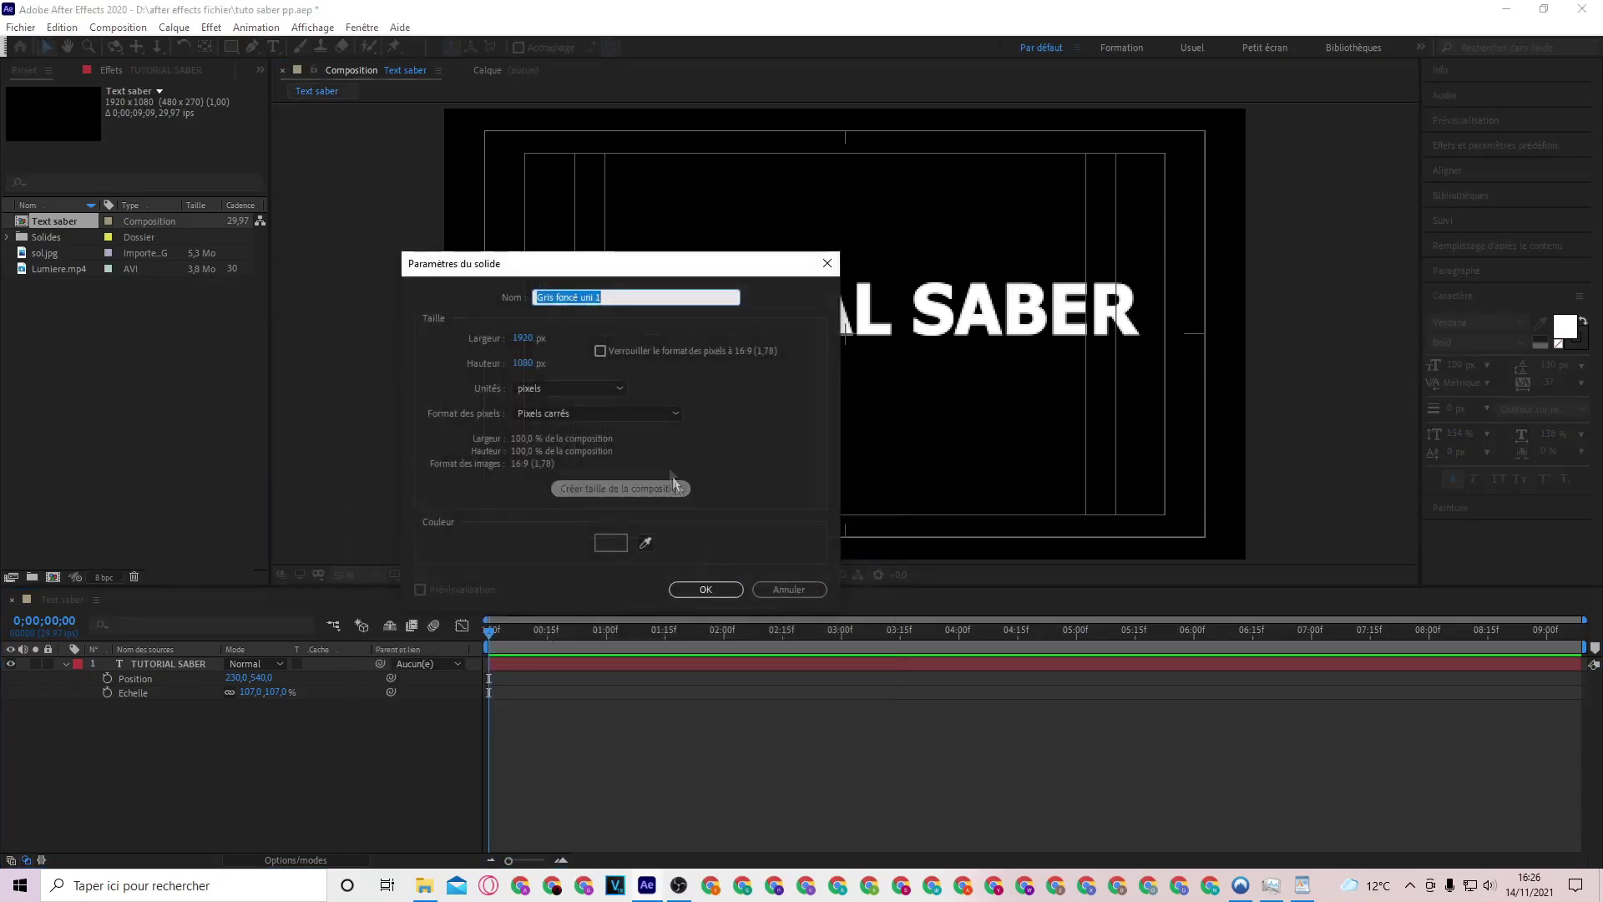
text(S)
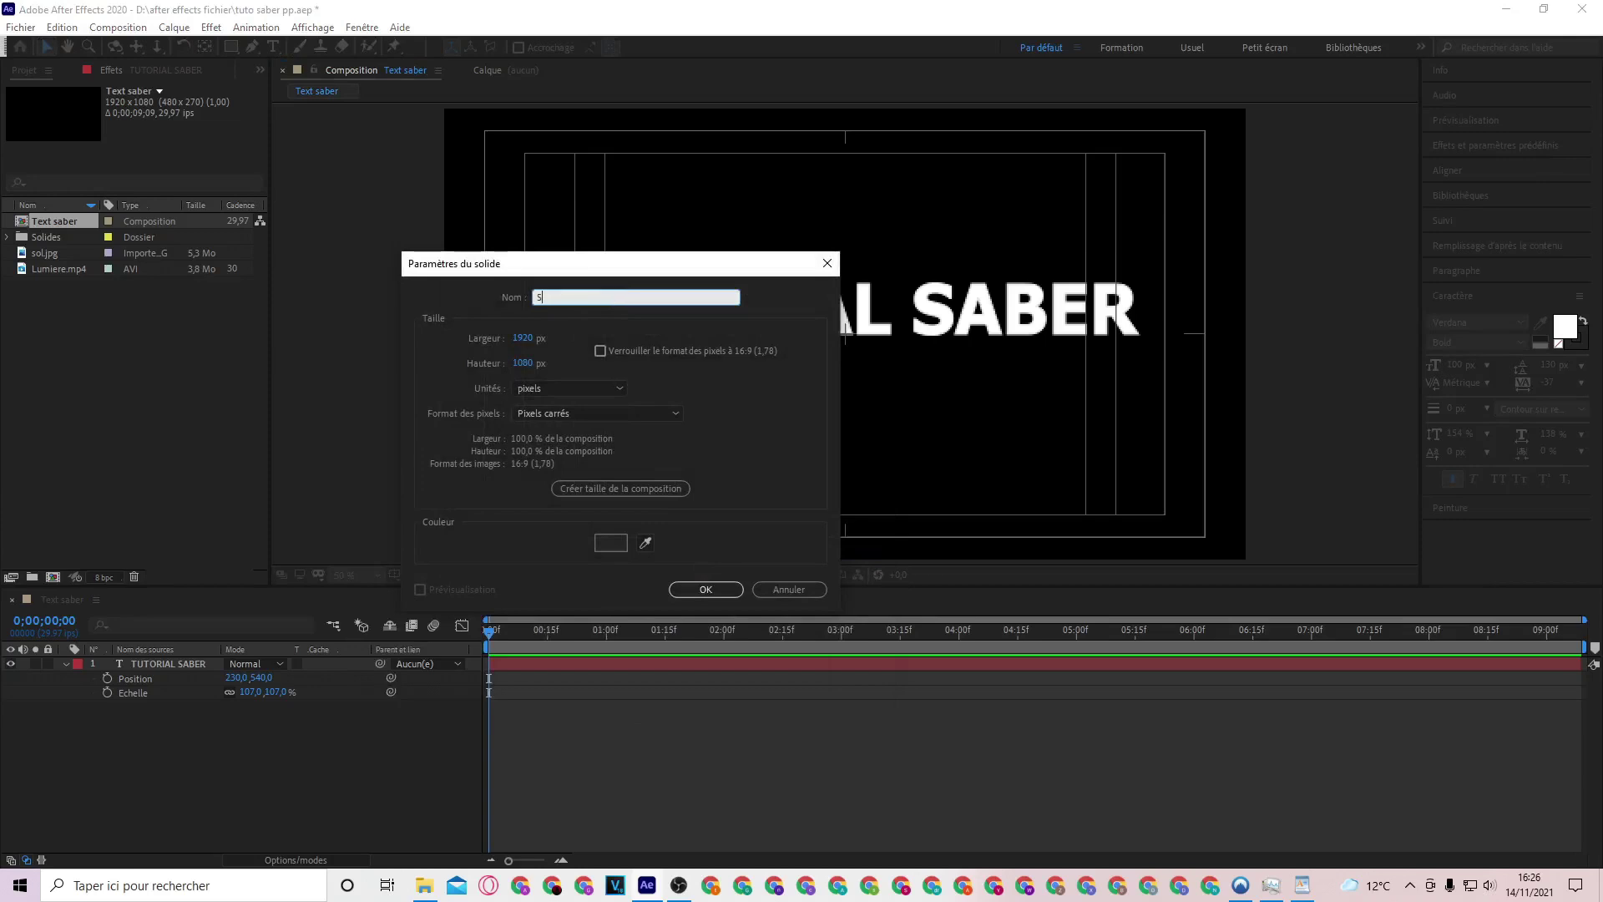
text(aber)
click(704, 590)
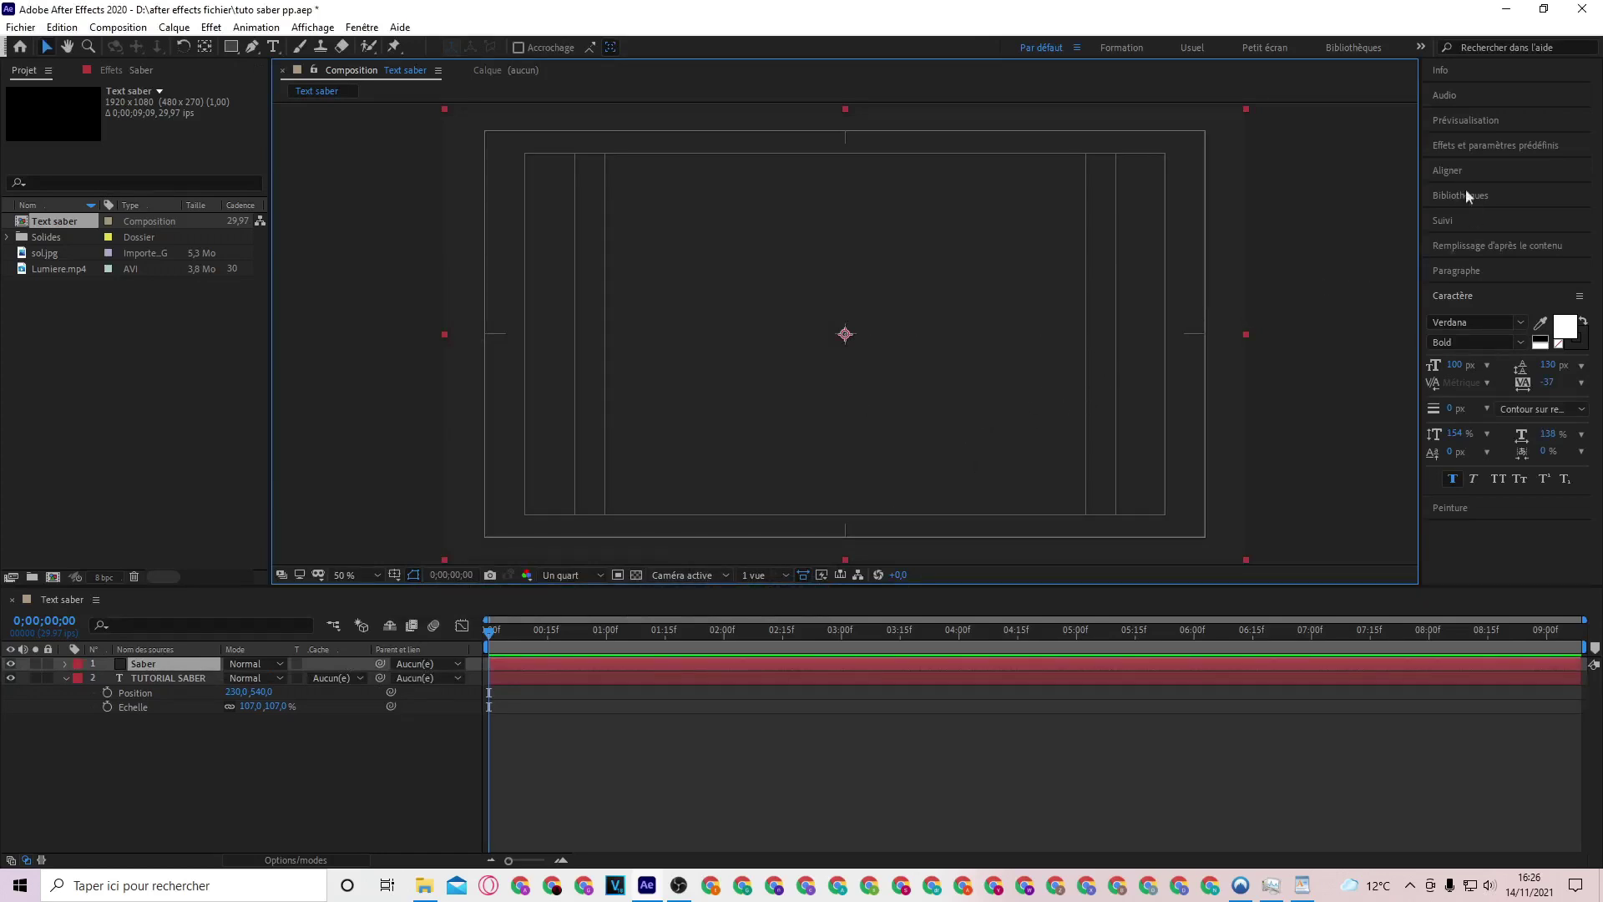
Apply the Saber effect from Effects & Presets to the Saber solid
click(1491, 144)
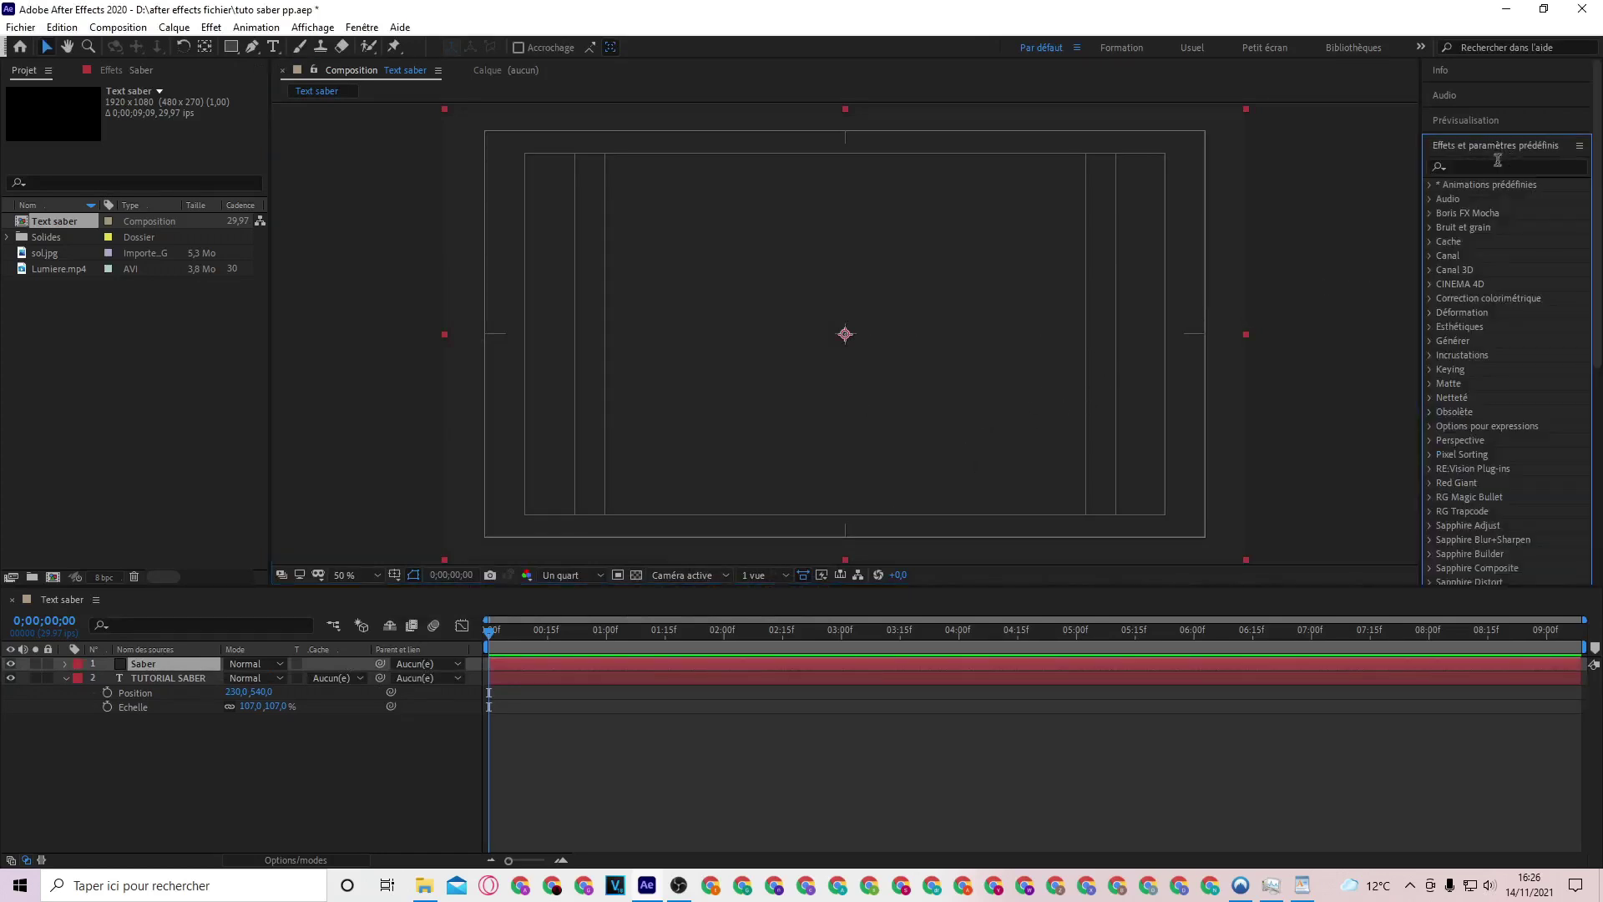
click(1495, 165)
text(saber)
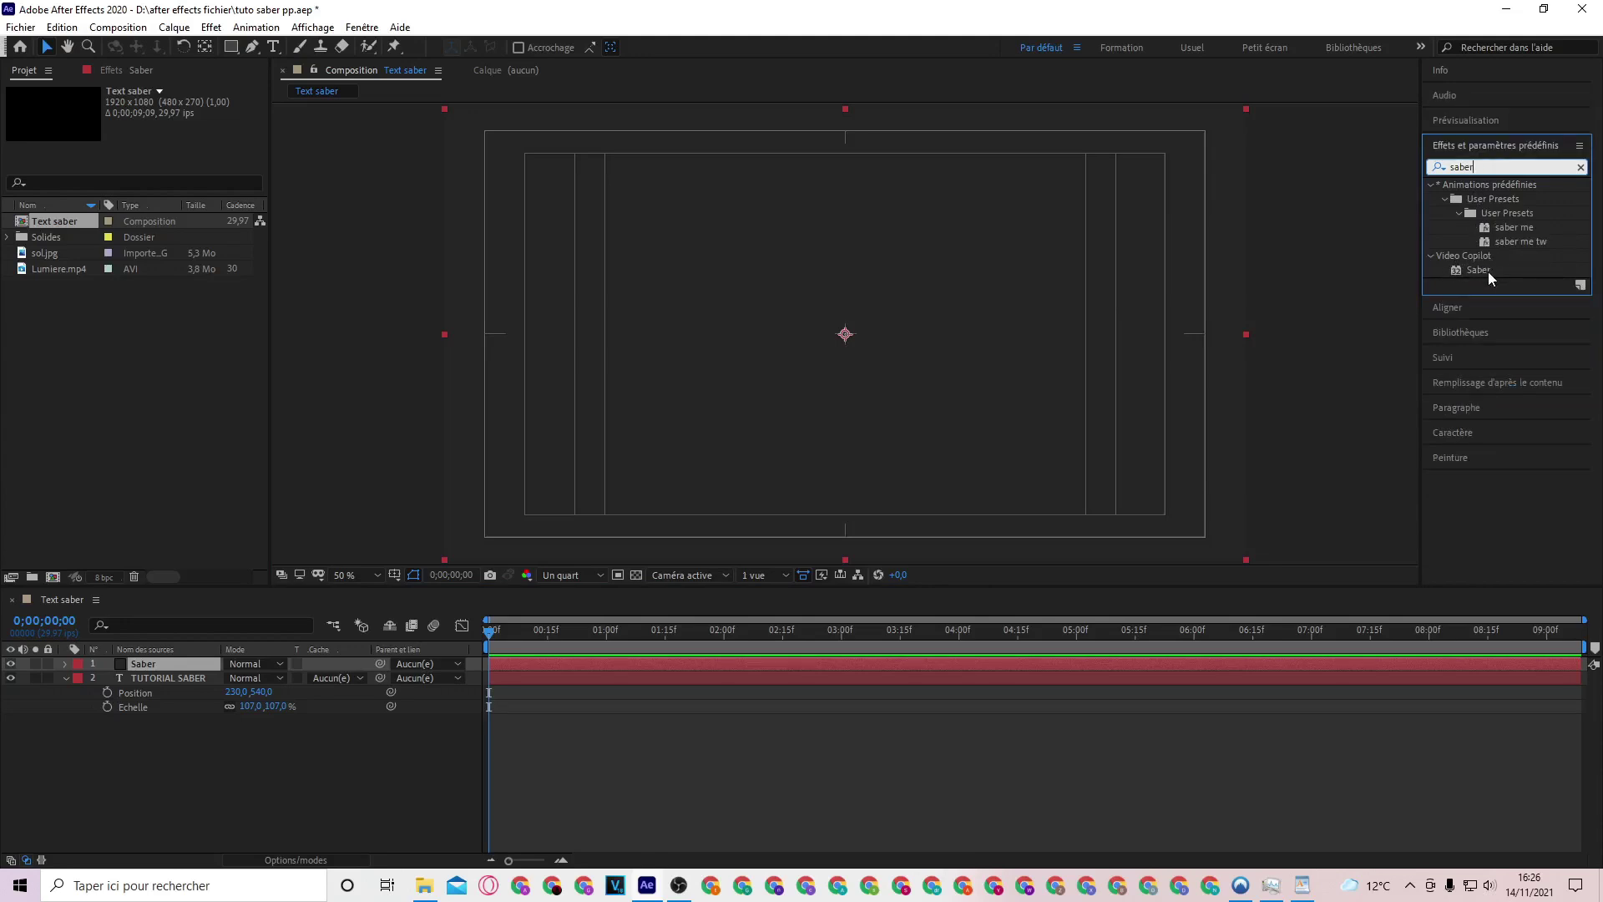
drag(1488, 273, 765, 669)
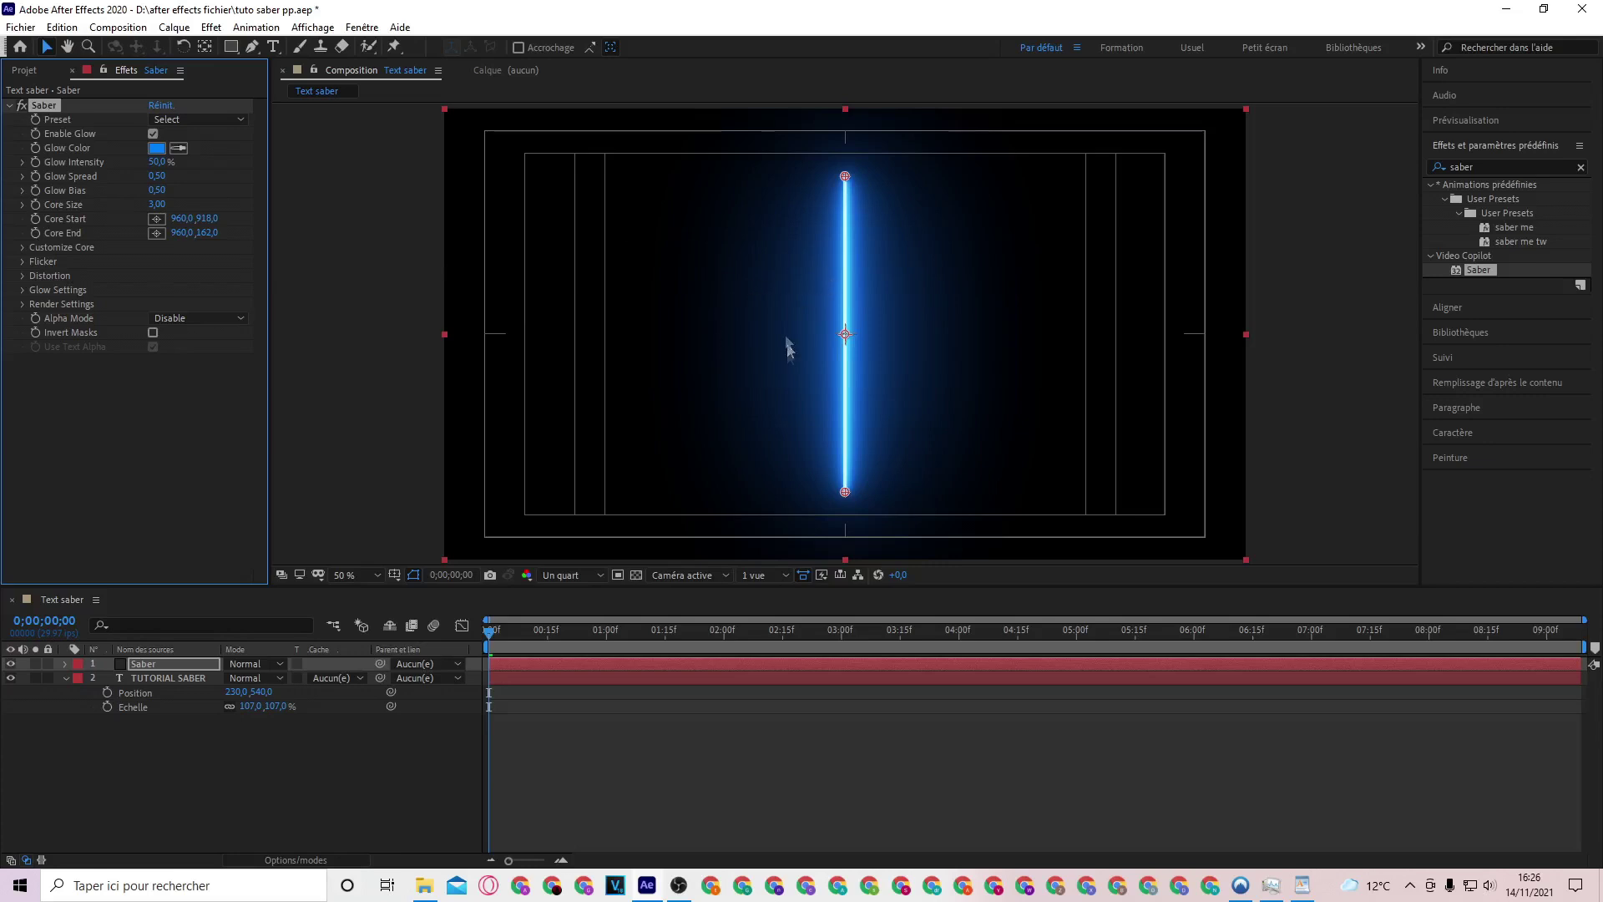
Set the Saber Core Type to Text Layer using '2. TUTORIAL SABER'
click(24, 249)
click(170, 262)
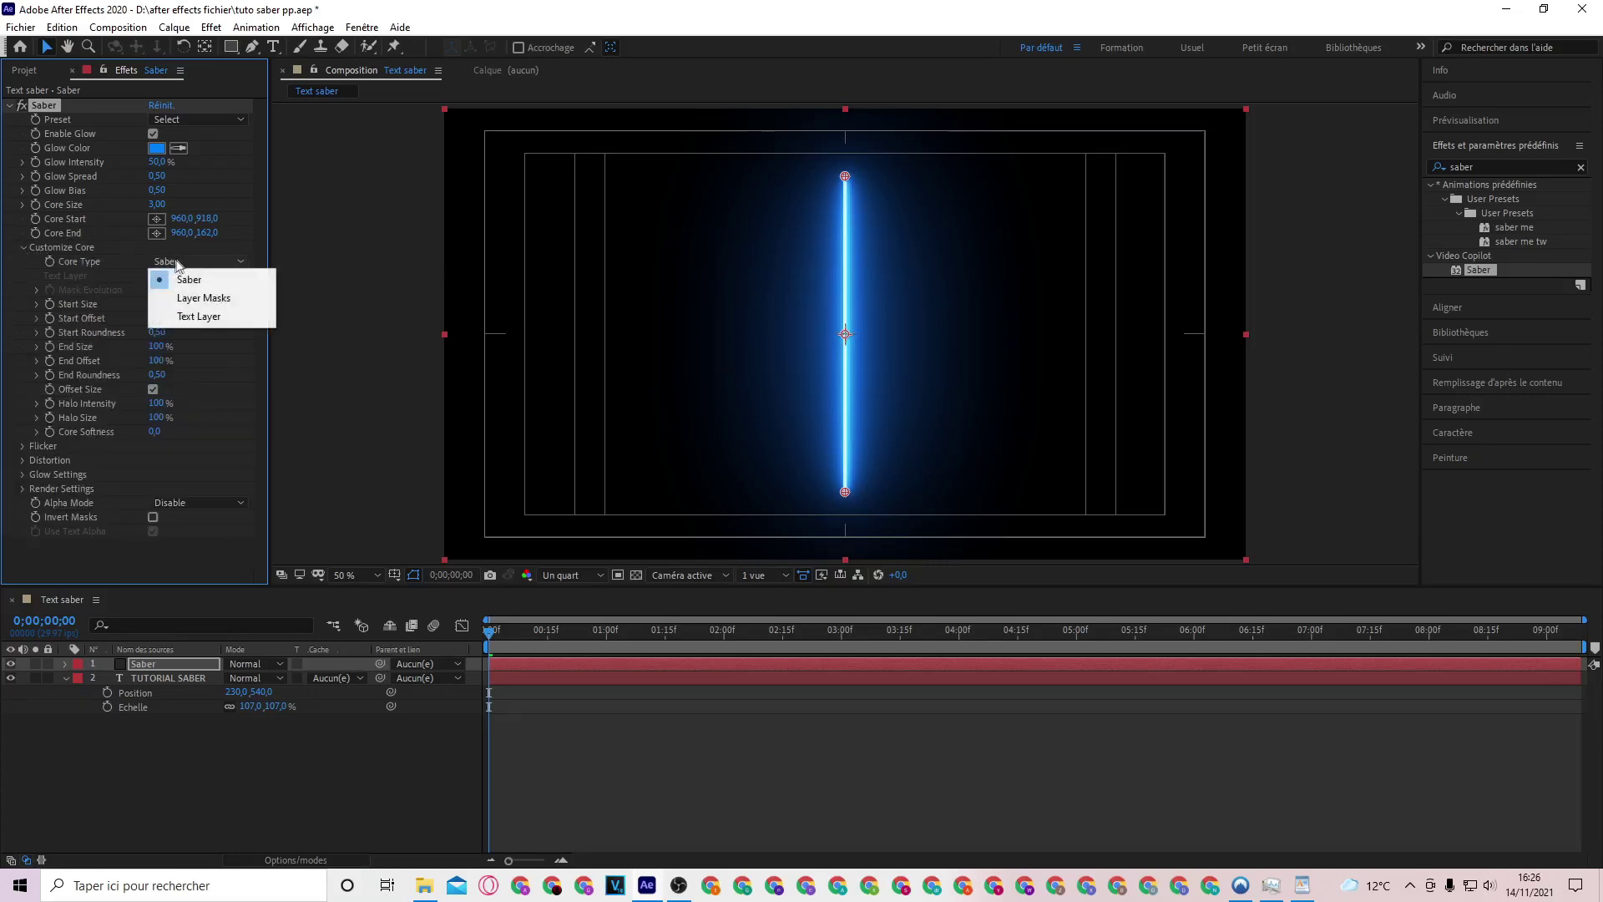
click(194, 321)
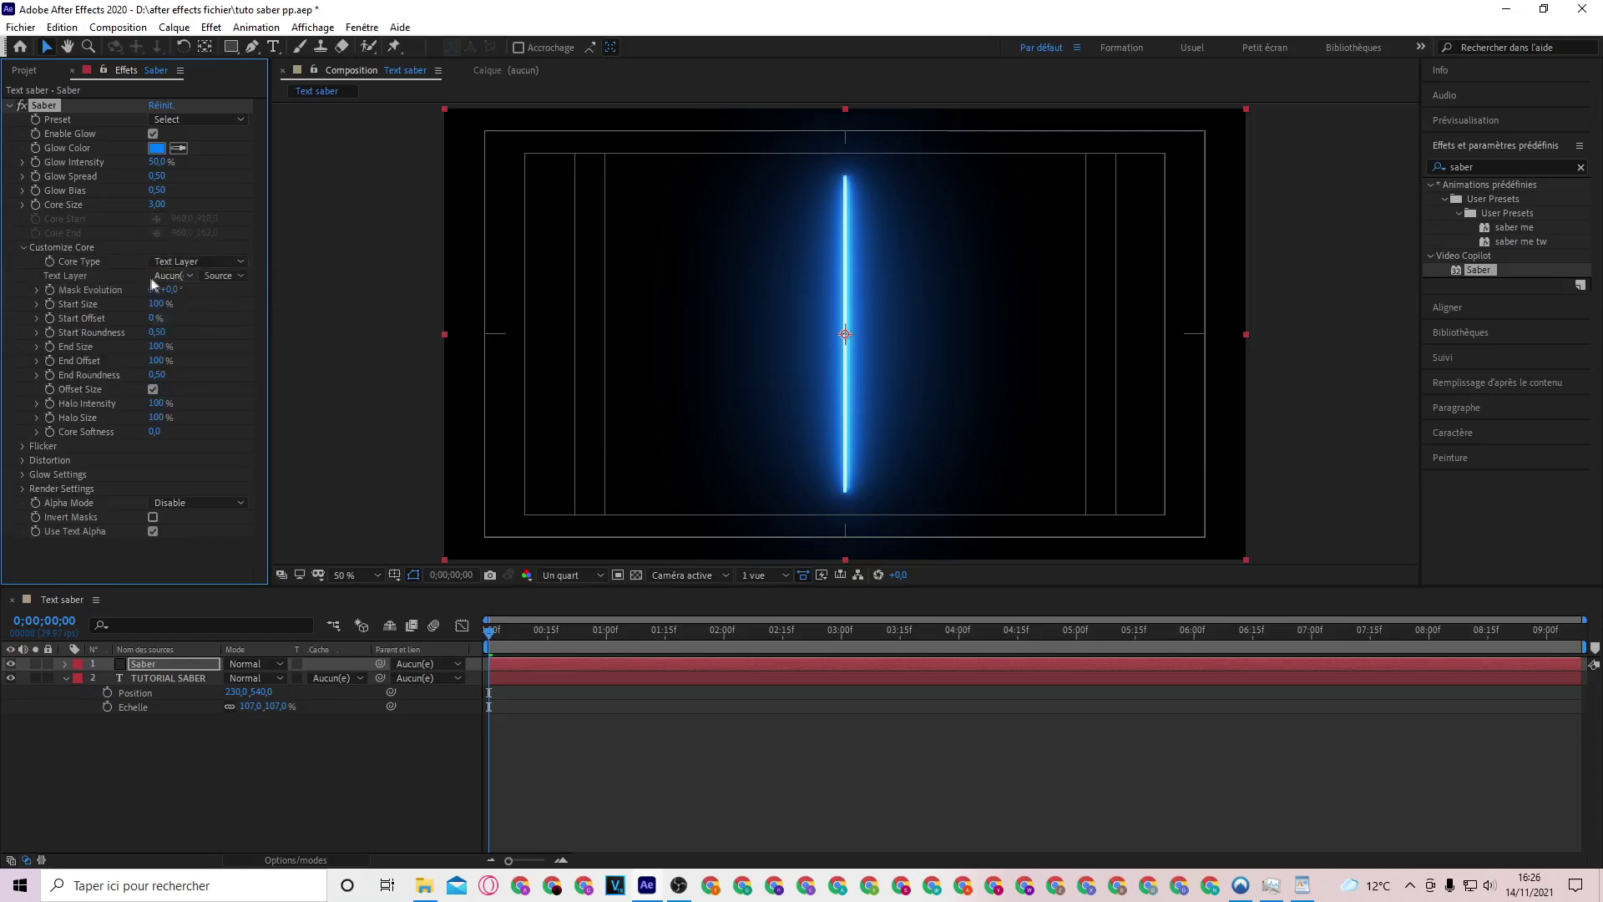
click(178, 275)
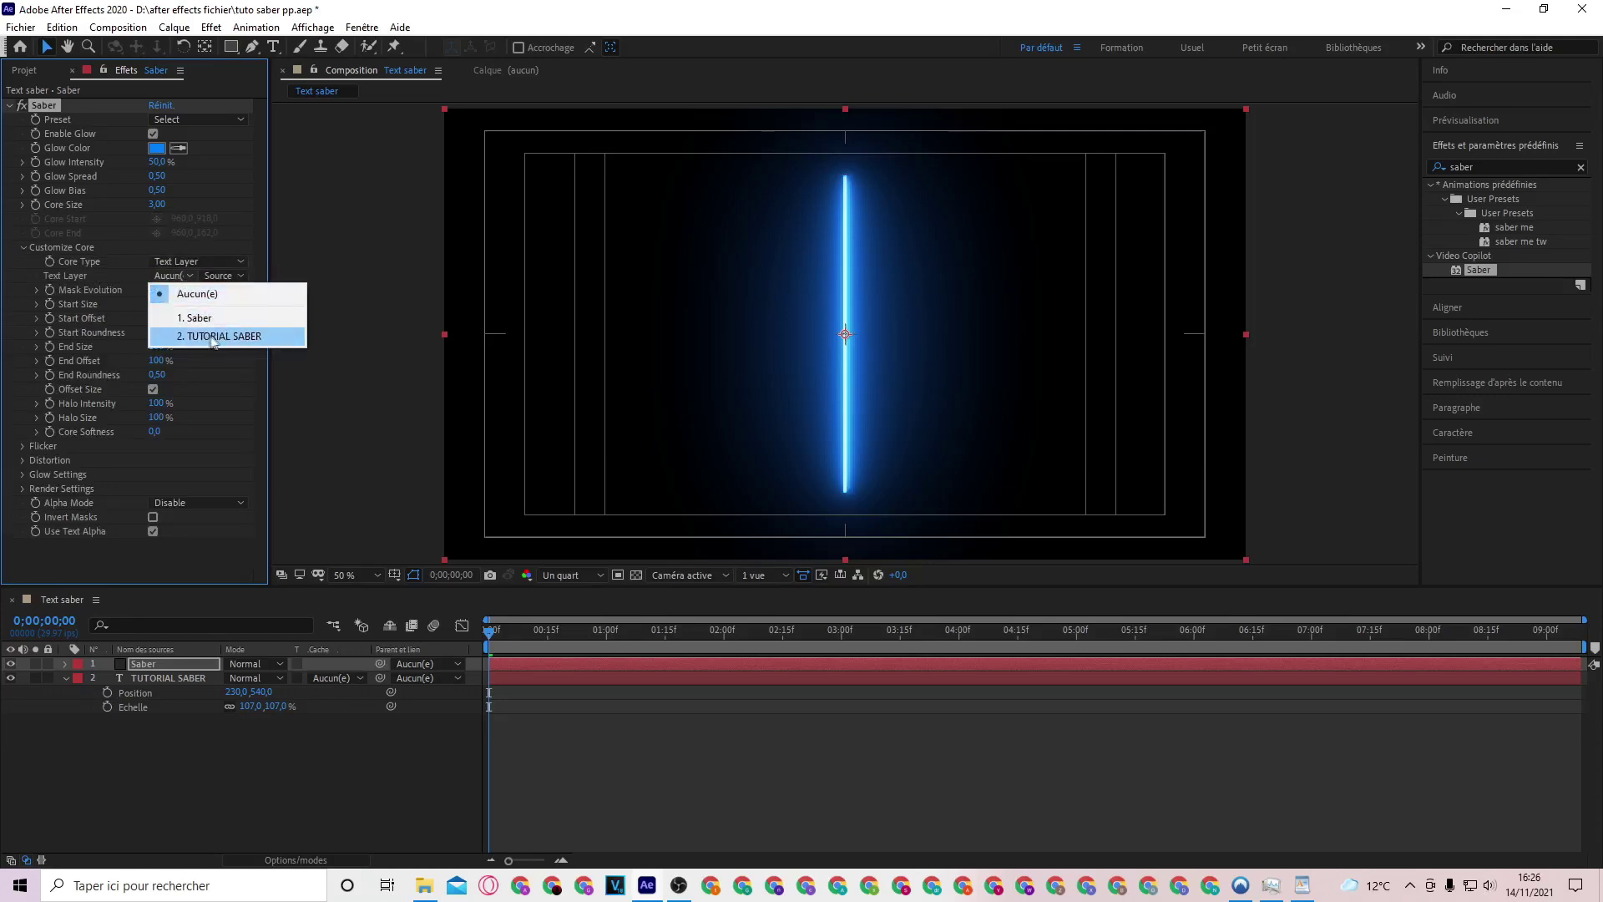
click(235, 338)
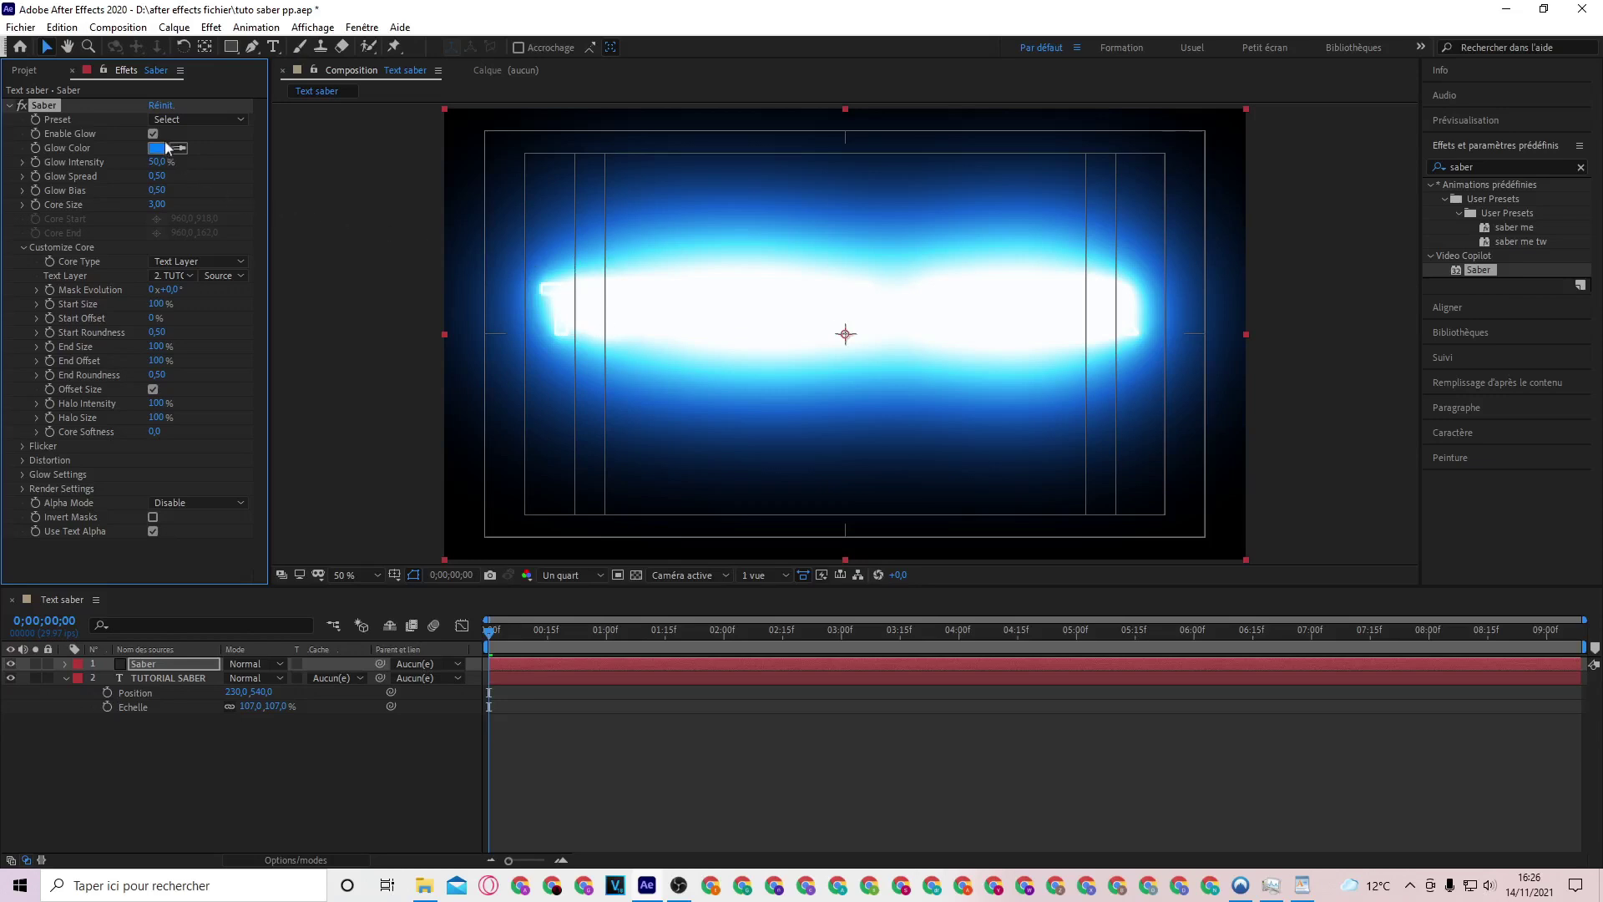
Apply the Neon saber preset (after trying Haze) and preview at Full resolution
click(202, 122)
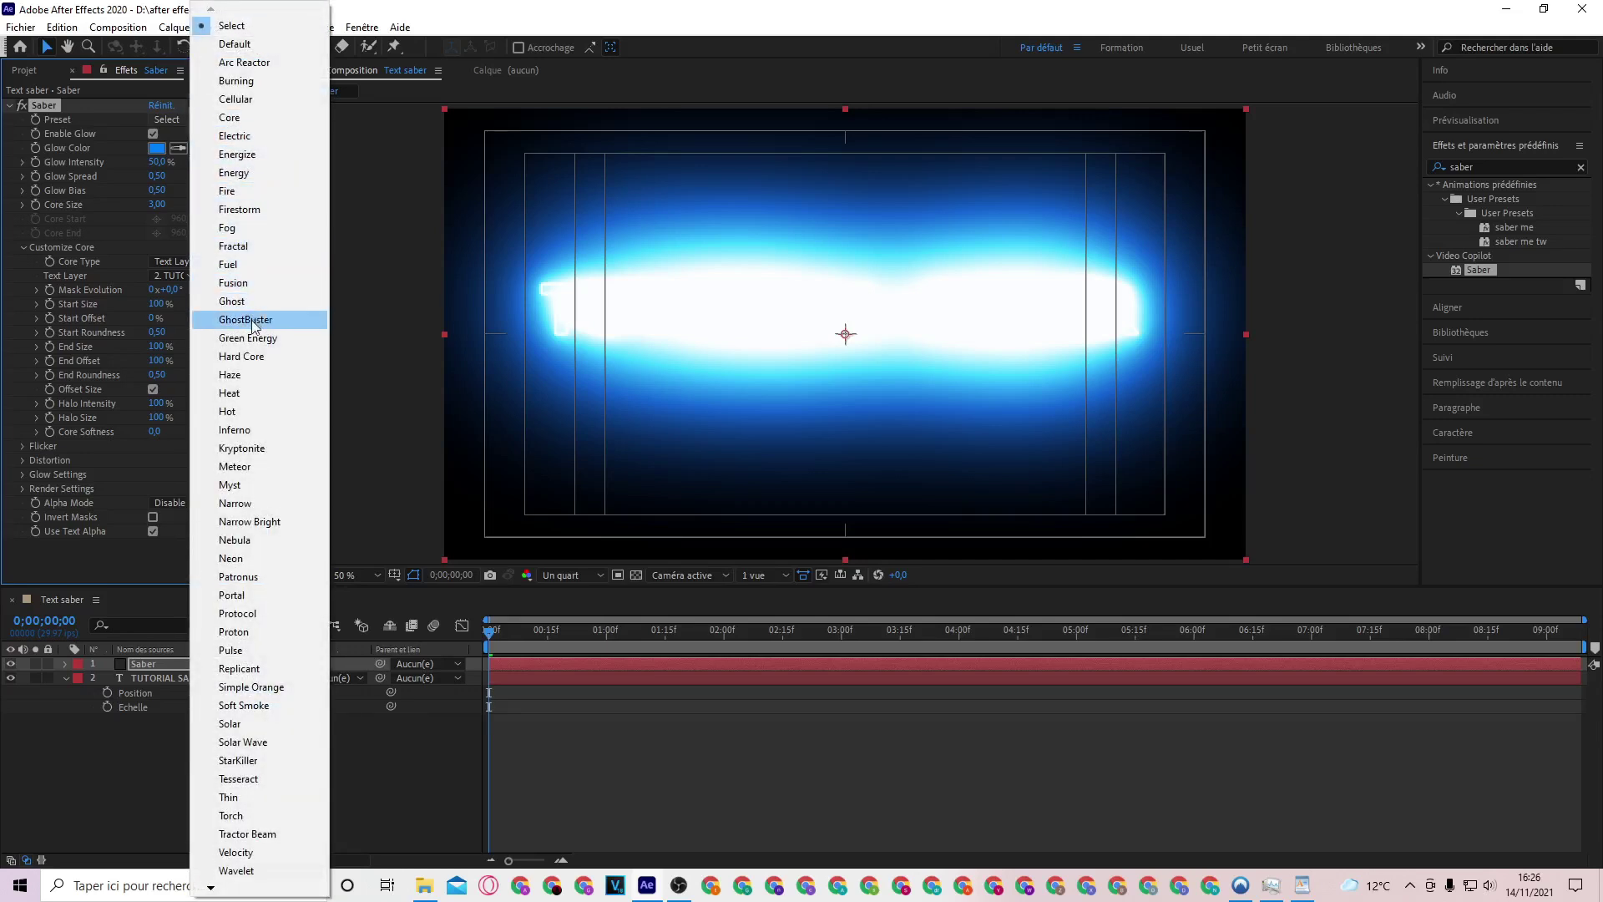
click(253, 374)
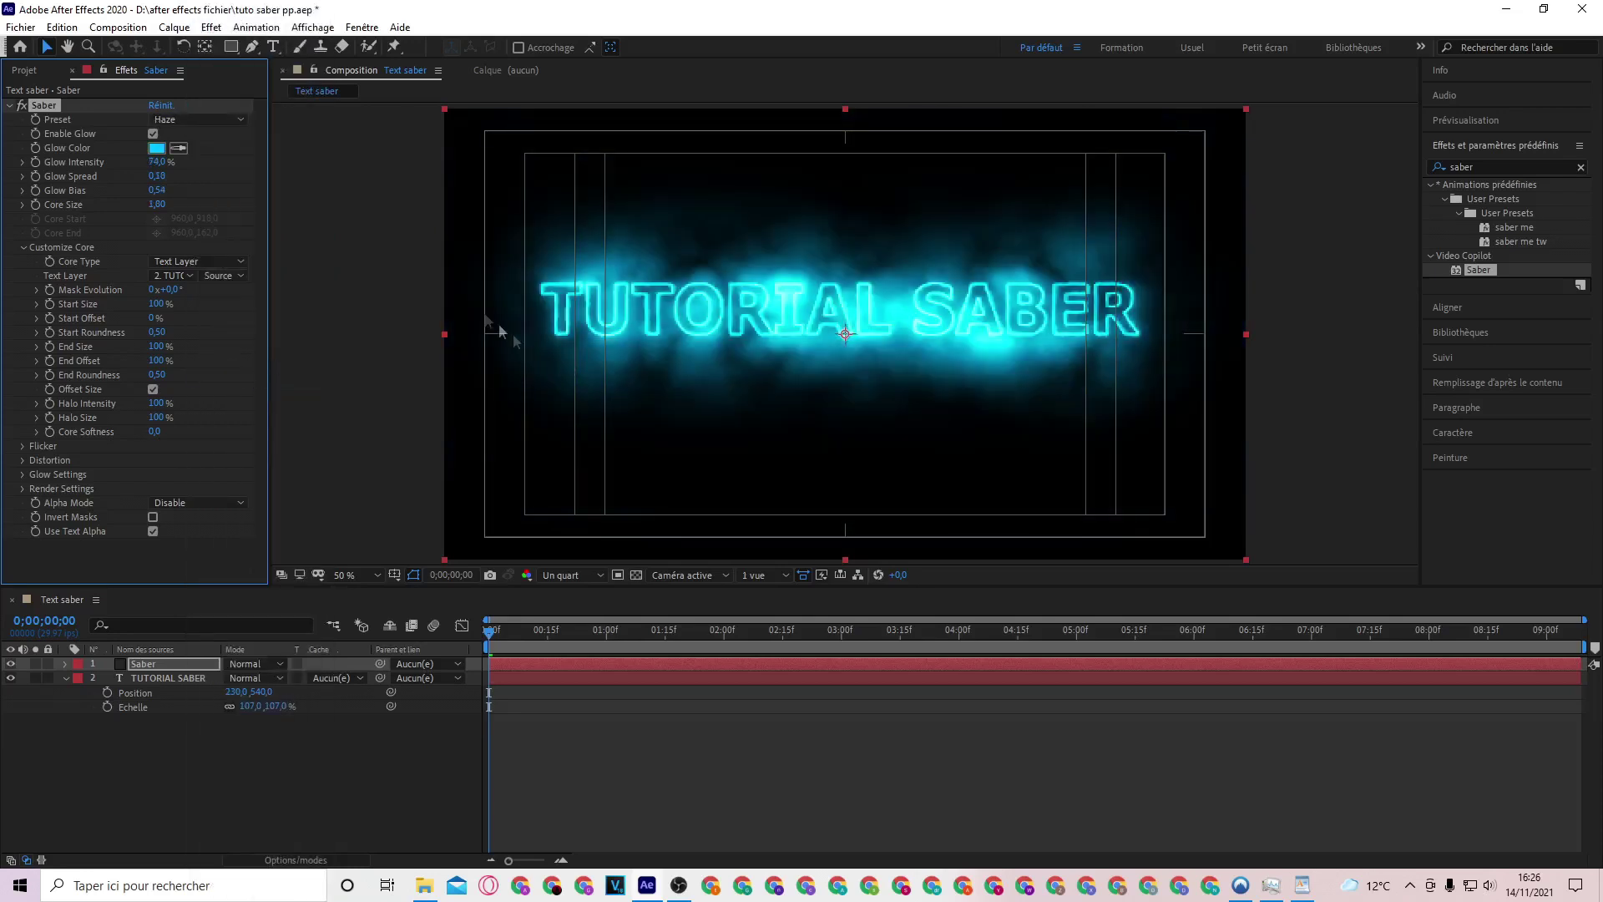
click(200, 123)
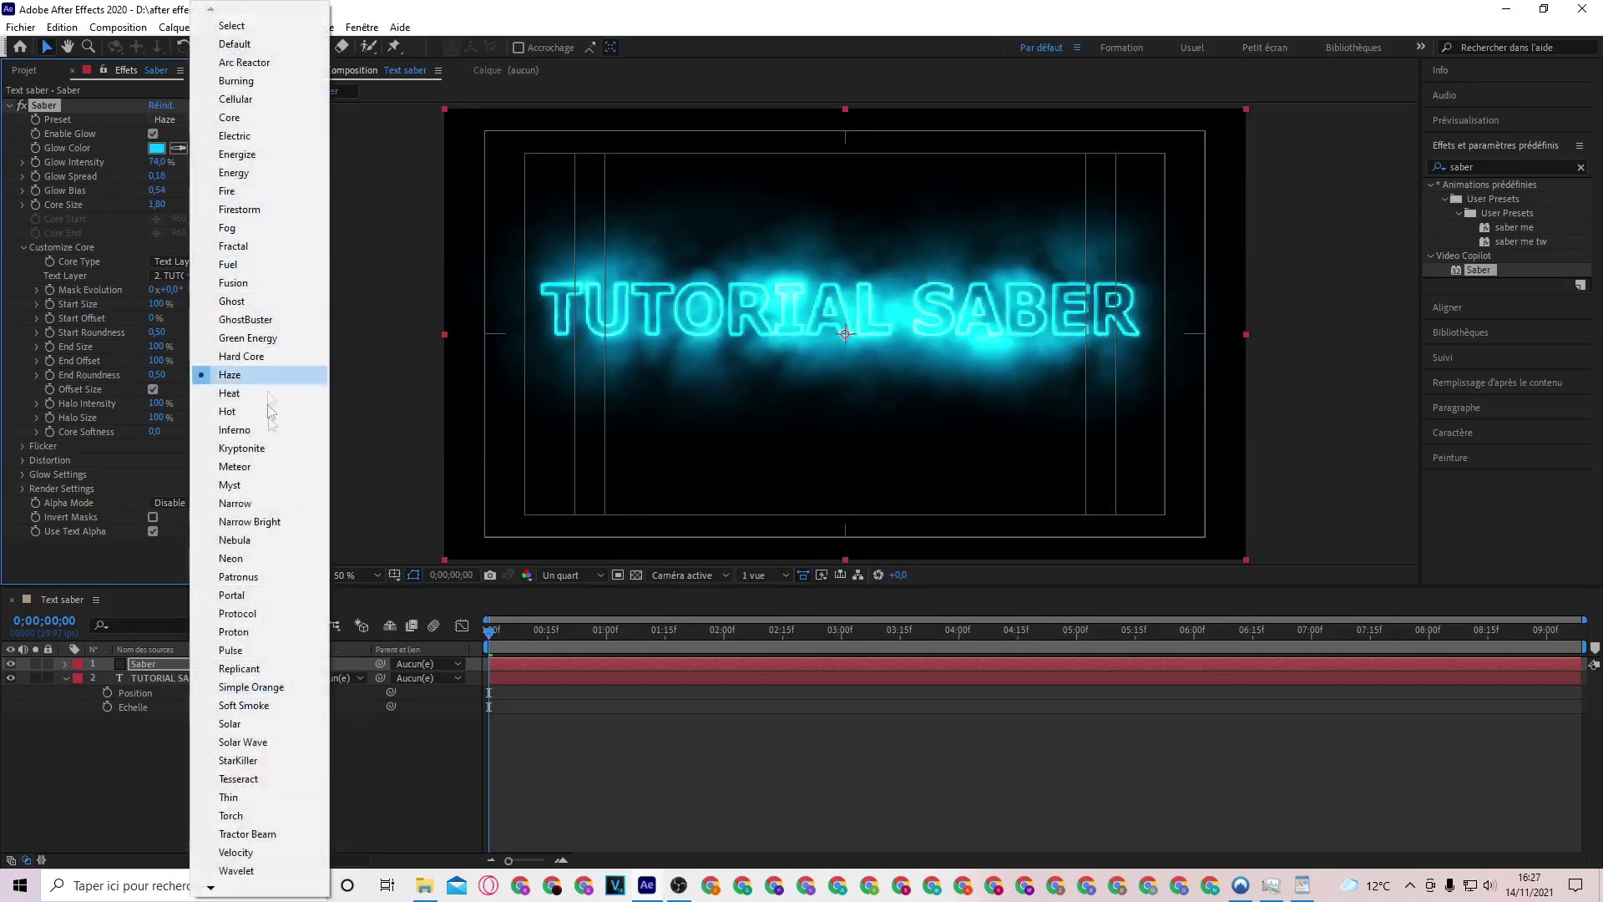
click(265, 557)
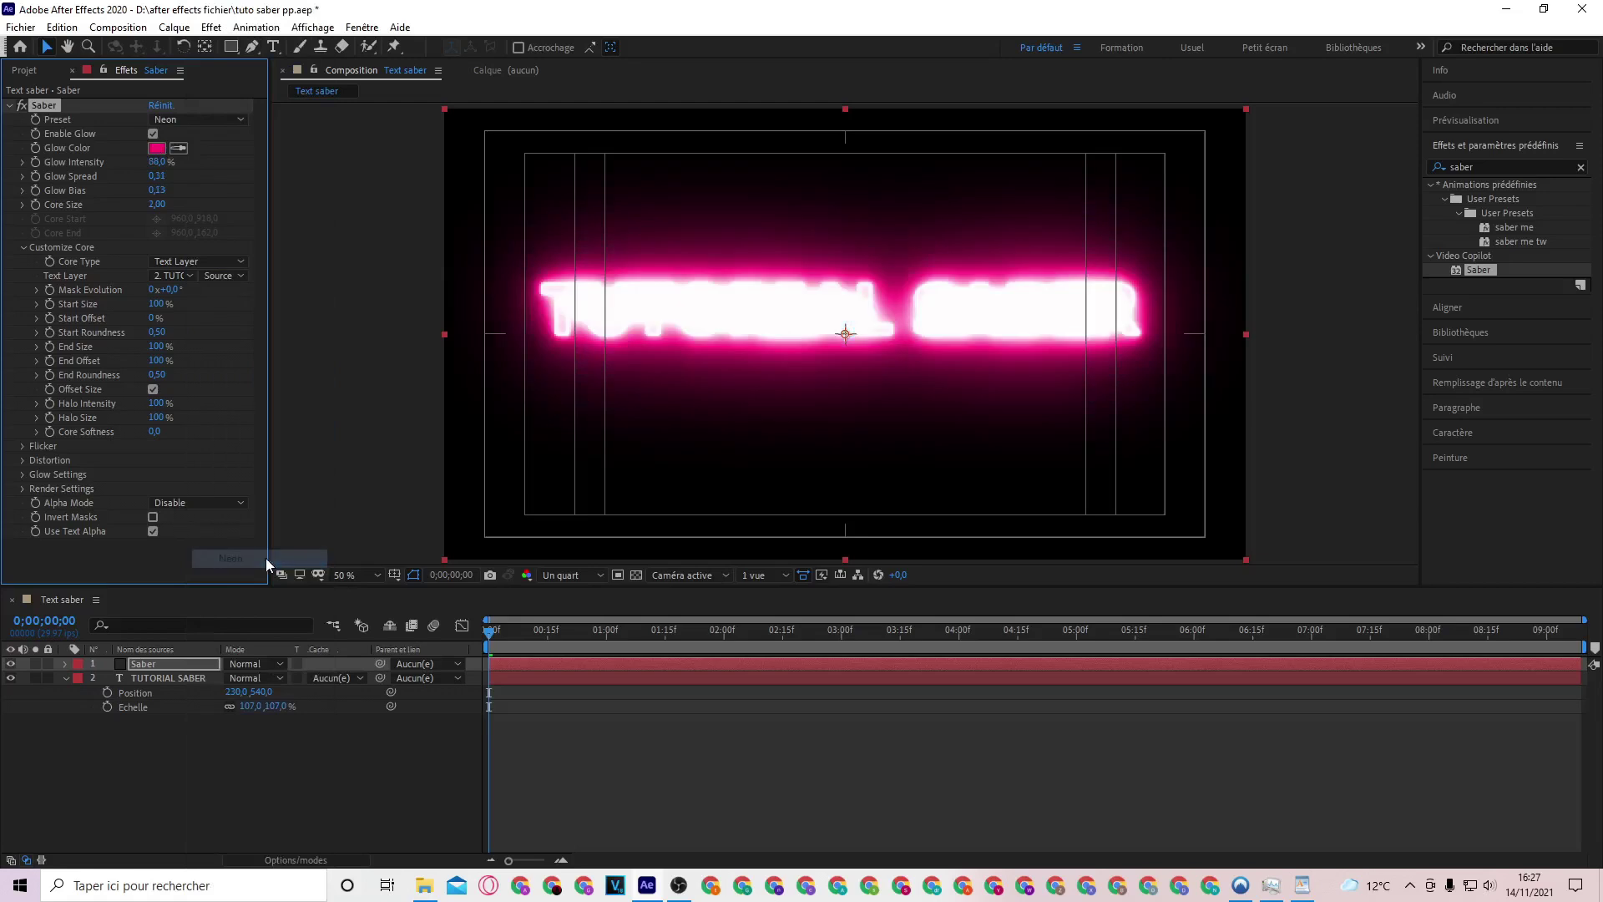
click(571, 576)
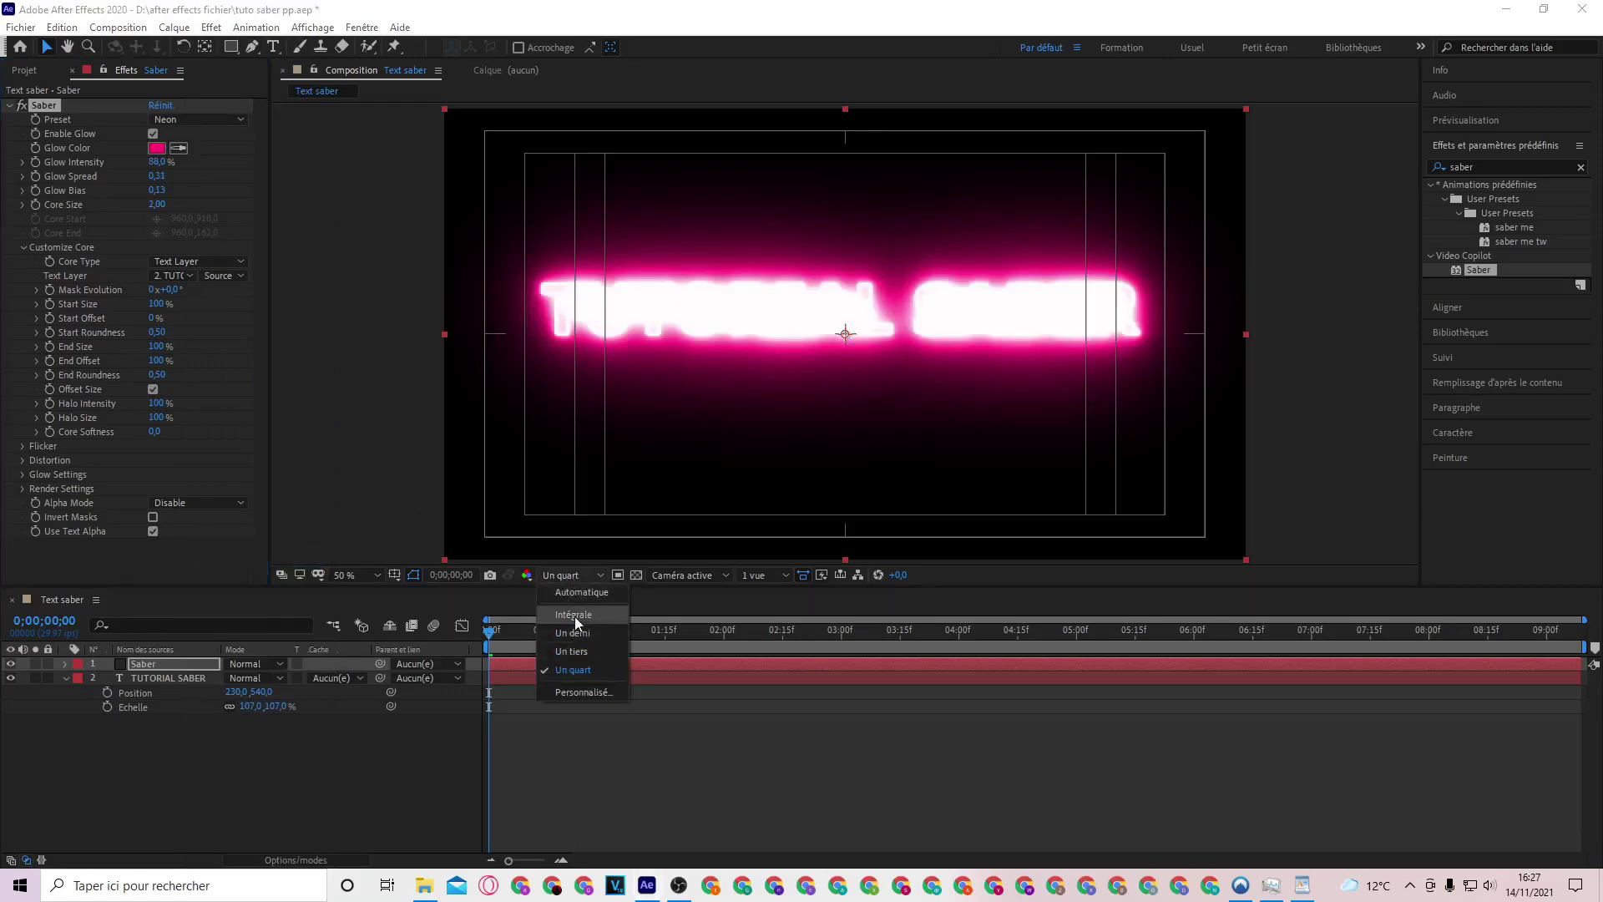
click(576, 618)
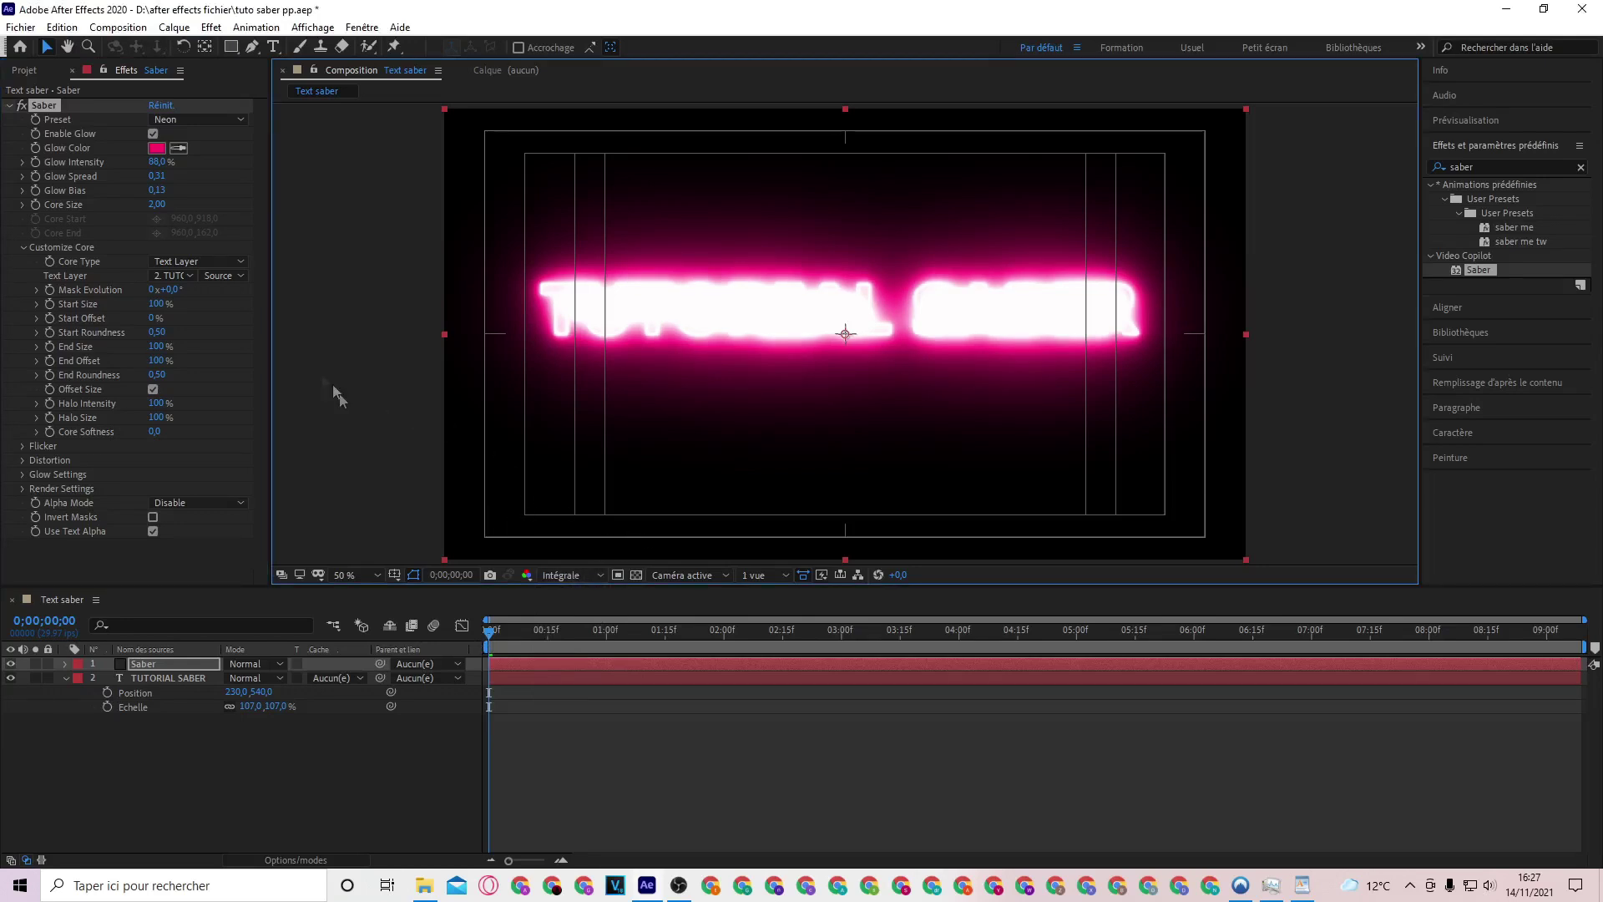
Lower the saber's Glow Intensity to 52%
click(157, 162)
text(52)
key(Return)
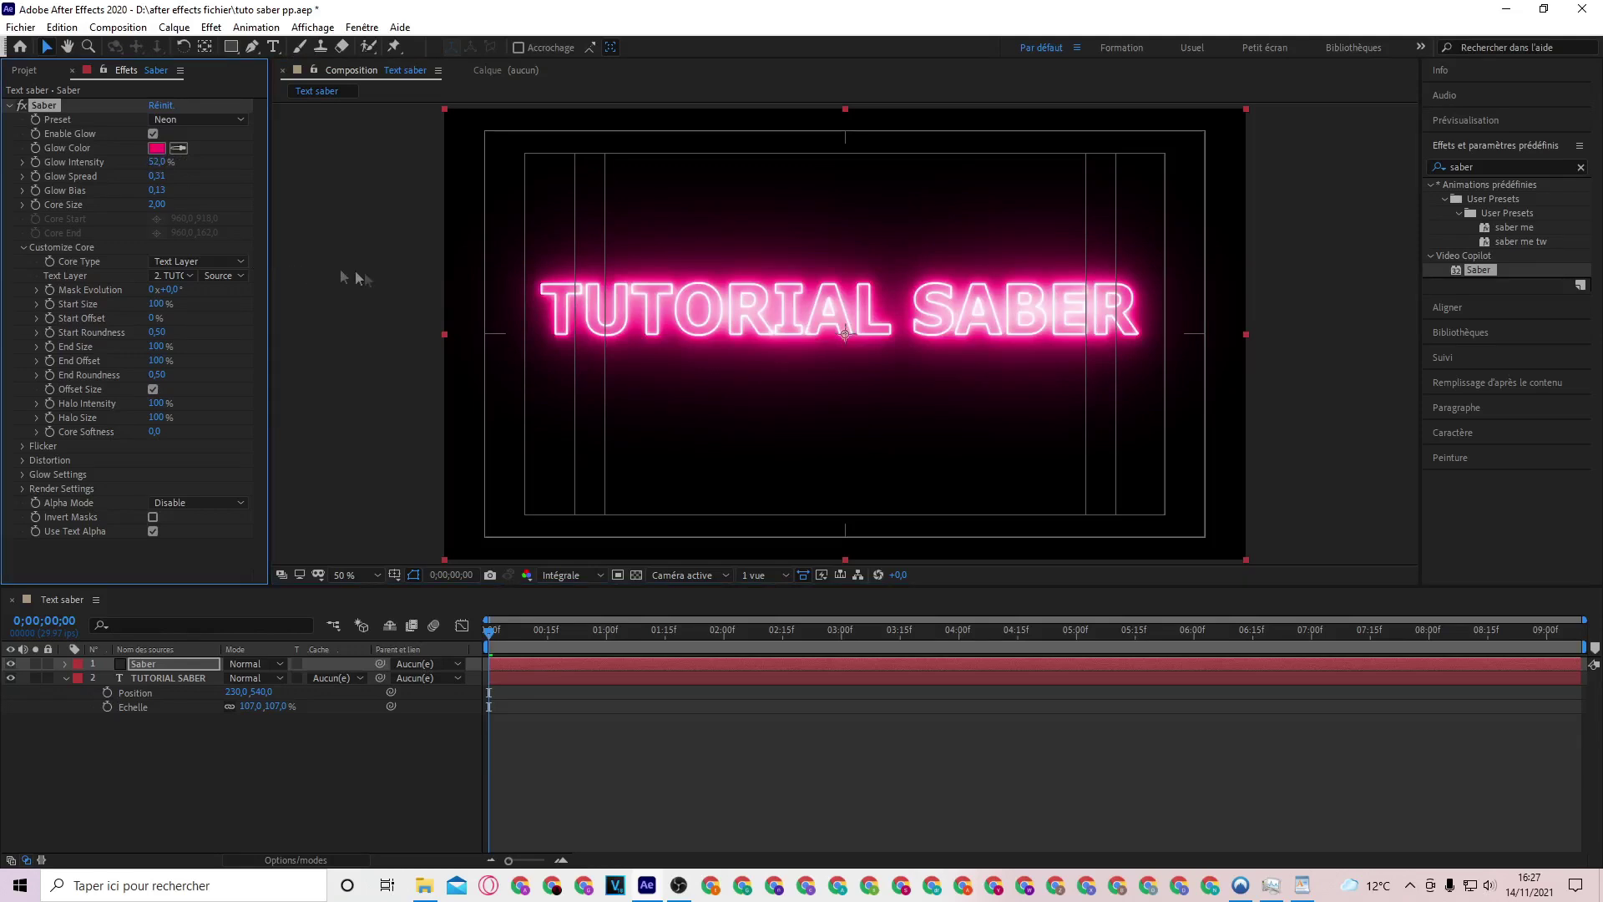
click(163, 205)
Set Core Size to 1.80, return preview to Quarter resolution, and scrub the first seconds
text(1)
key(Return)
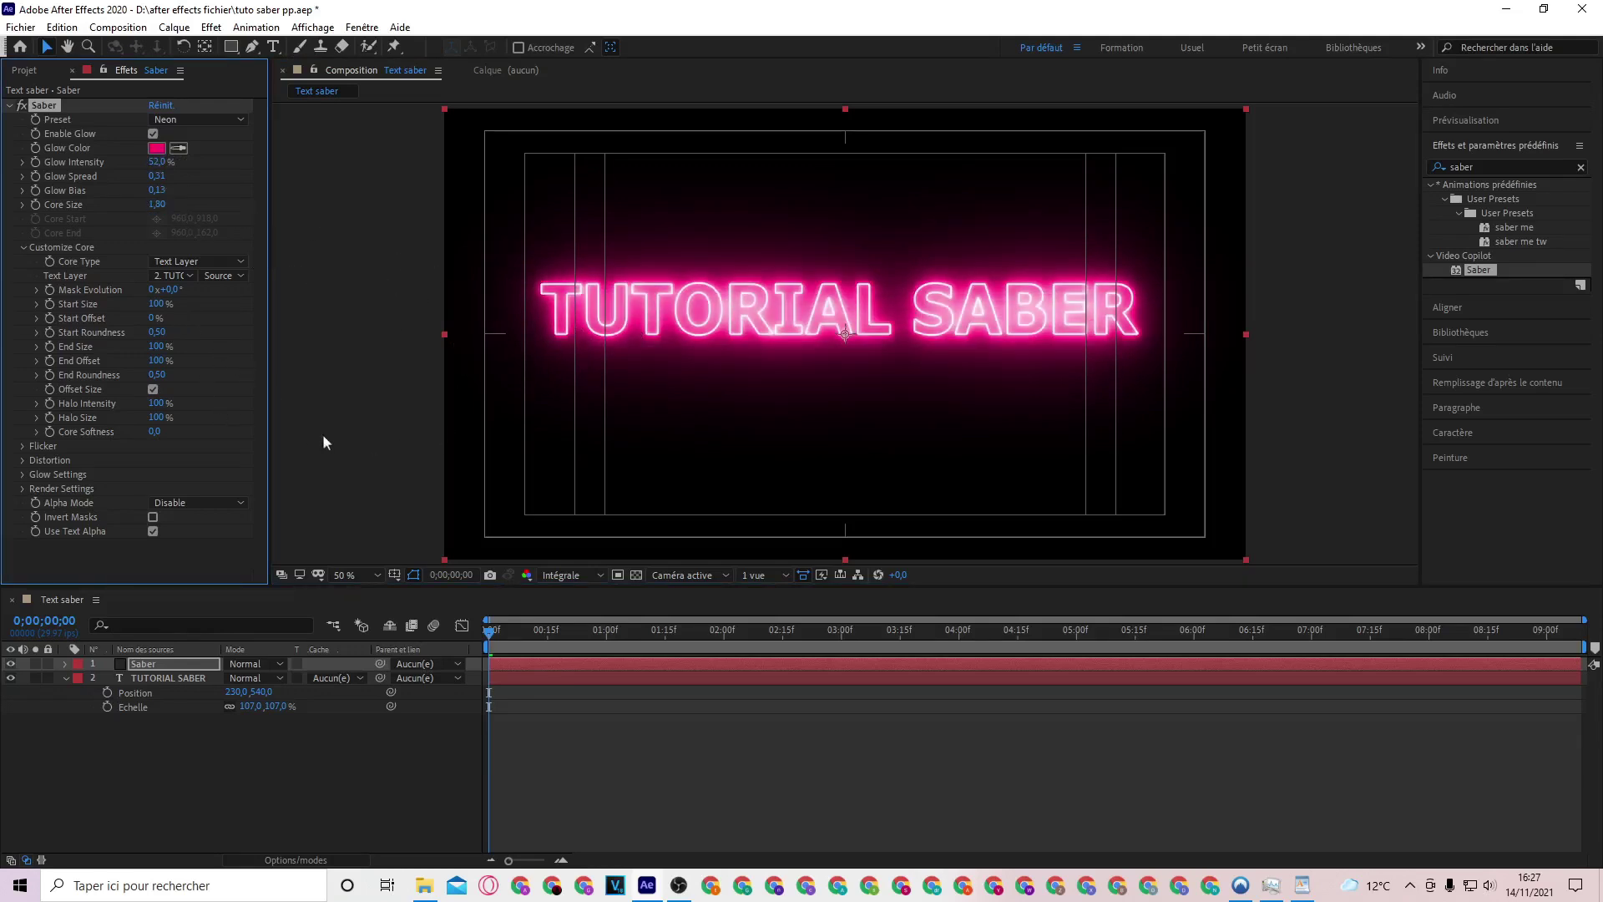
click(575, 575)
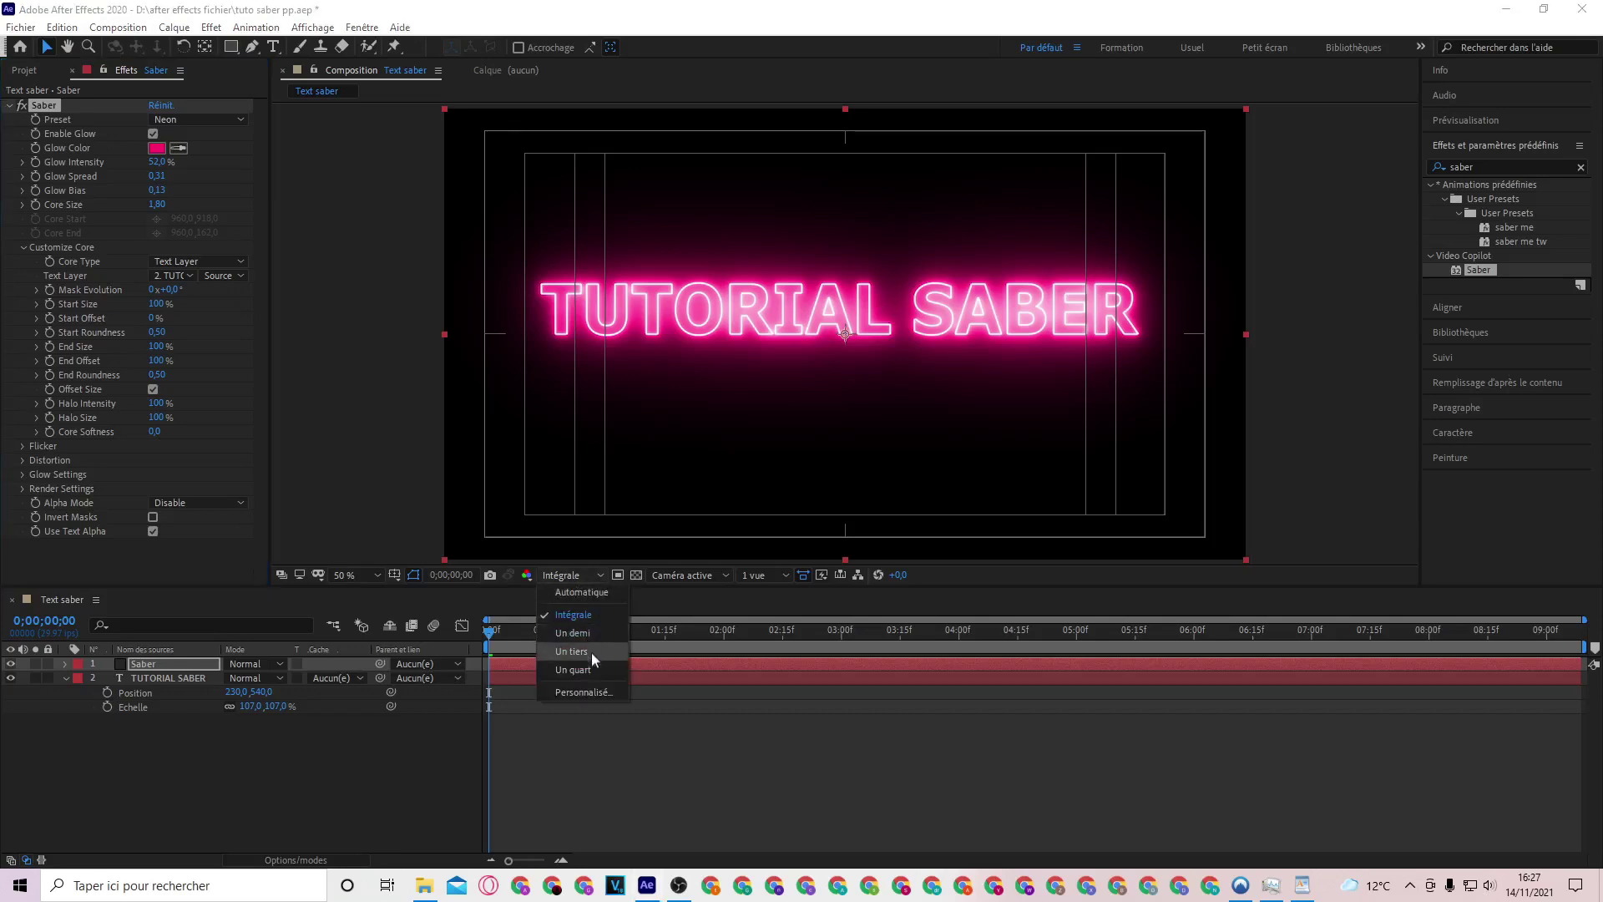
click(591, 659)
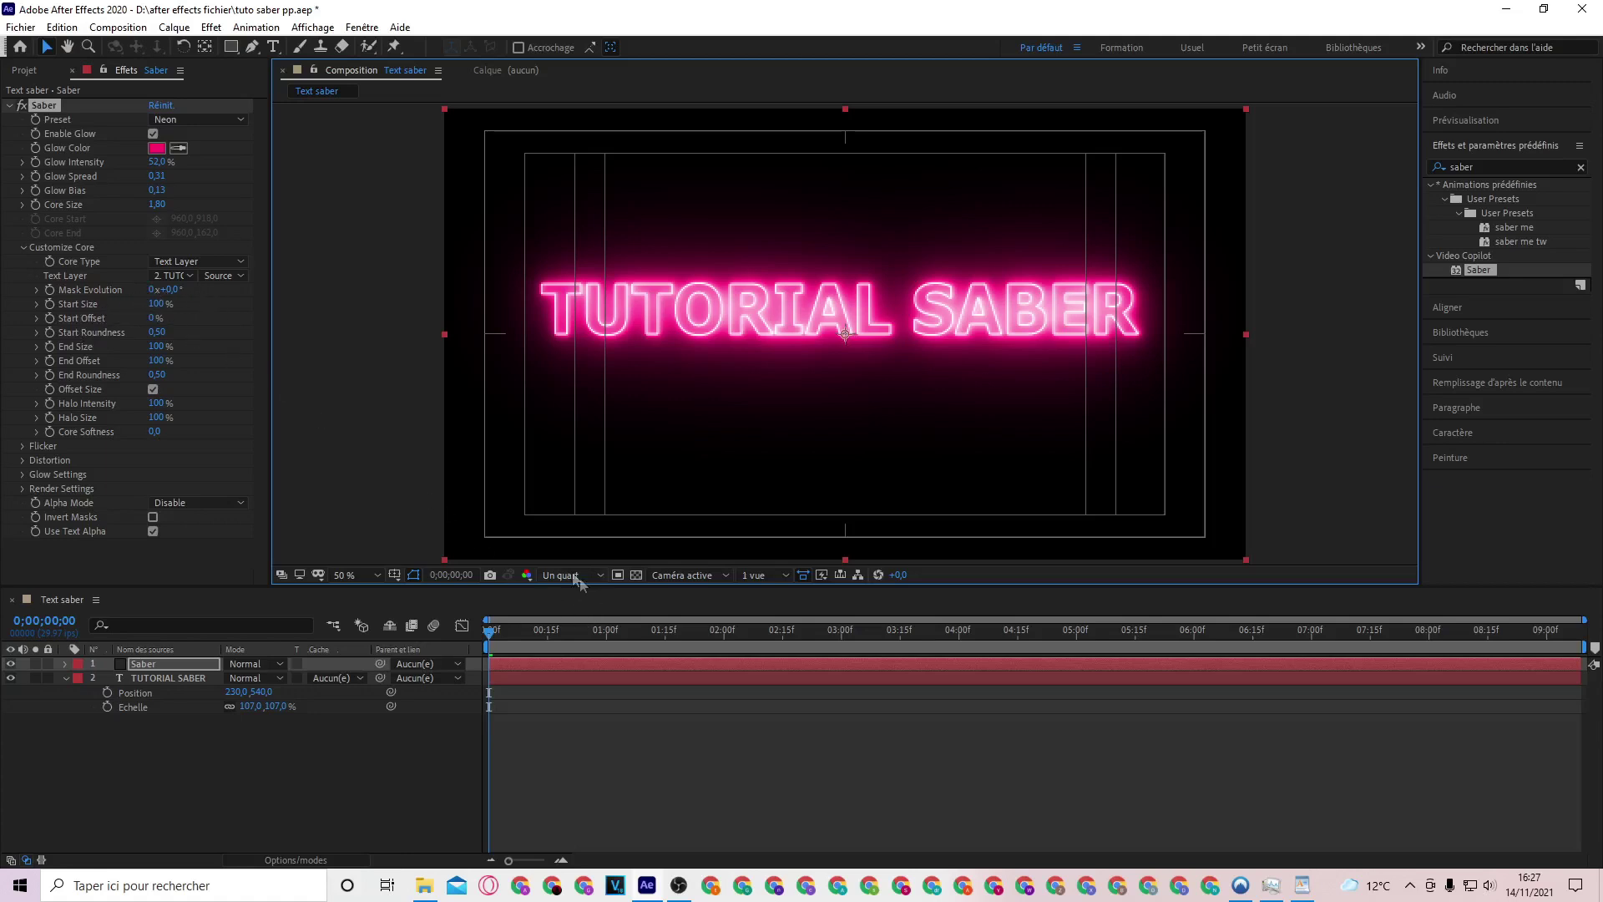
mouse_move(489, 629)
mouse_down()
mouse_move(892, 648)
mouse_move(959, 571)
mouse_up()
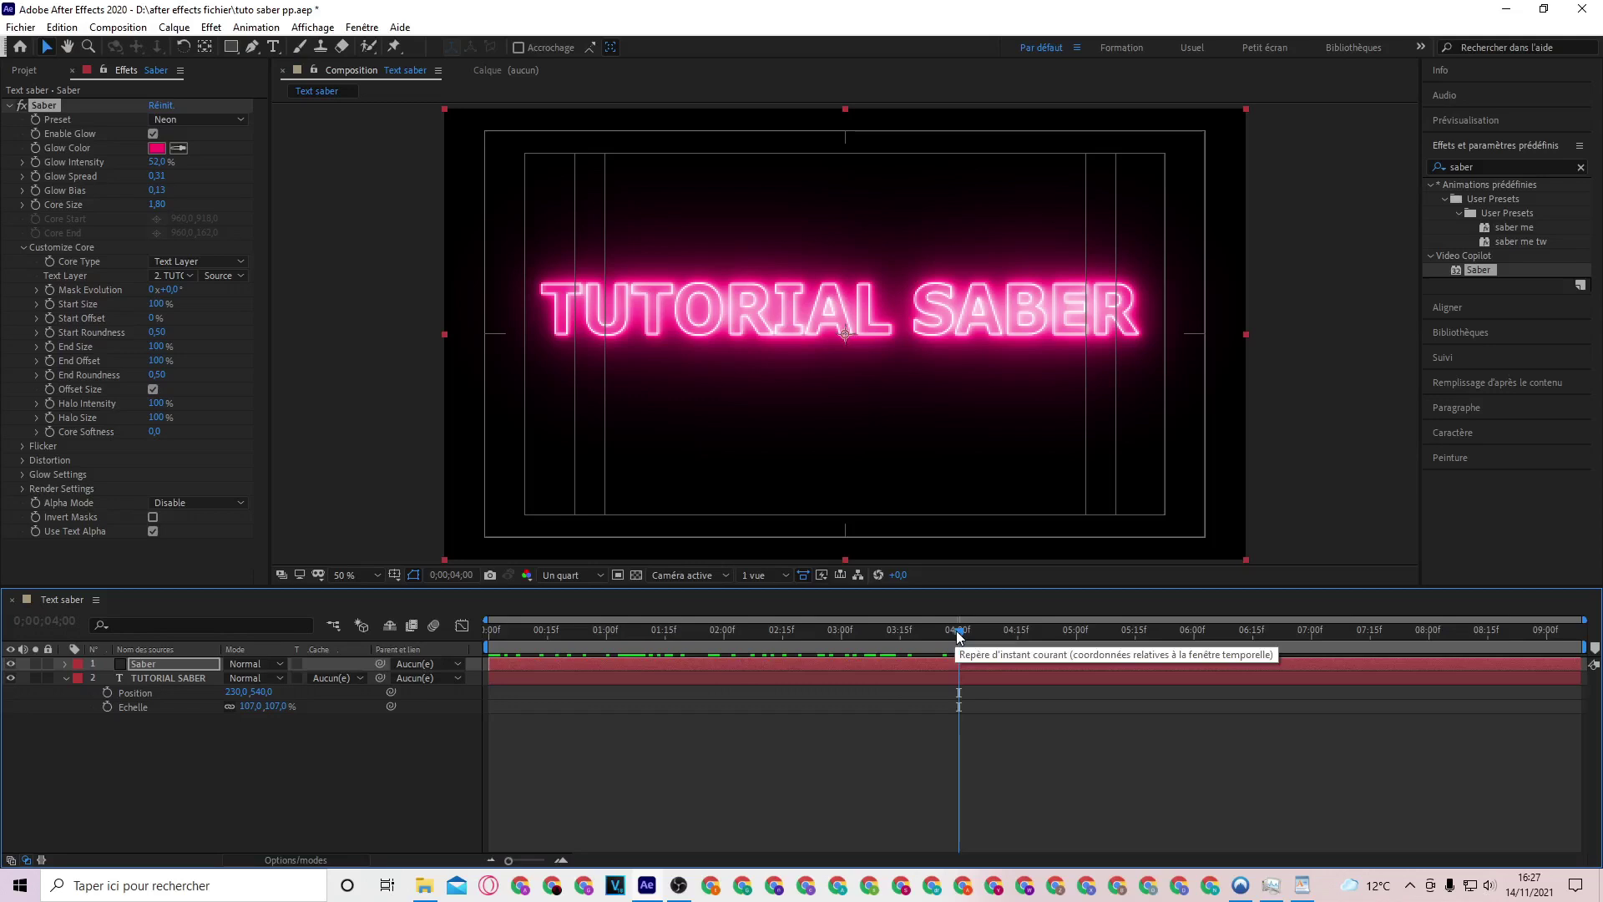
drag(959, 634, 489, 634)
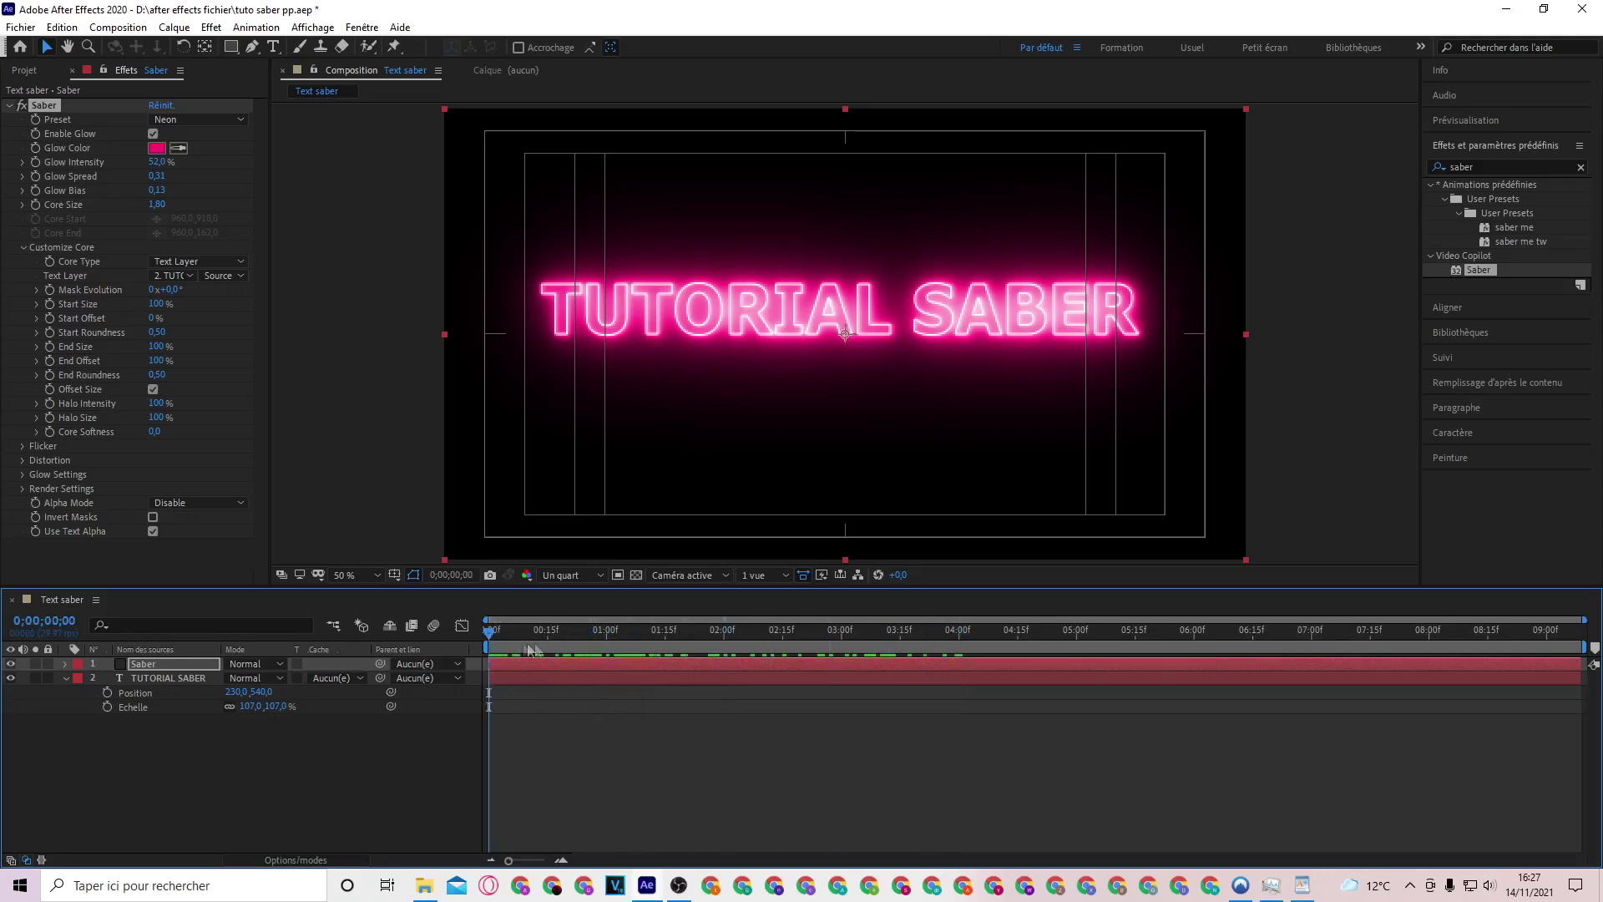
Keyframe Mask Evolution, Start Size 0% and Start Offset 100% at time zero
click(50, 289)
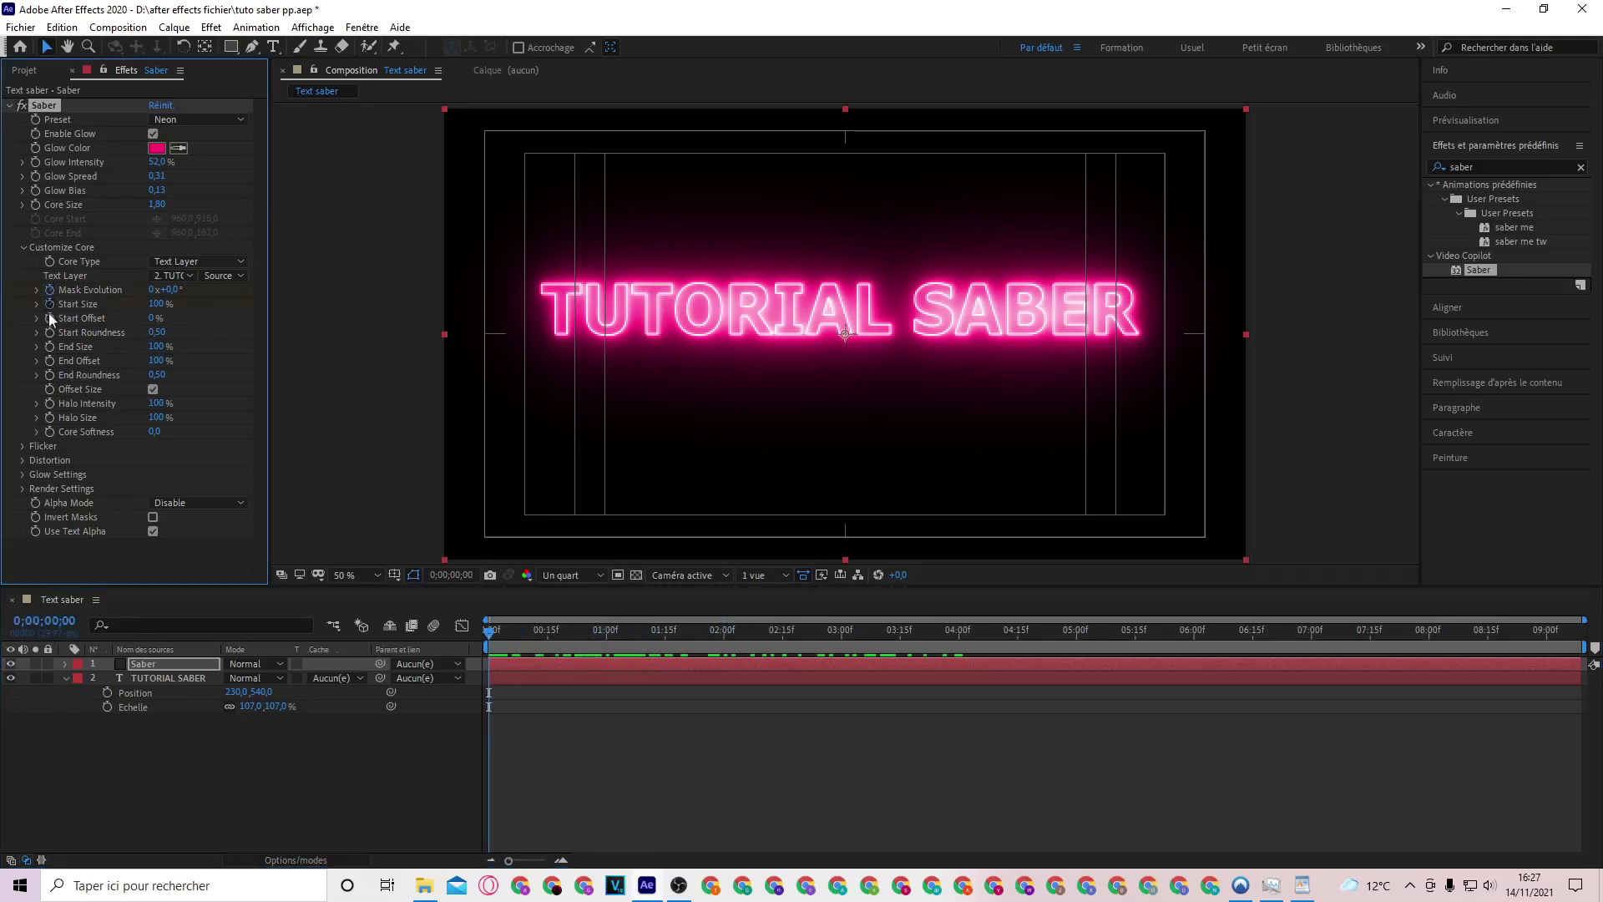
click(49, 318)
drag(117, 303, 123, 335)
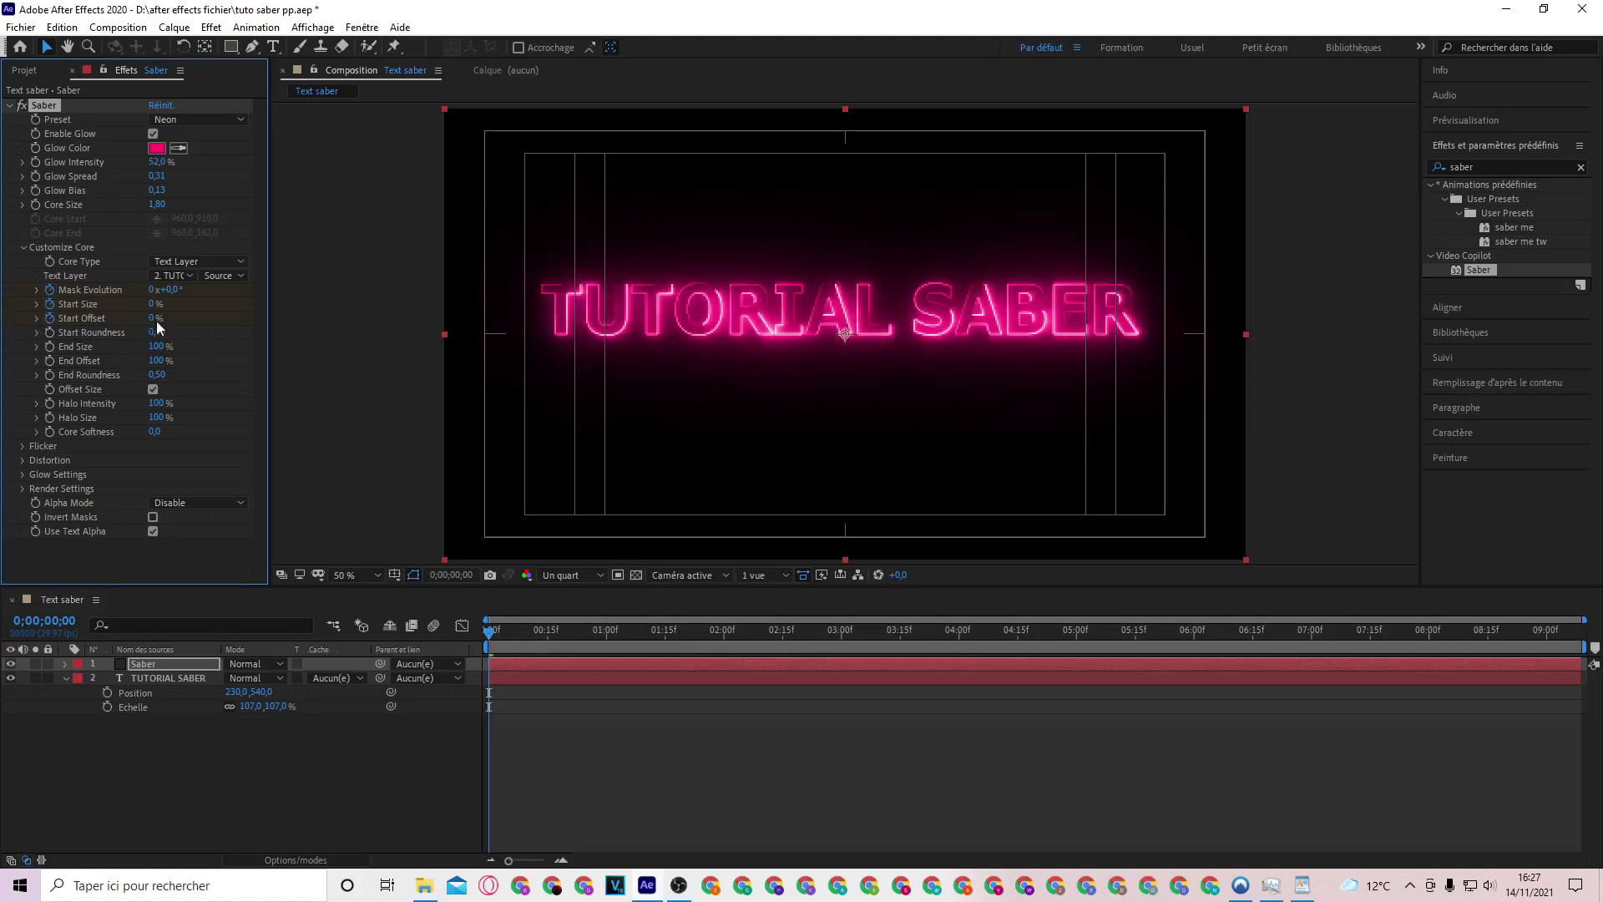
click(155, 319)
text(0)
key(Return)
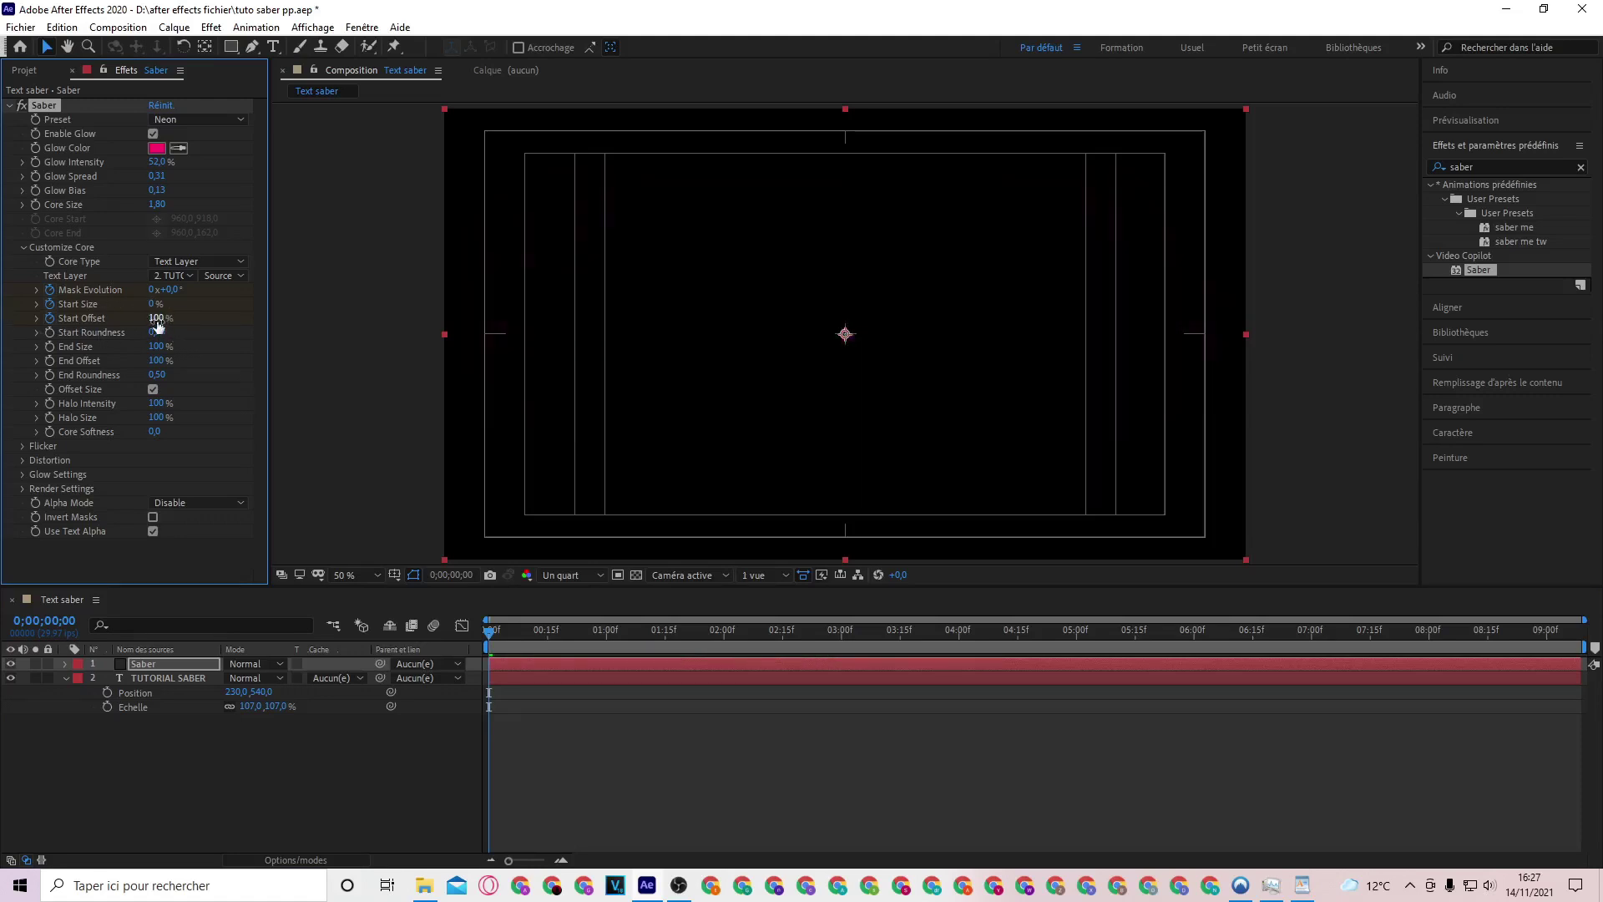
key(u)
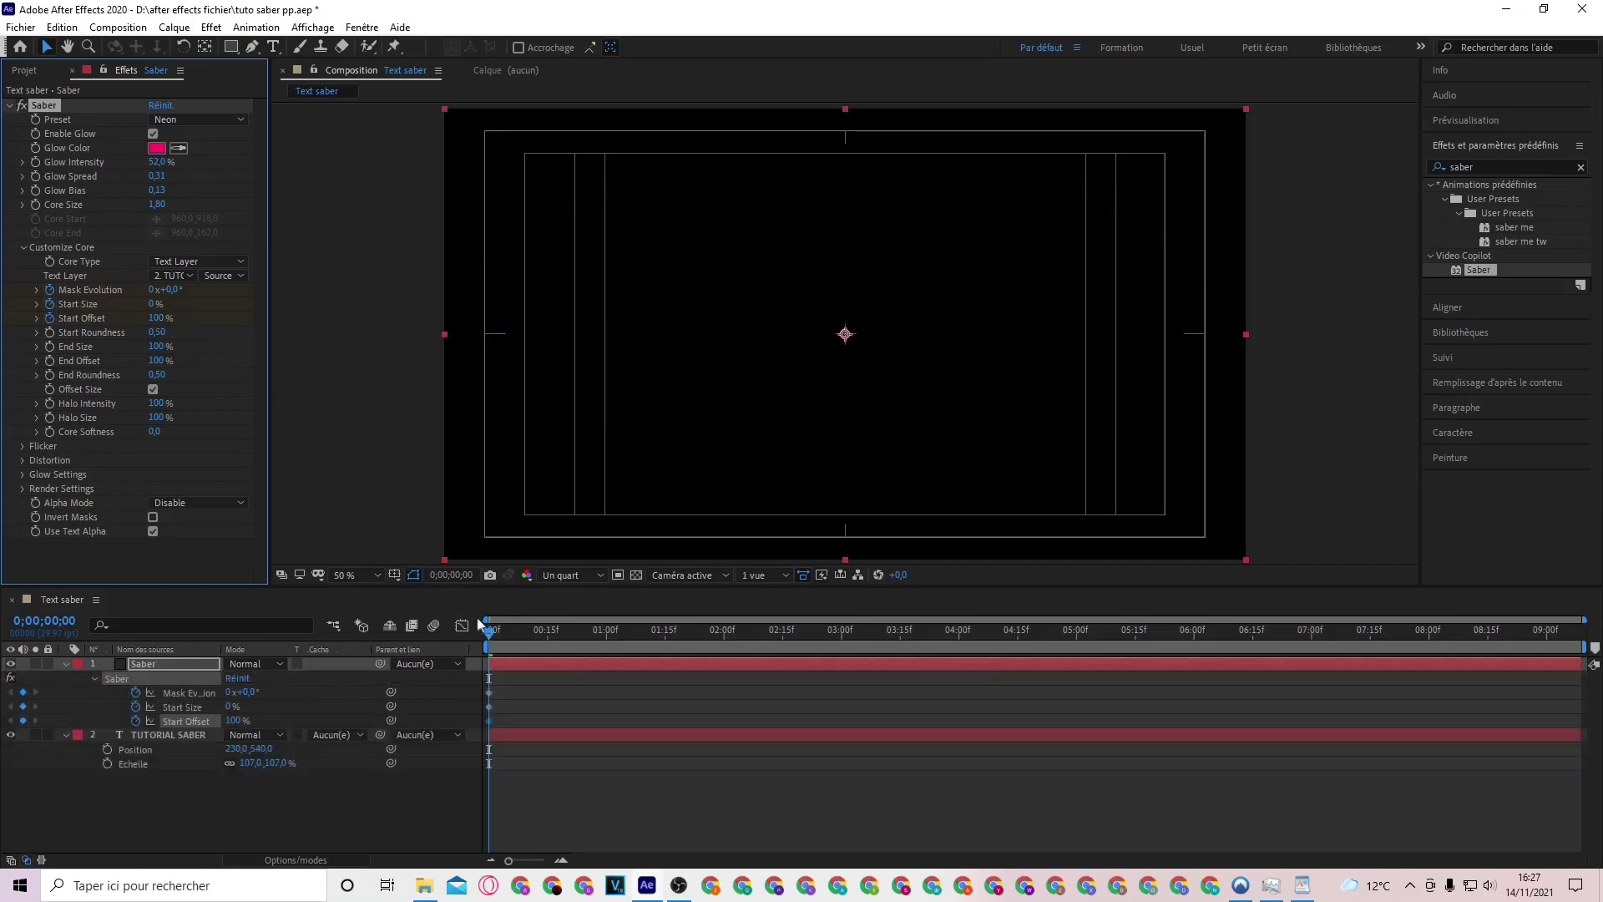
At 0;00;01;15 set Mask Evolution 2x, Start Size 35% and Start Offset 50%
drag(493, 638, 535, 638)
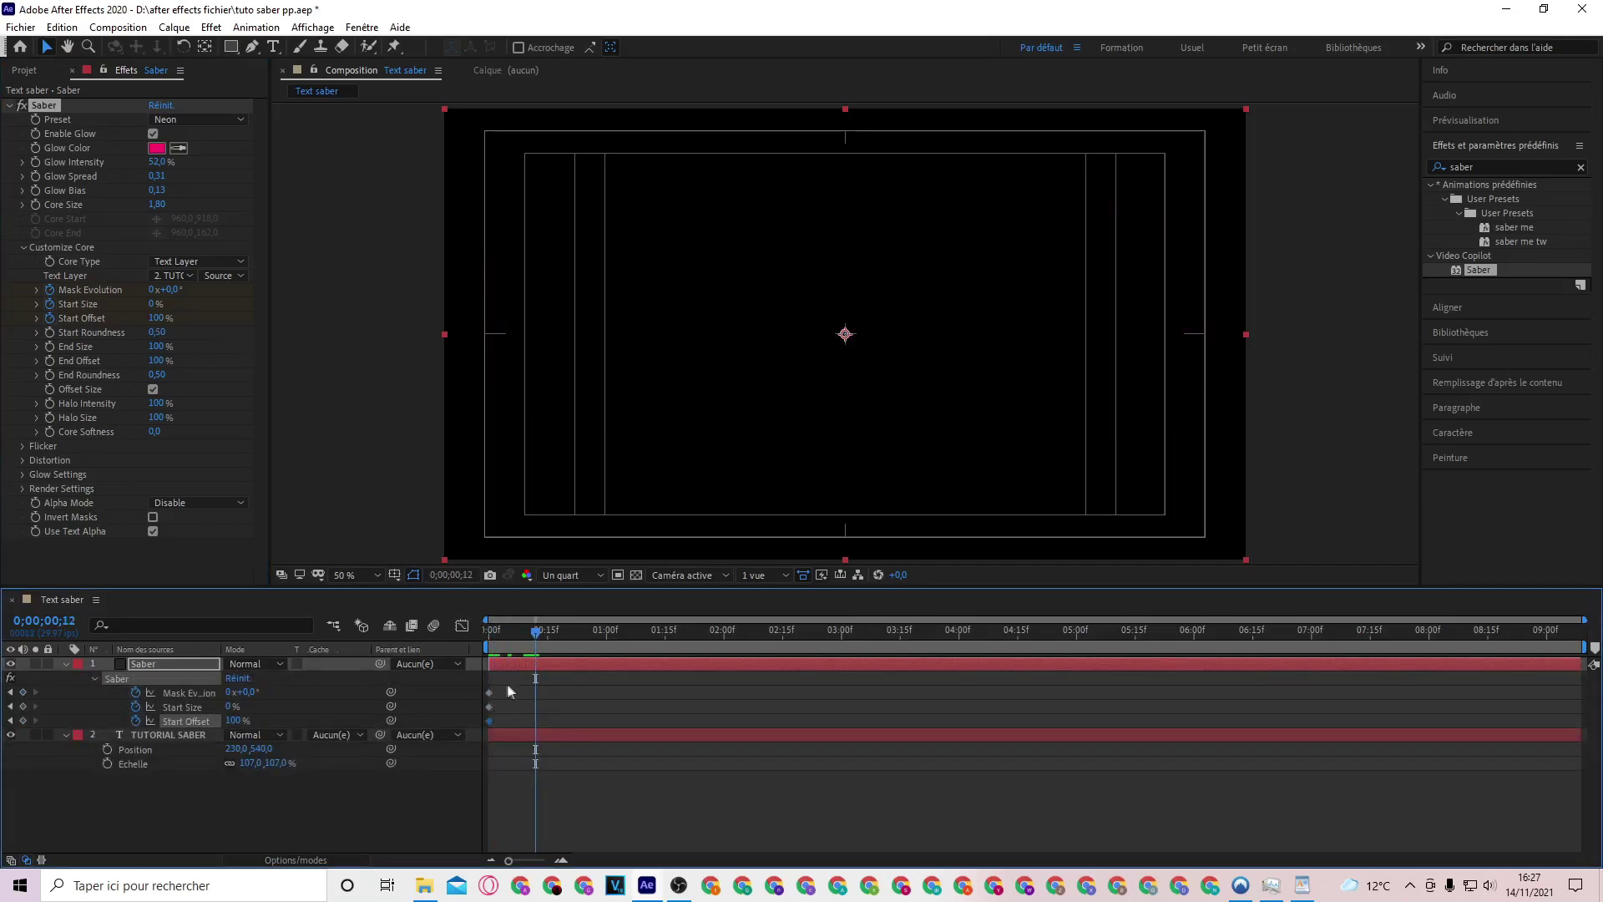
key(Home)
drag(492, 637, 668, 649)
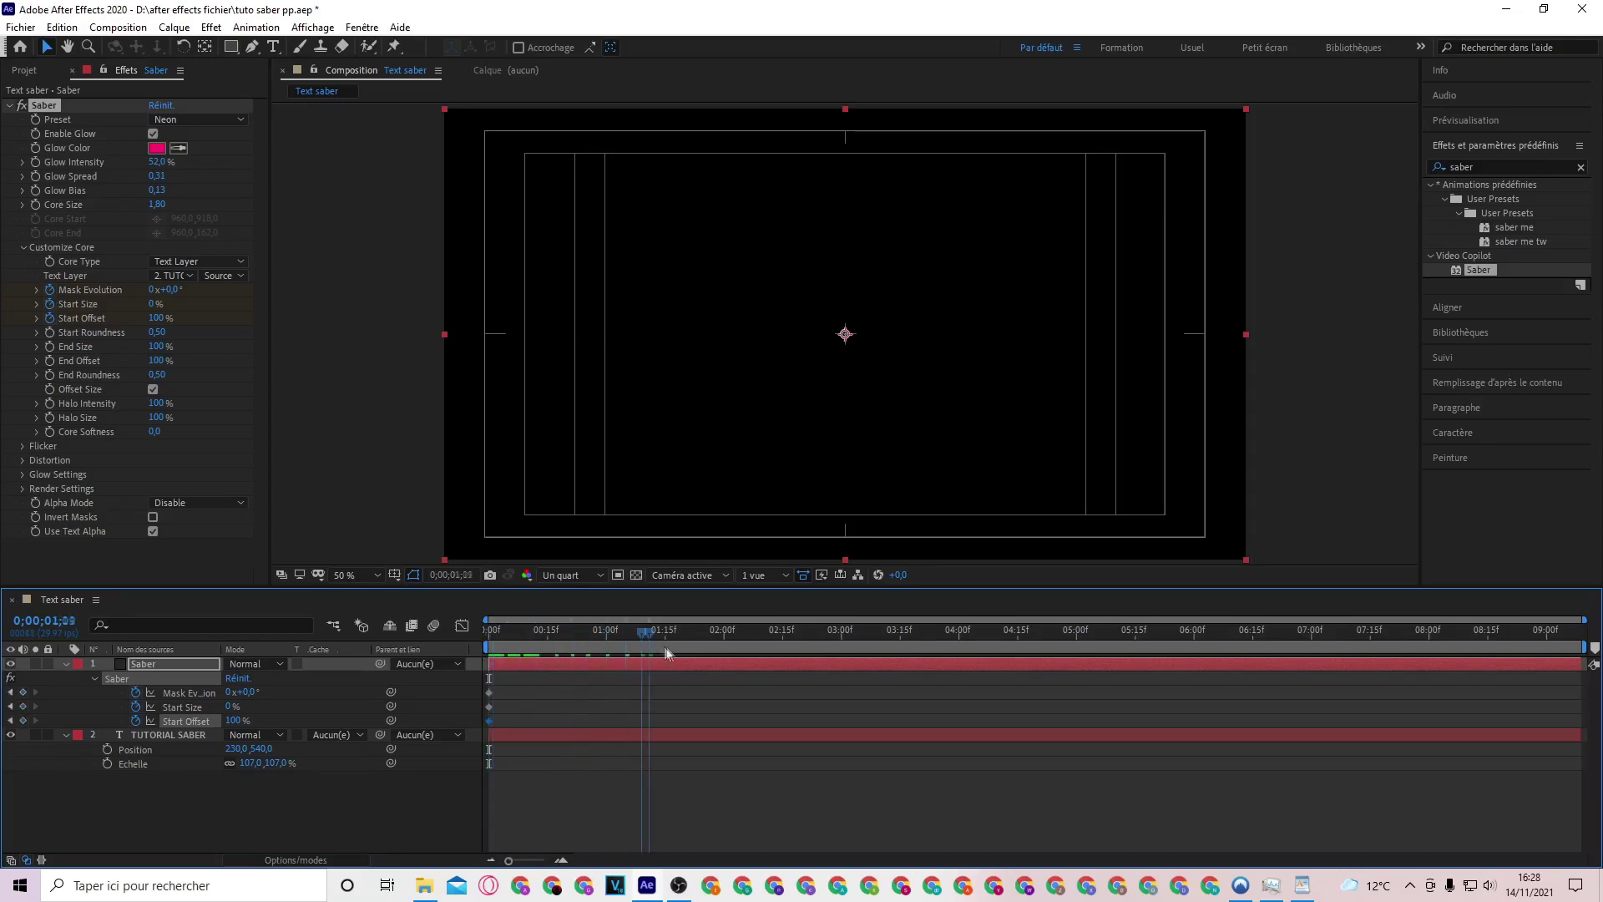
click(152, 290)
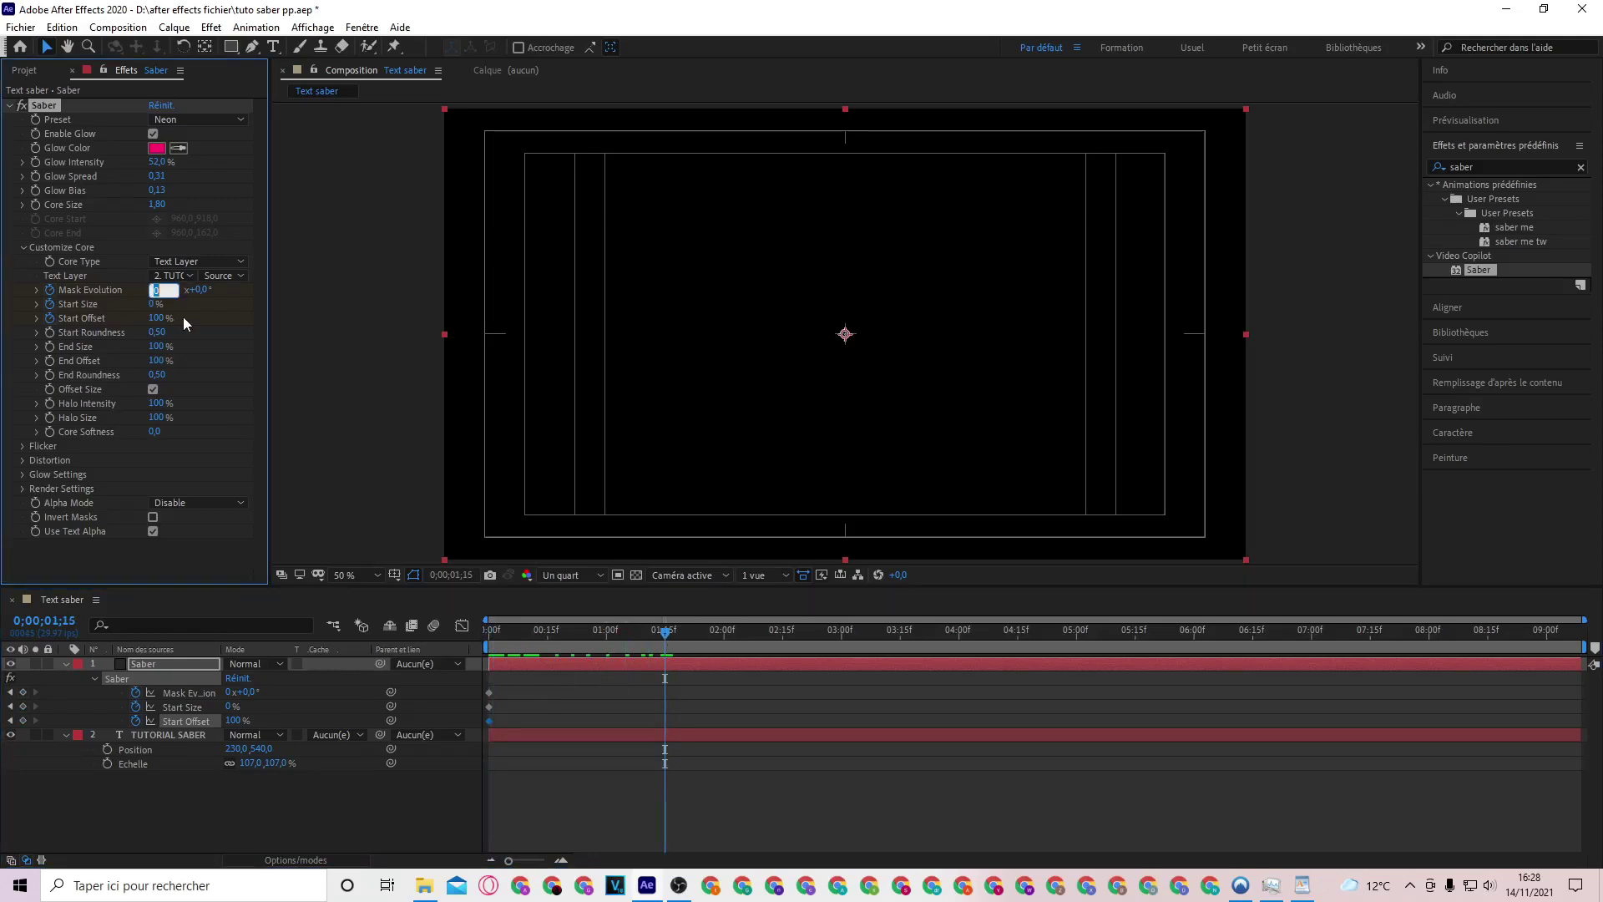
text(2)
key(Return)
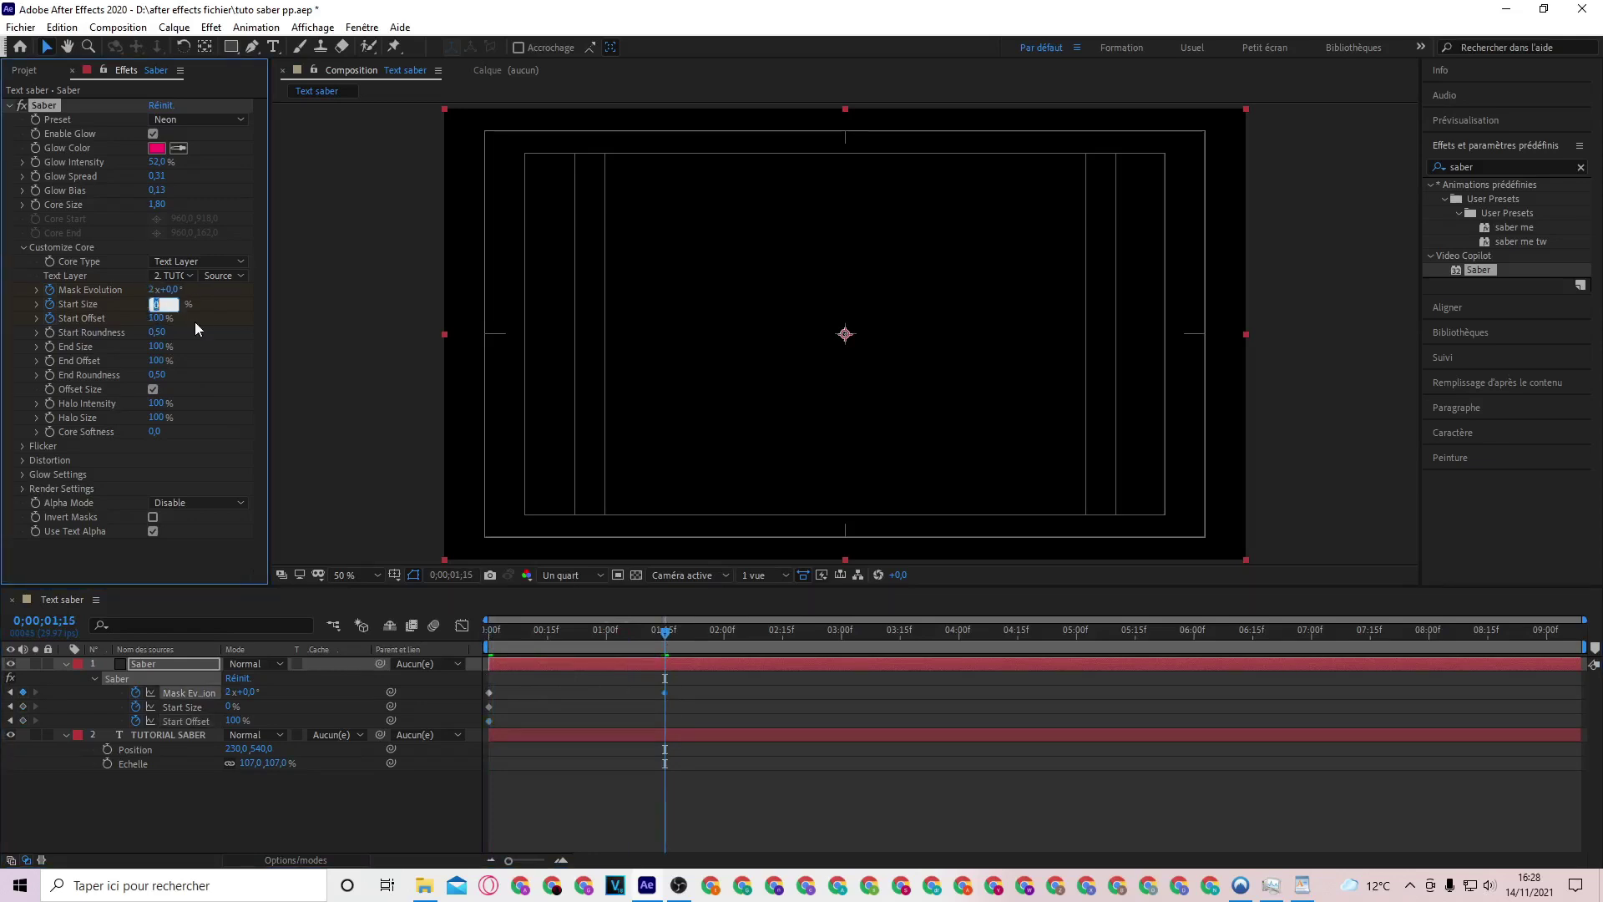
text(35)
key(Return)
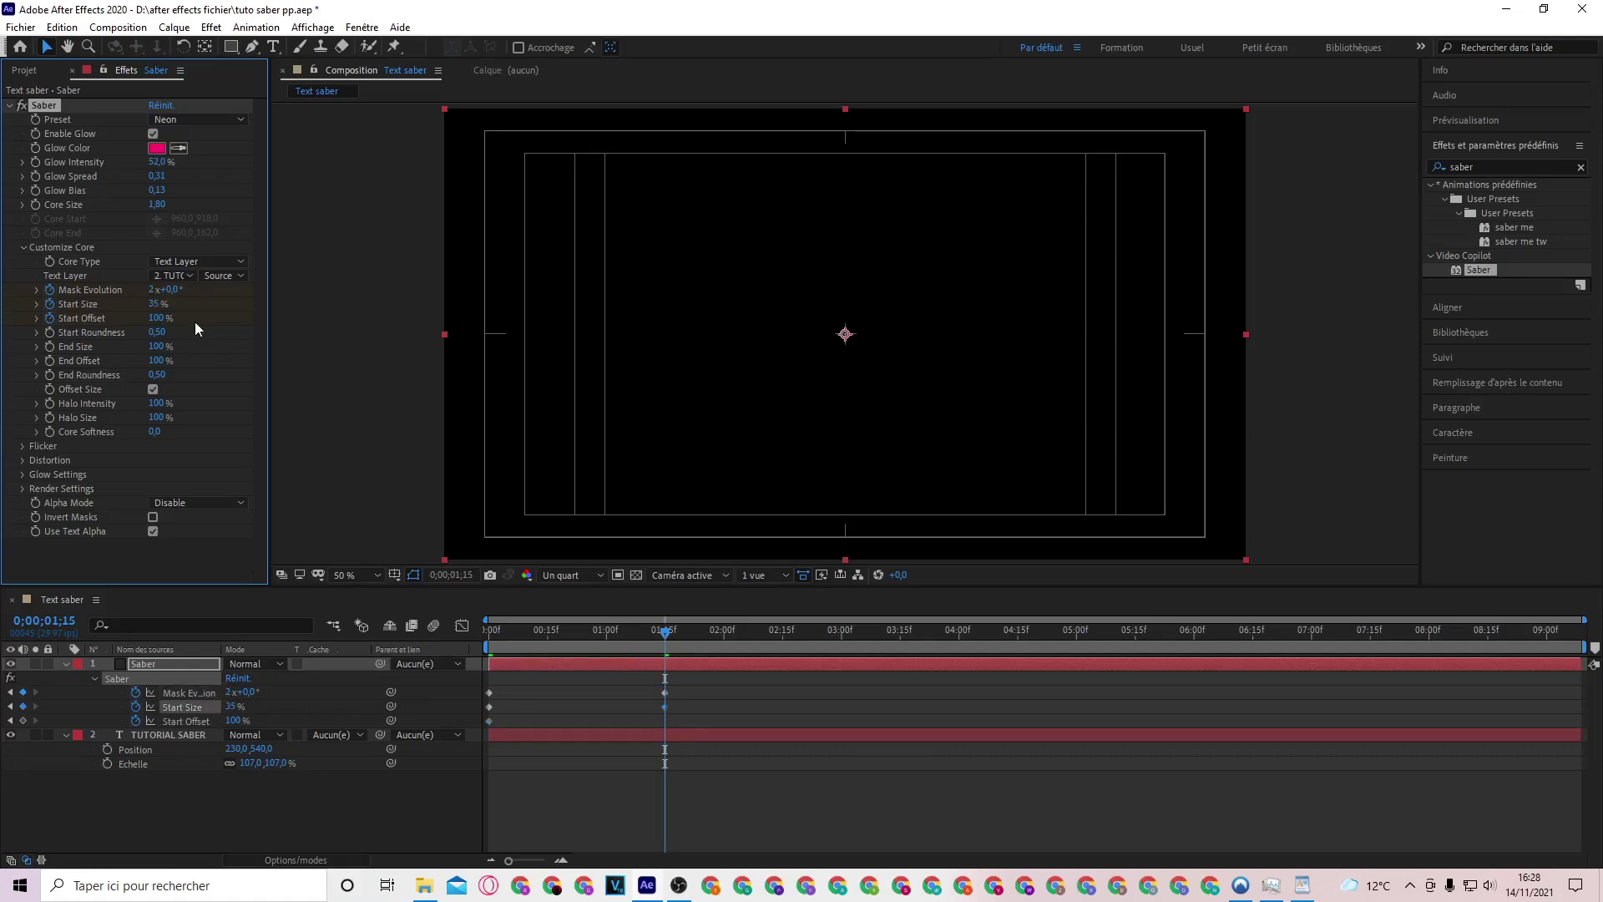
click(159, 318)
text(50)
key(Return)
Scrub around the 3-second mark to check the reveal and edit Mask Evolution again
mouse_move(665, 632)
mouse_down()
mouse_move(500, 632)
mouse_move(696, 656)
mouse_move(902, 655)
mouse_up()
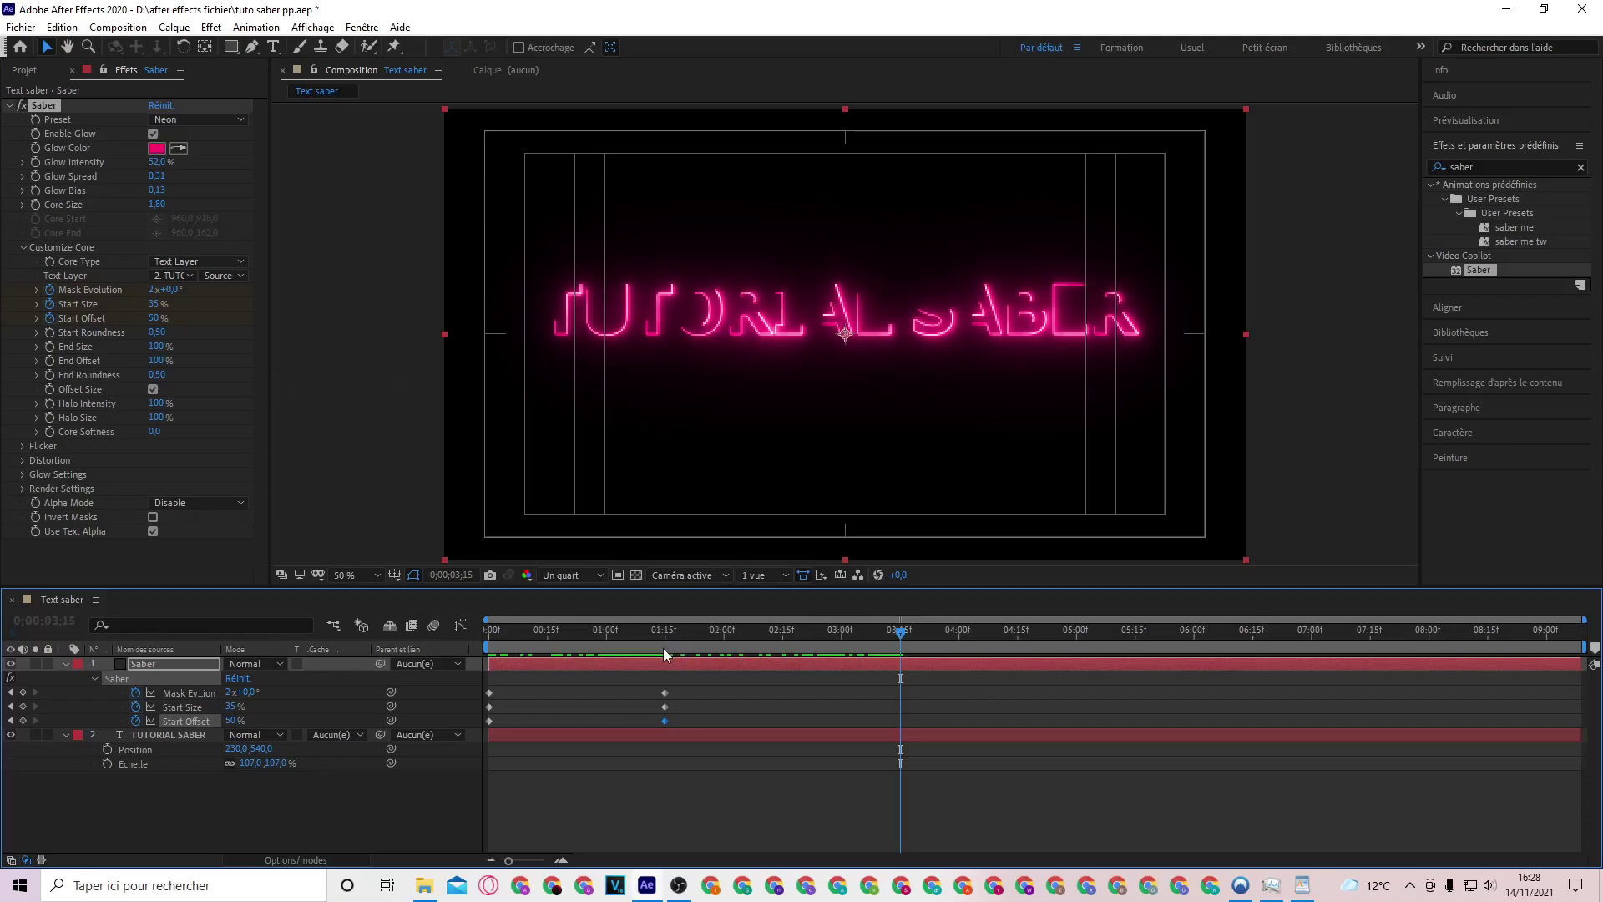
drag(754, 654, 903, 655)
click(153, 289)
text(5)
key(Return)
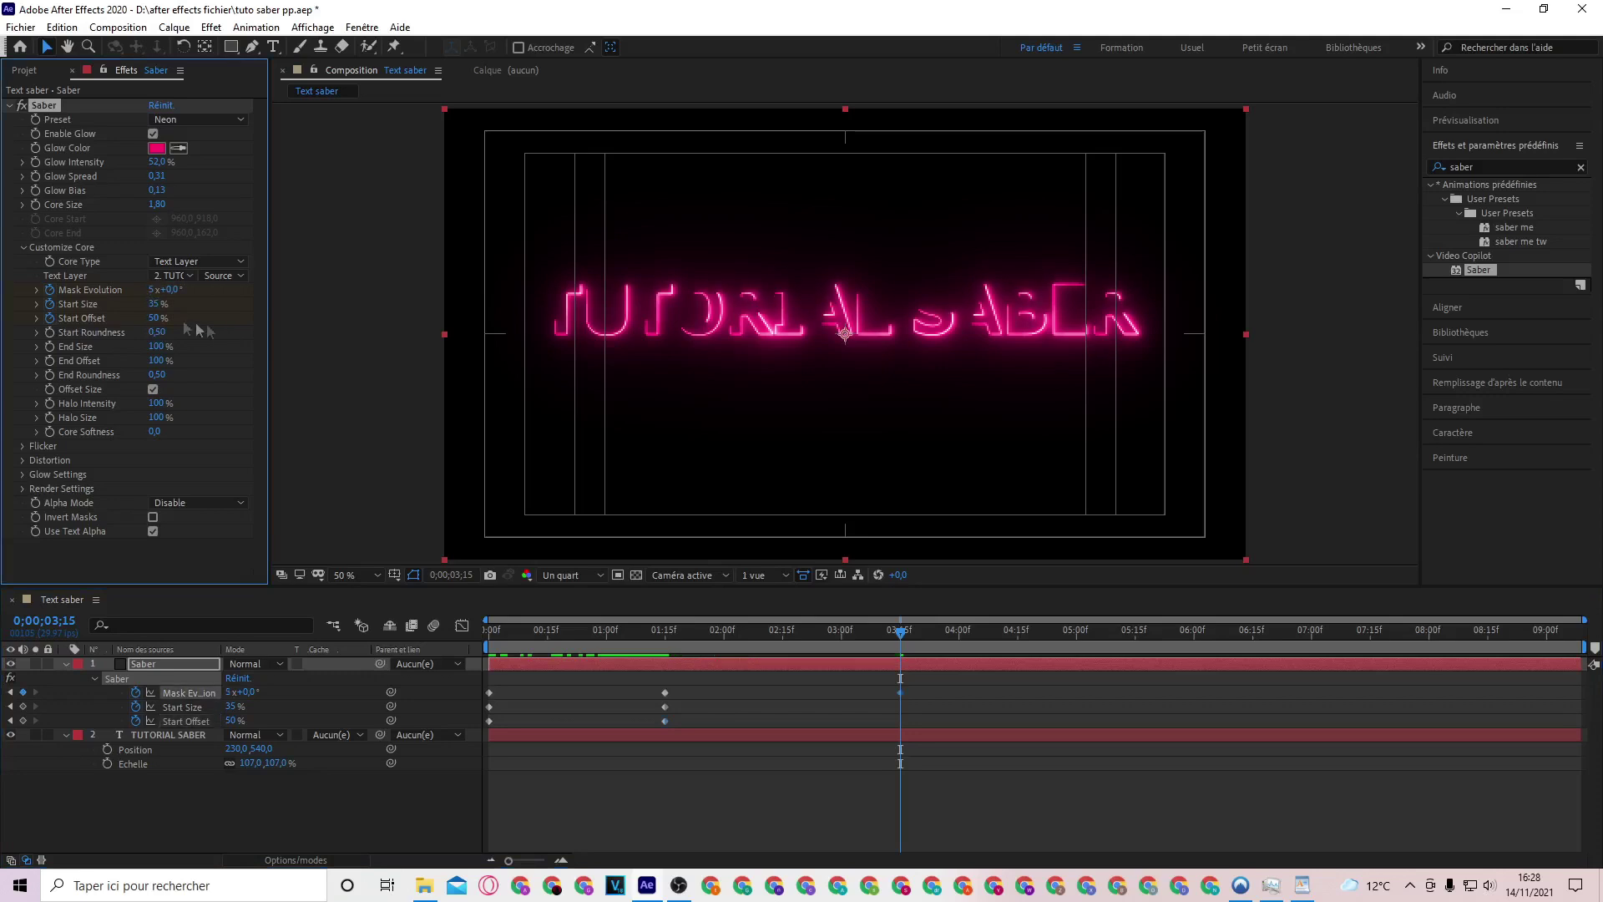
click(152, 304)
text(60)
key(Return)
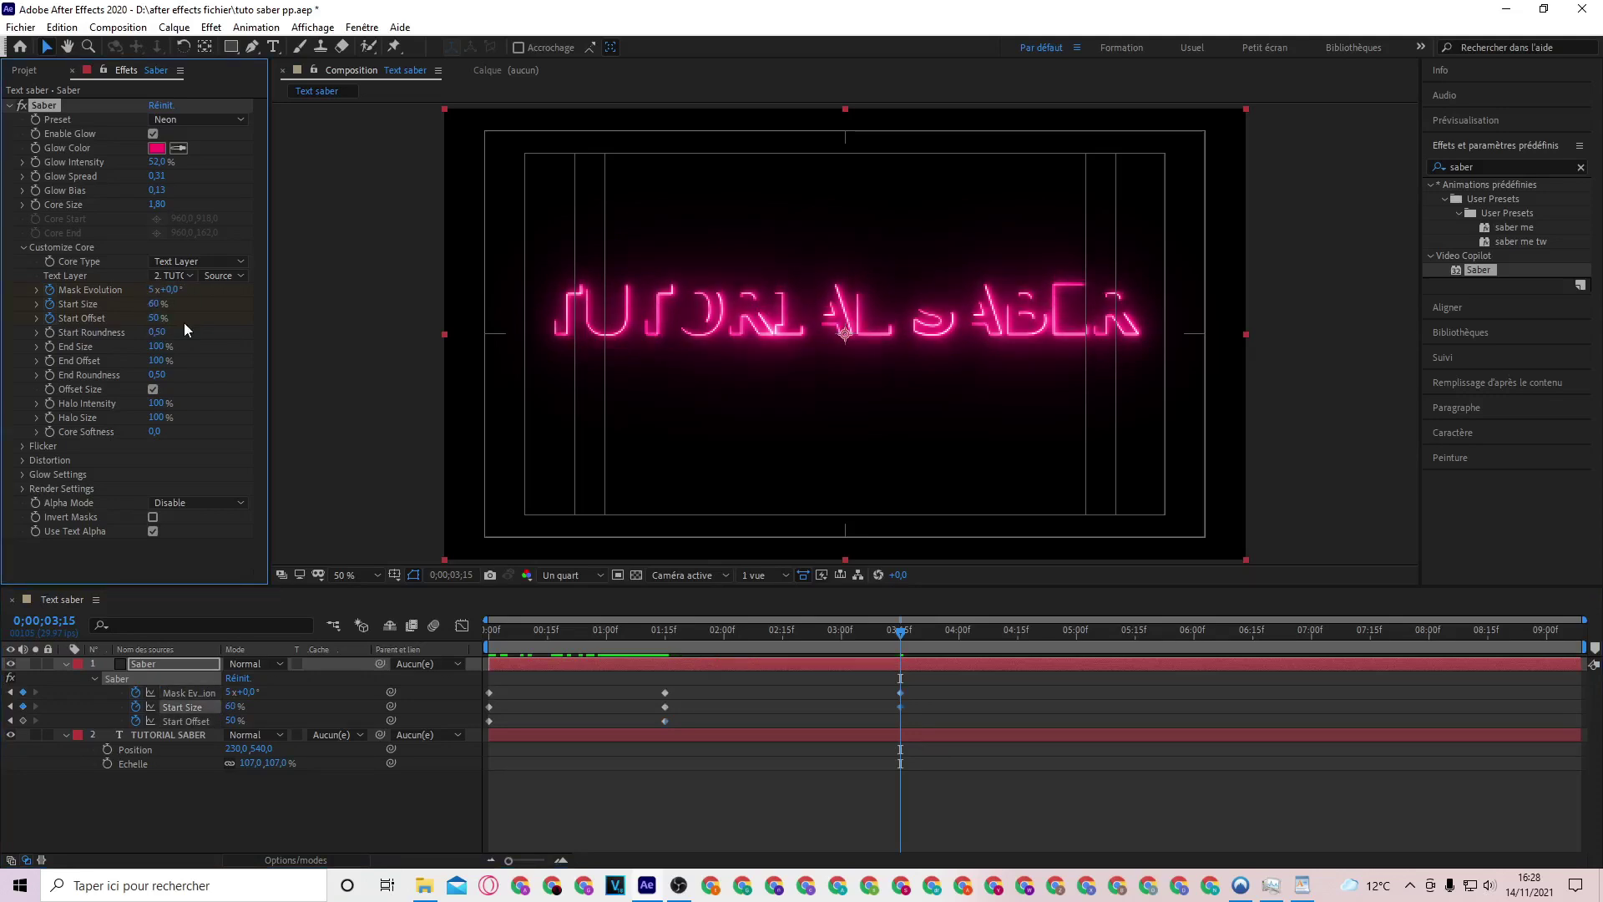
click(157, 319)
text(0)
key(Return)
click(1210, 663)
key(space)
key(space)
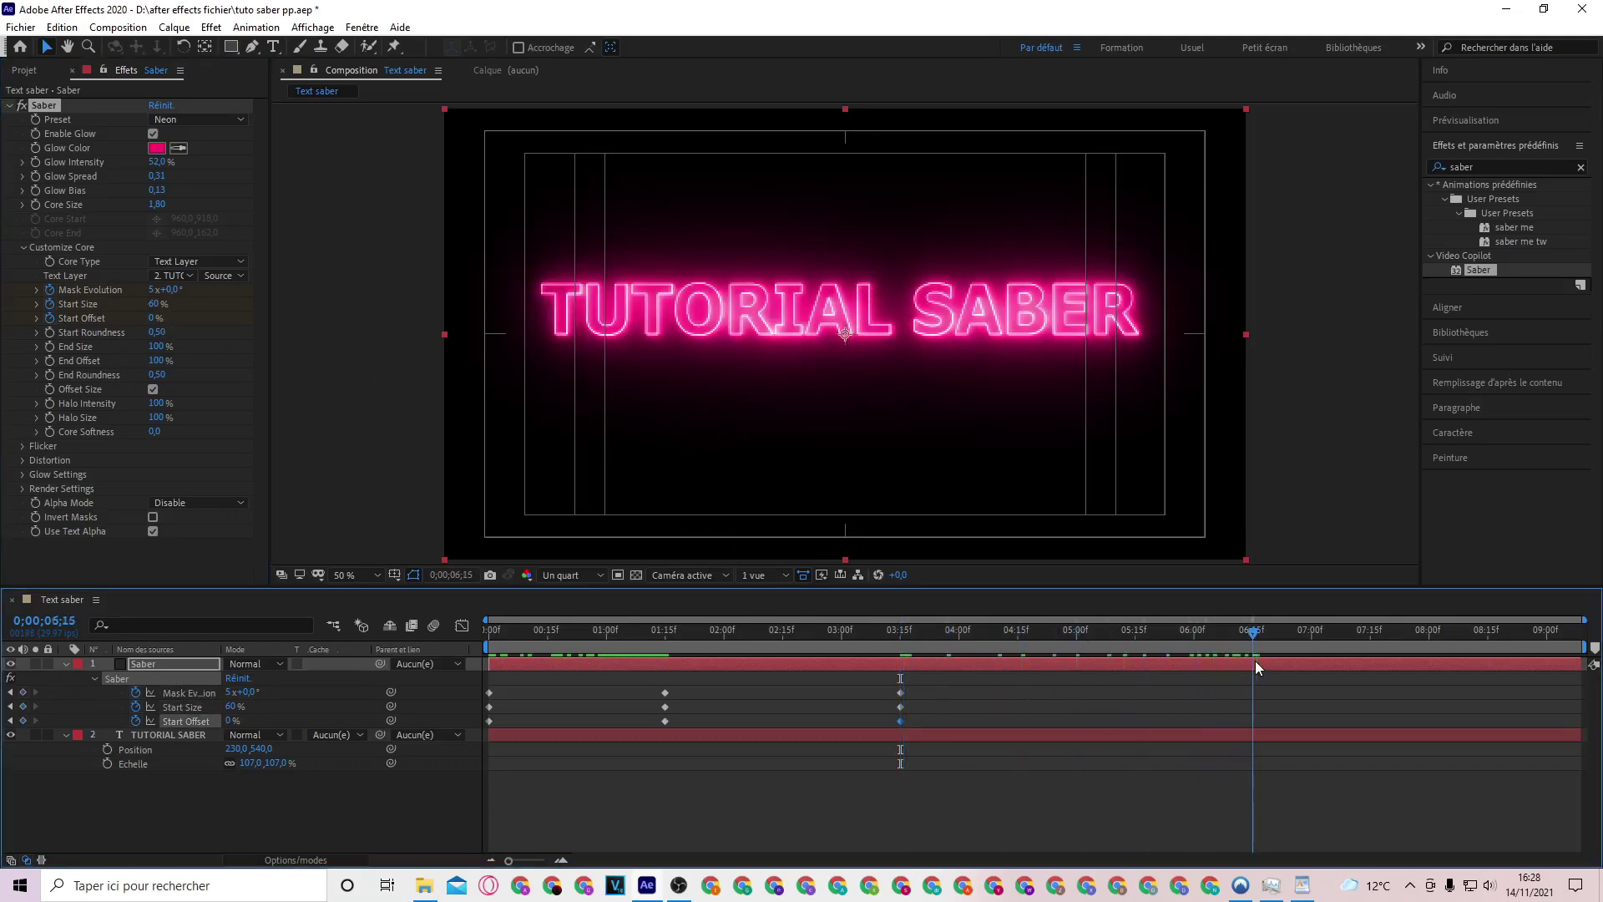
click(153, 290)
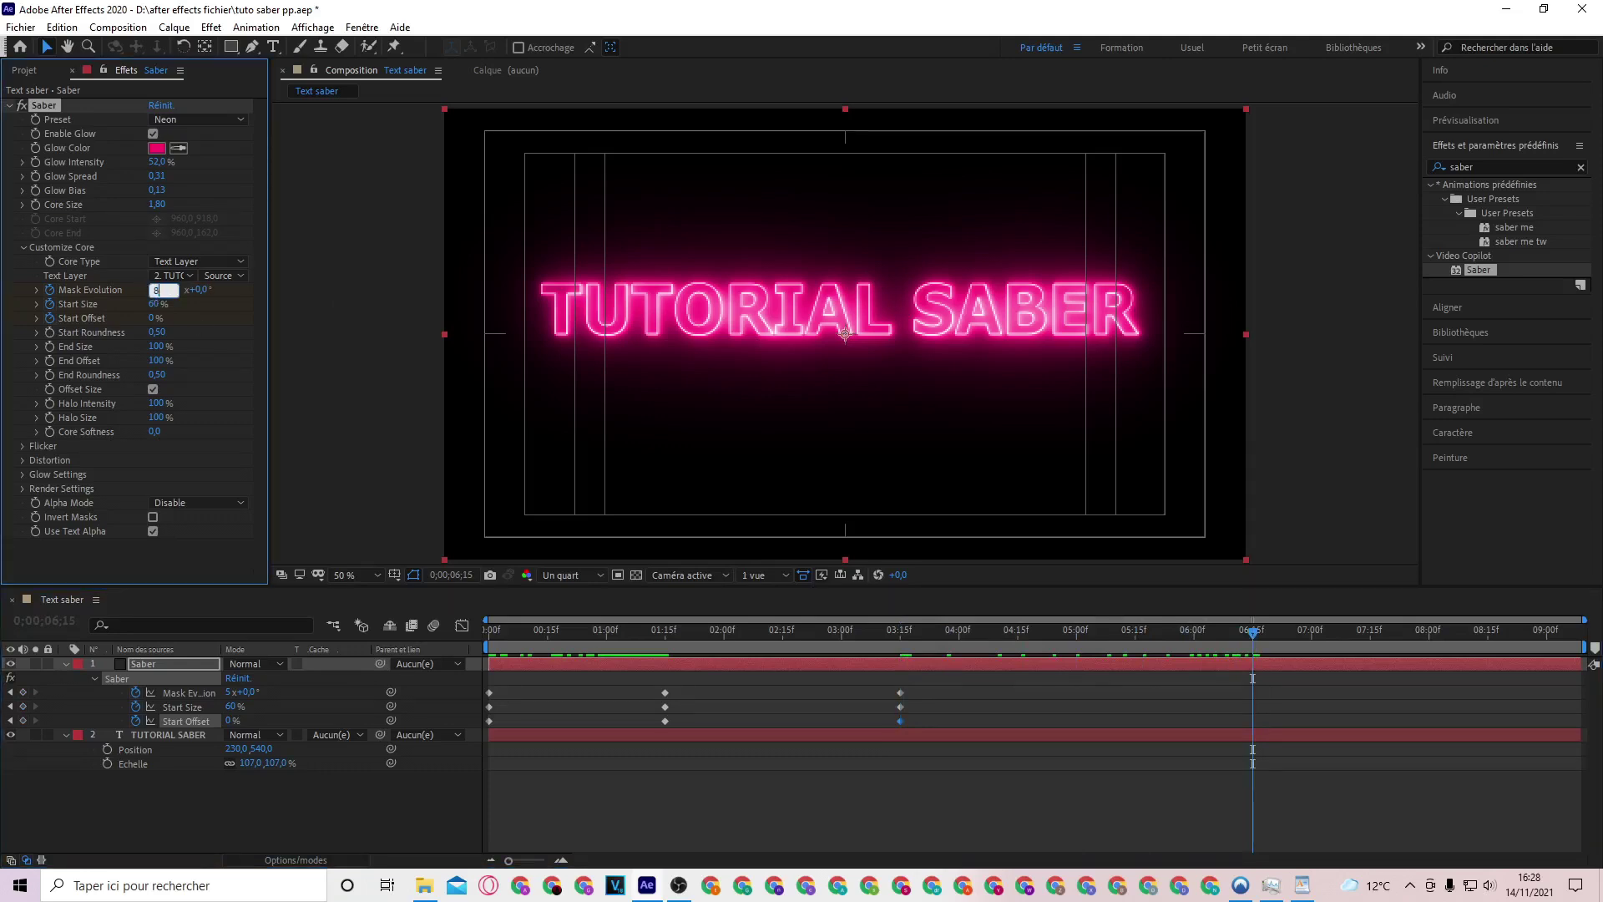
key(Return)
mouse_move(935, 632)
mouse_down()
mouse_move(861, 632)
mouse_move(906, 640)
mouse_up()
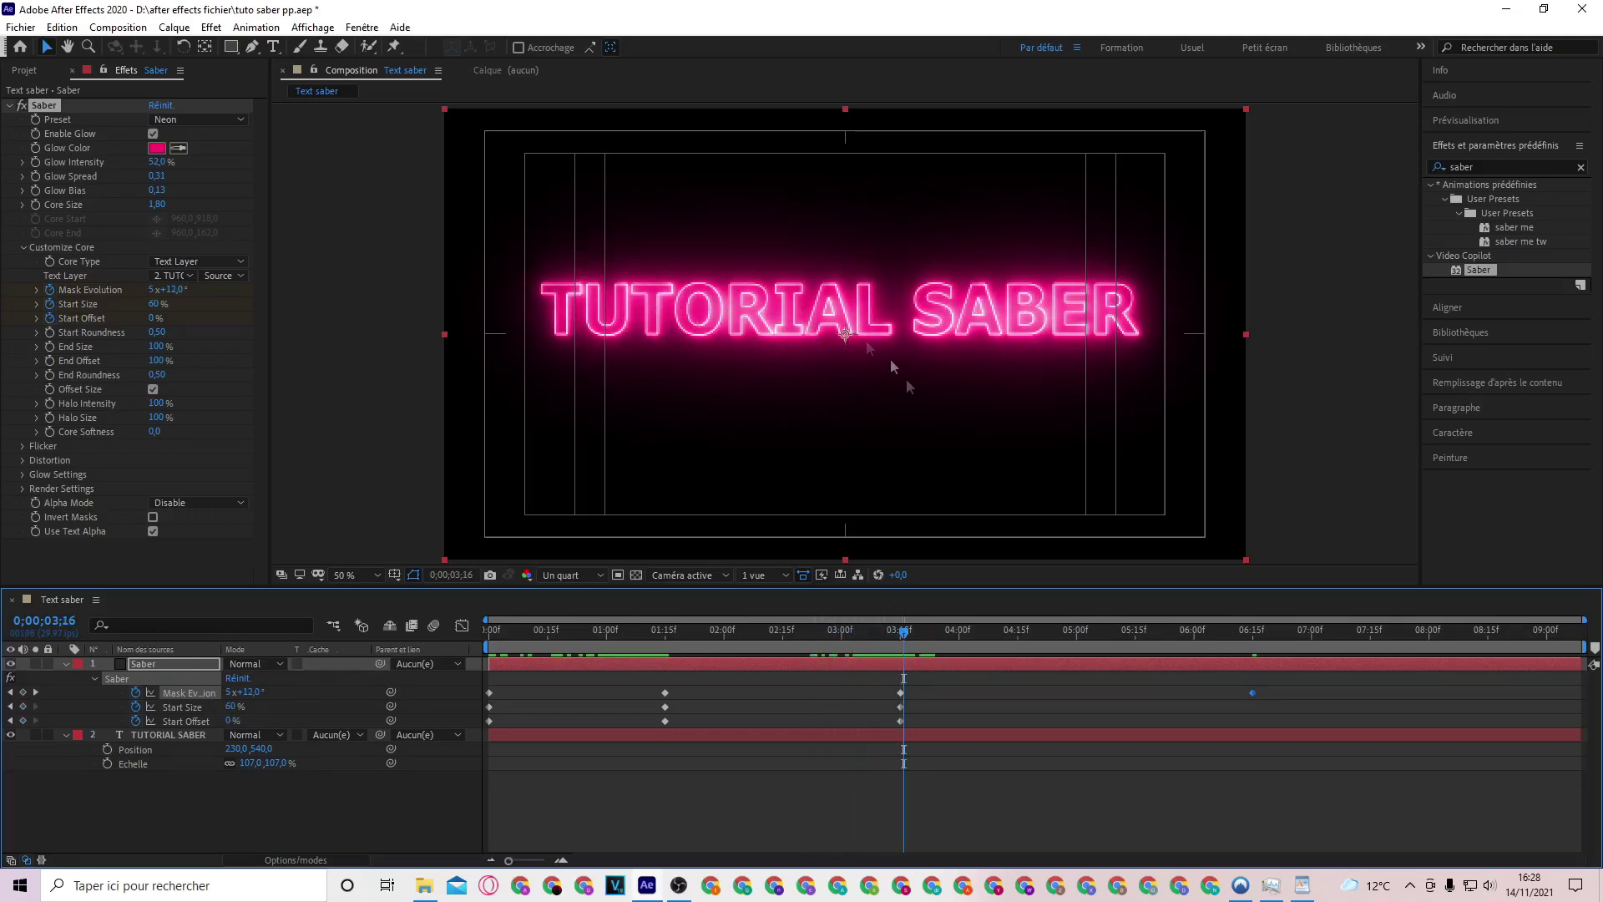
mouse_move(904, 632)
mouse_down()
mouse_move(1243, 628)
mouse_move(1135, 635)
mouse_up()
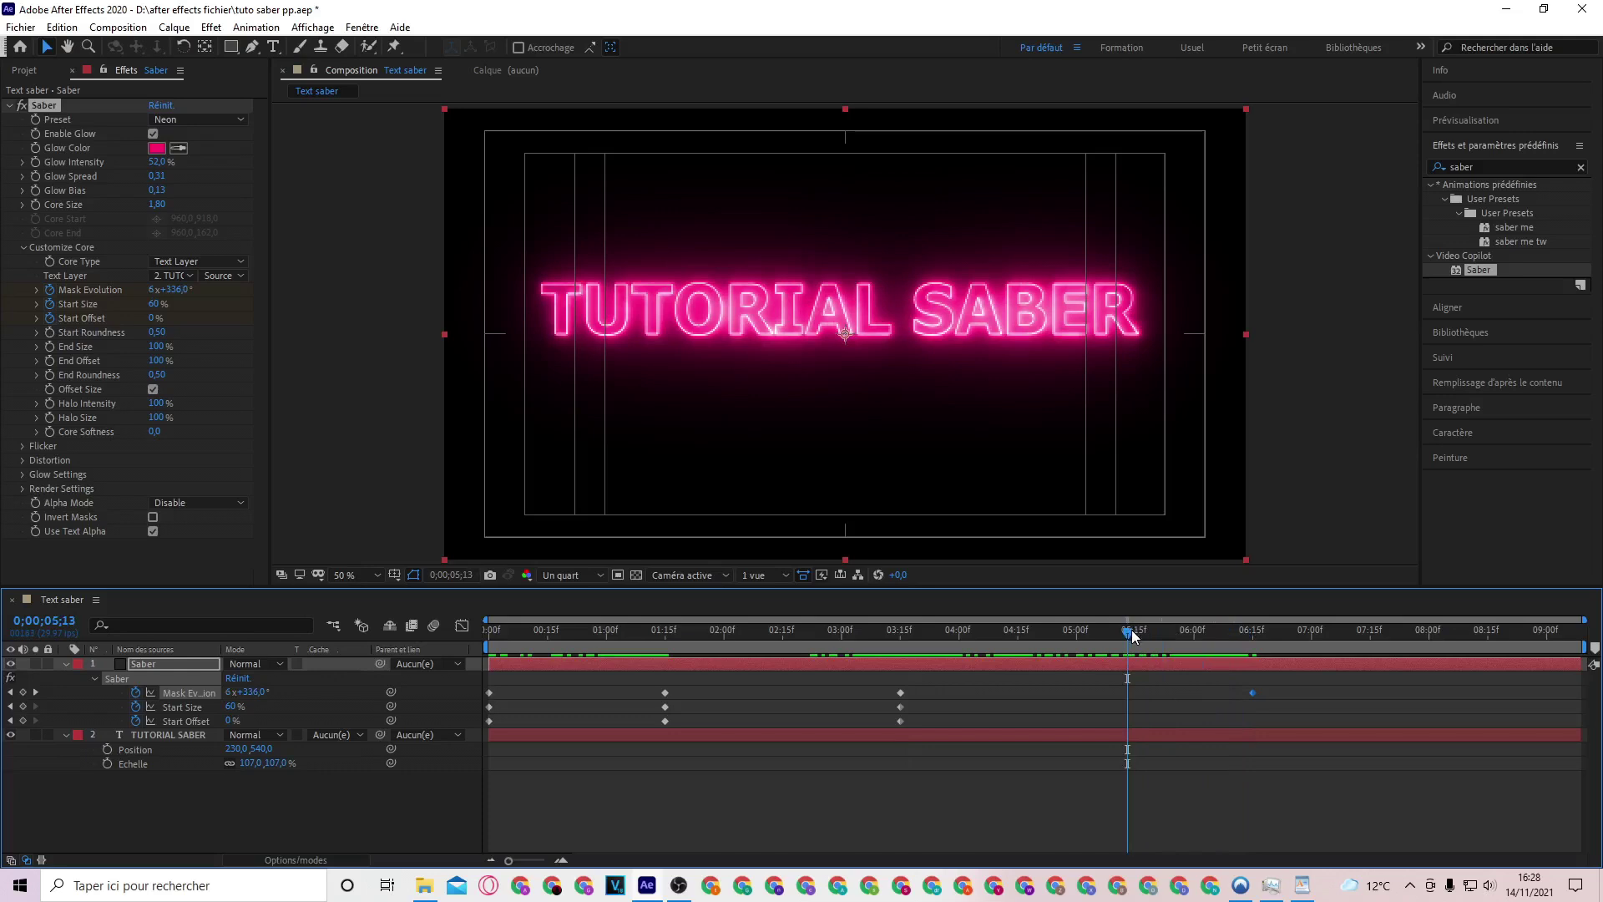
key(space)
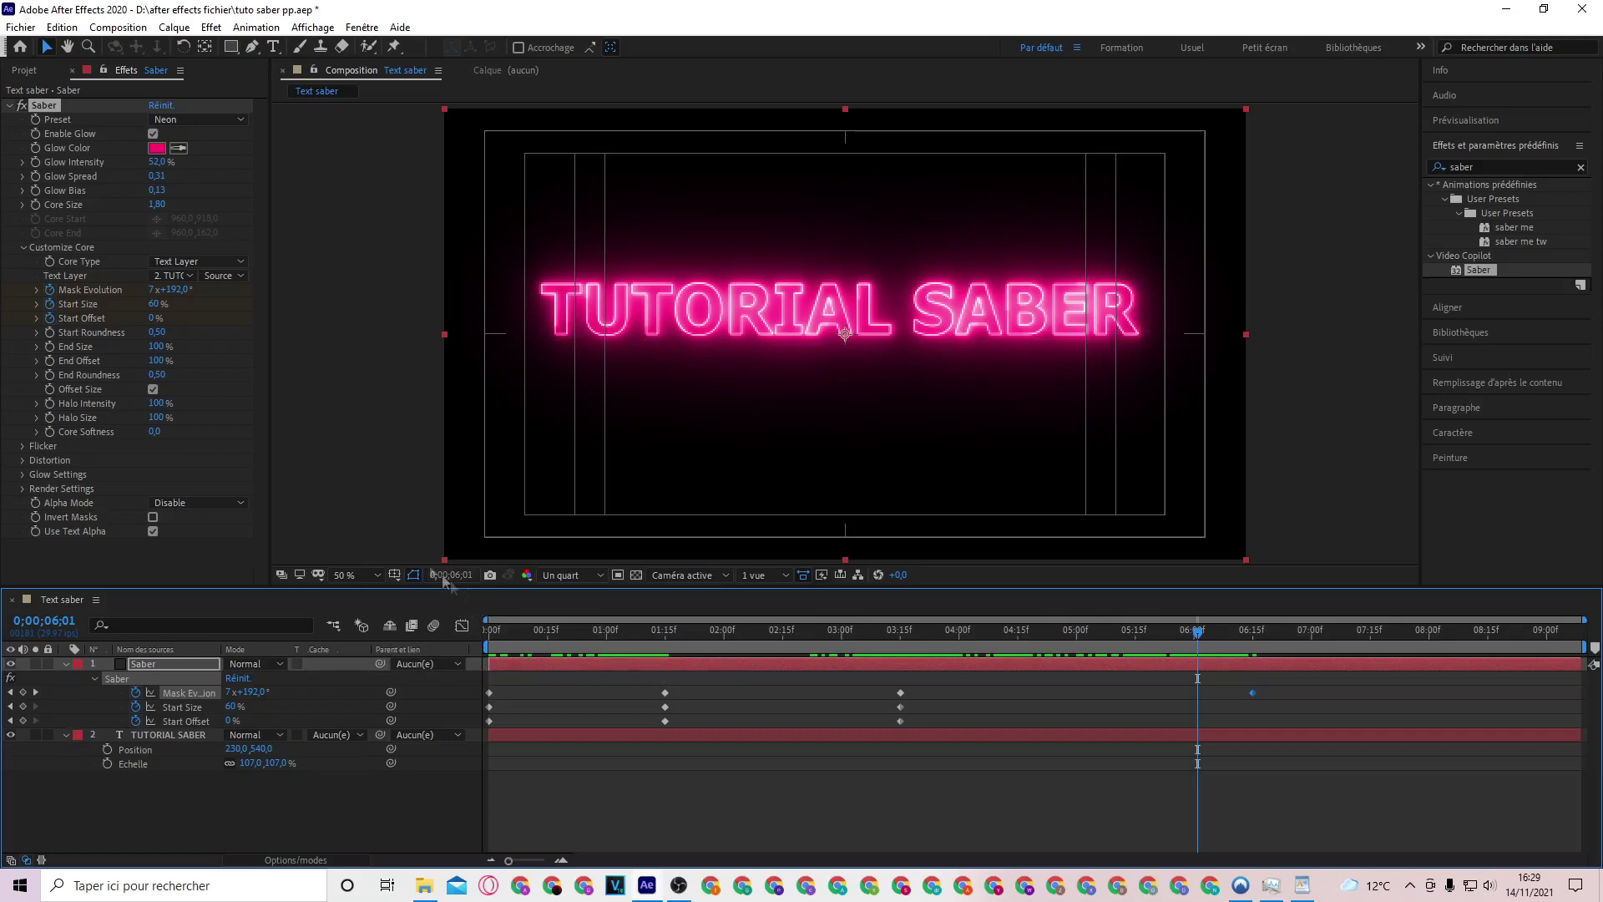
click(33, 72)
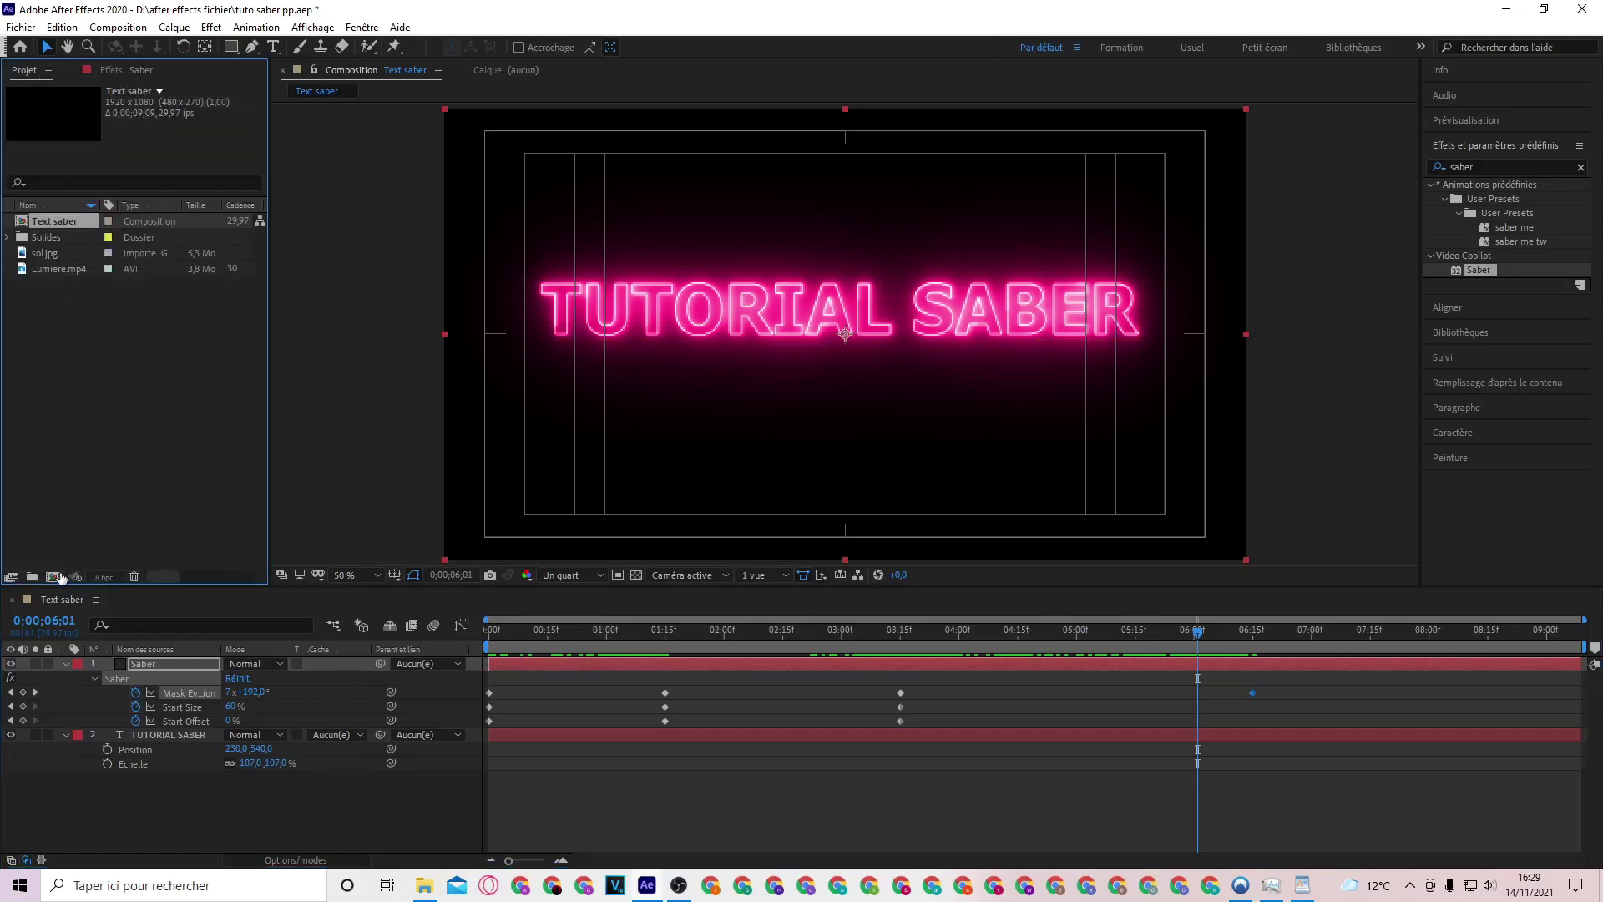
Create a new composition named 'Rendu final'
click(58, 576)
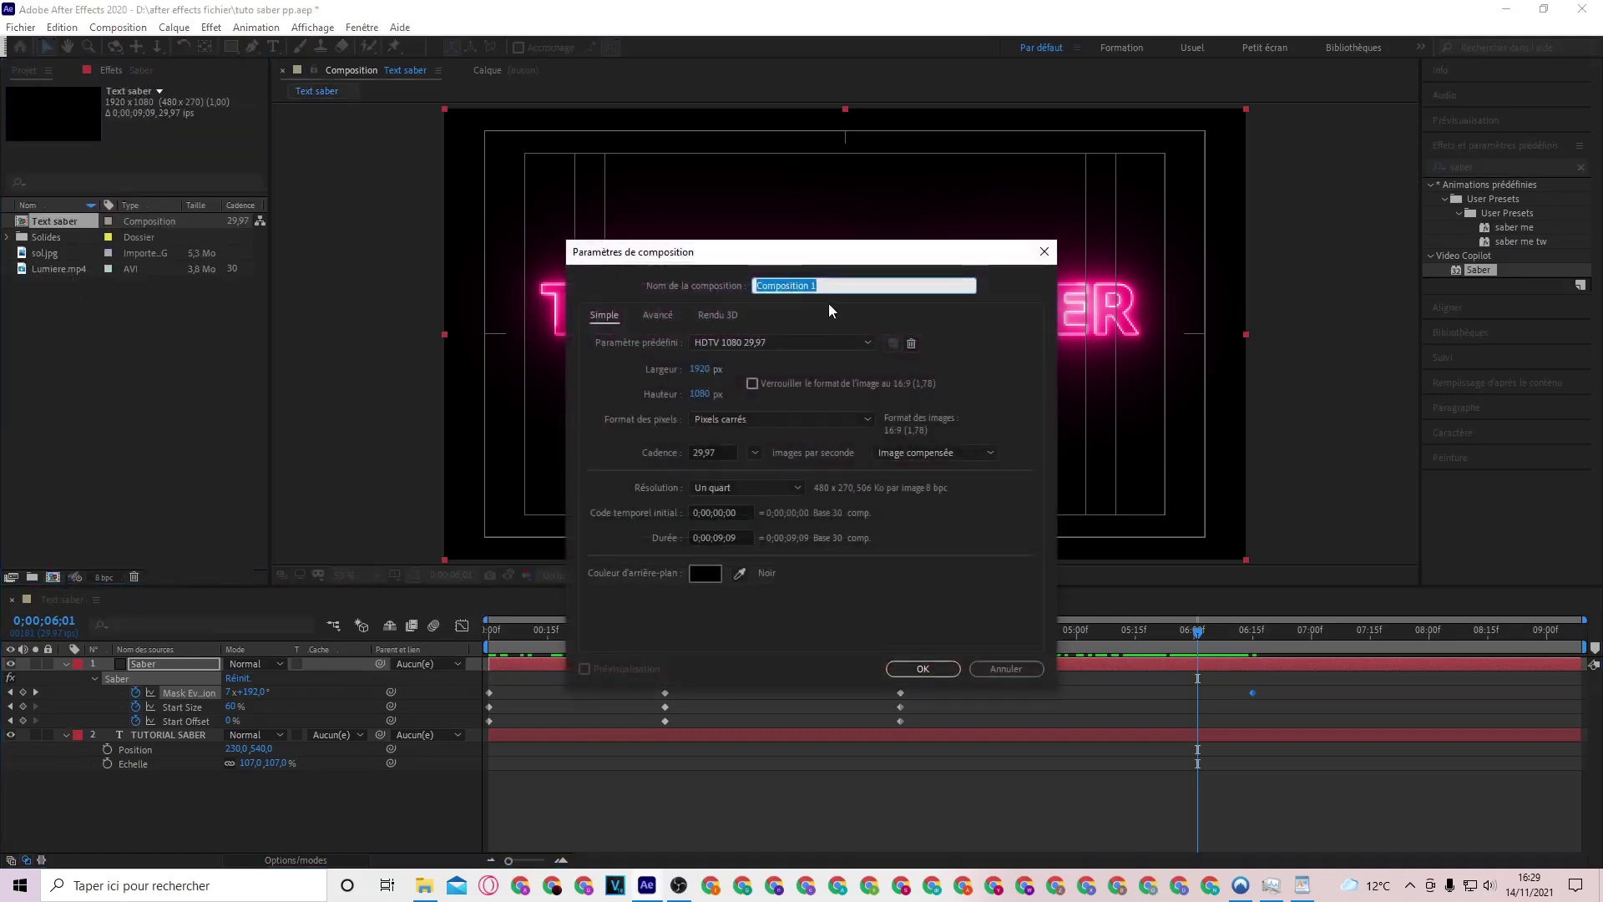
text(Rendu f)
click(923, 668)
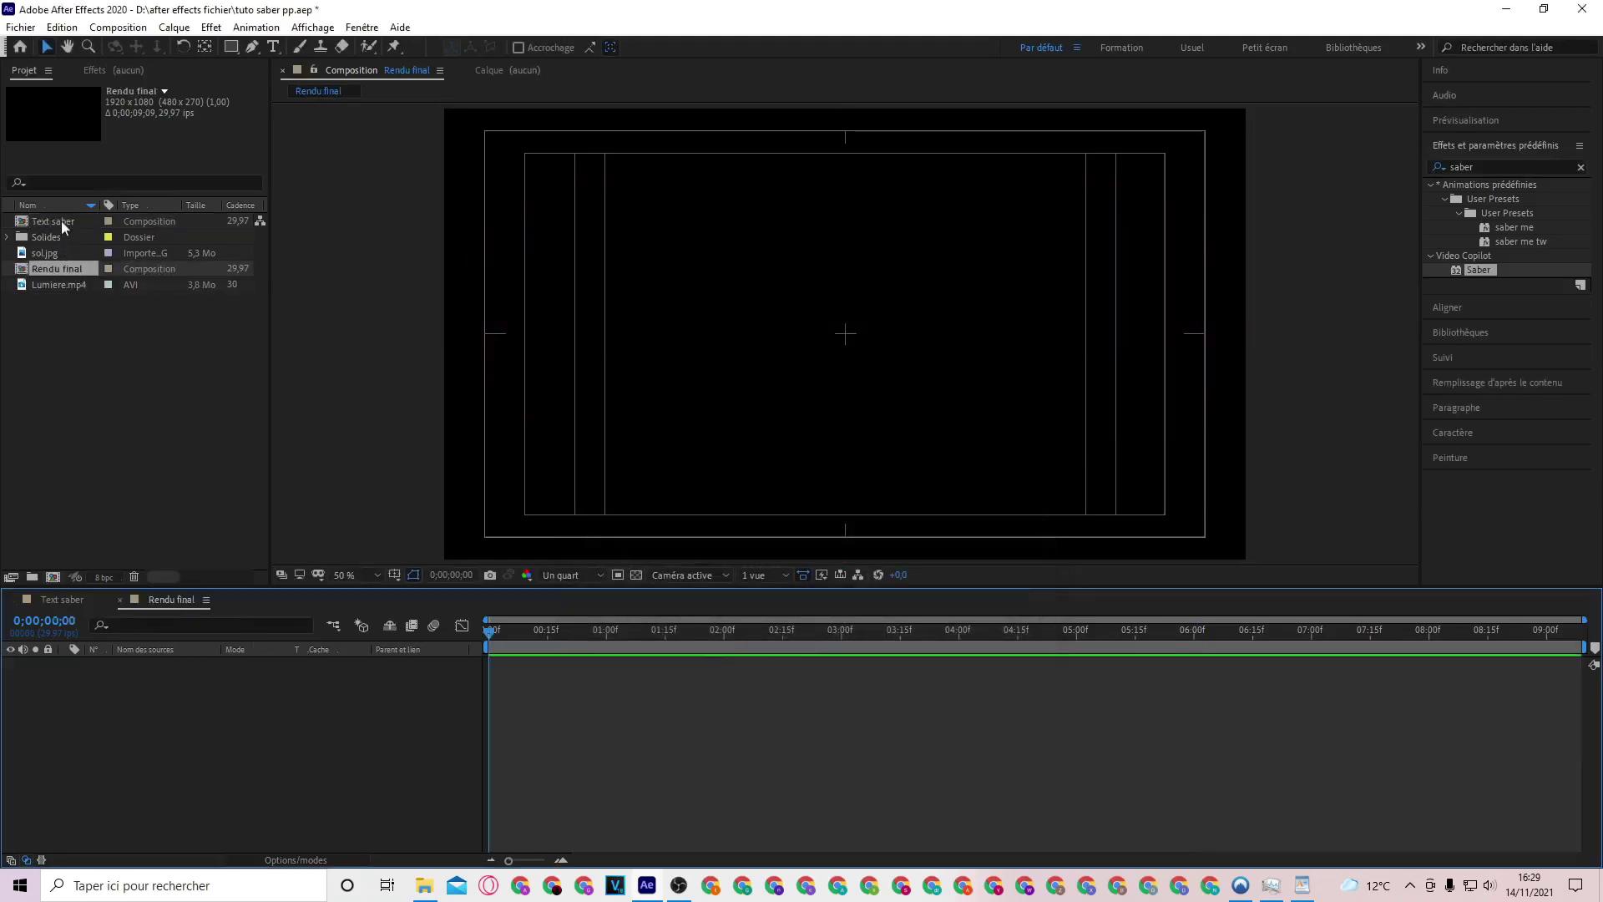
Place the Text saber composition into Rendu final, preview it, and duplicate the layer
drag(54, 222, 444, 678)
key(space)
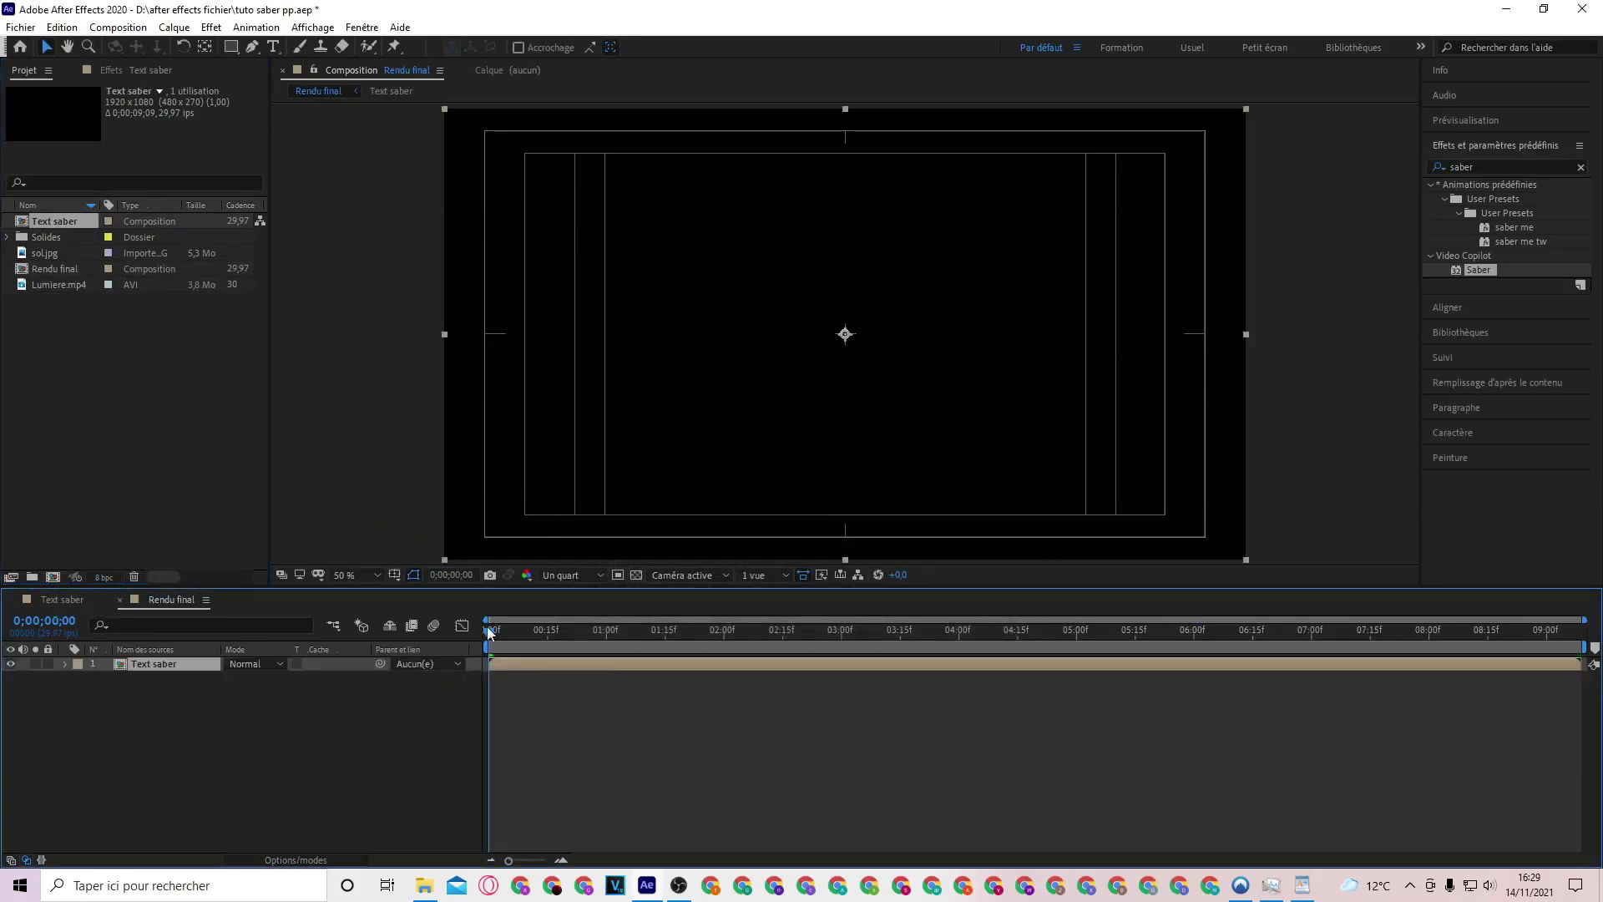
key(space)
key(ctrl+d)
Rename the second Text saber layer to 'Reflexion'
right_click(169, 682)
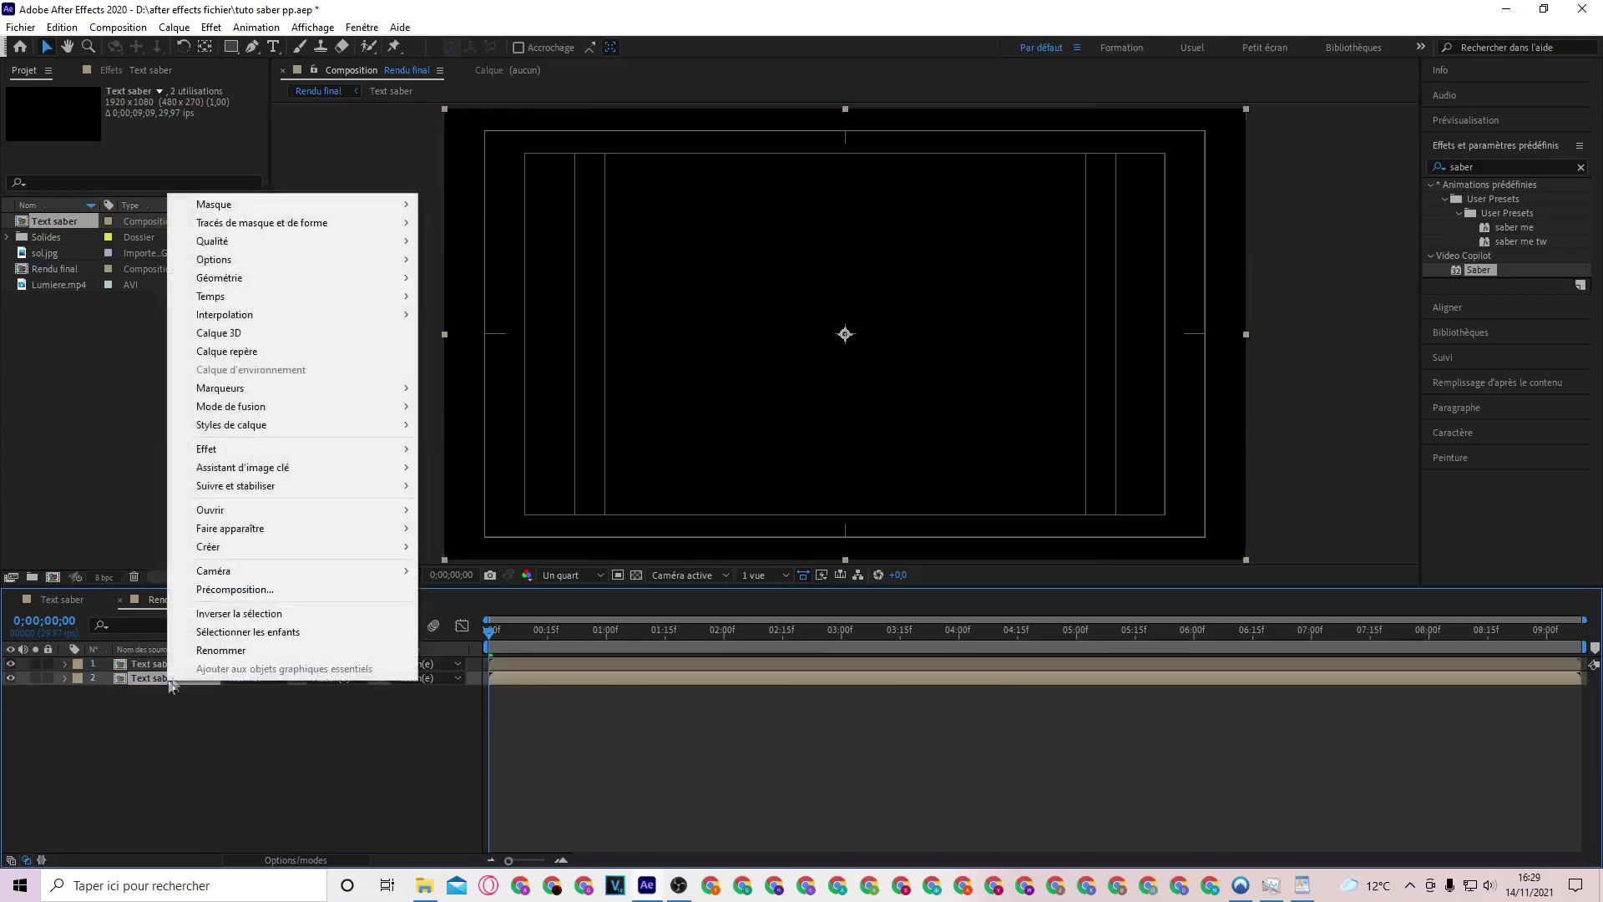
click(219, 648)
text(Reflexion)
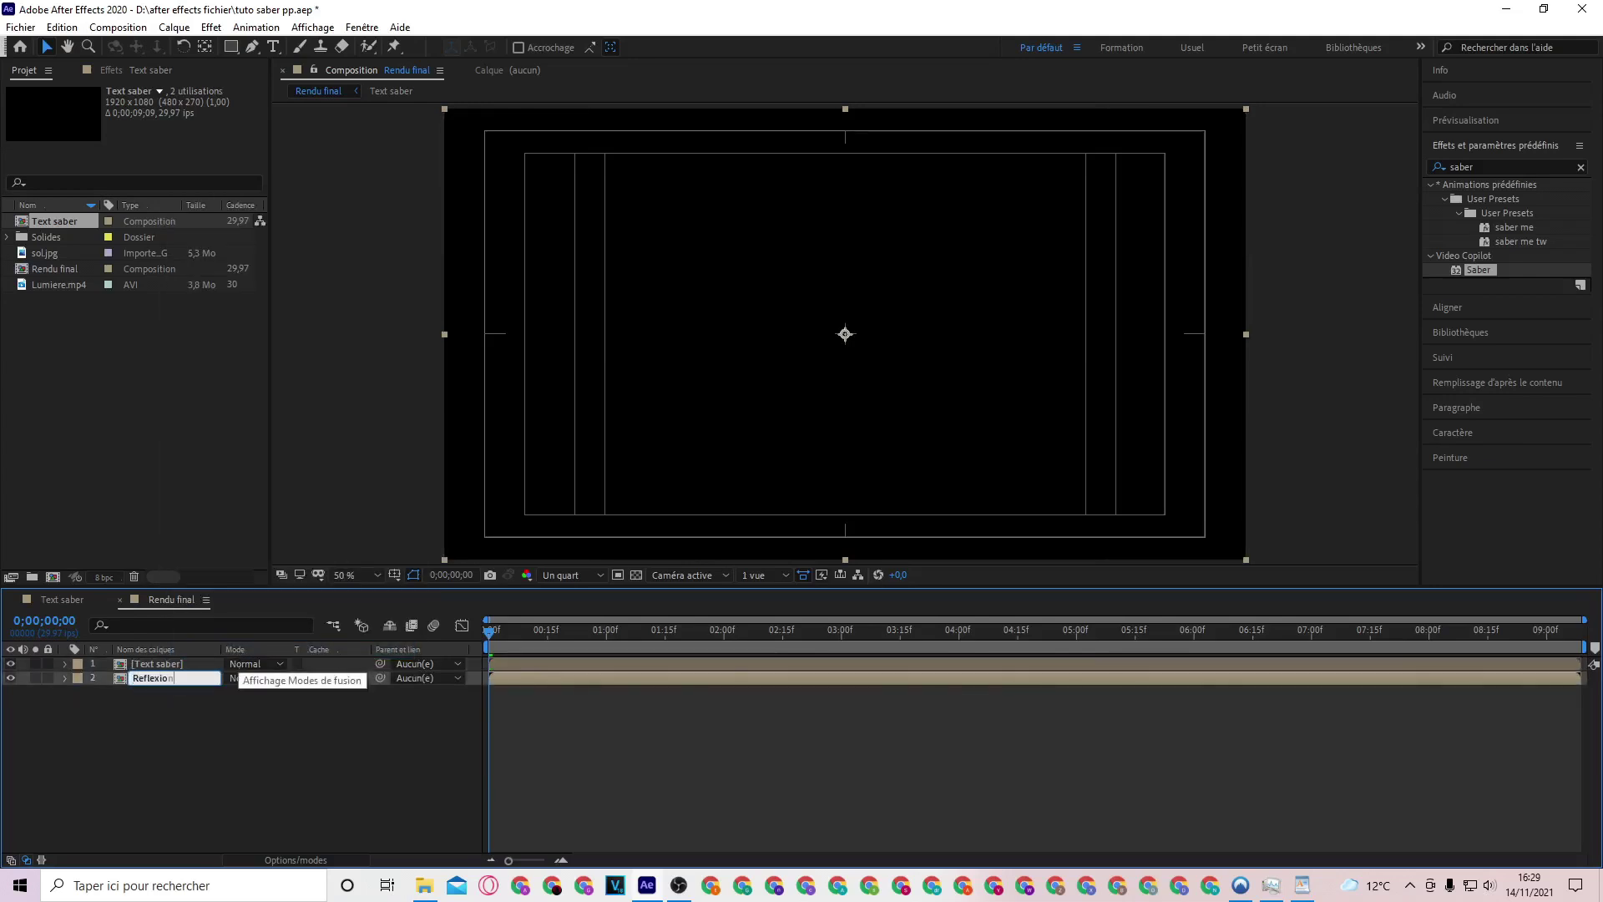
key(Return)
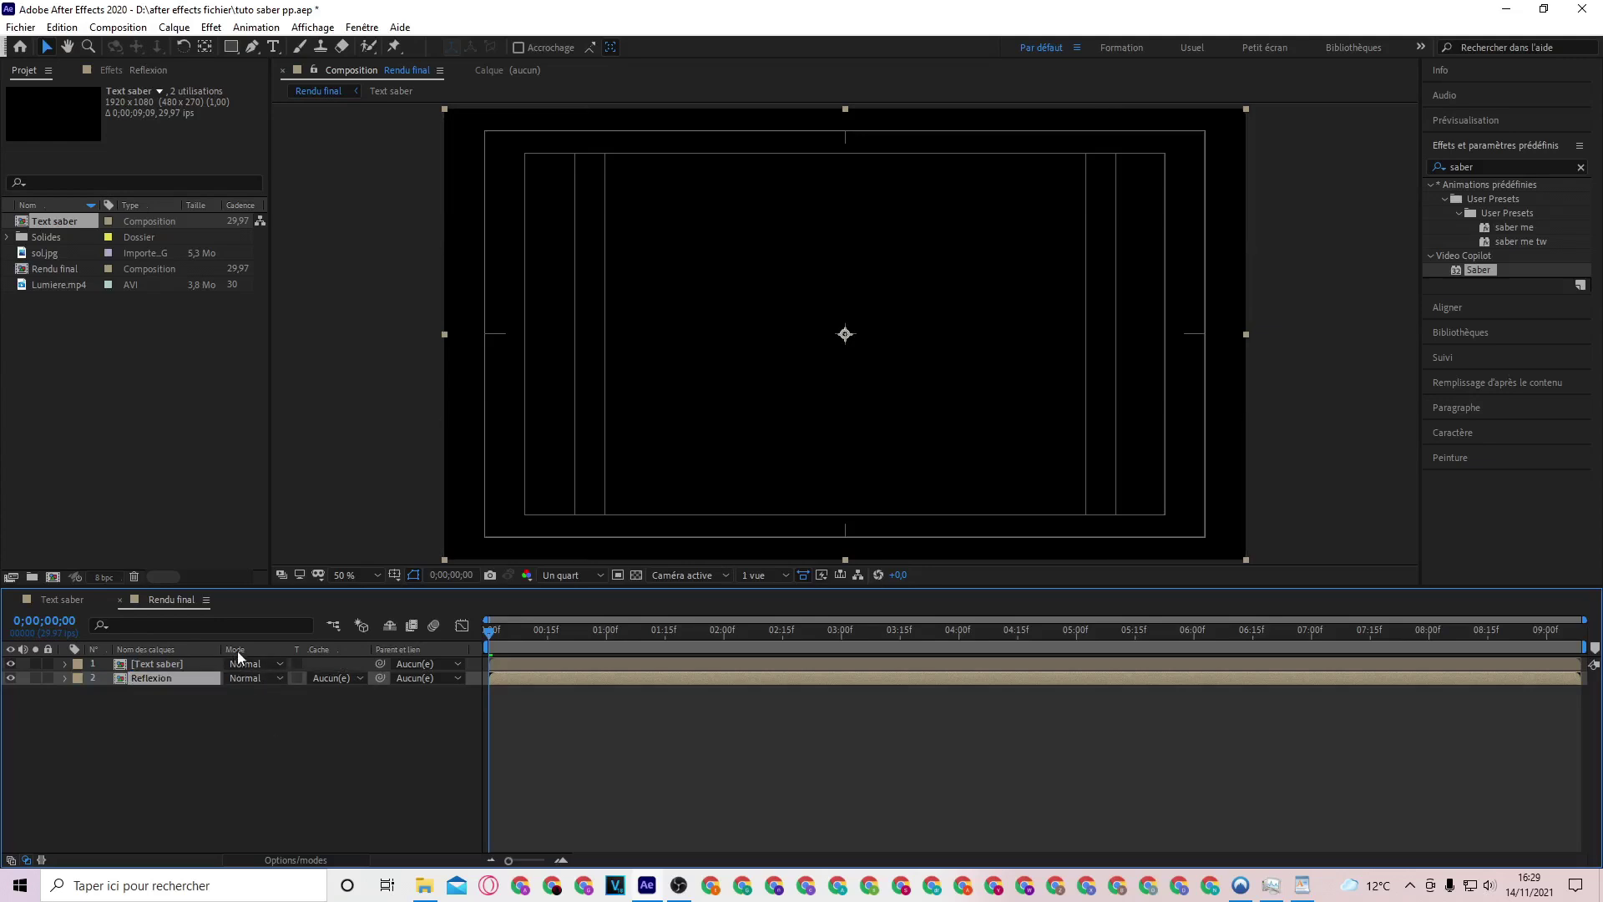
Set both Reflexion and Text saber layers to Addition blend mode and move to 0;00;03;21
click(243, 678)
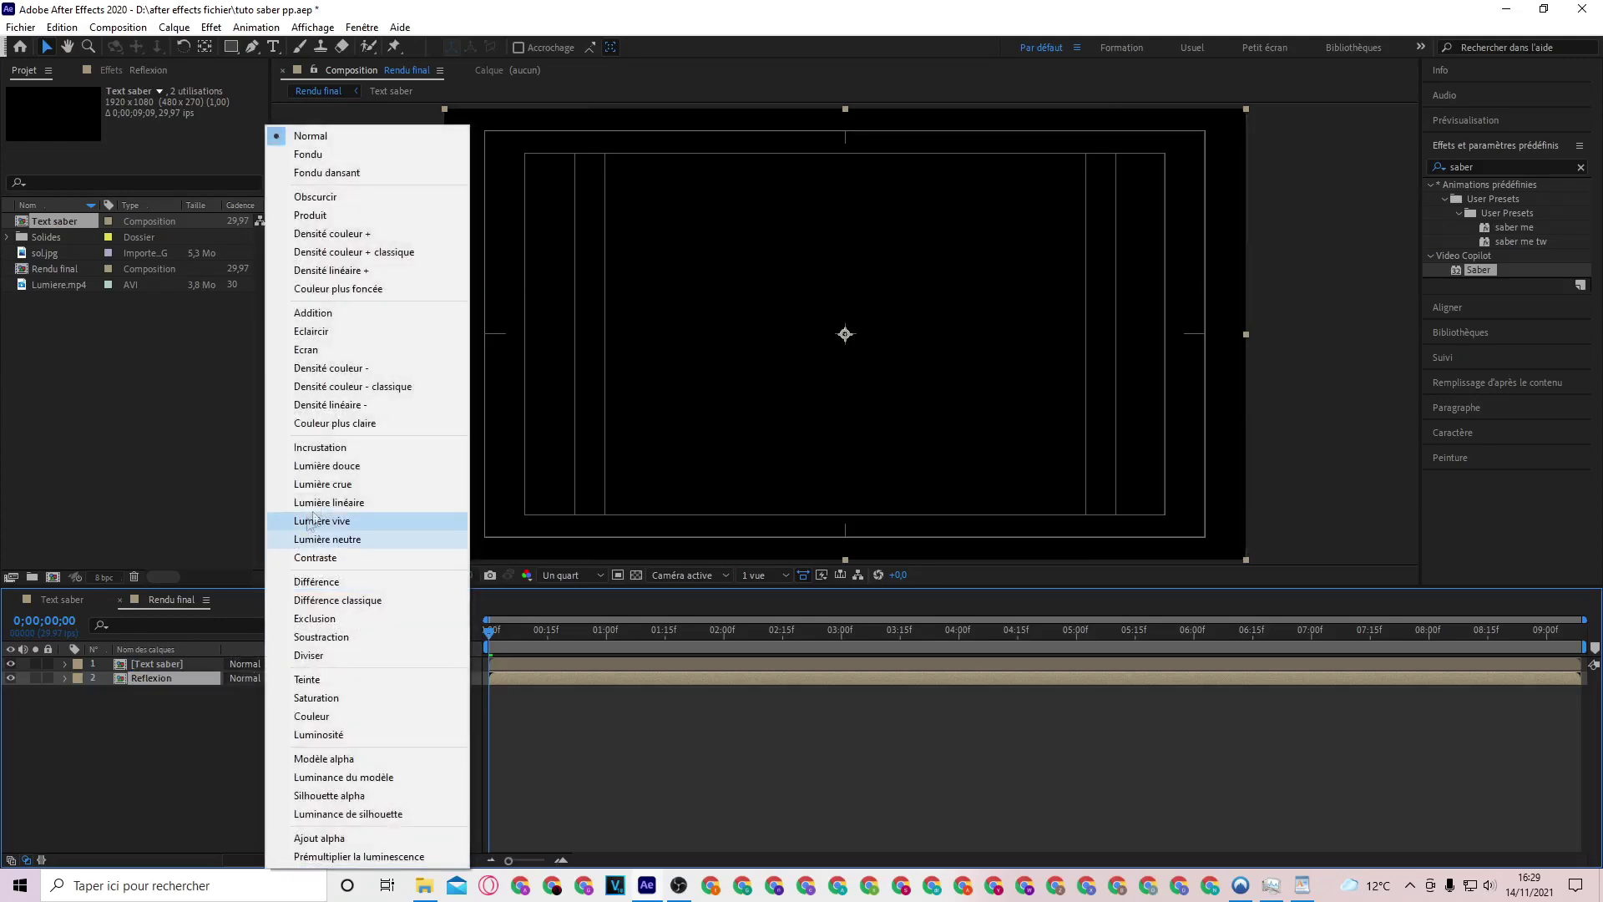
click(313, 312)
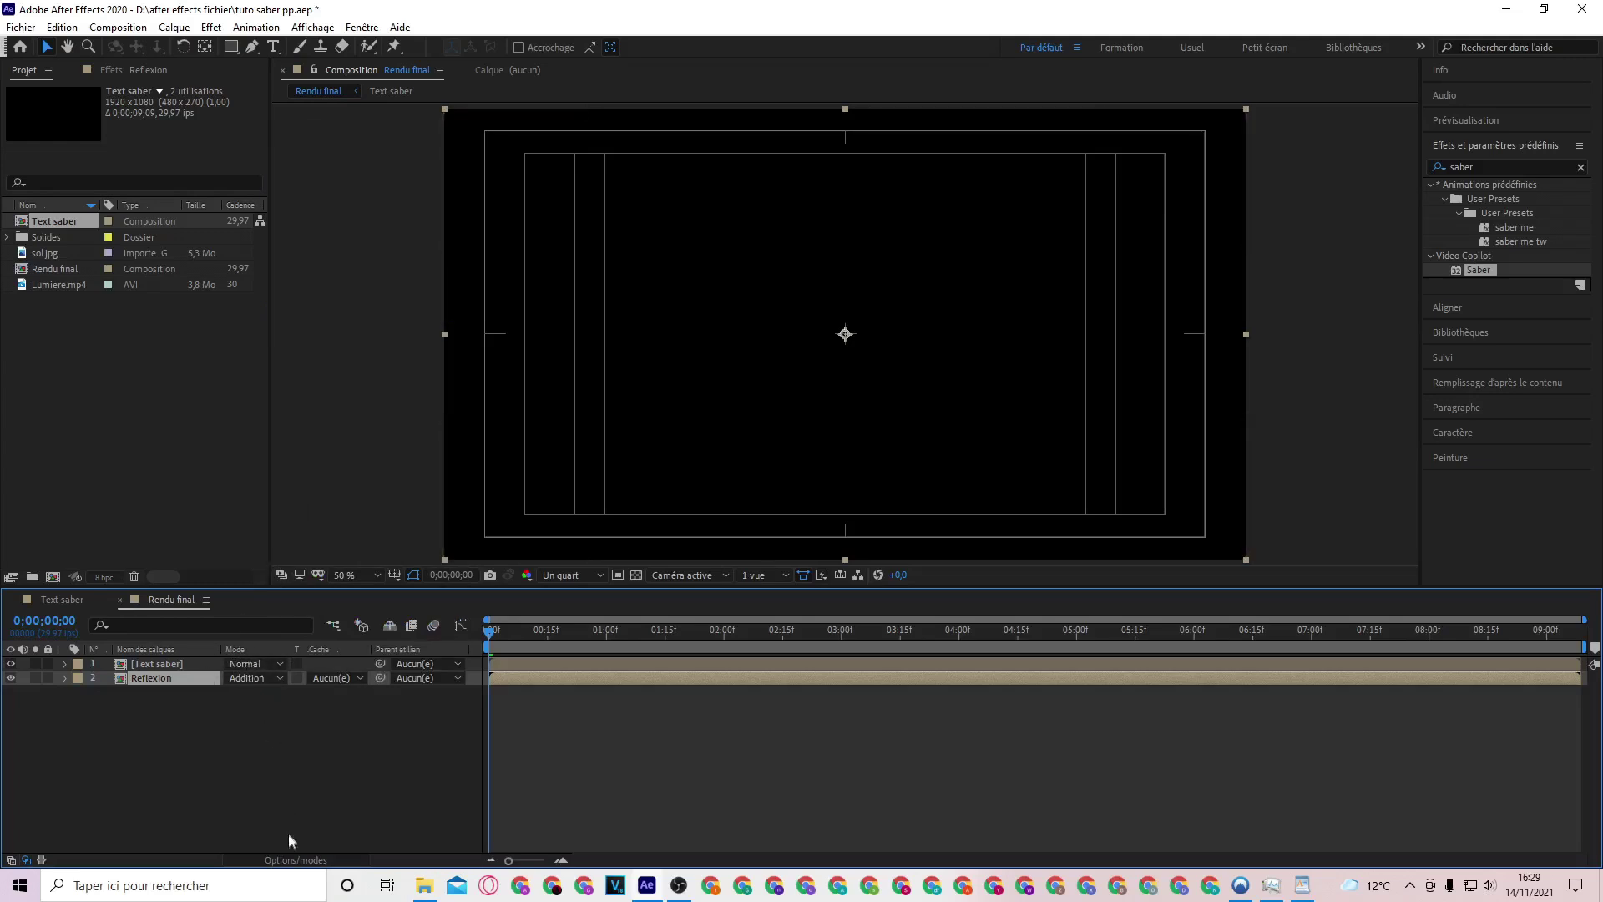
click(296, 859)
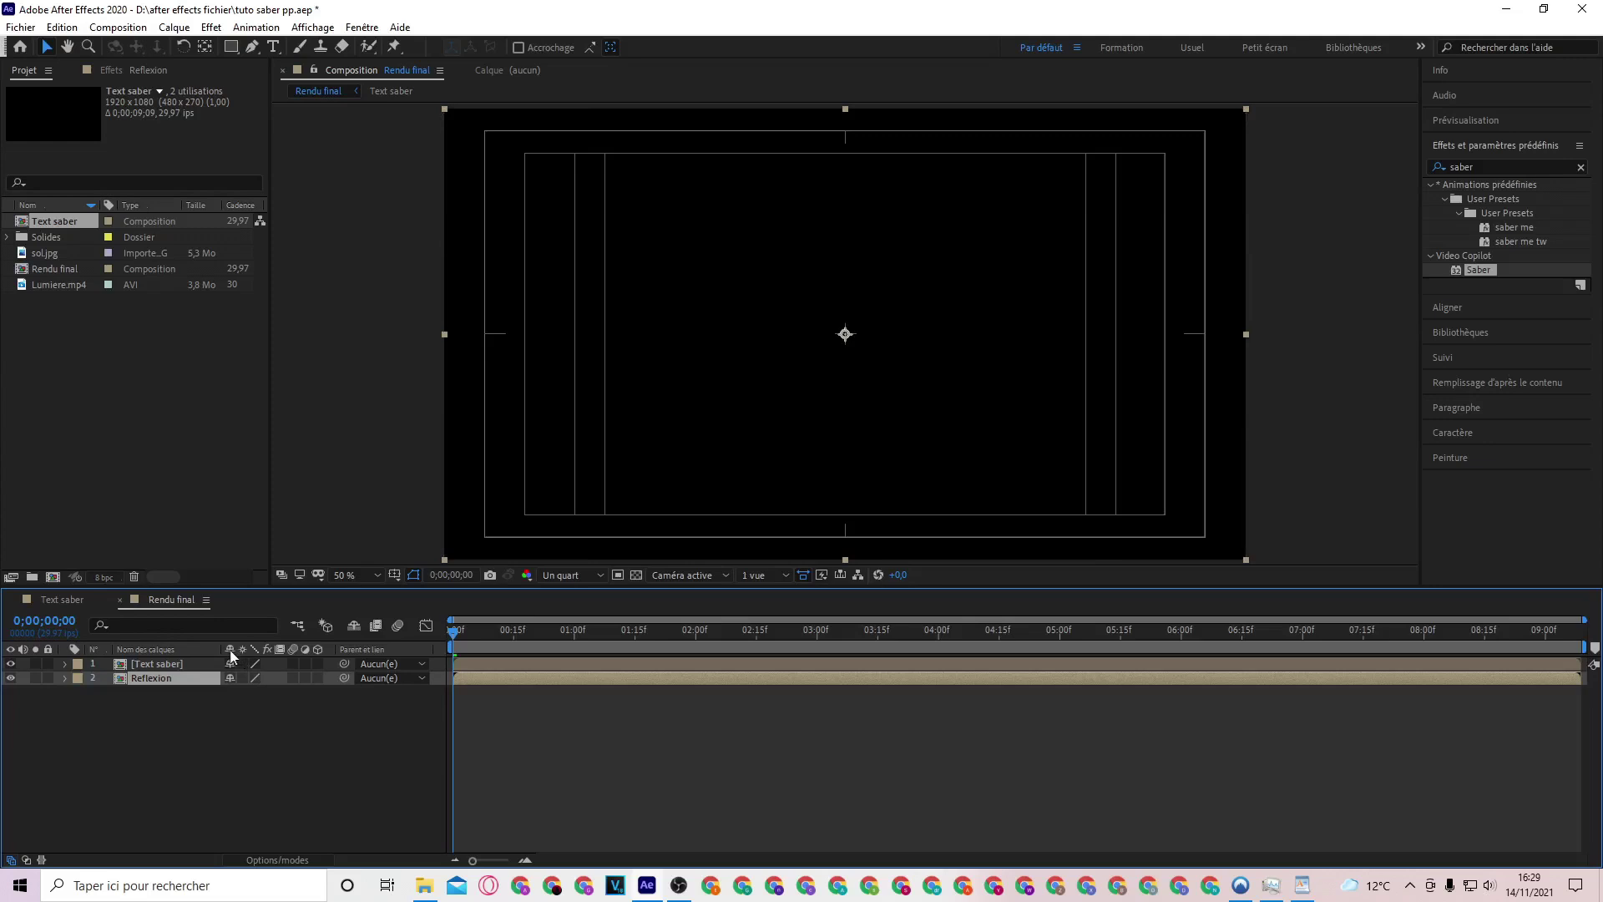
click(277, 859)
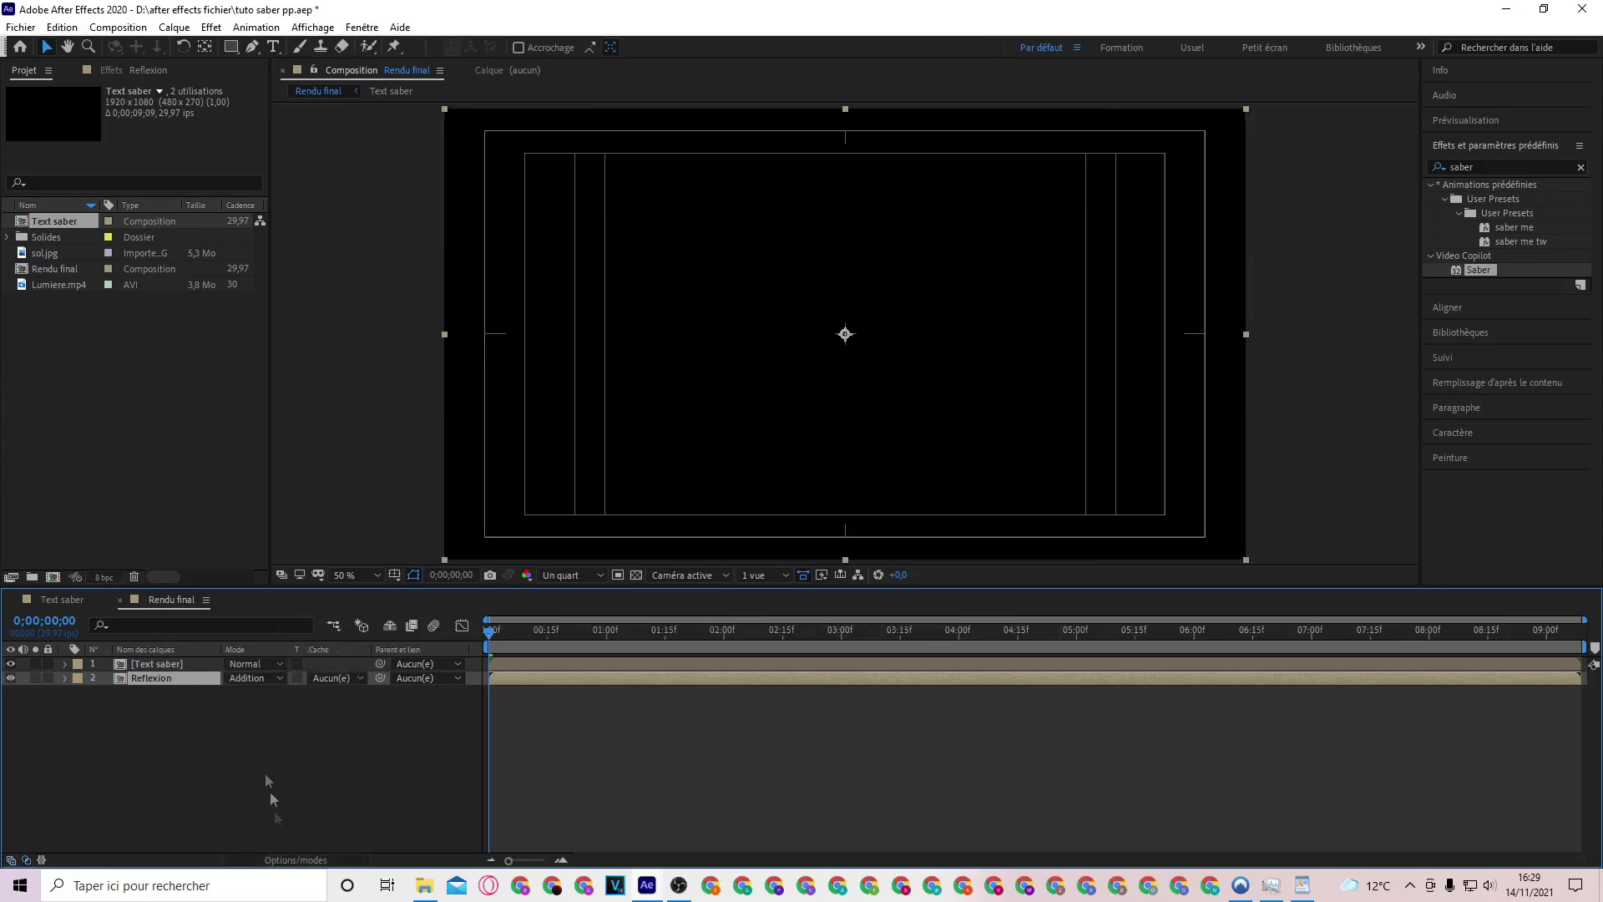
click(273, 663)
click(351, 316)
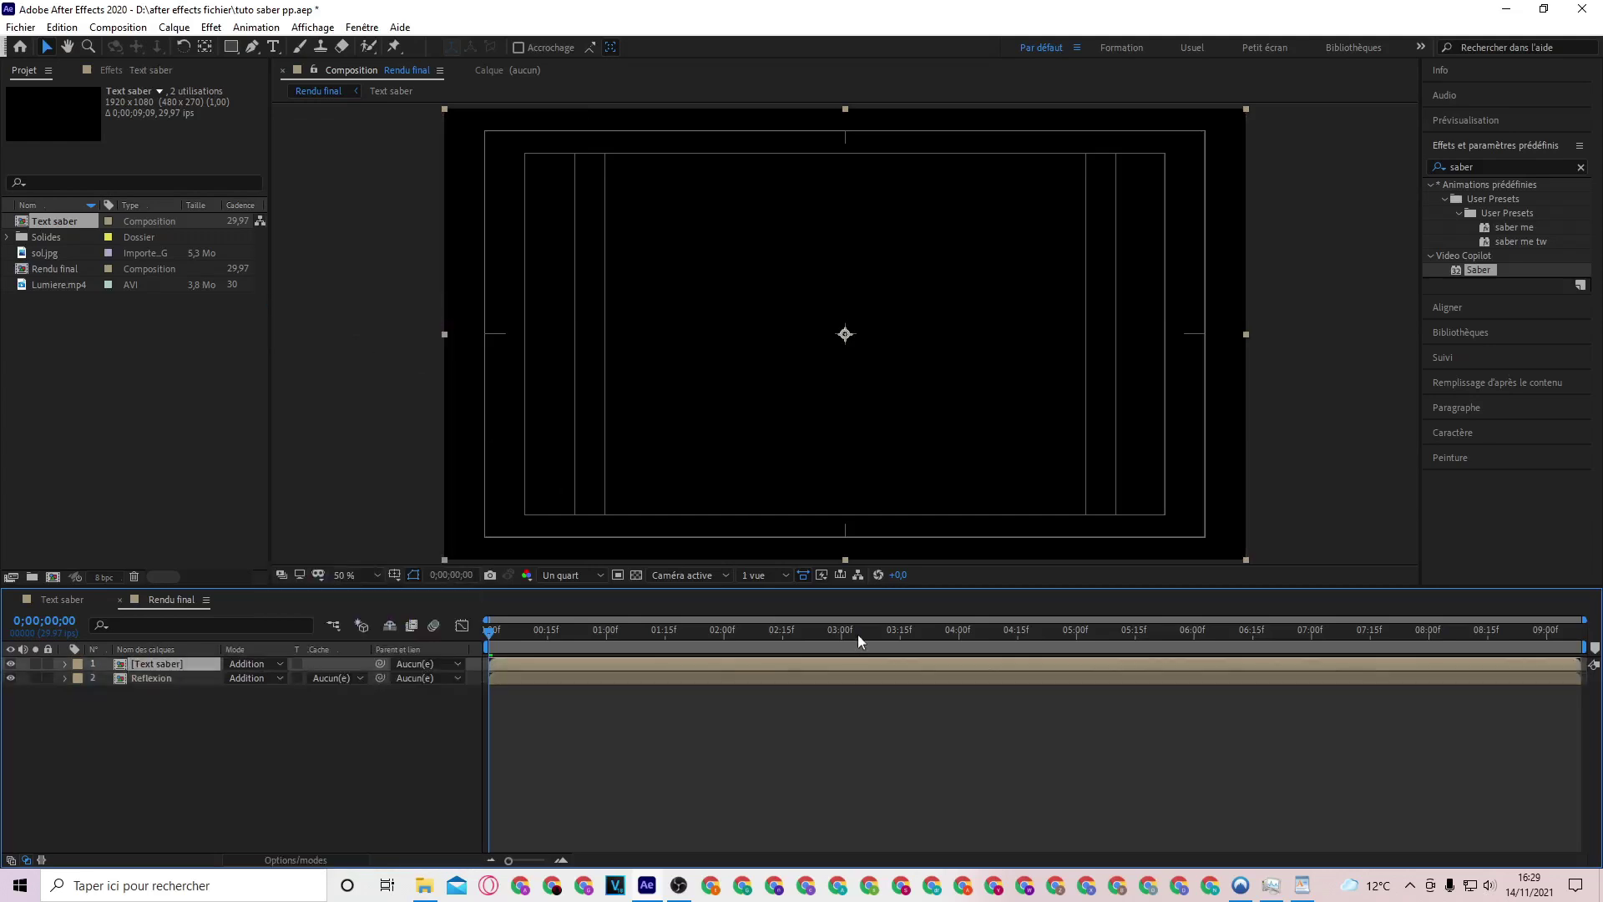
drag(860, 641, 924, 641)
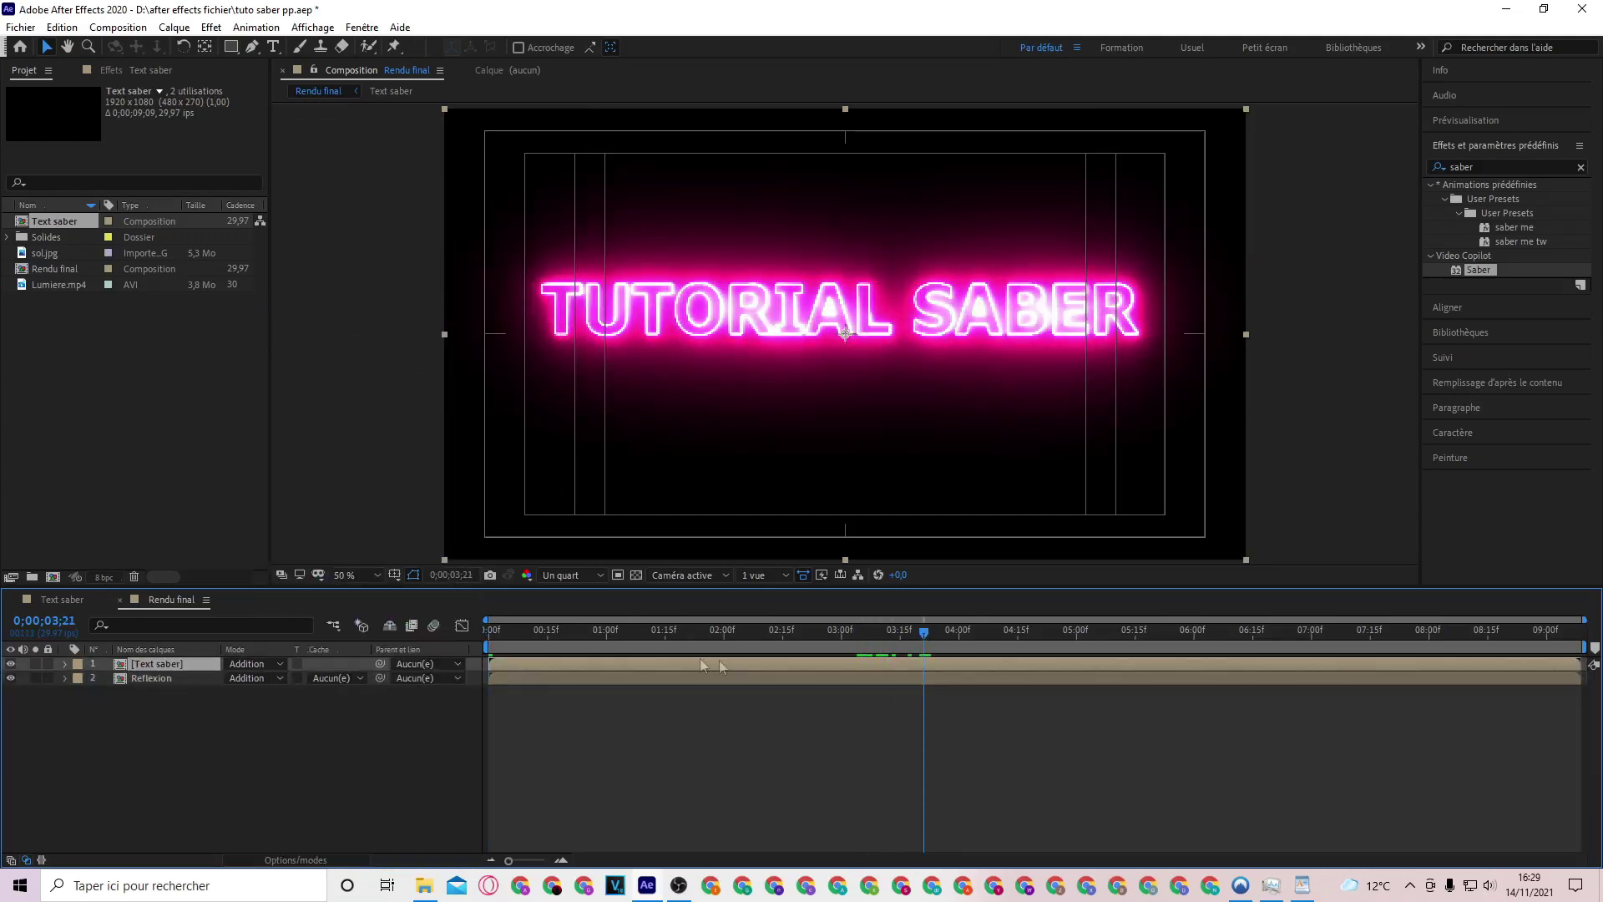
Make Text saber and Reflexion 3D, and rotate Reflexion 180° on X to mirror the text
click(309, 860)
click(318, 663)
click(318, 677)
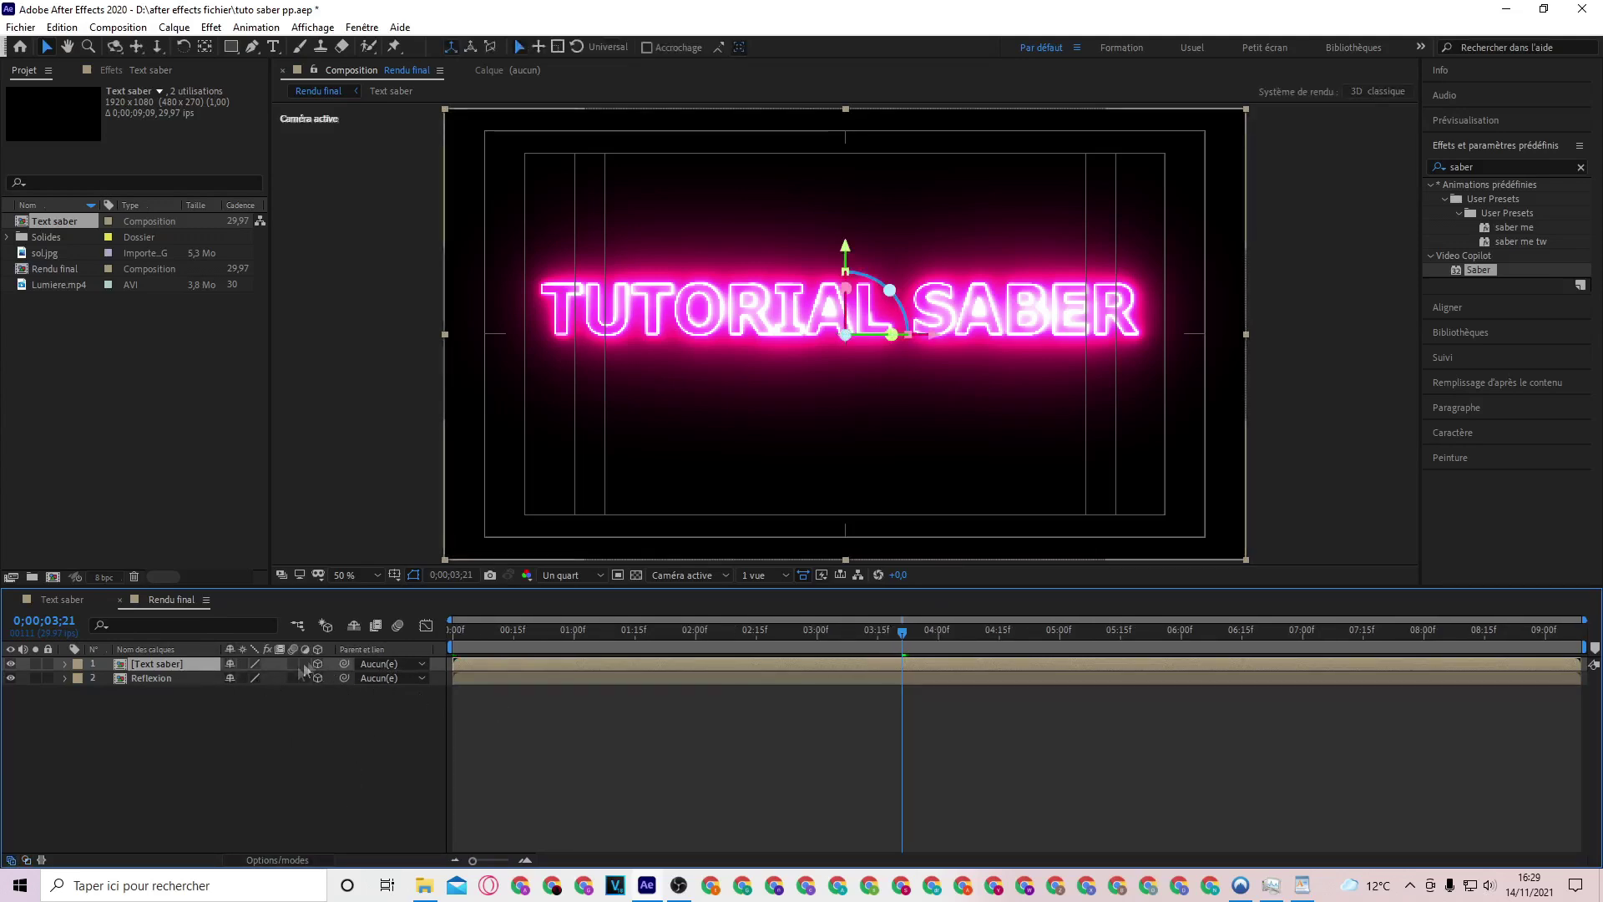
click(174, 678)
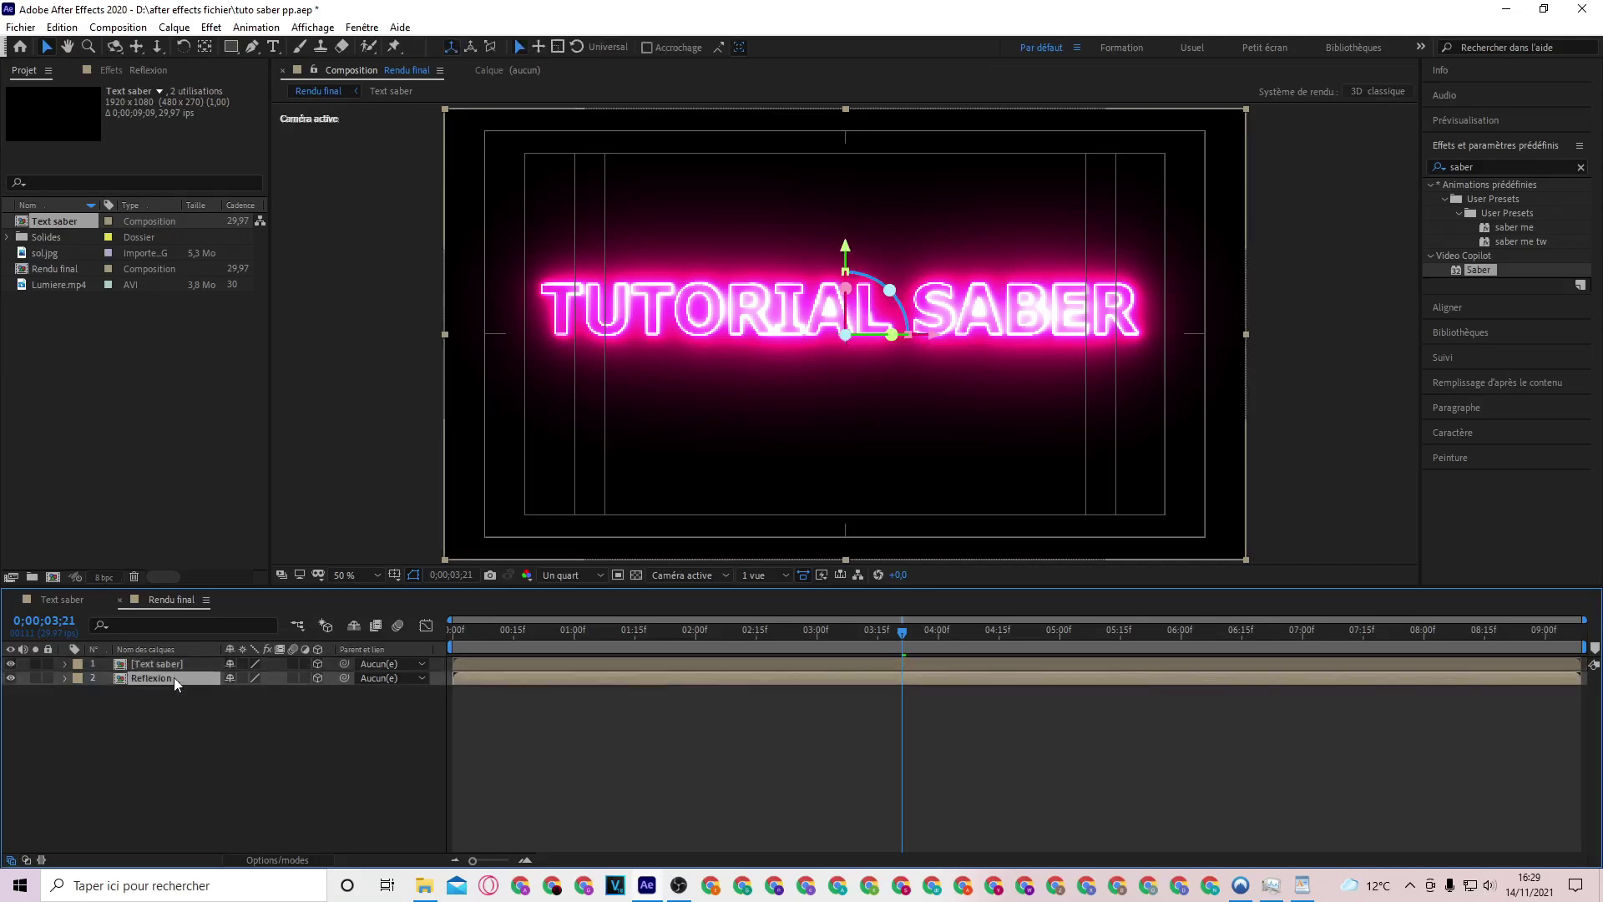
key(p)
key(r)
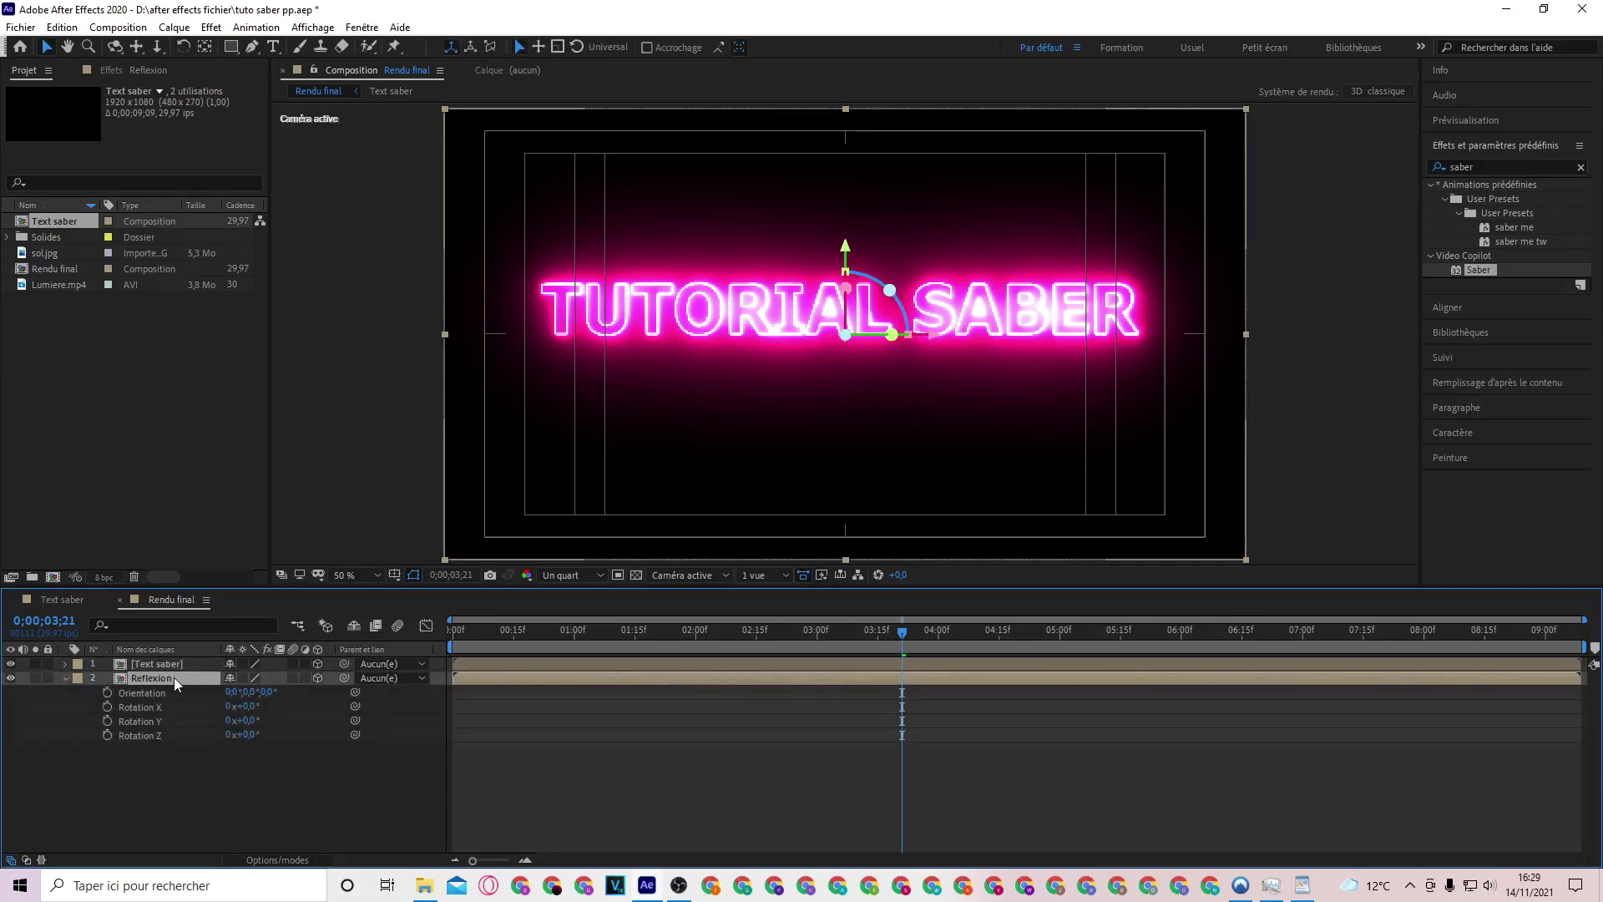
click(246, 706)
text(180)
key(Return)
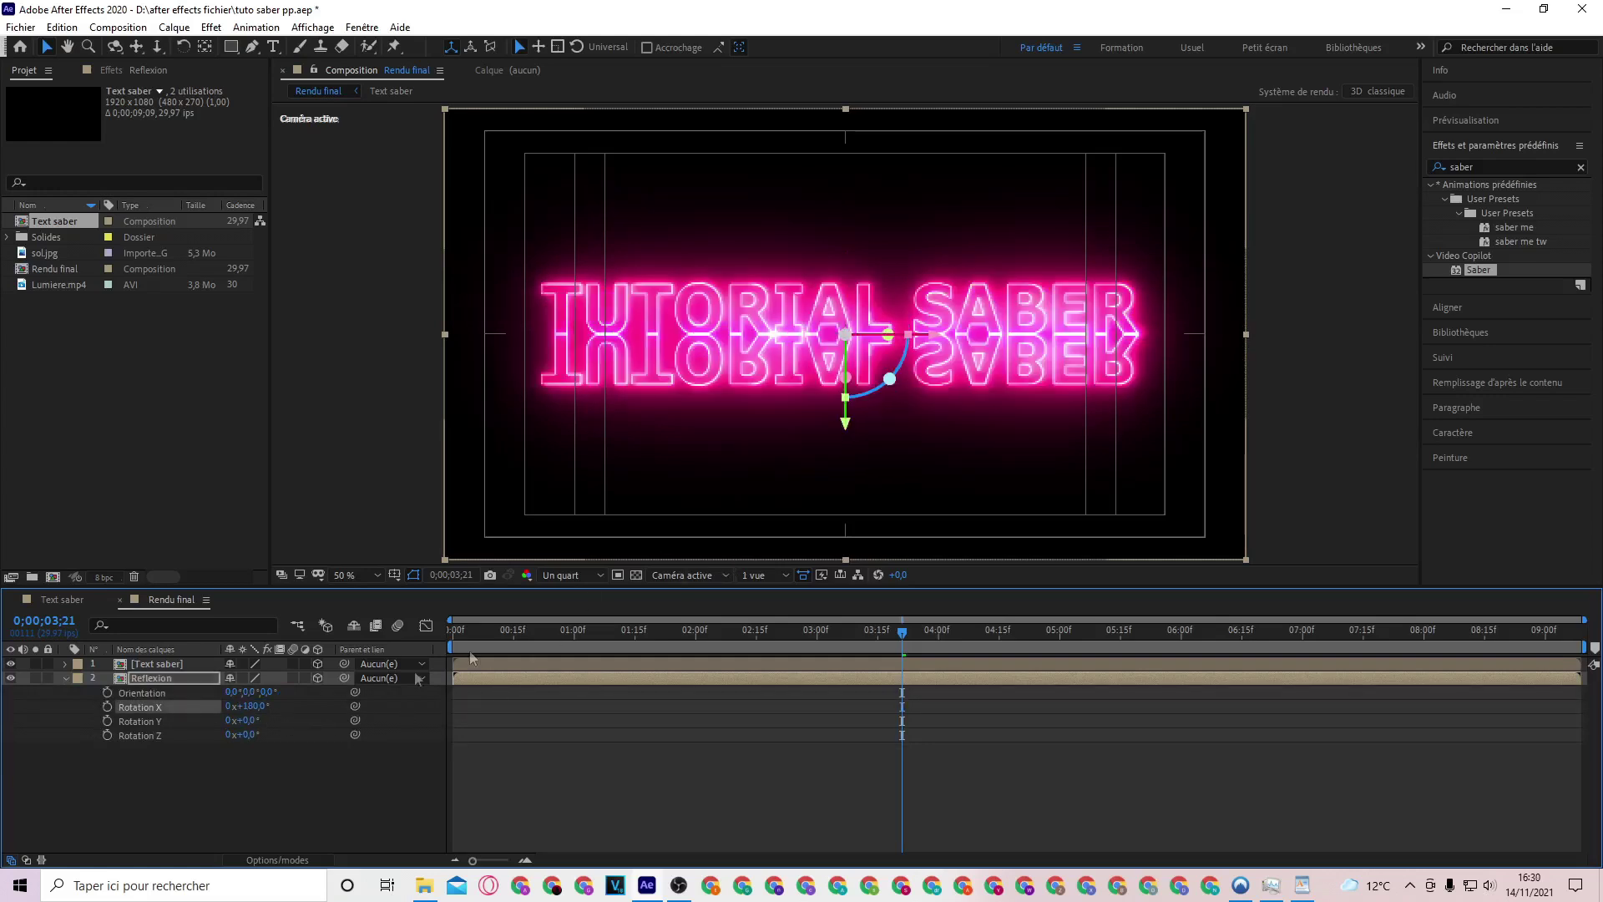
Move Reflexion down to Y 642 and Text saber to Y 569, then add sol.jpg as a layer
key(p)
drag(264, 692, 346, 692)
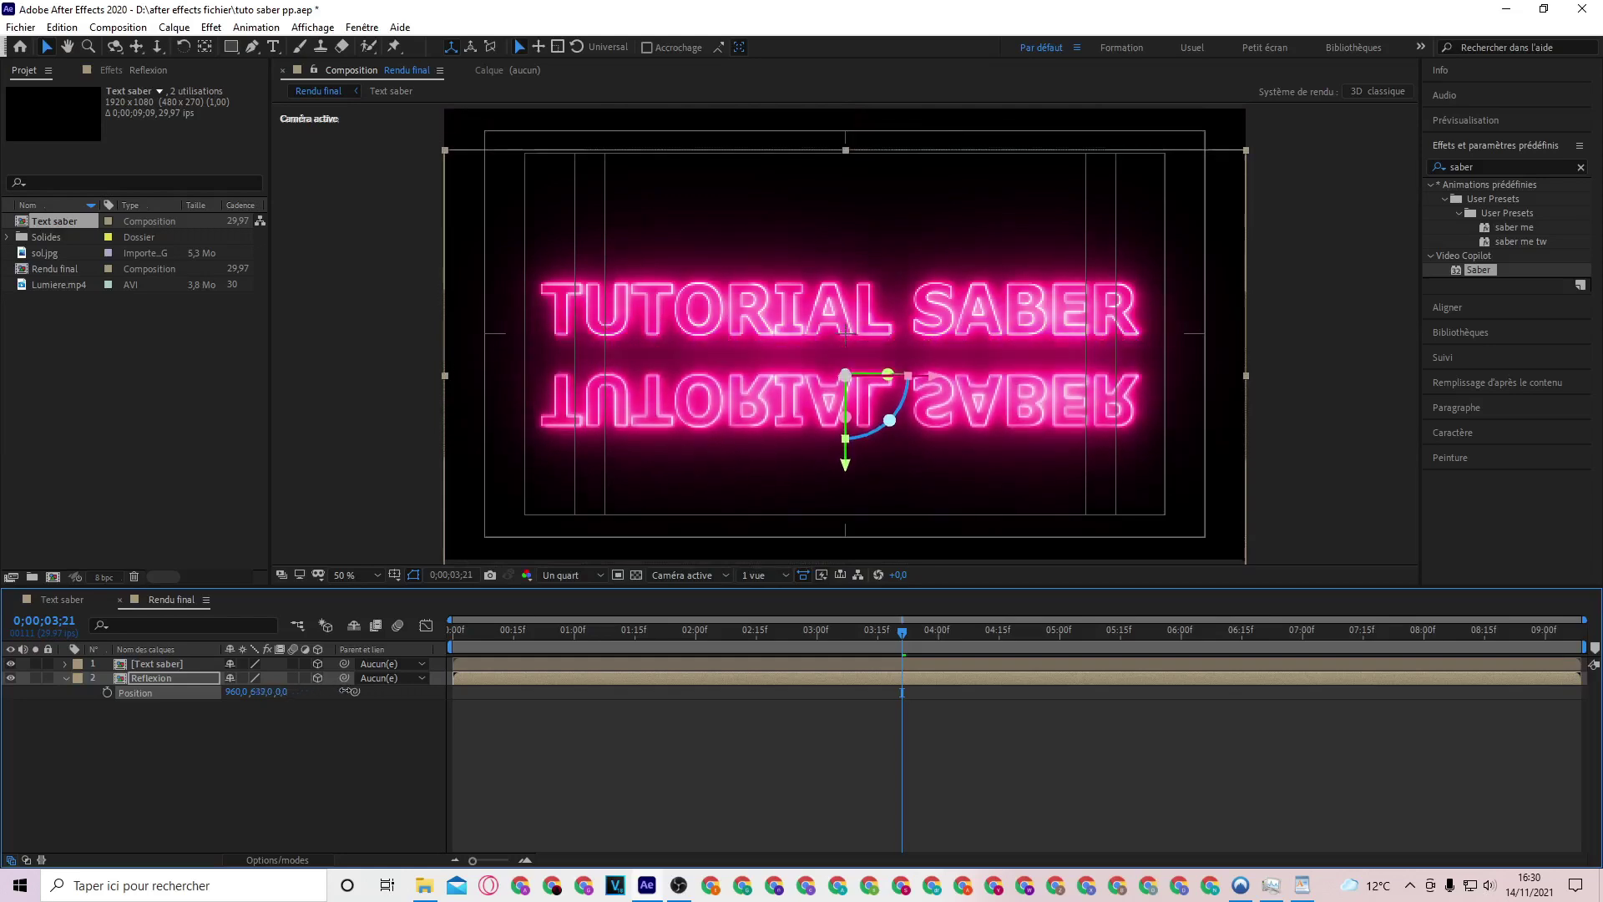
click(174, 664)
key(p)
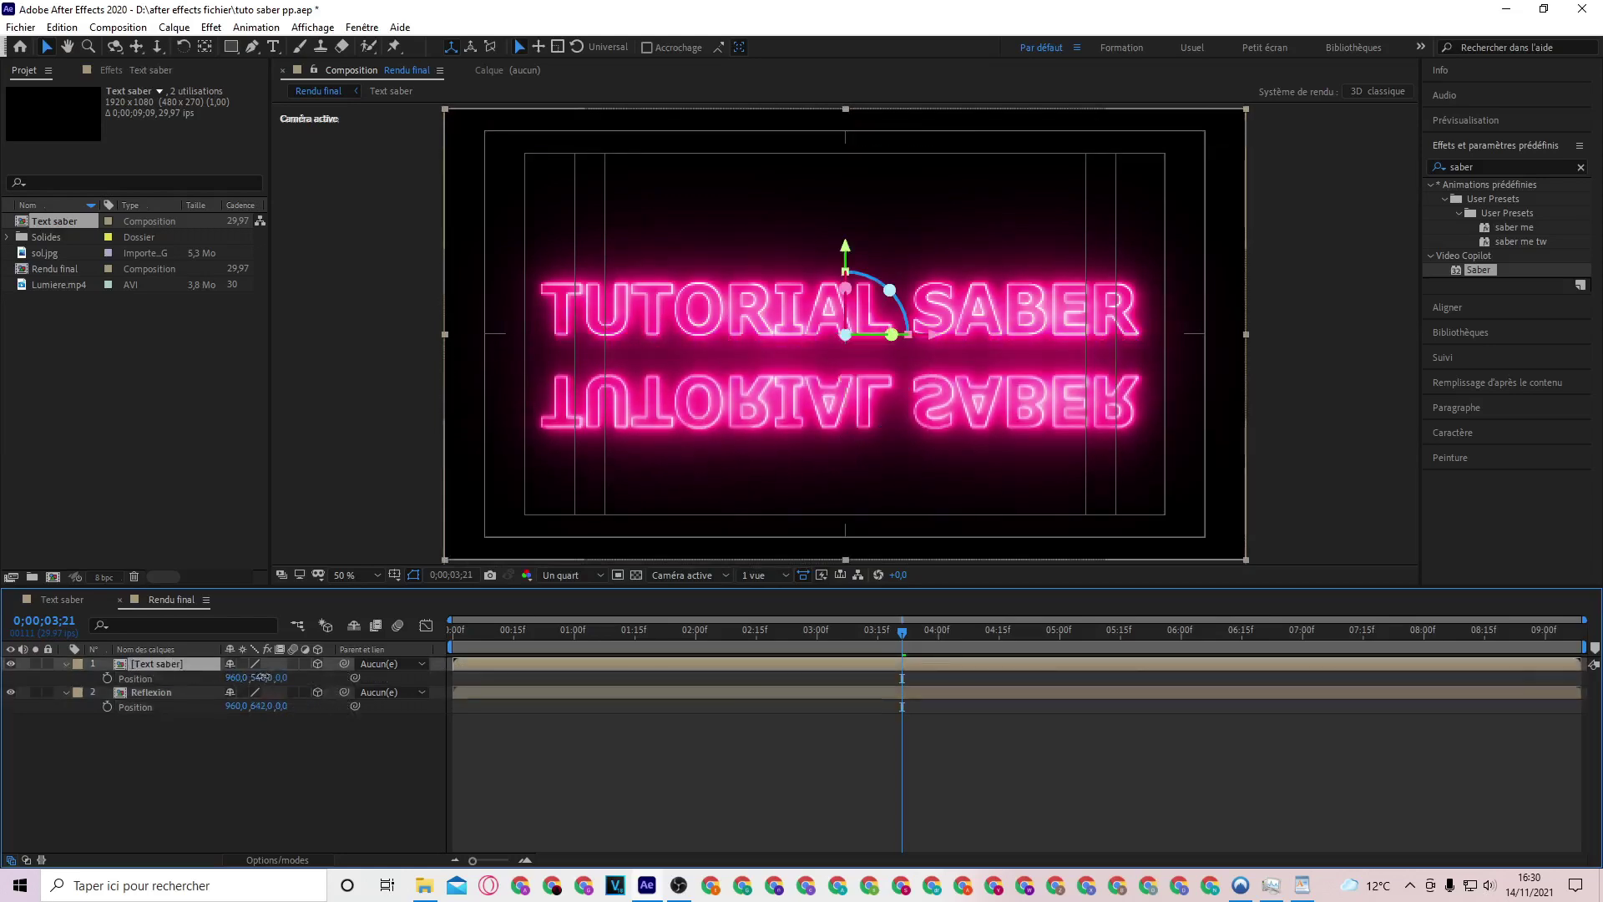
drag(261, 678, 292, 680)
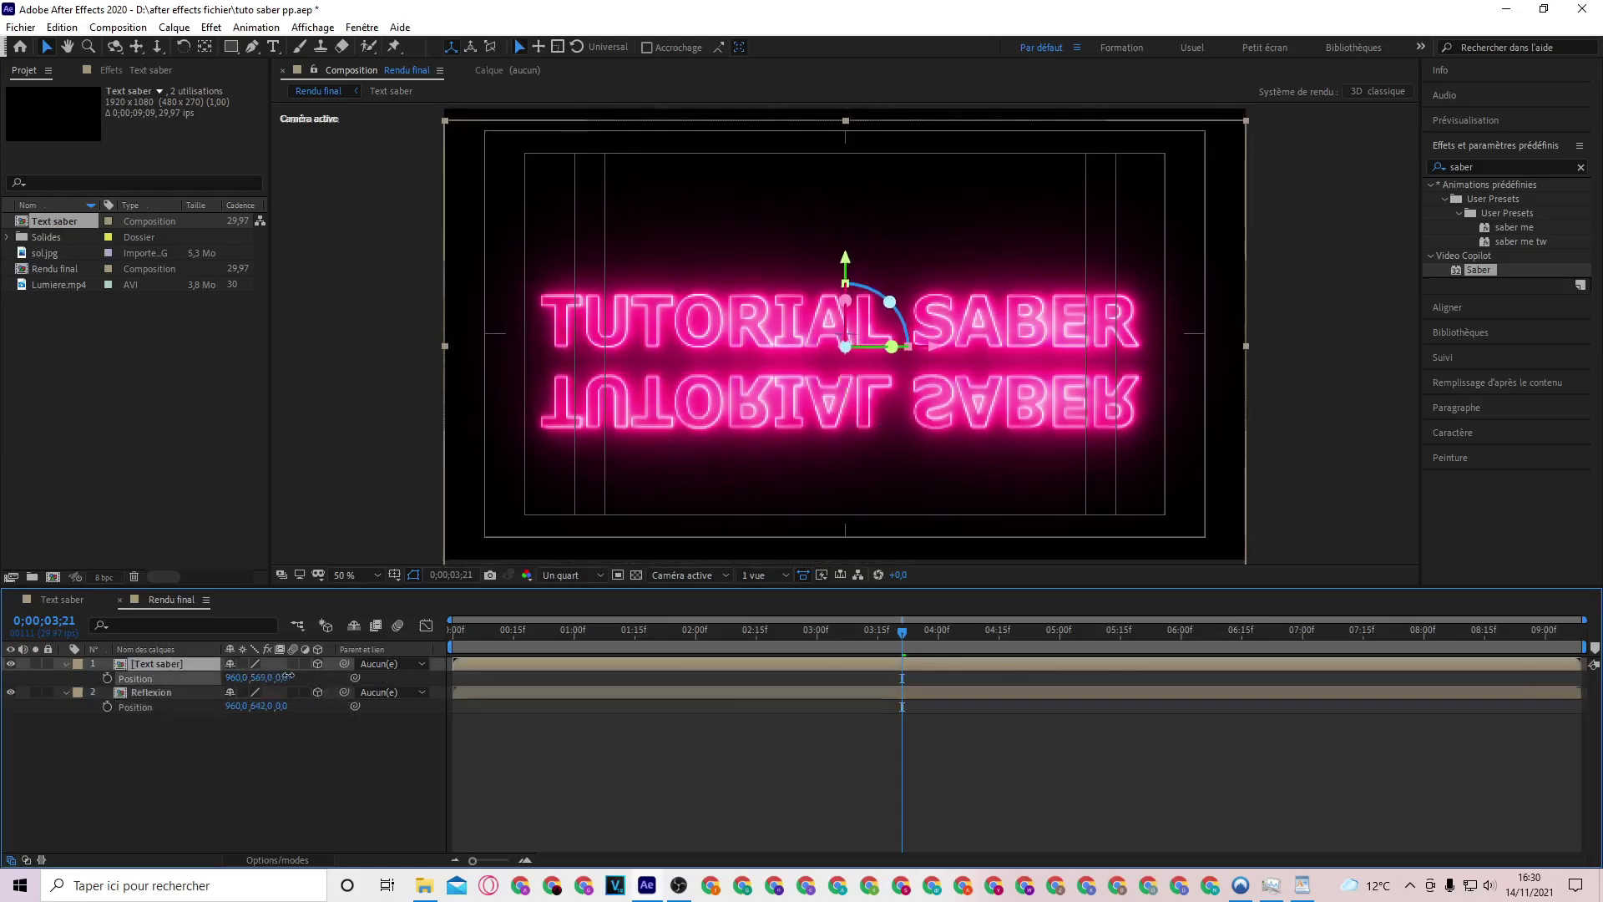
click(491, 740)
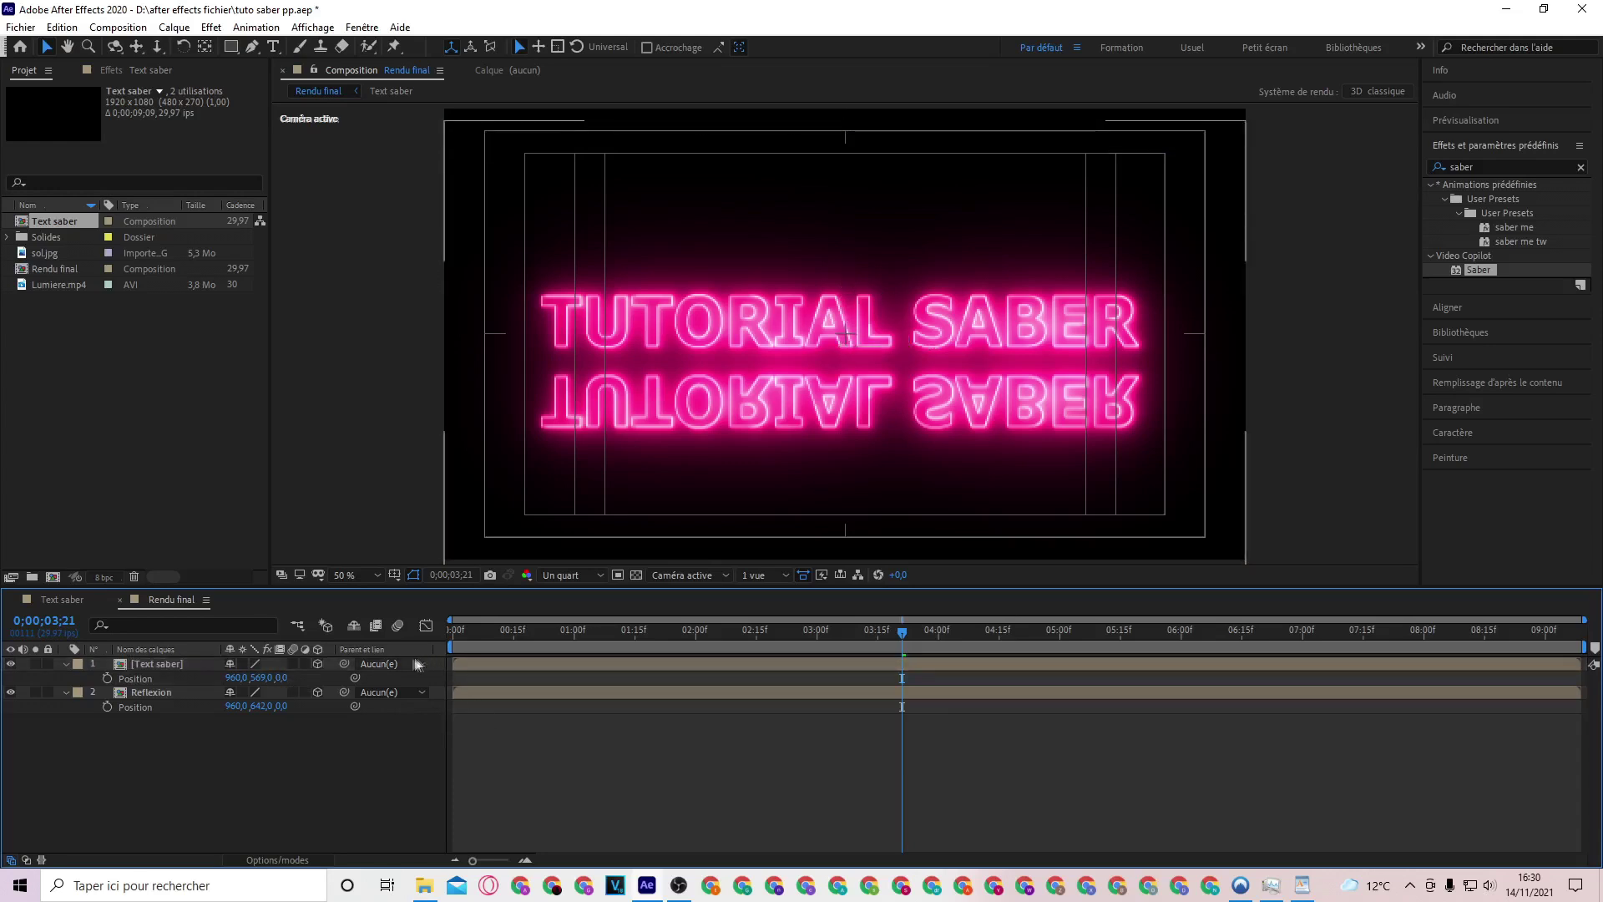
drag(47, 252, 521, 651)
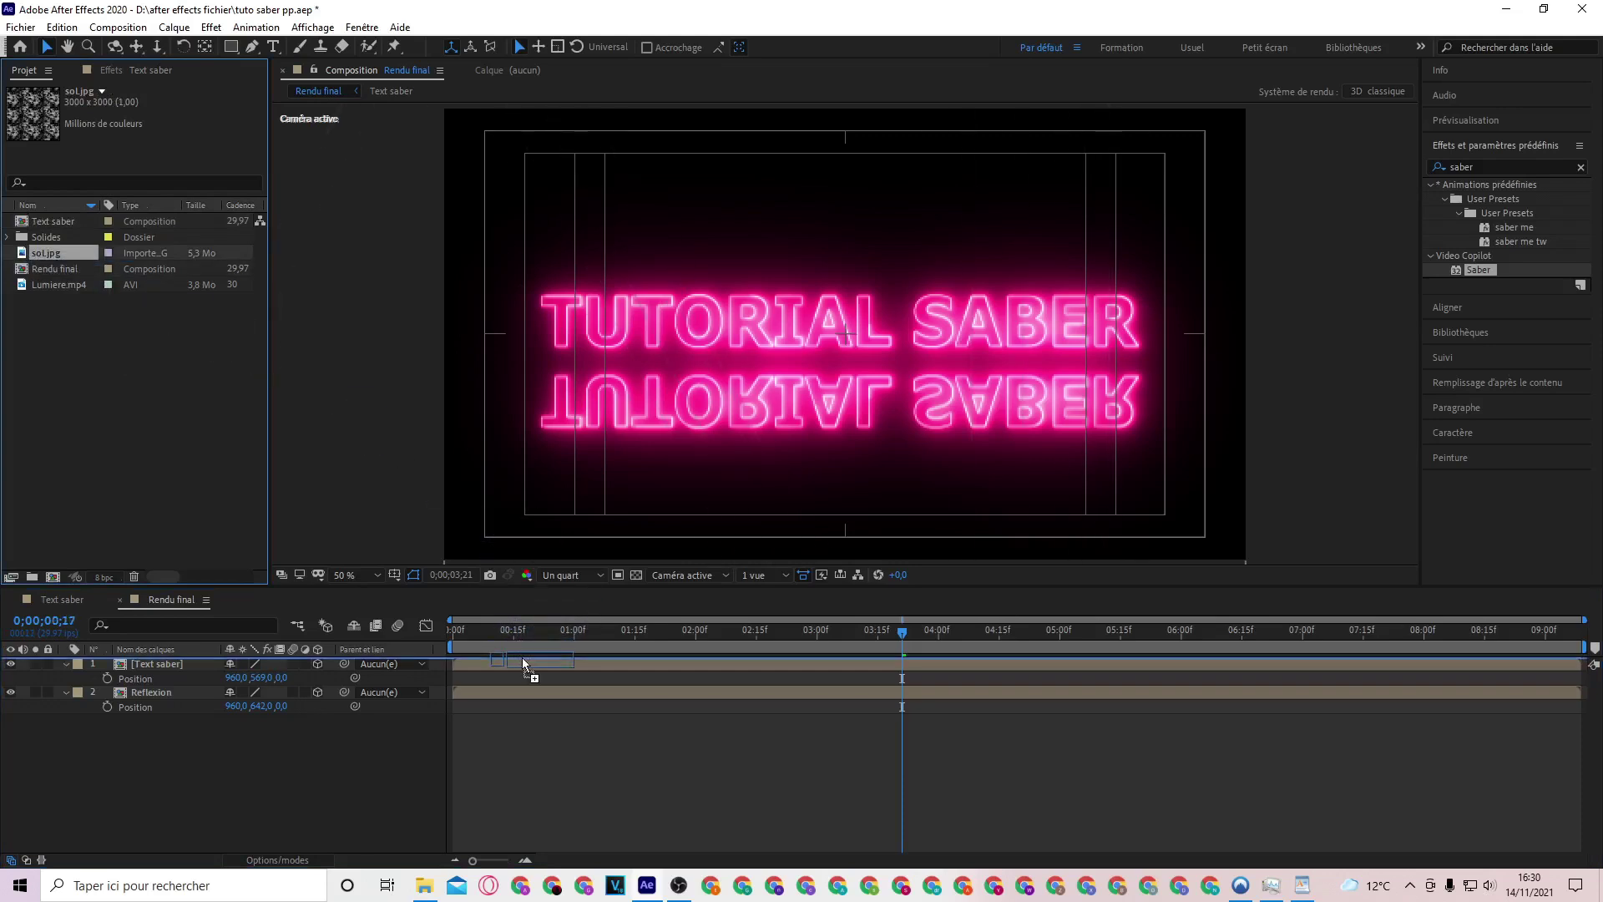
drag(520, 651, 525, 665)
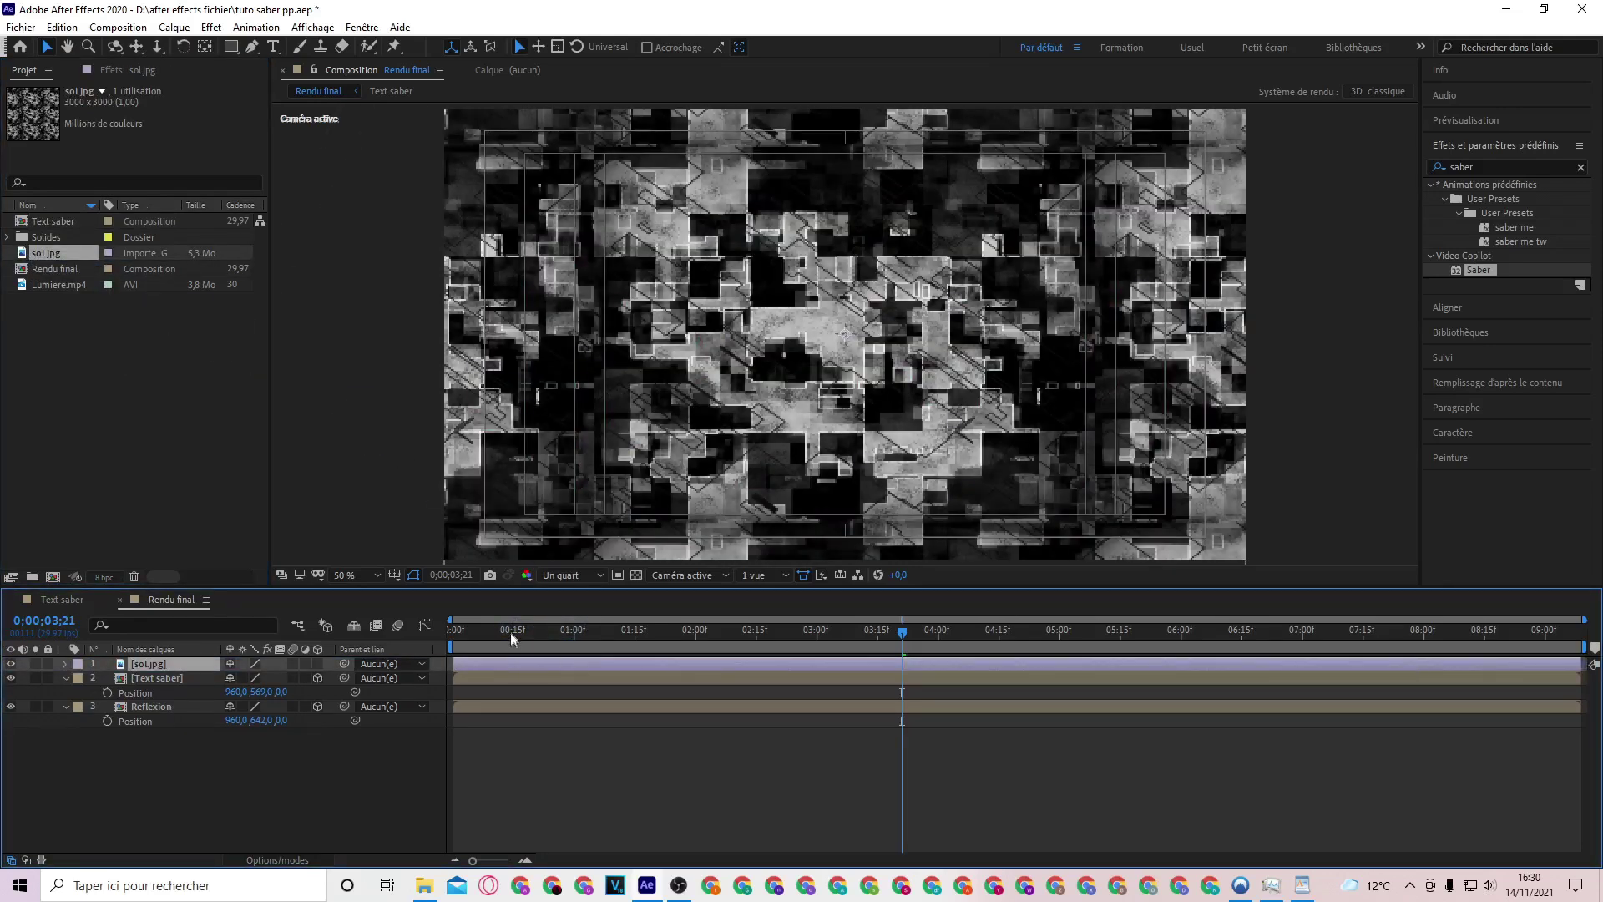
Make sol.jpg 3D, rotate it 90° on X, and lower it to Y 777 as a floor
click(317, 663)
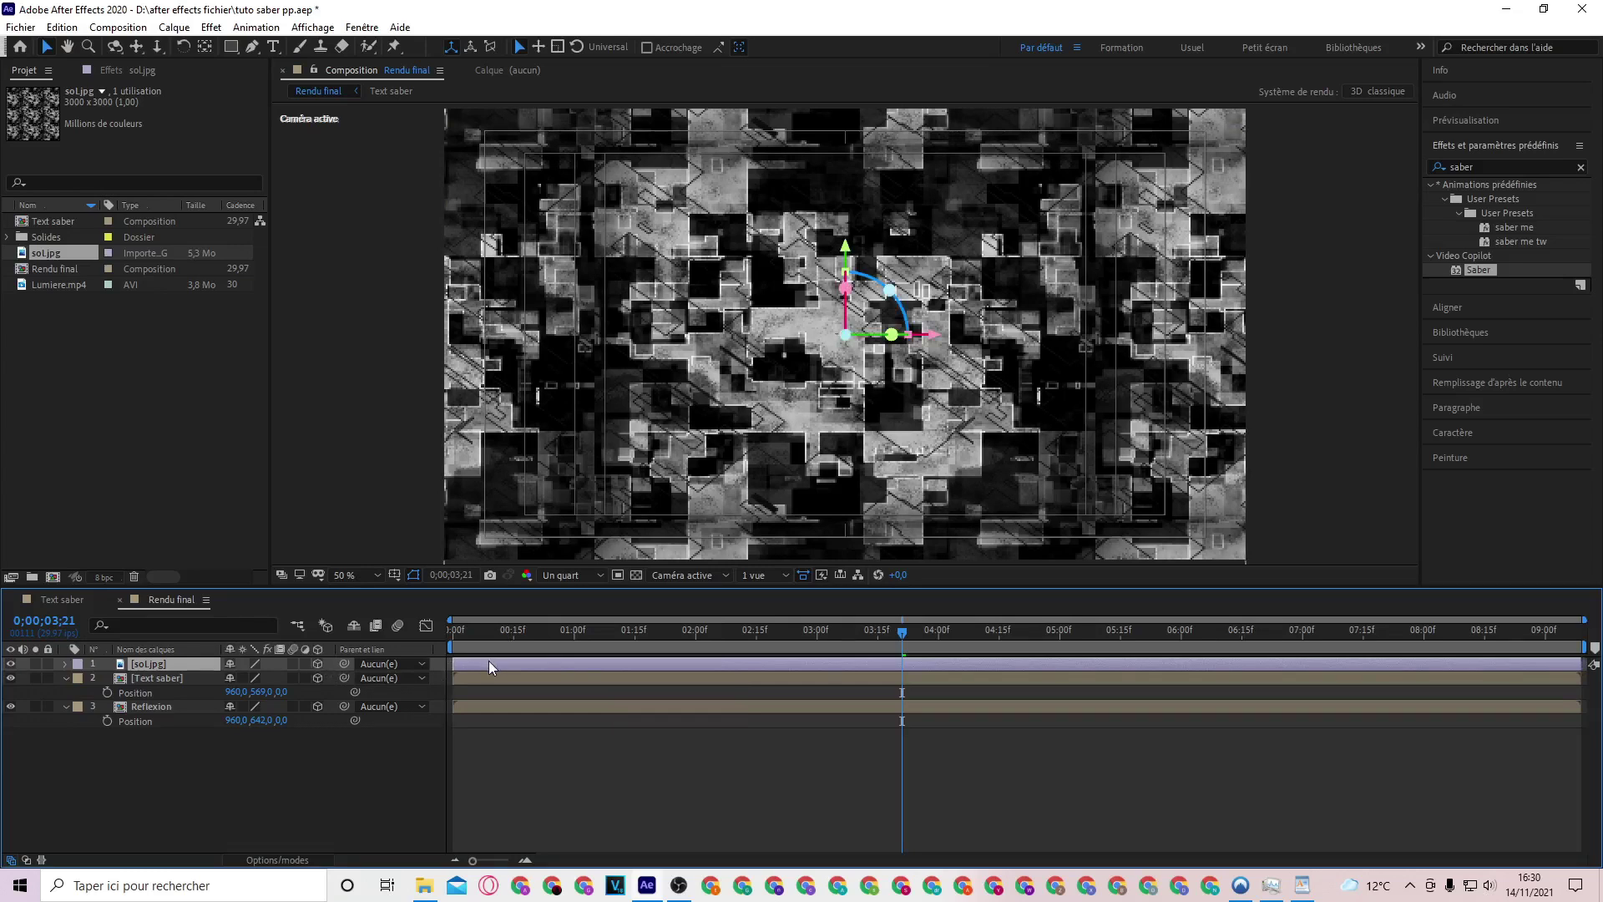
key(r)
click(252, 692)
text(0)
key(Return)
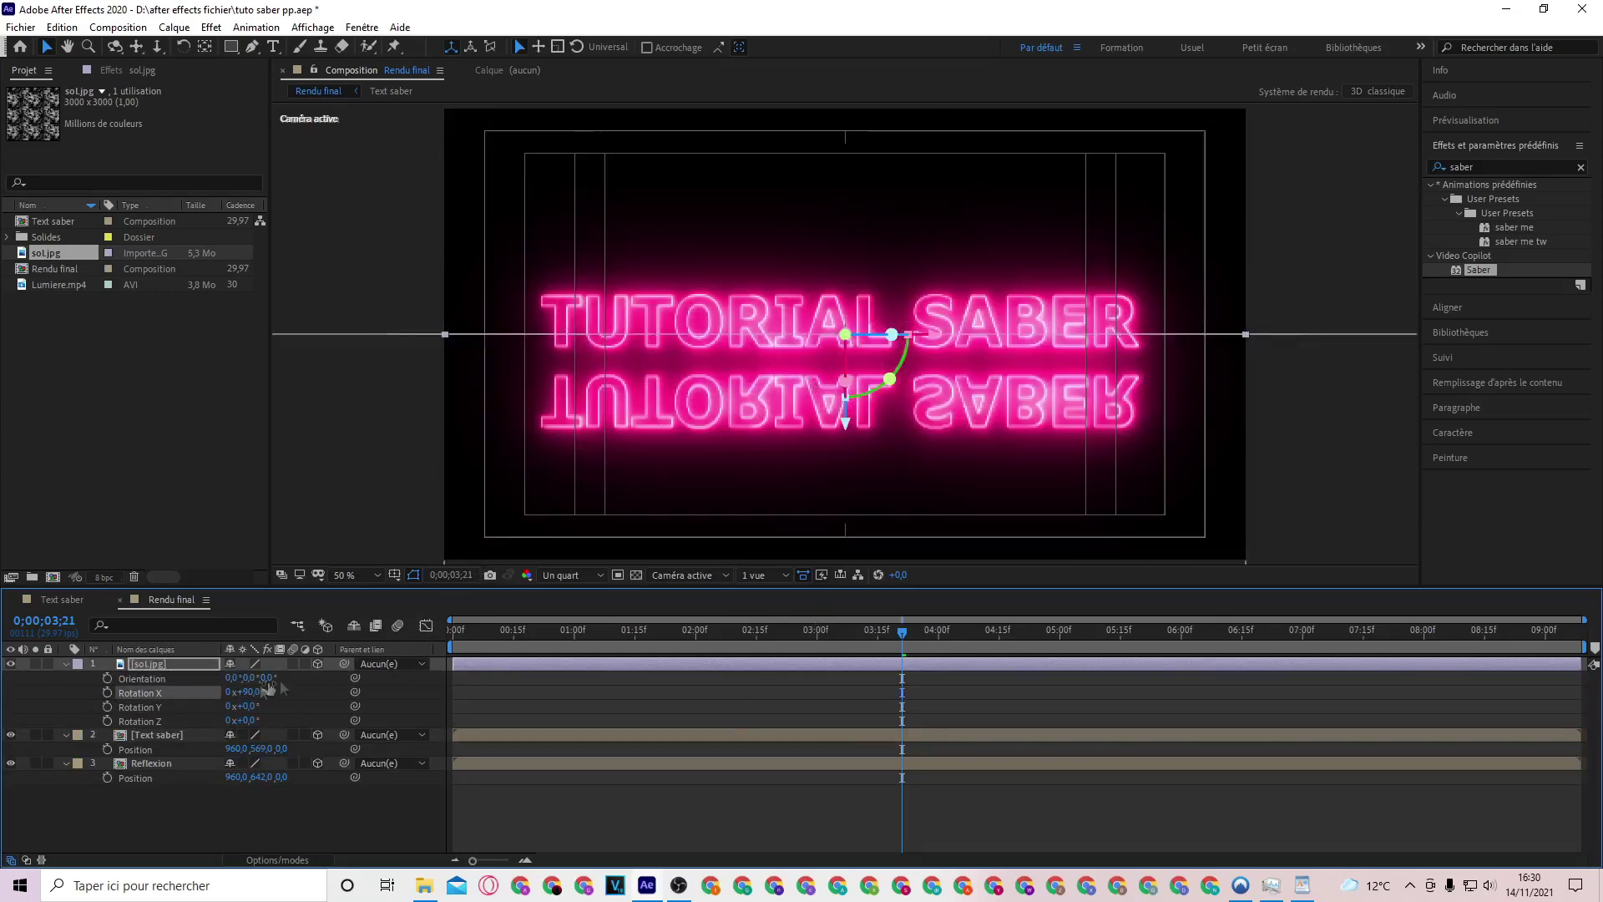
key(p)
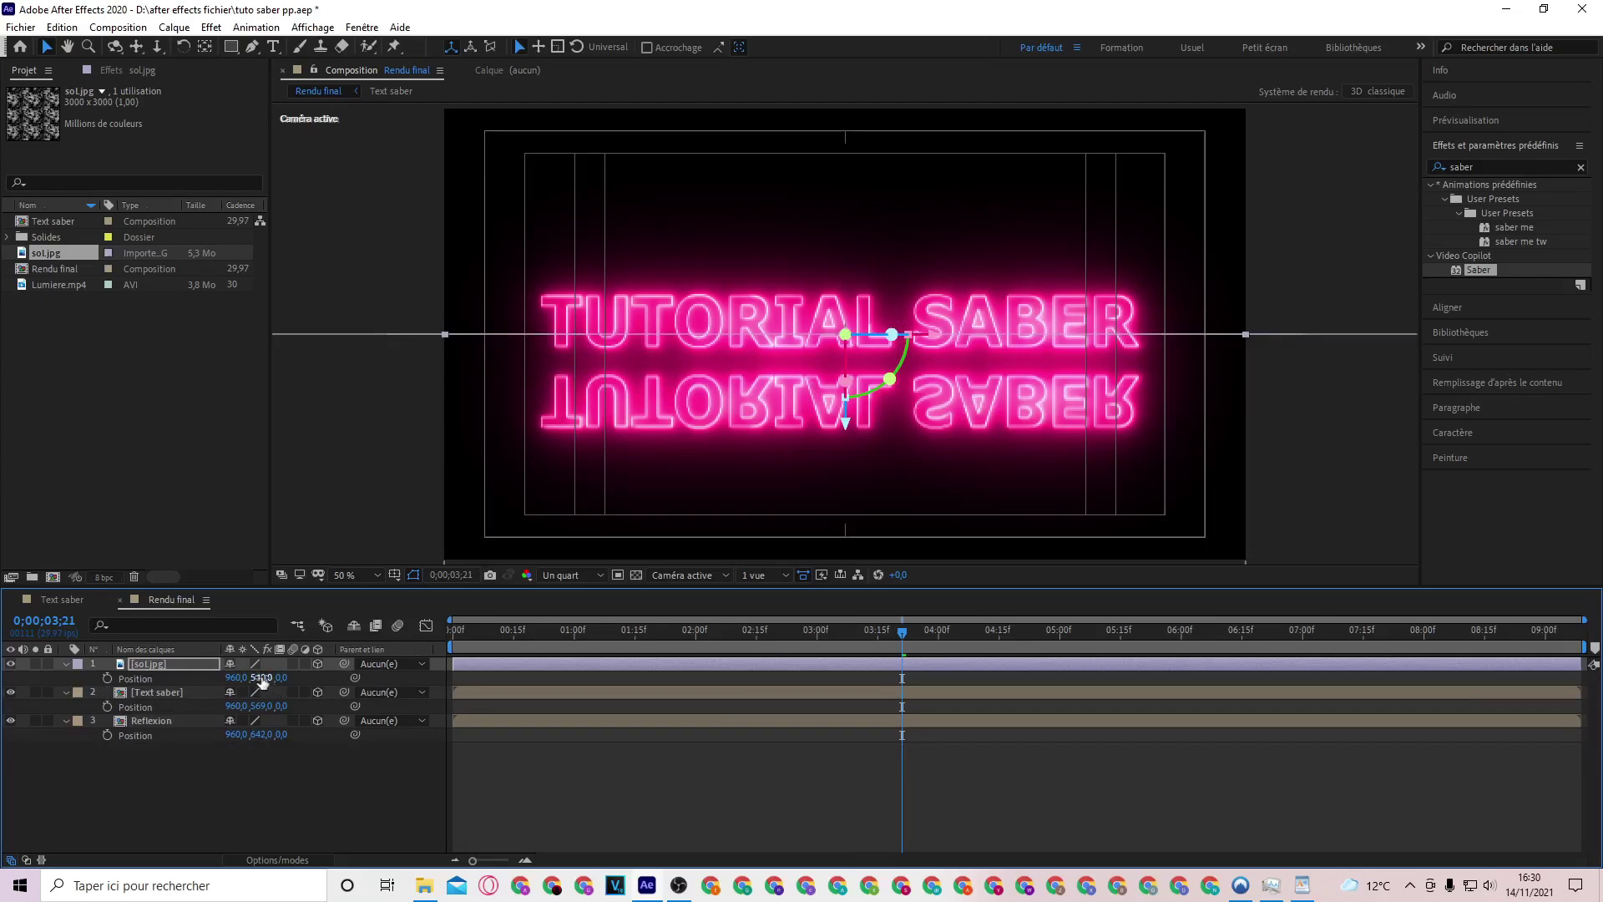
drag(258, 677, 460, 675)
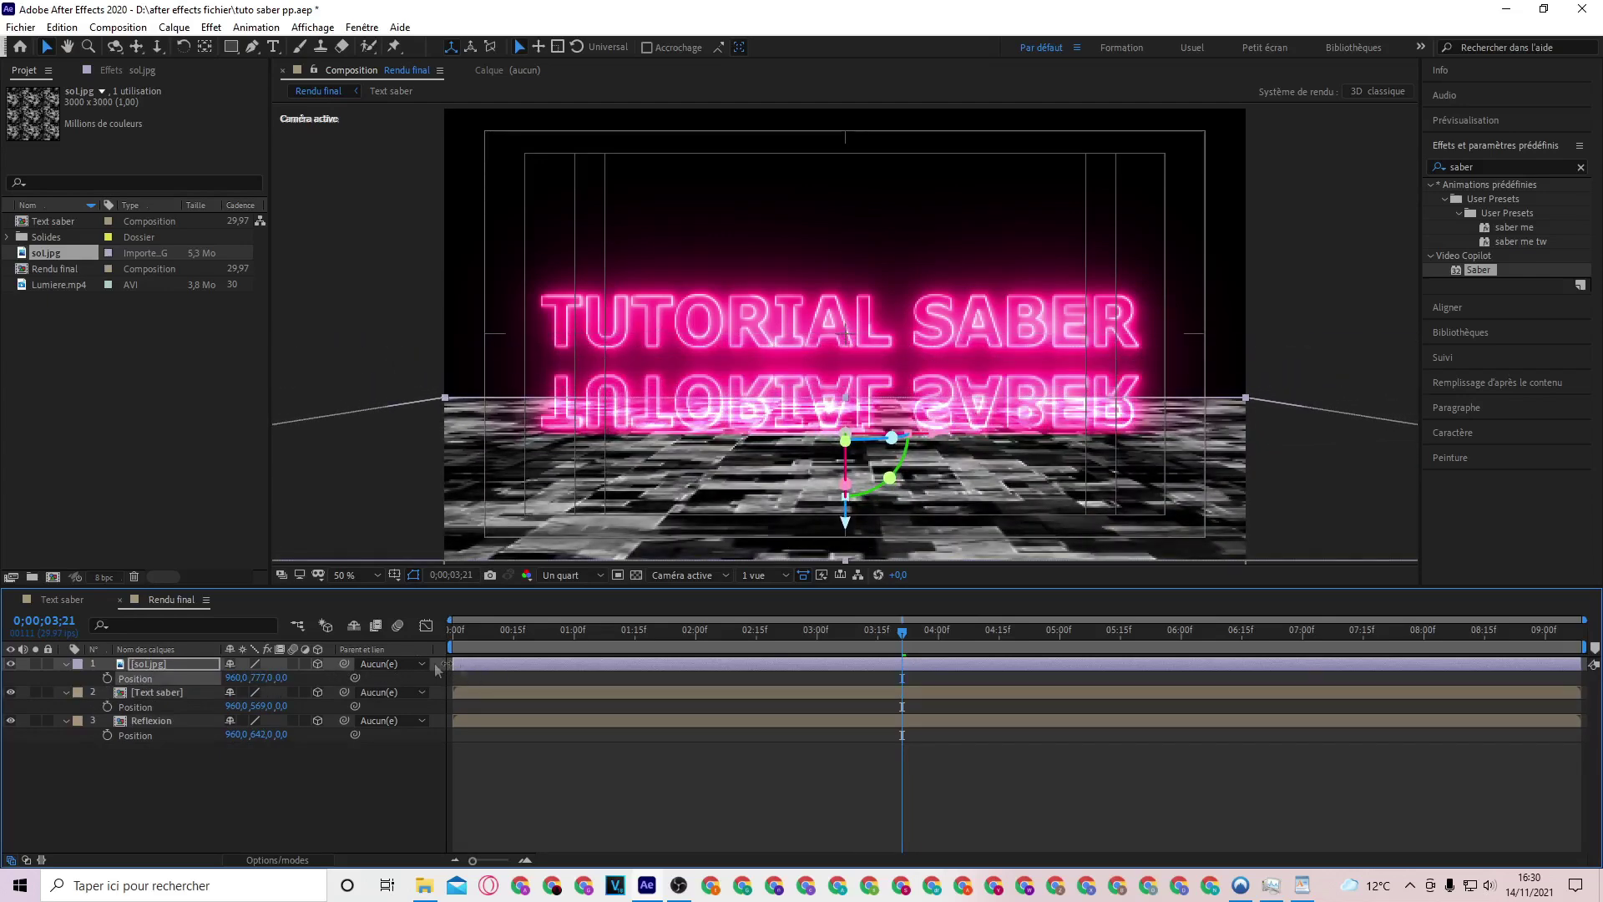
click(193, 693)
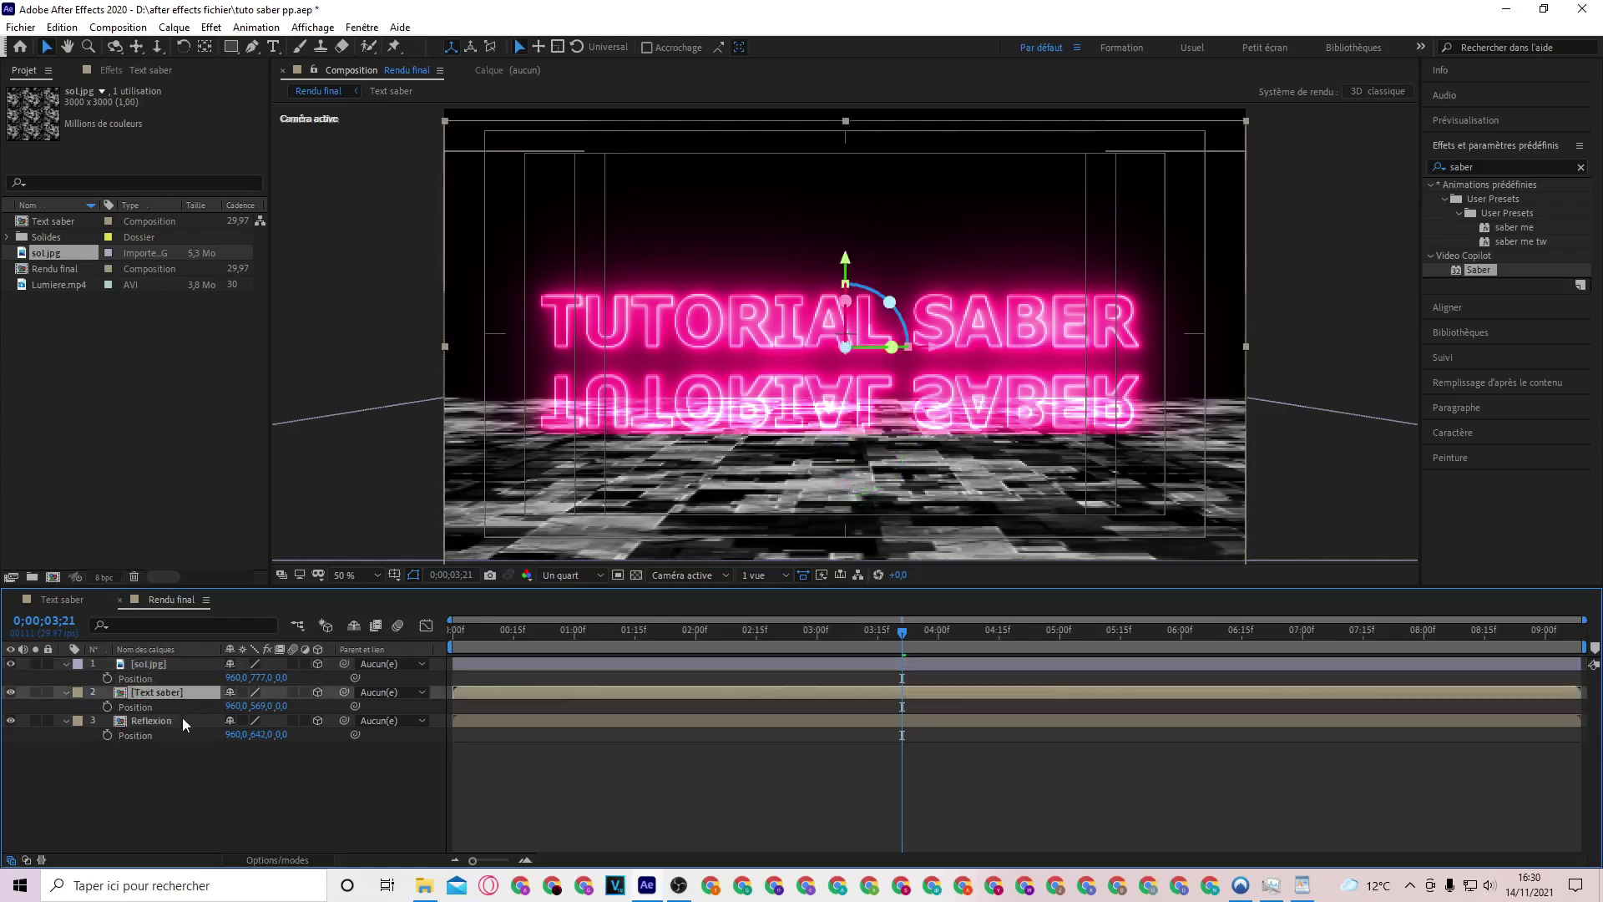
shift+click(181, 719)
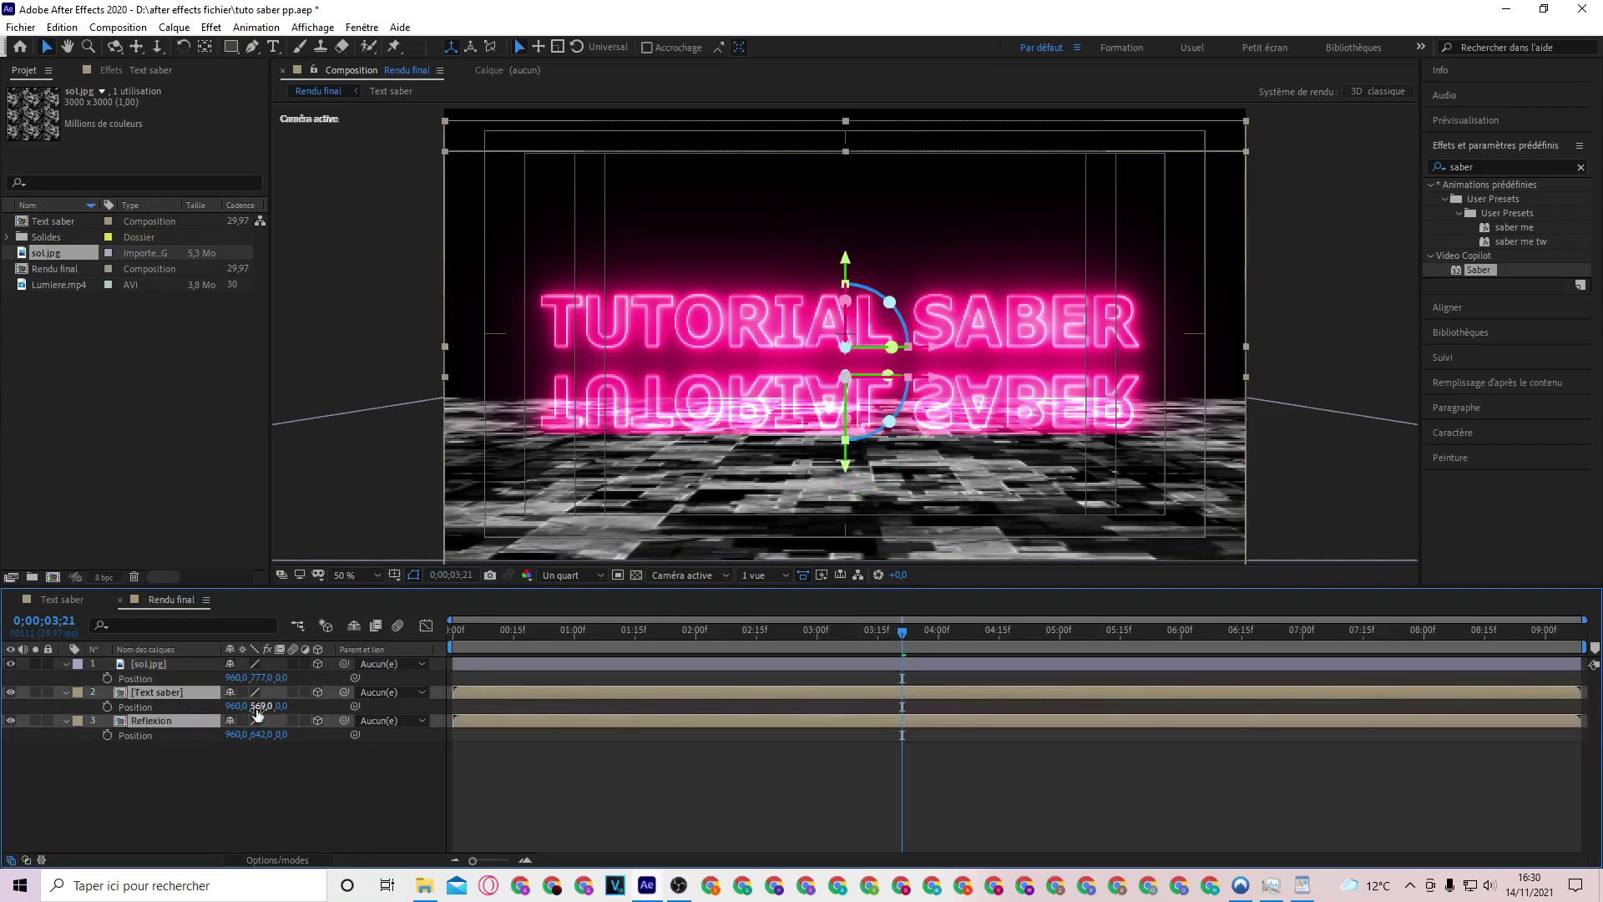
drag(259, 706, 421, 707)
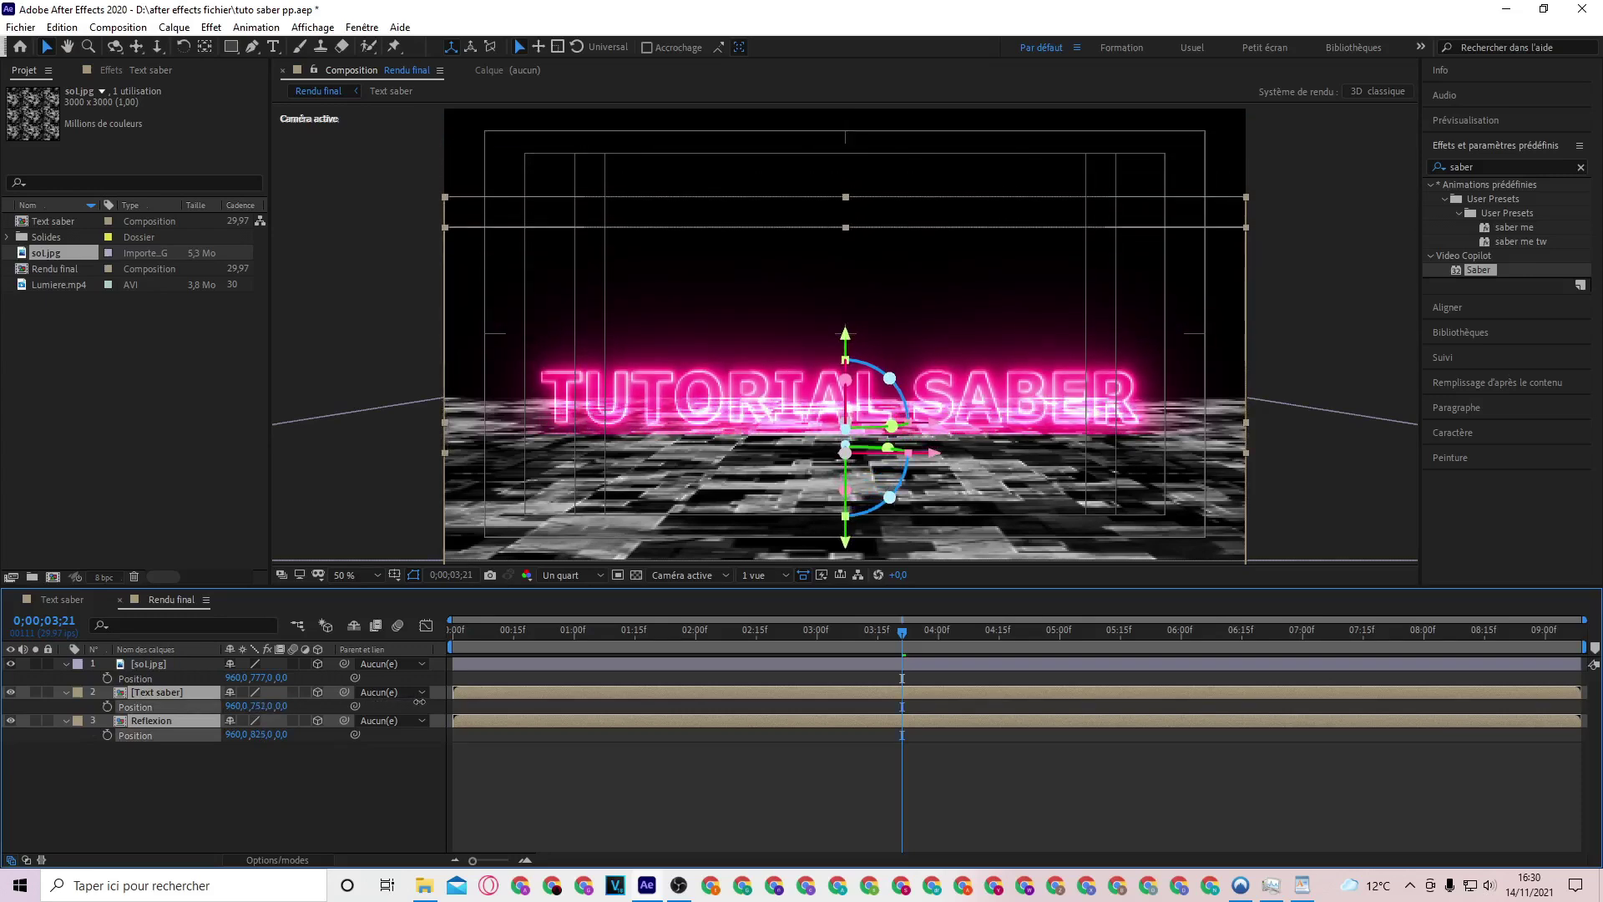
click(198, 763)
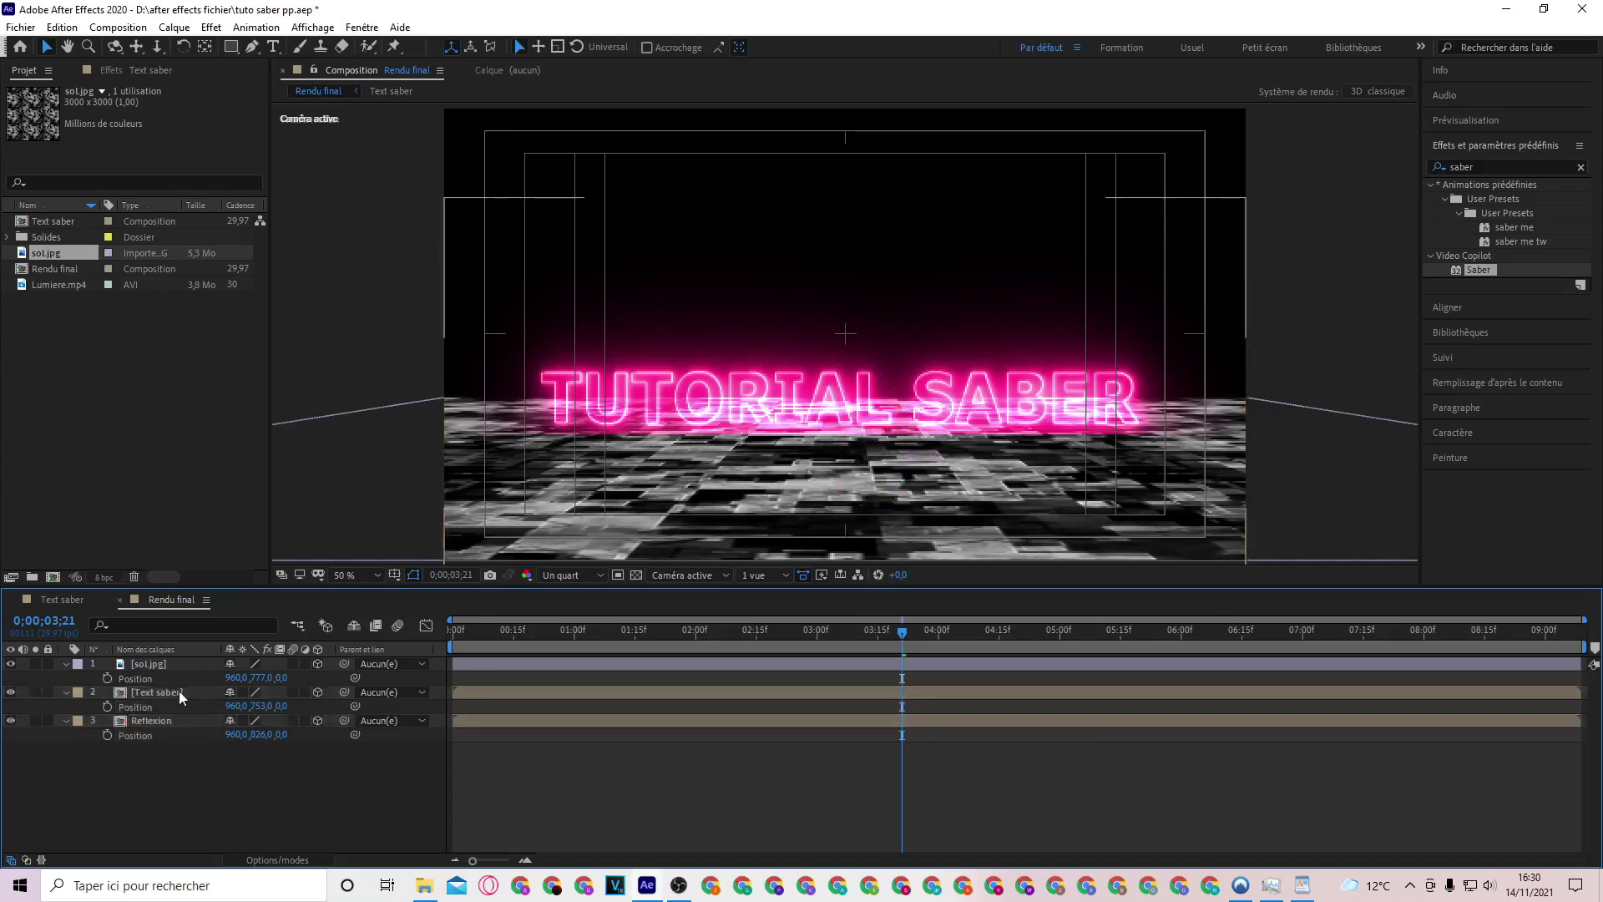
click(179, 692)
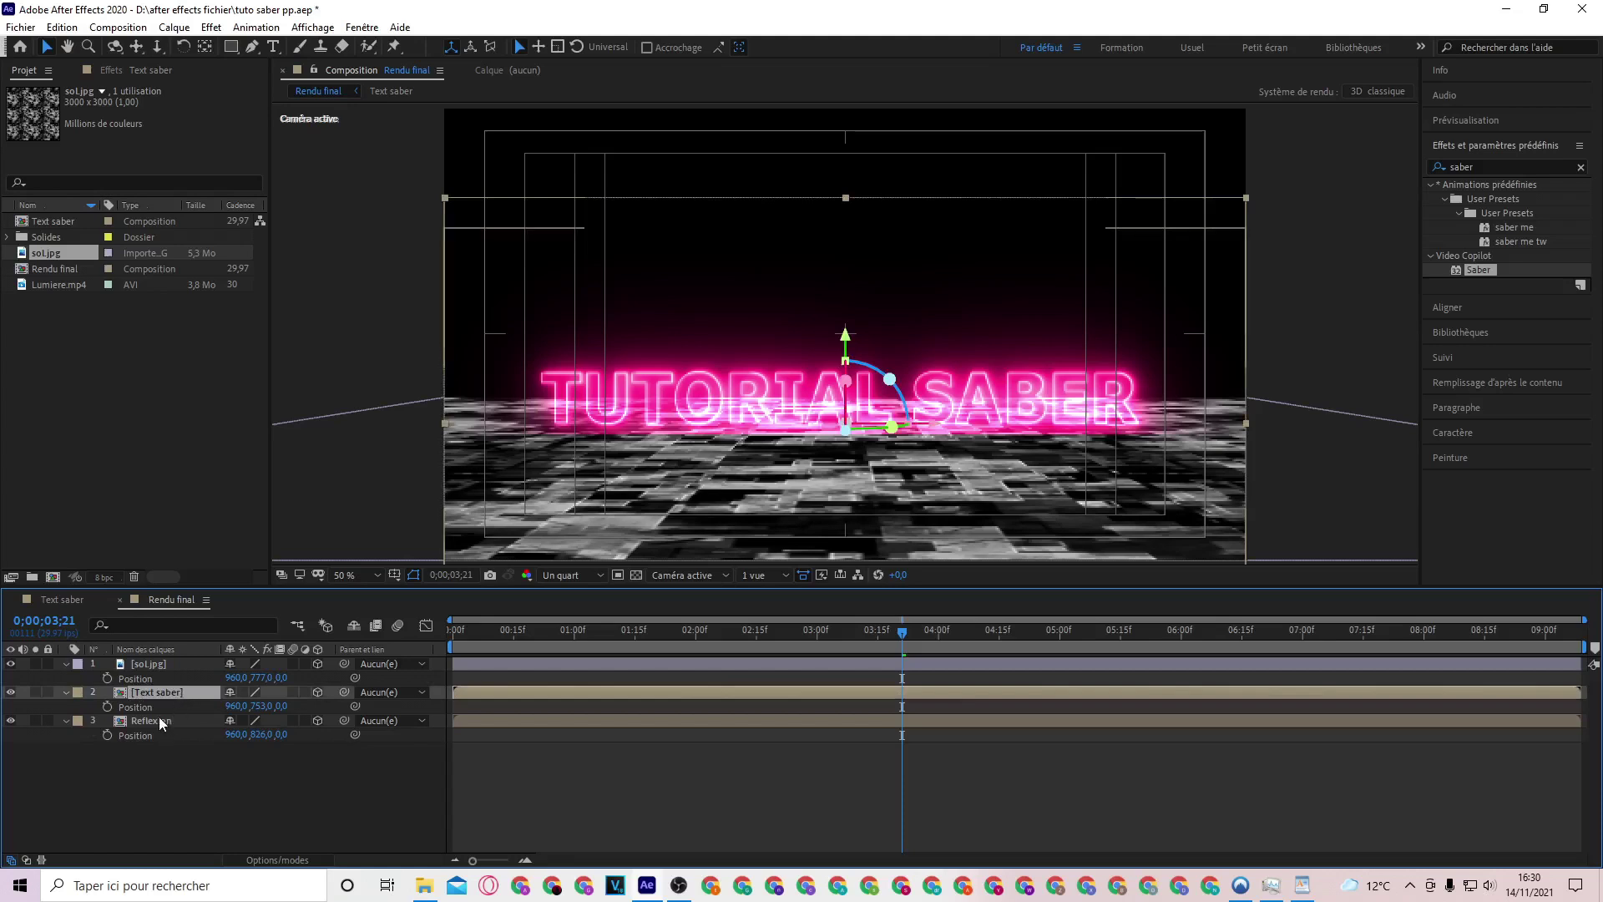
ctrl+click(159, 716)
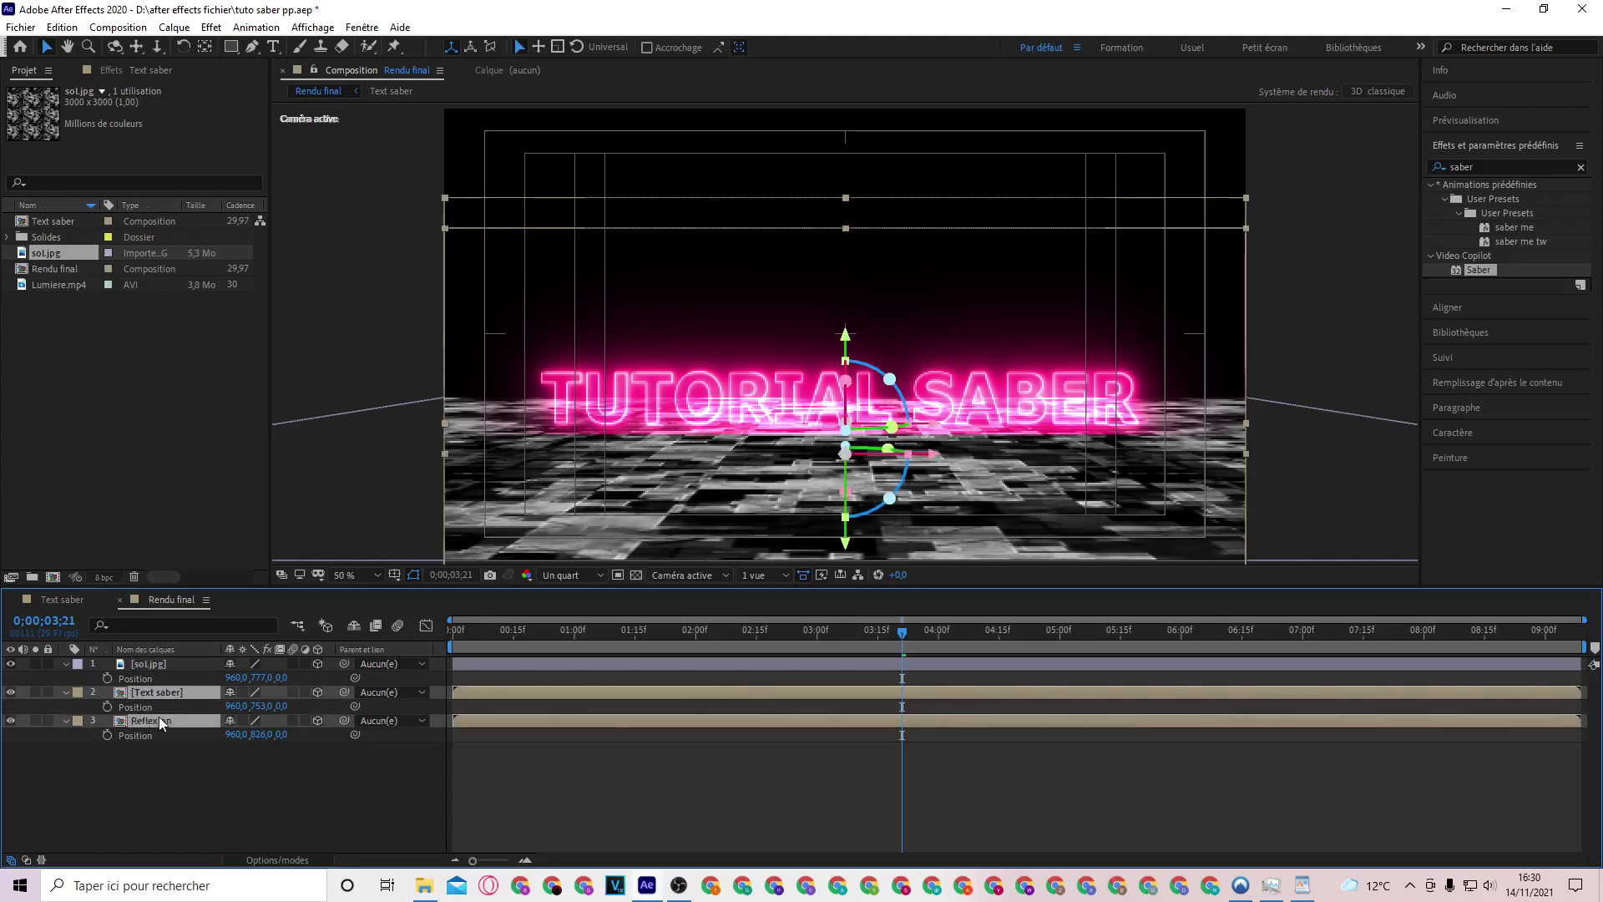
click(482, 753)
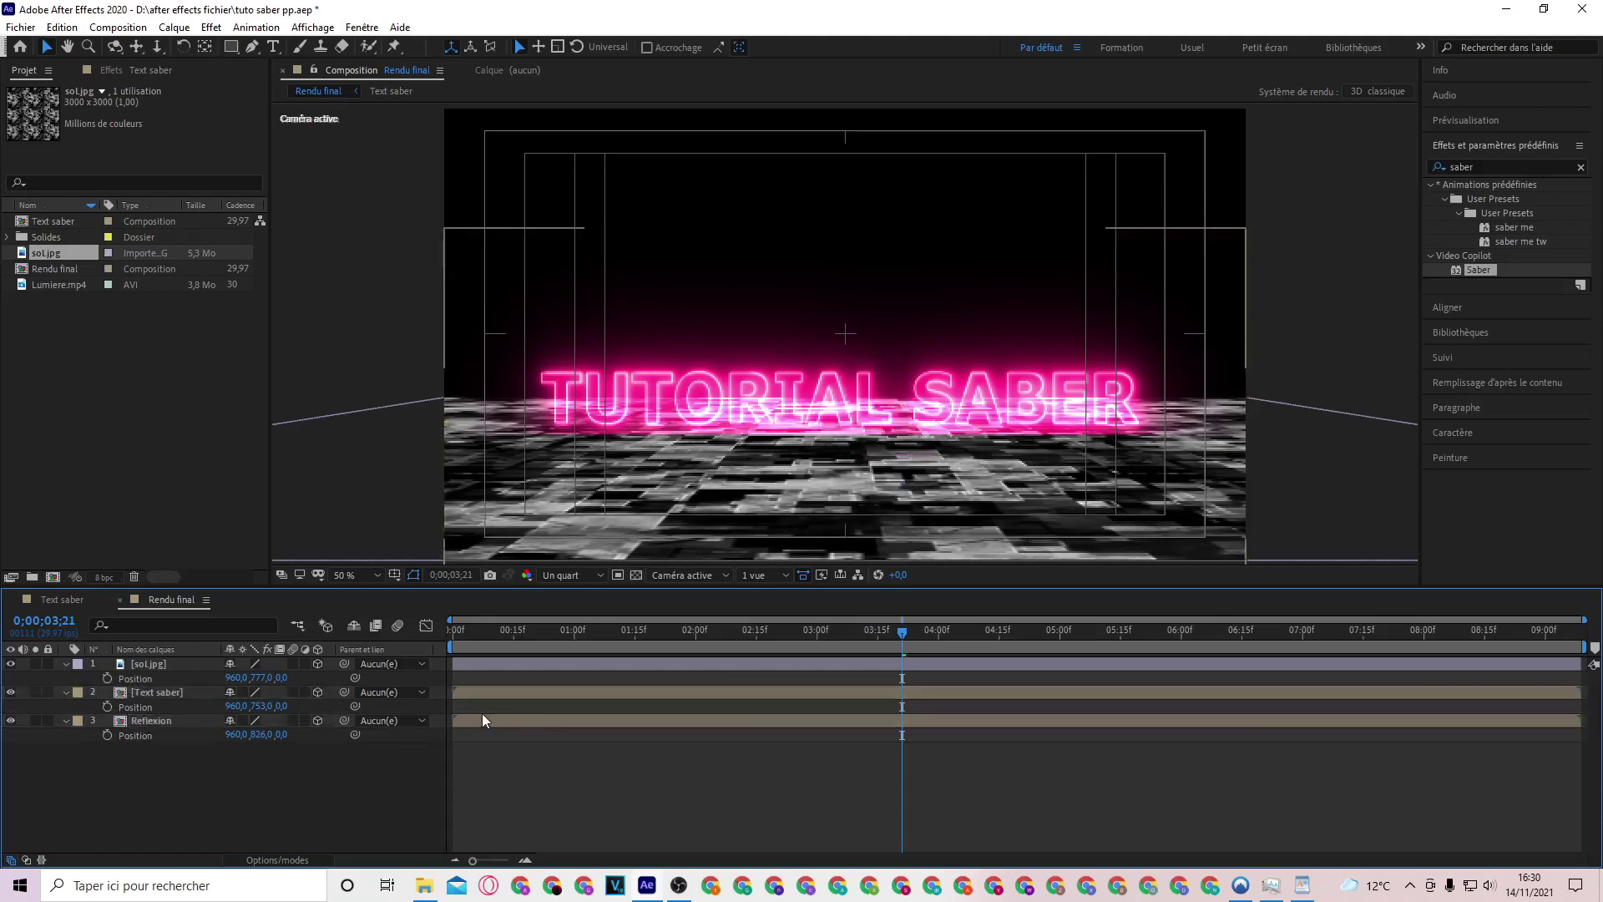
click(166, 664)
drag(194, 664, 193, 735)
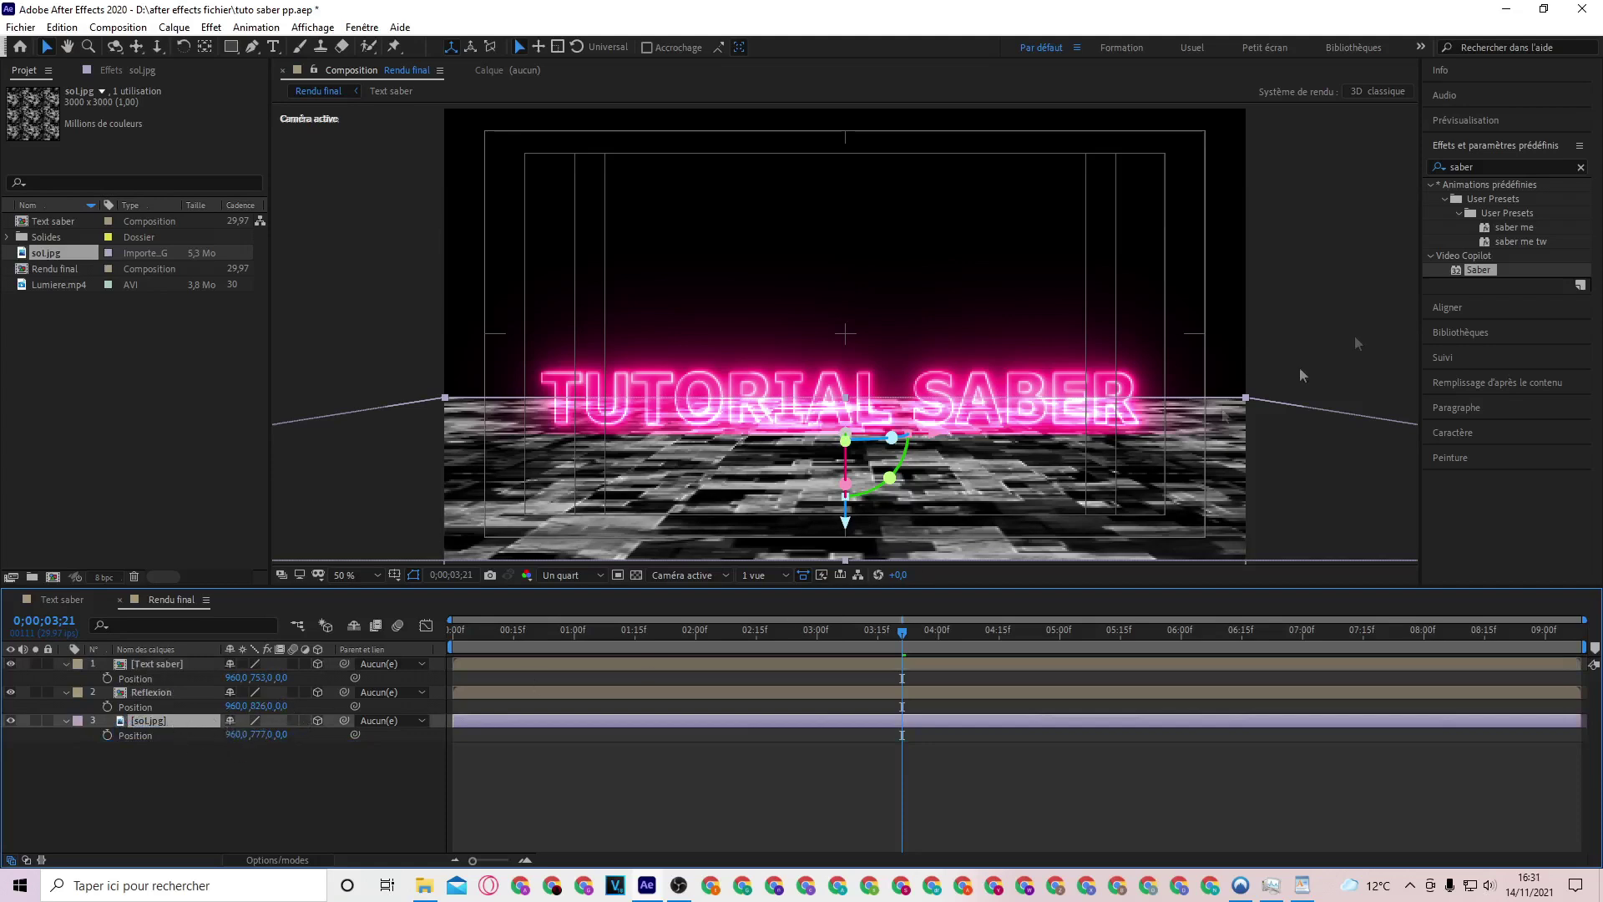
Apply Juxtaposition directionnelle to sol.jpg with output width 400 and output height 500
click(1580, 167)
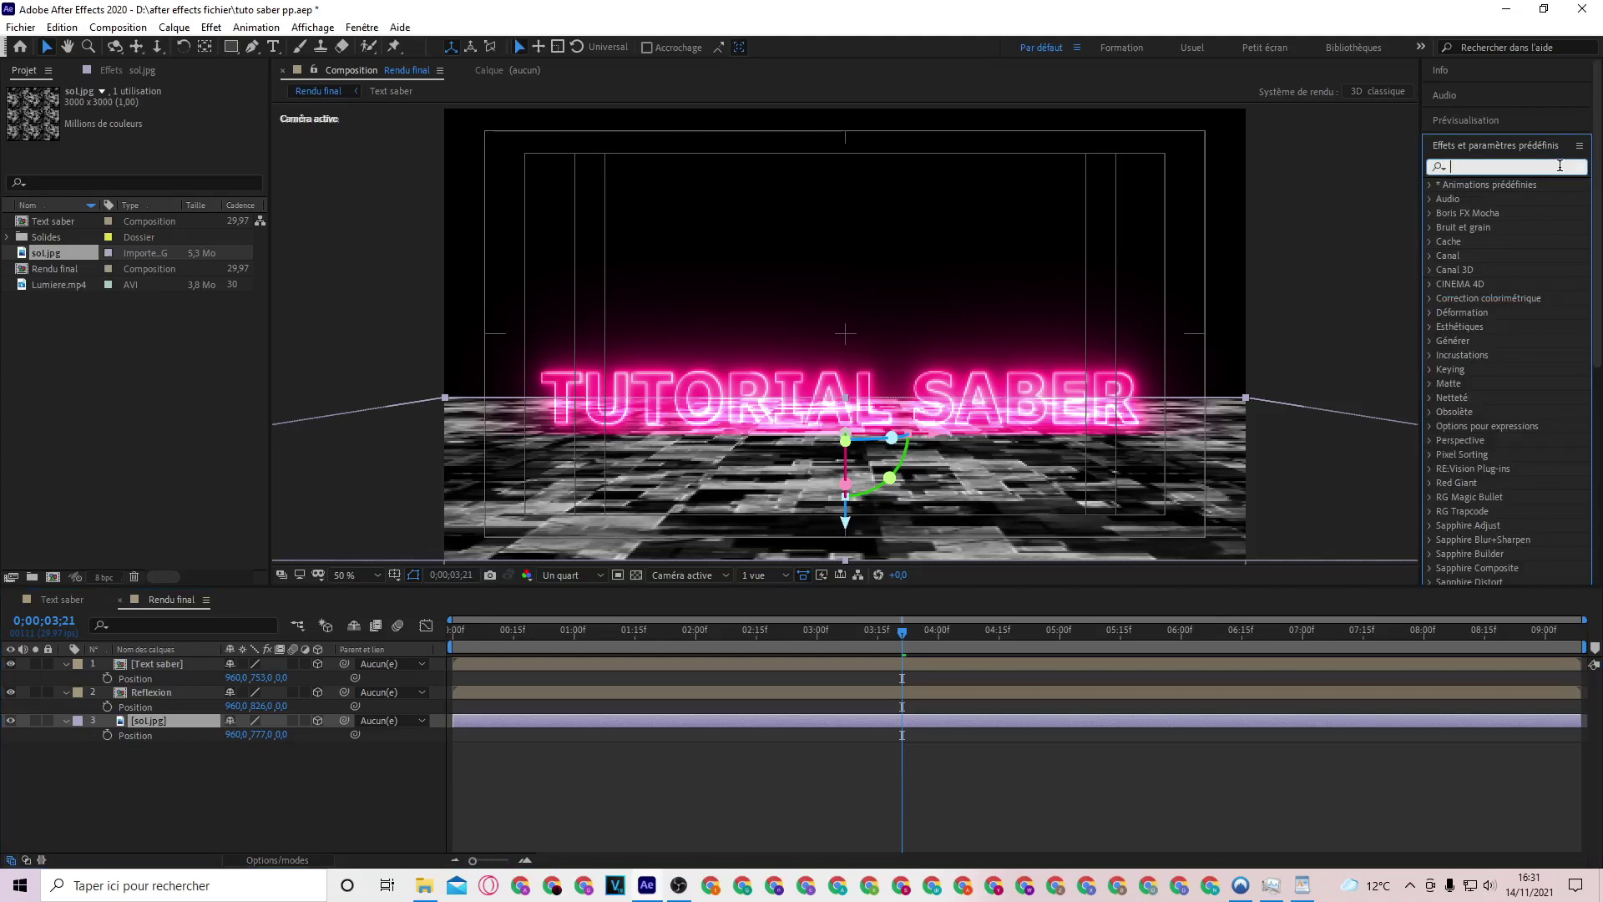
text(juxta)
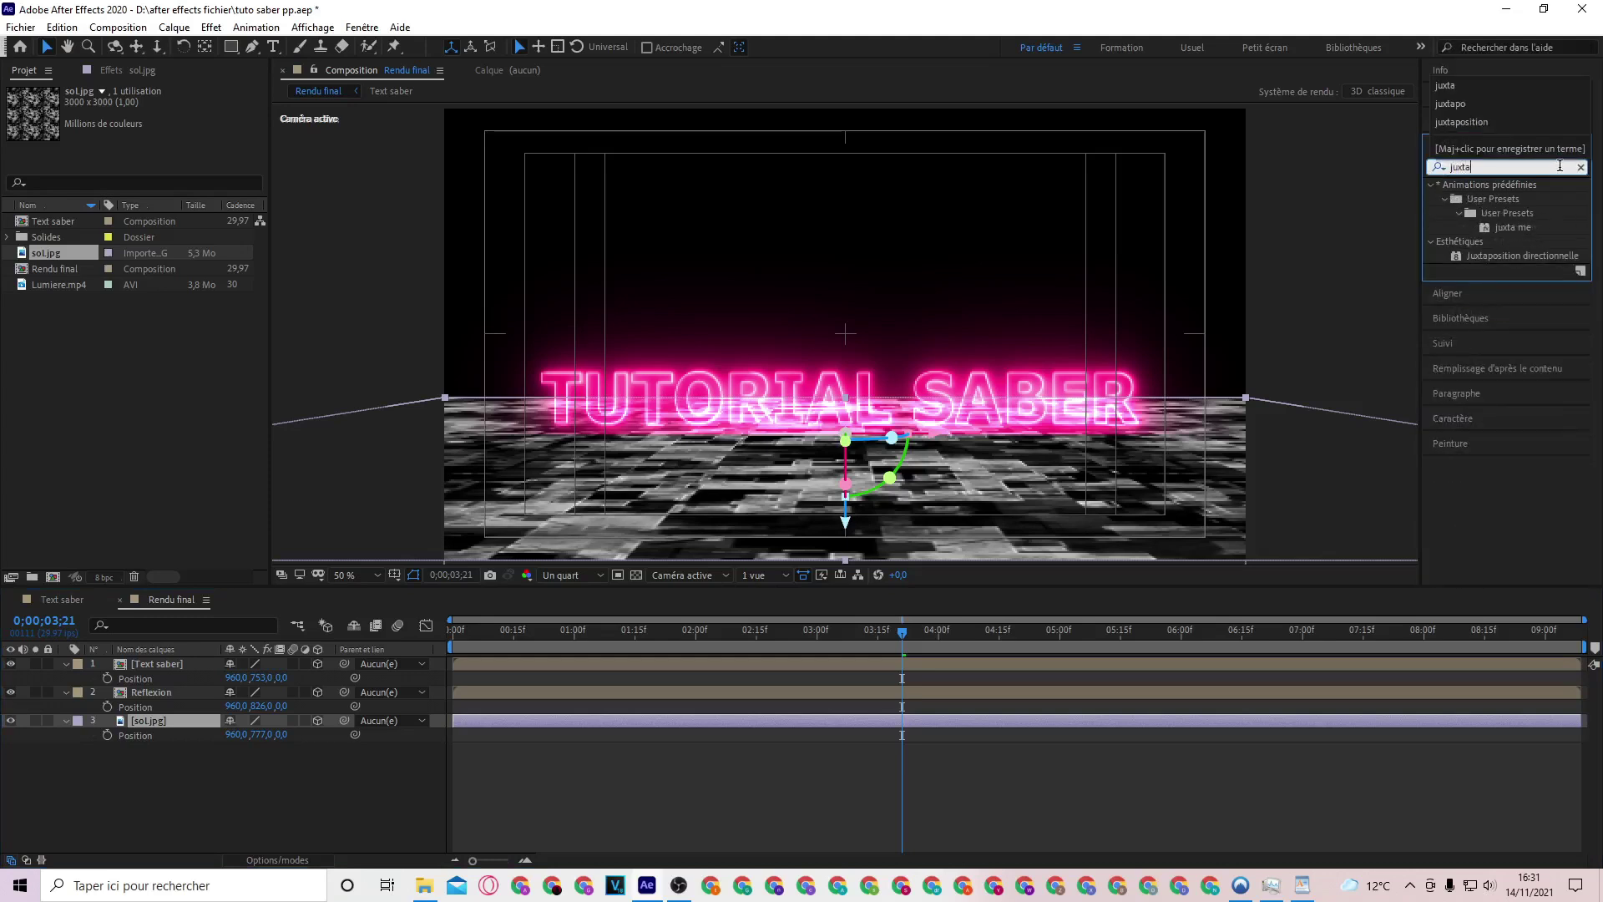
drag(1533, 256, 647, 722)
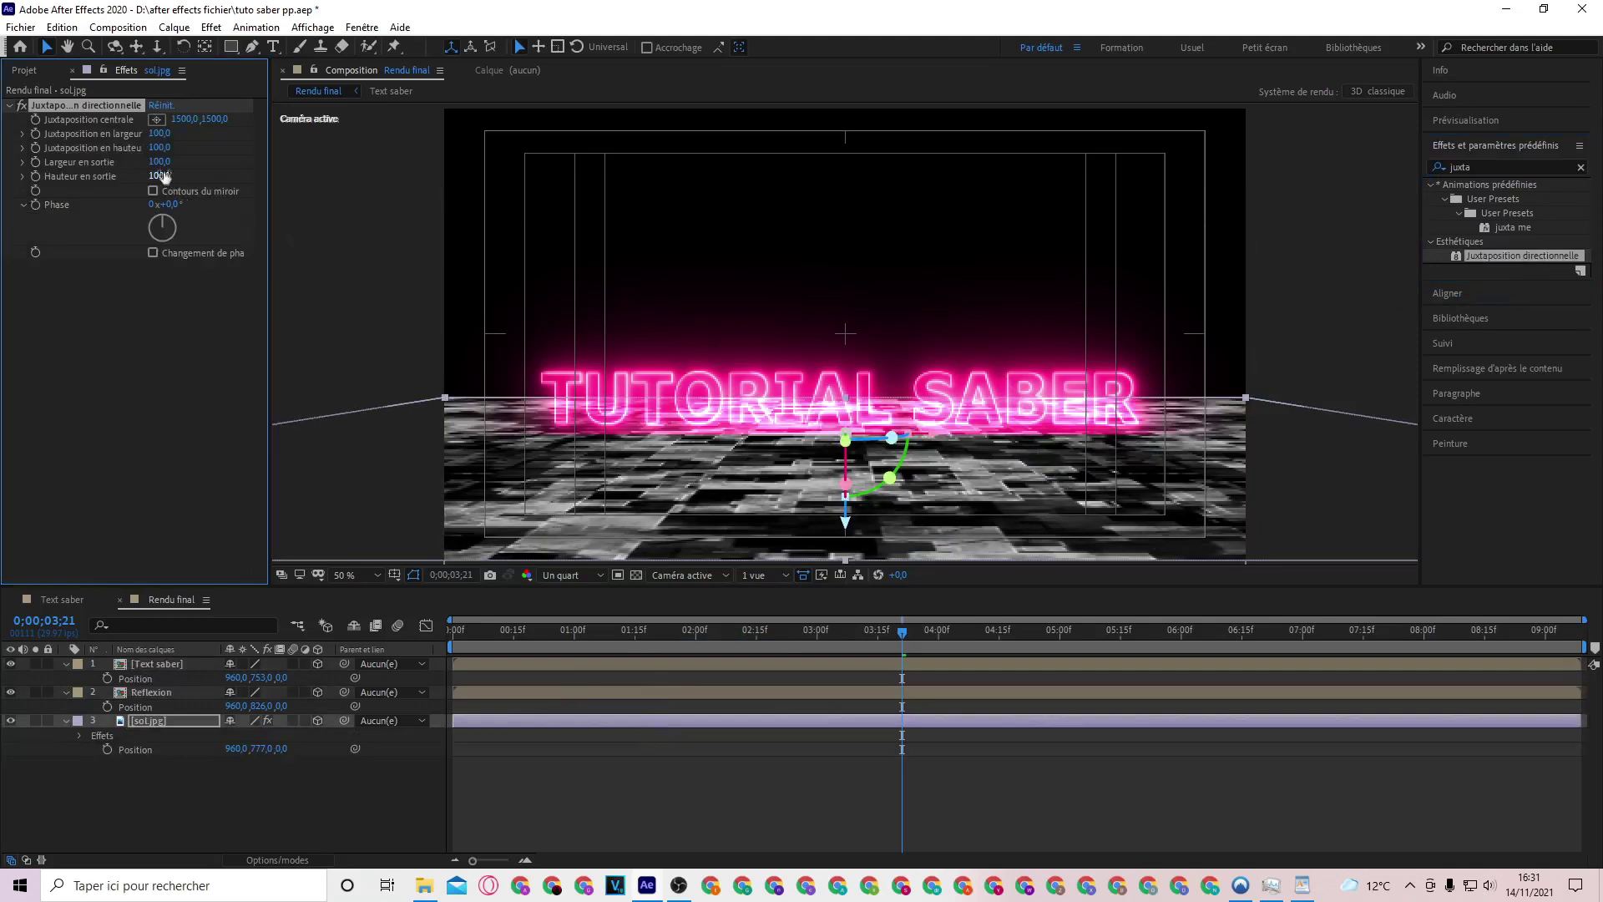
click(159, 164)
text(400)
key(Return)
click(158, 176)
text(500)
key(Return)
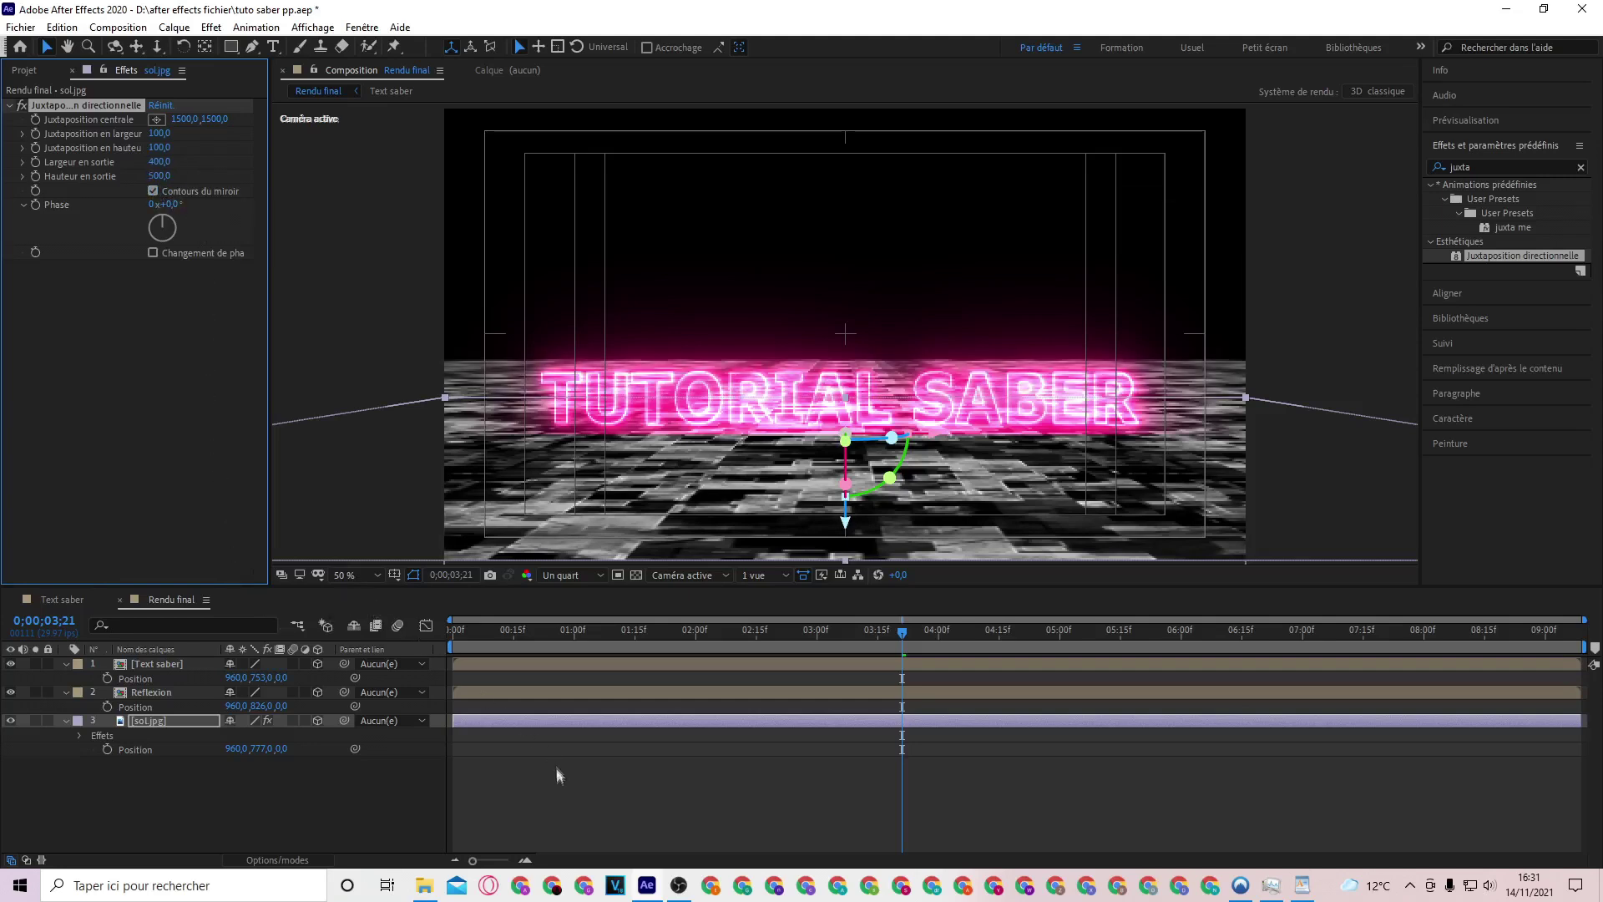
Reselect the sol.jpg floor layer and start precomposing it
click(557, 799)
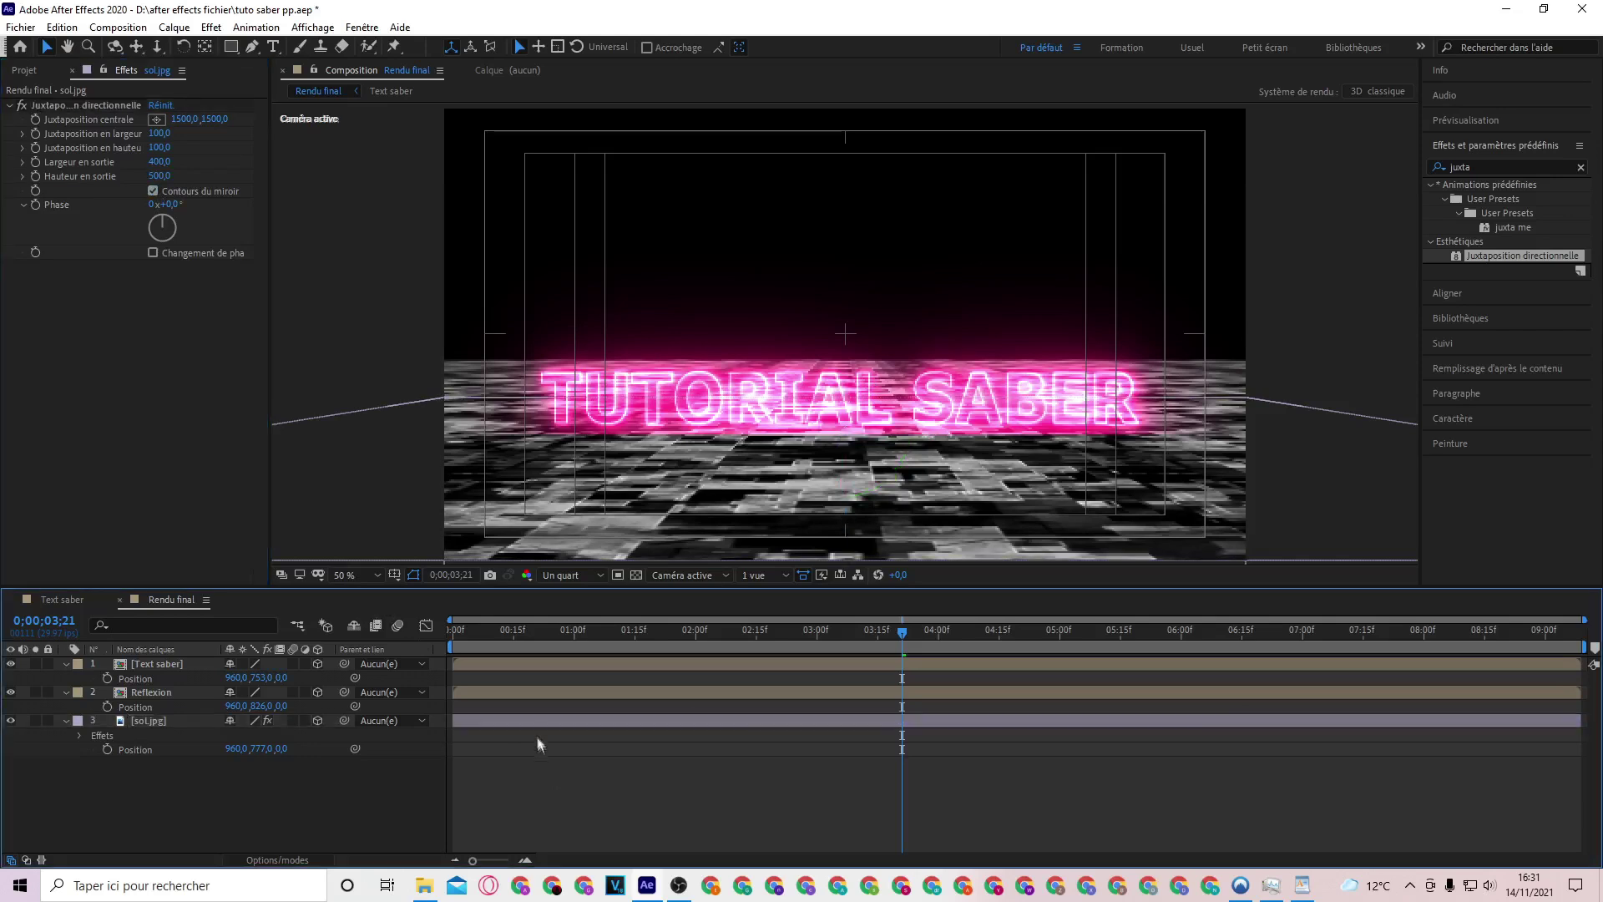
click(533, 720)
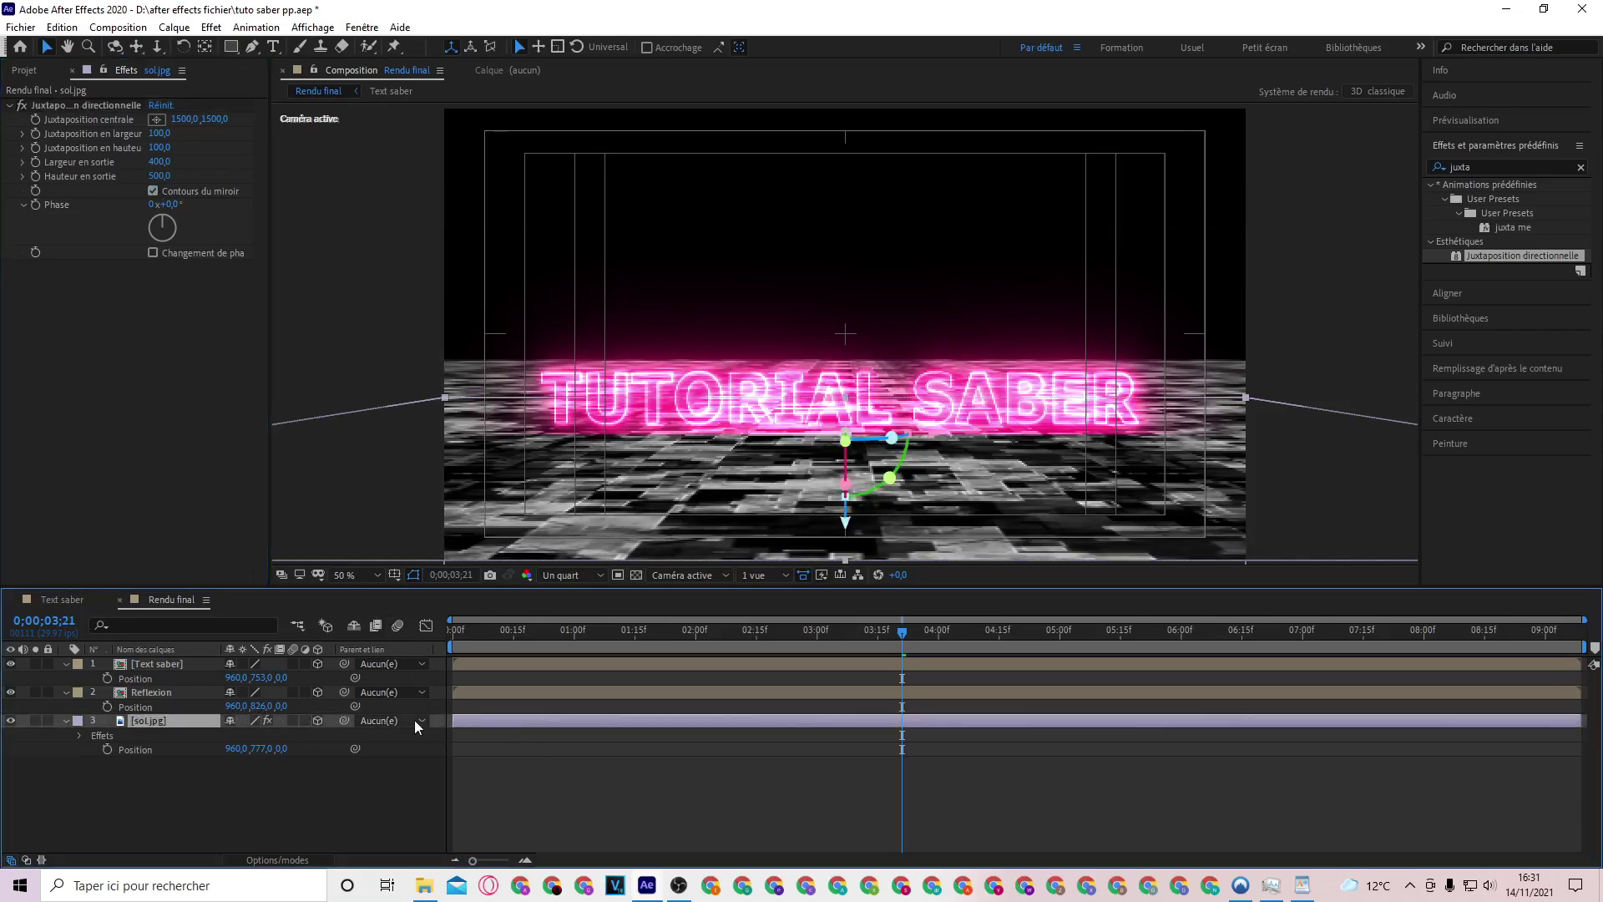
key(ctrl+shift+c)
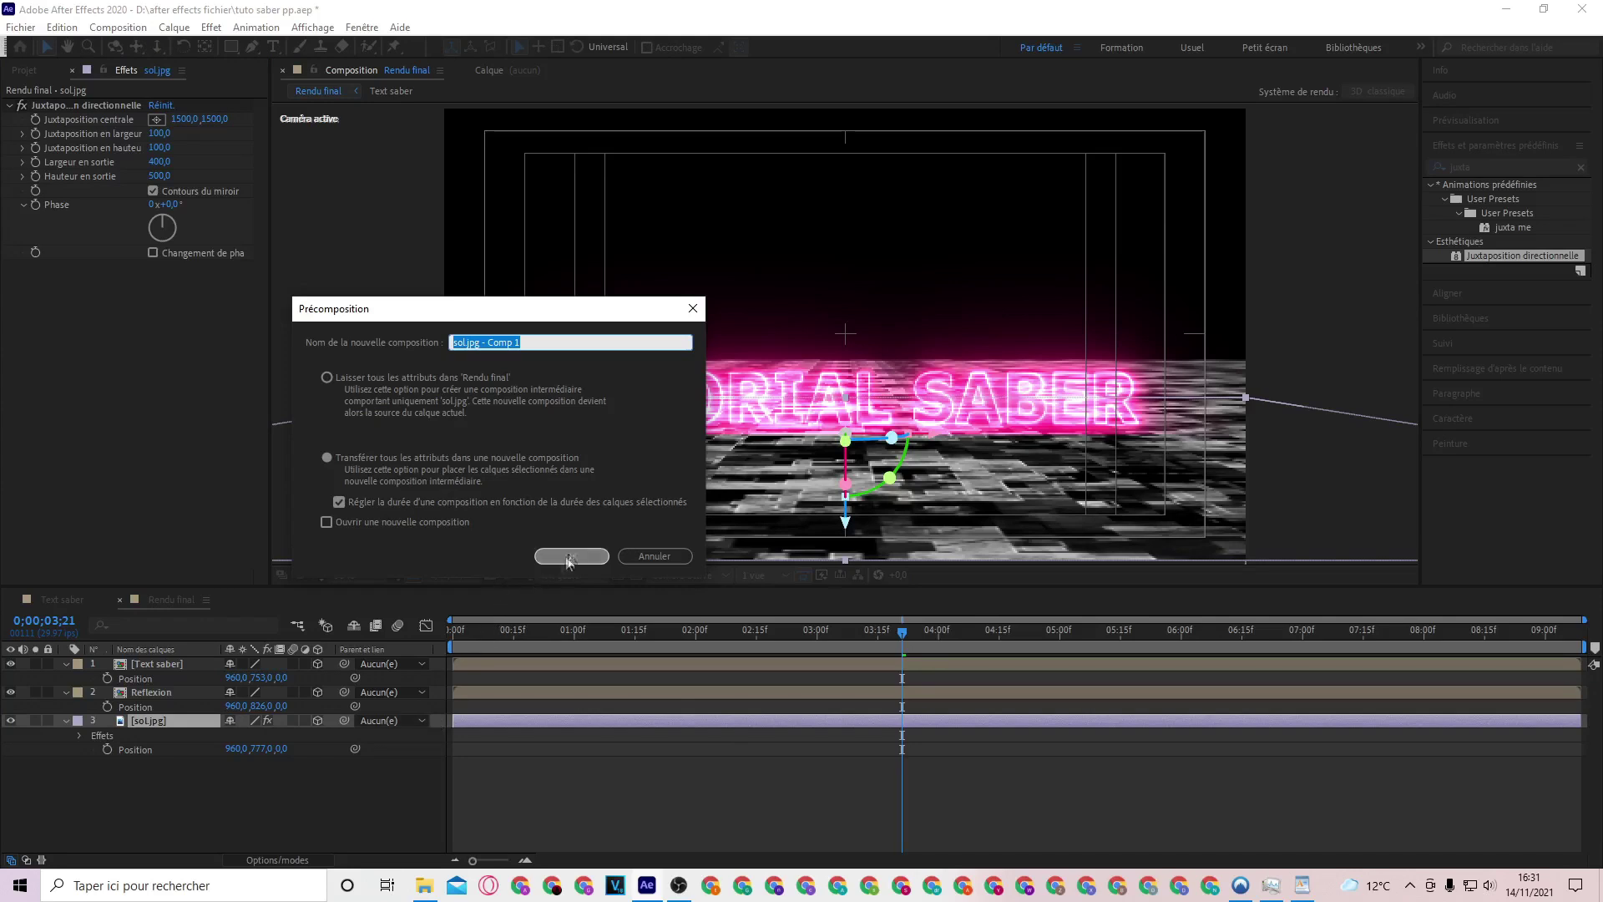
Precompose sol.jpg into sol.jpg - Comp 1, collapse its transformations, and hide the precomp
click(572, 556)
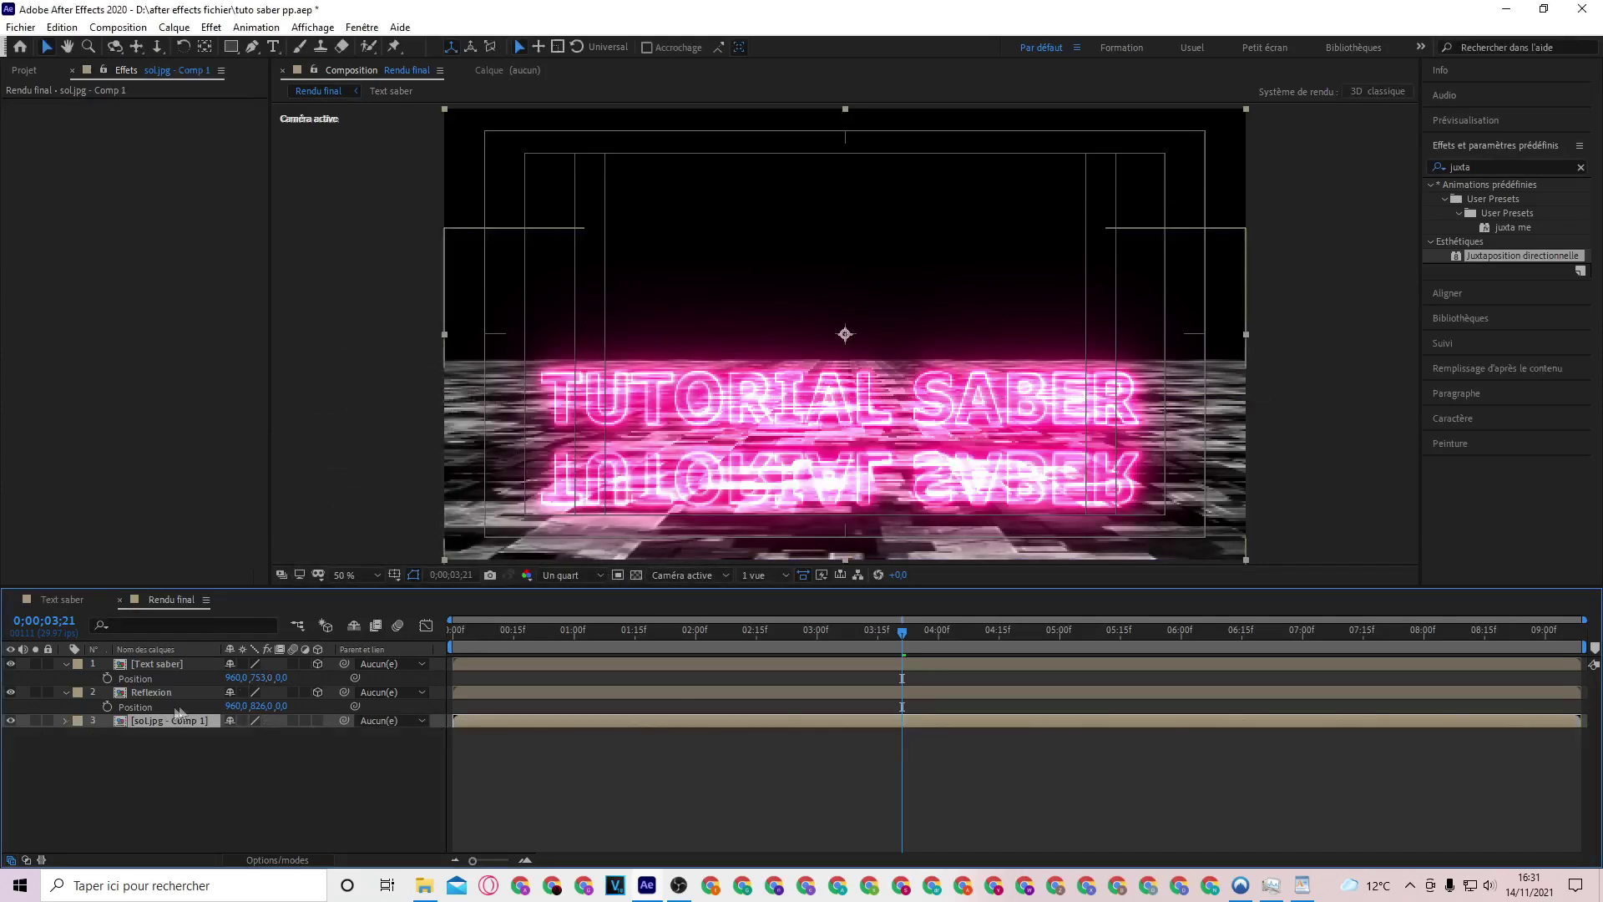
click(243, 721)
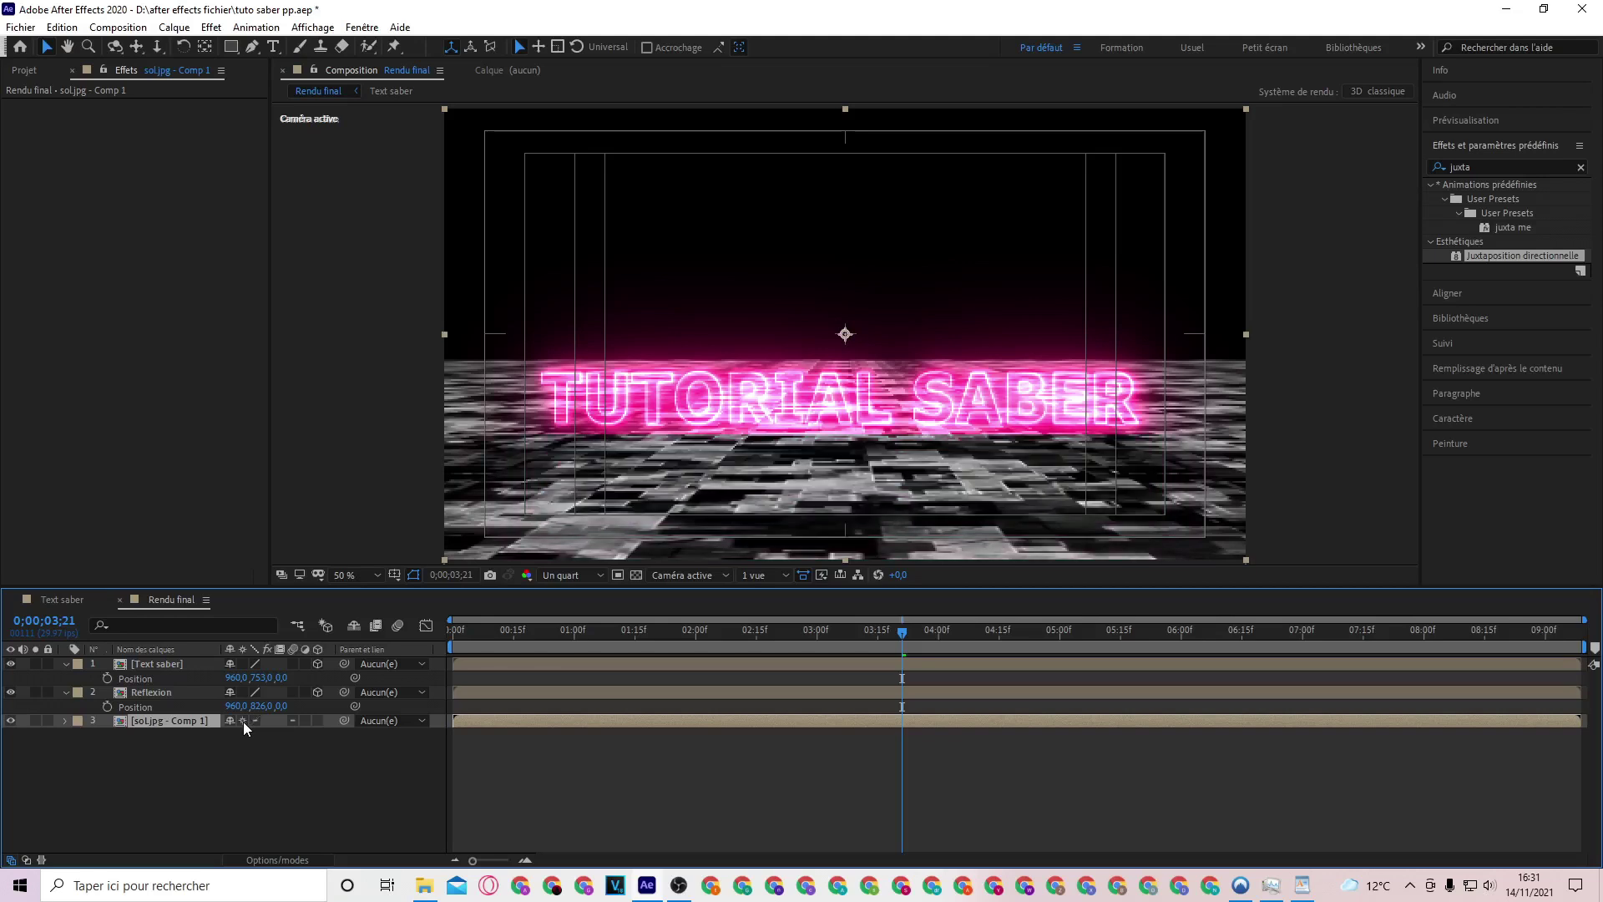
click(10, 721)
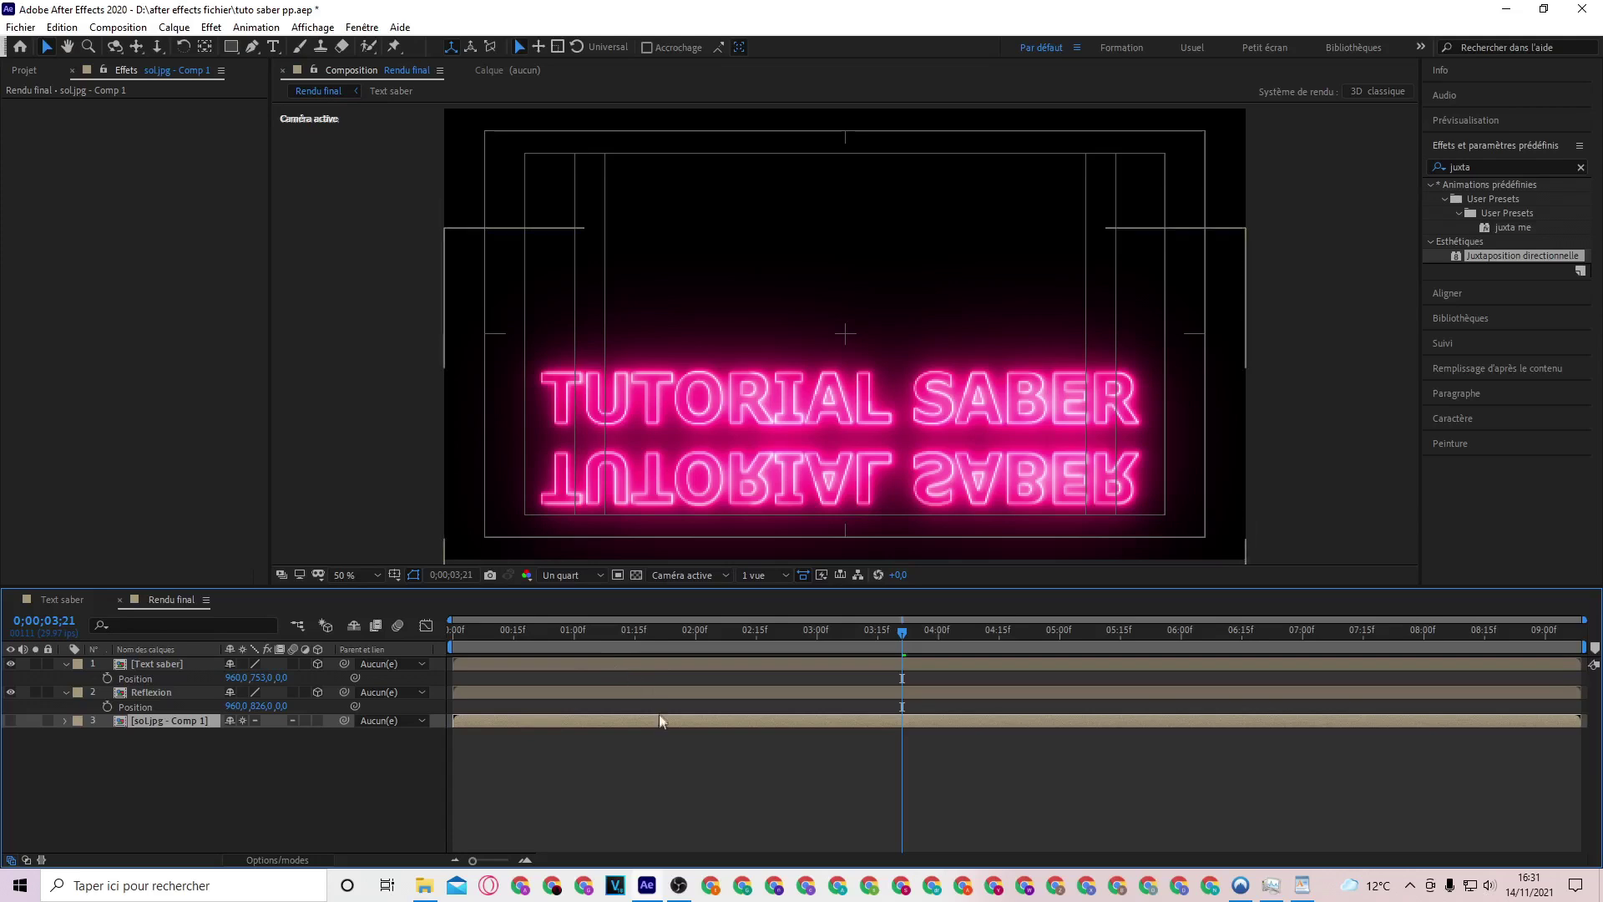
click(502, 692)
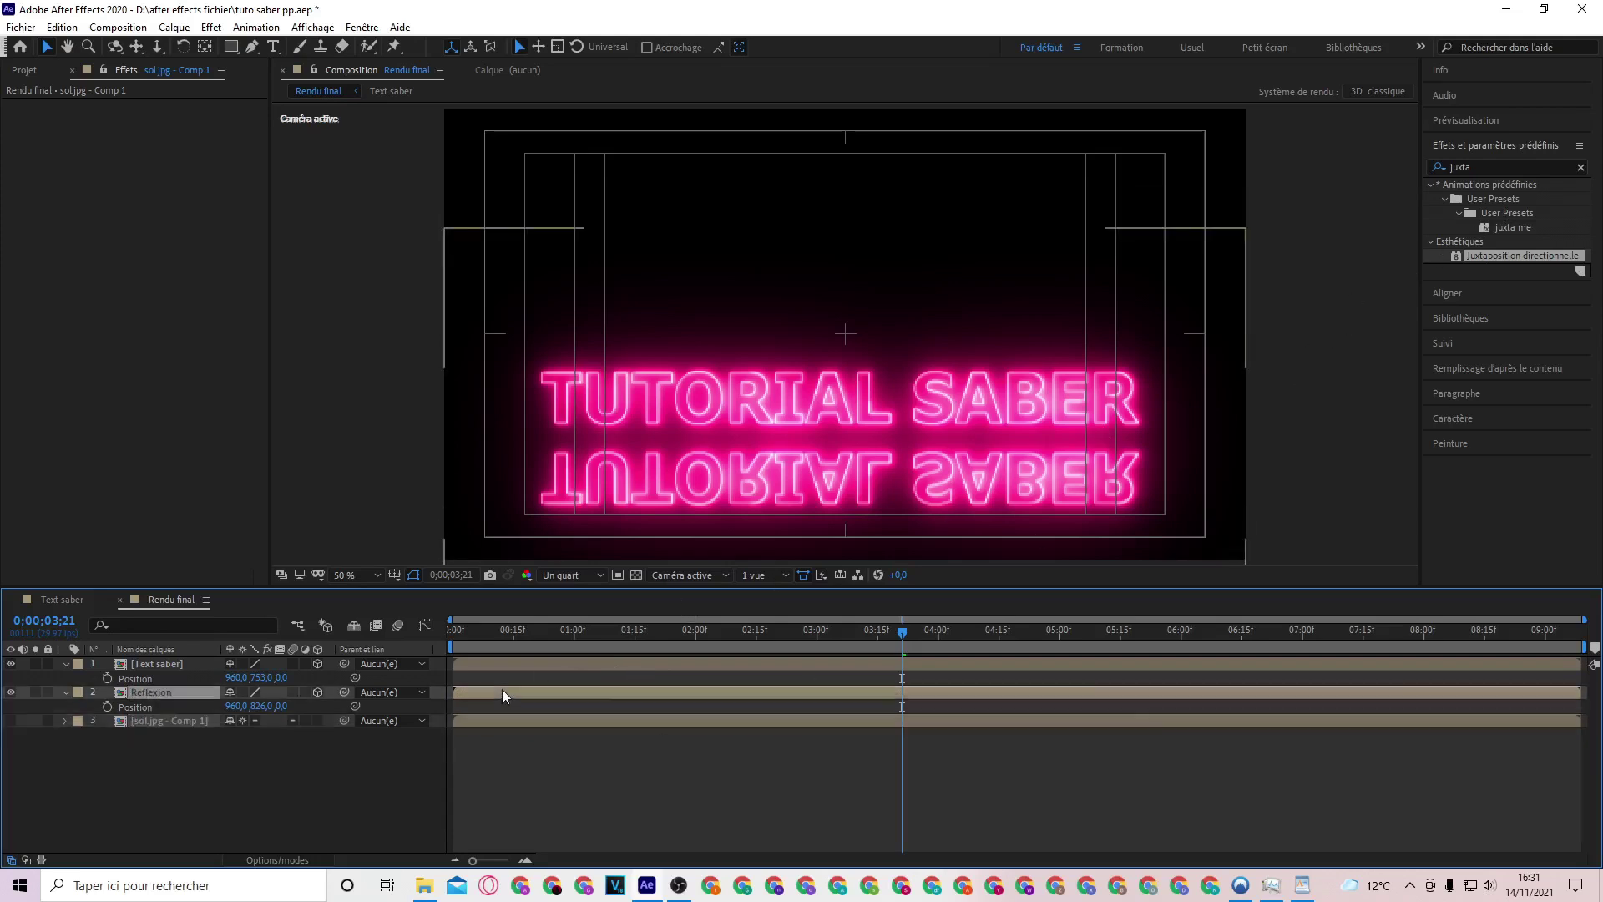
right_click(348, 496)
Add a new adjustment layer and apply Flou composite to it
mouse_move(537, 501)
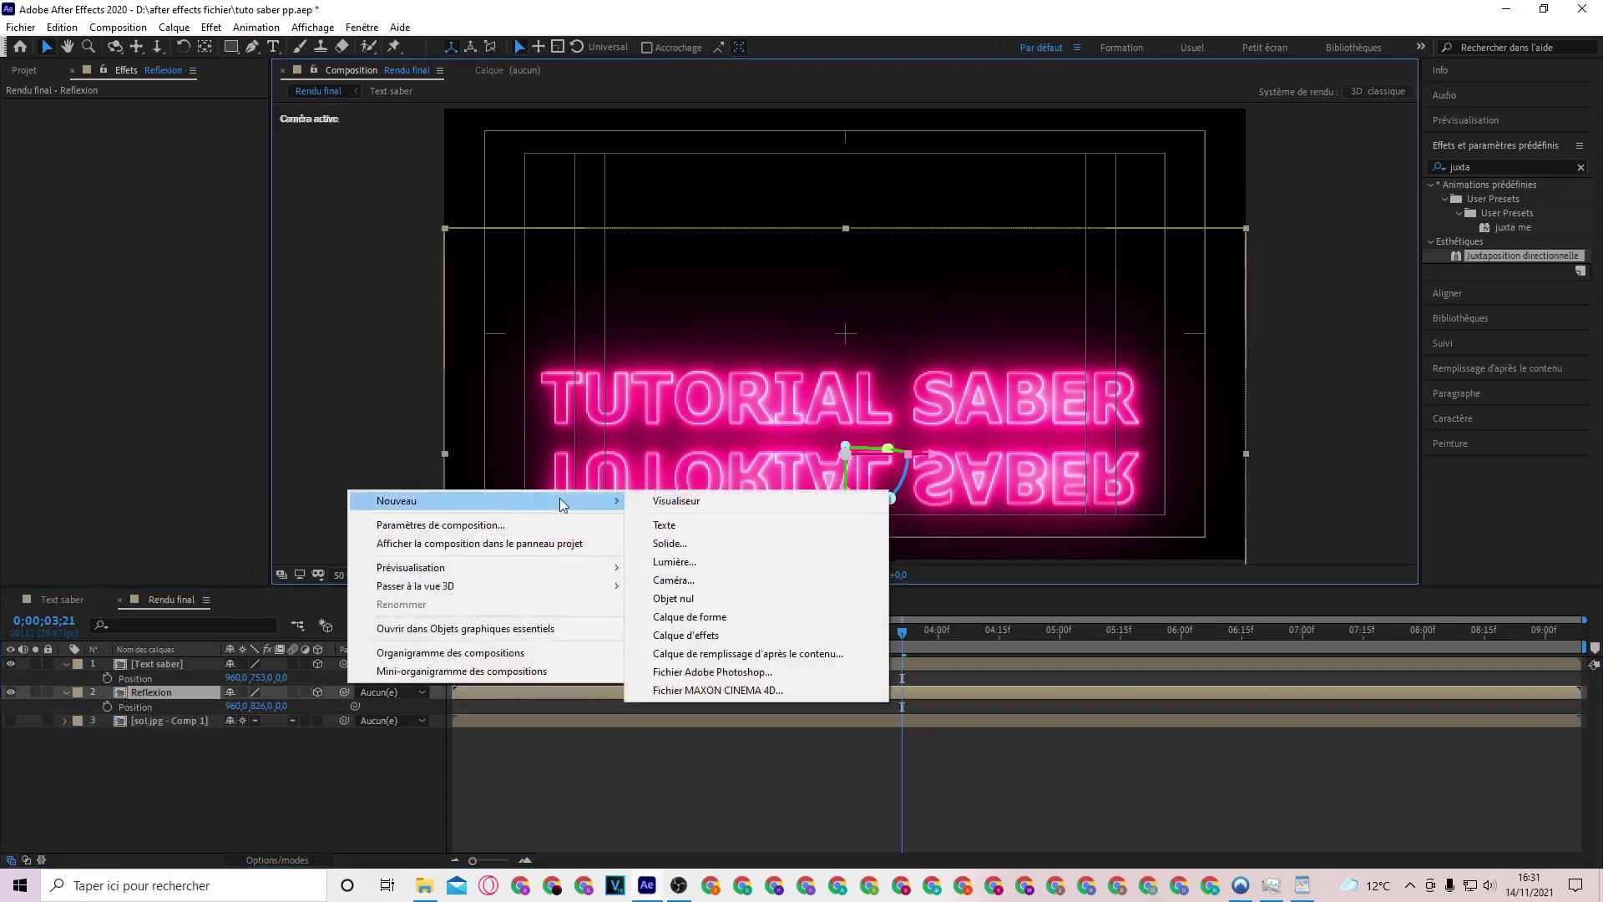
click(689, 634)
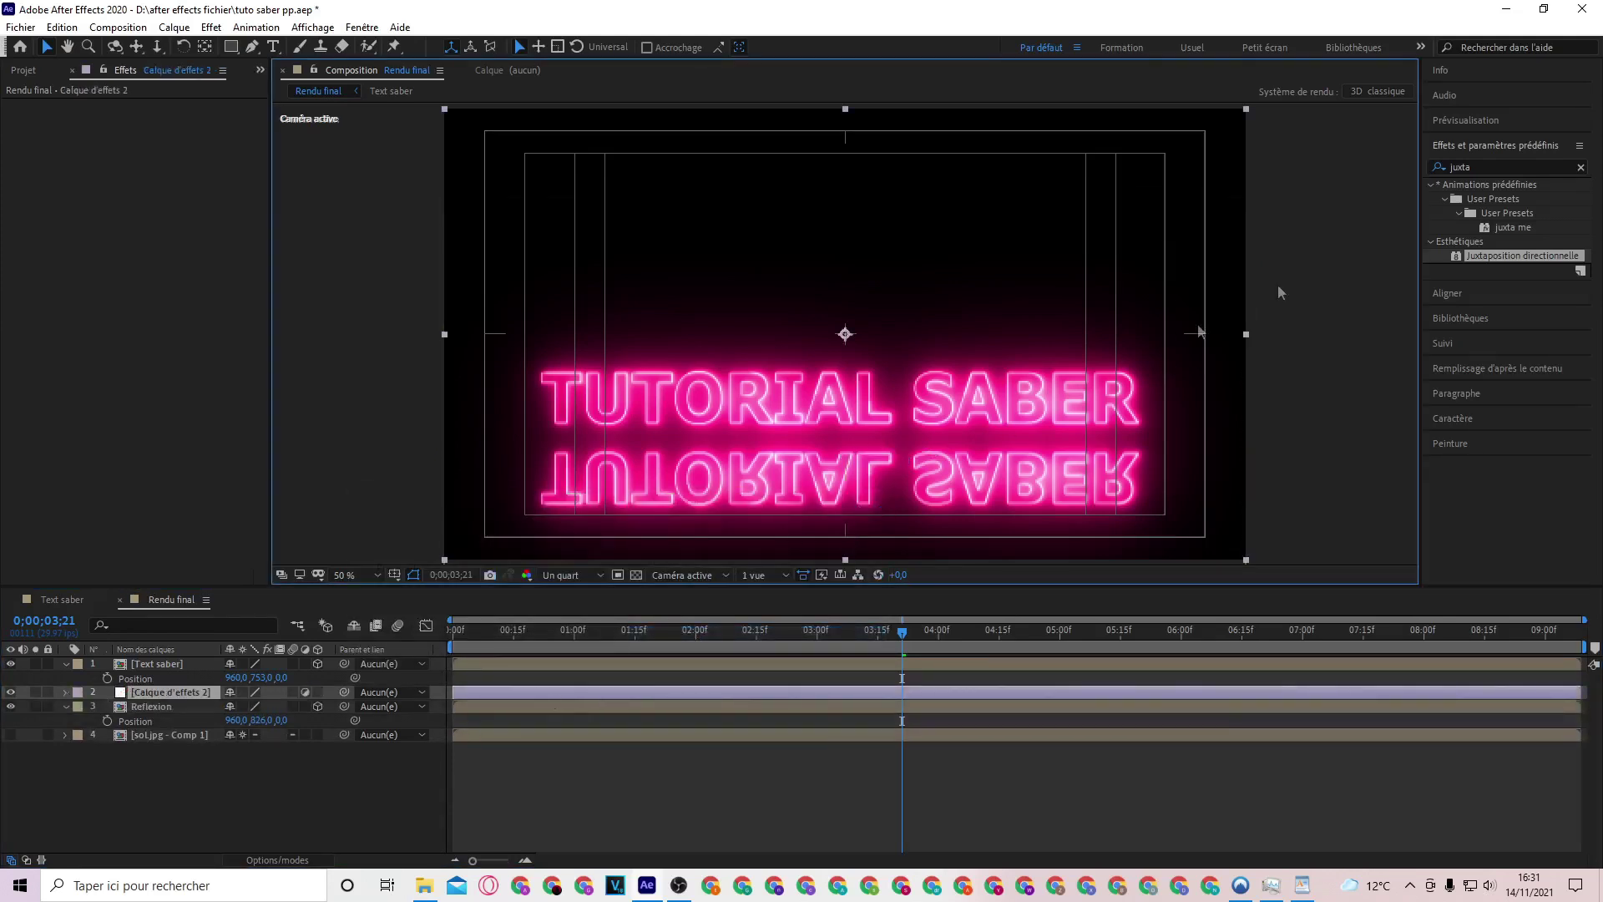
click(1580, 167)
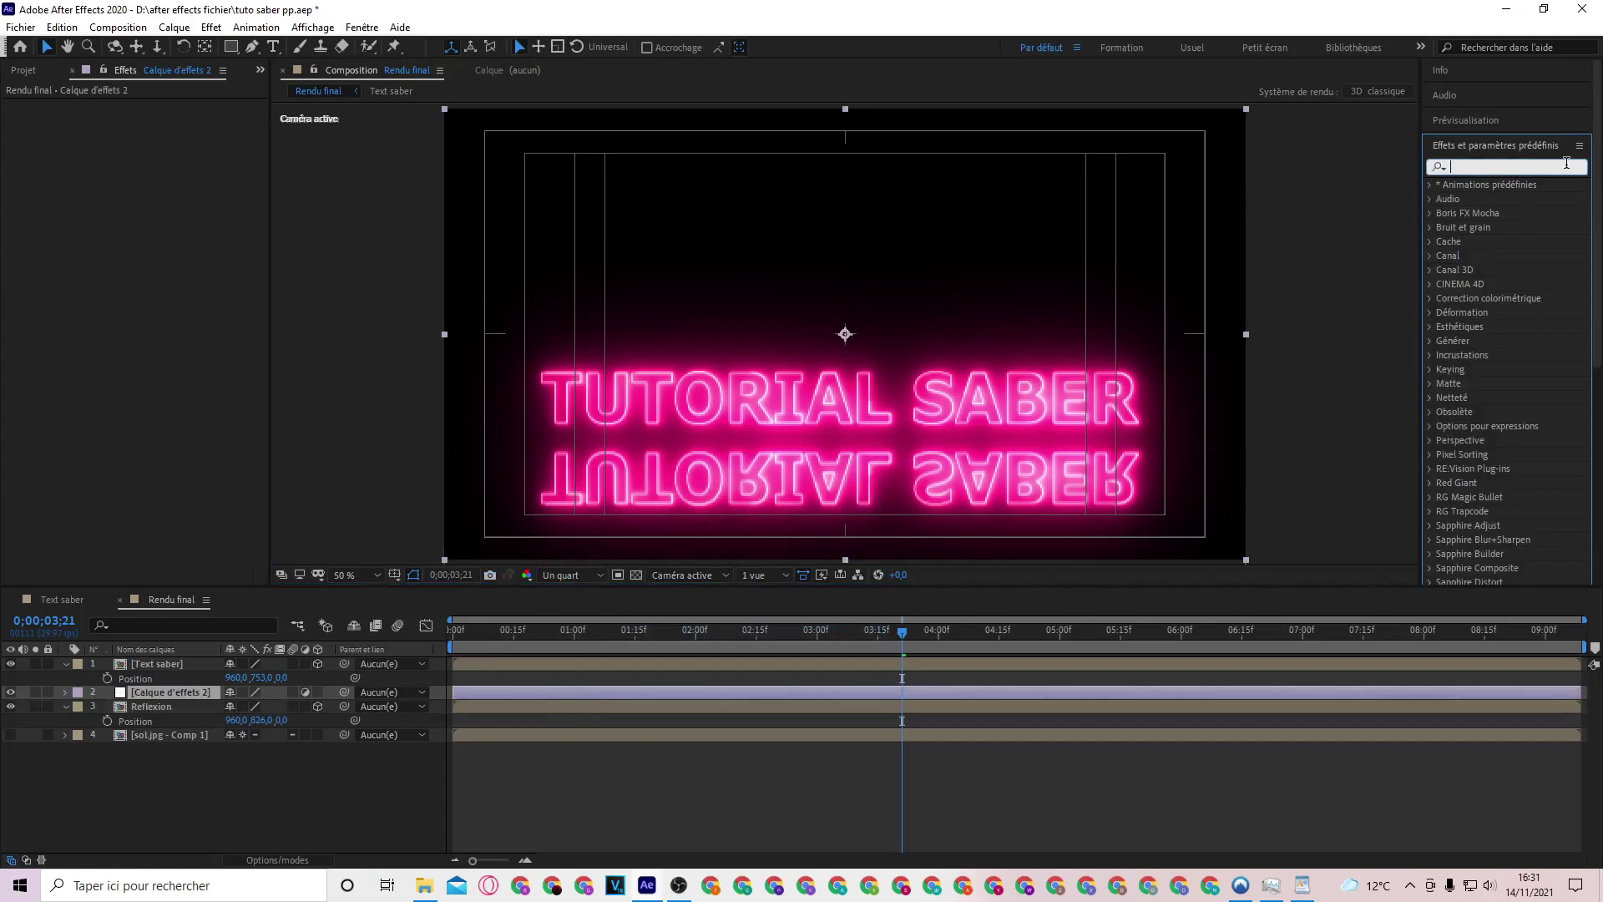
text(flou compos)
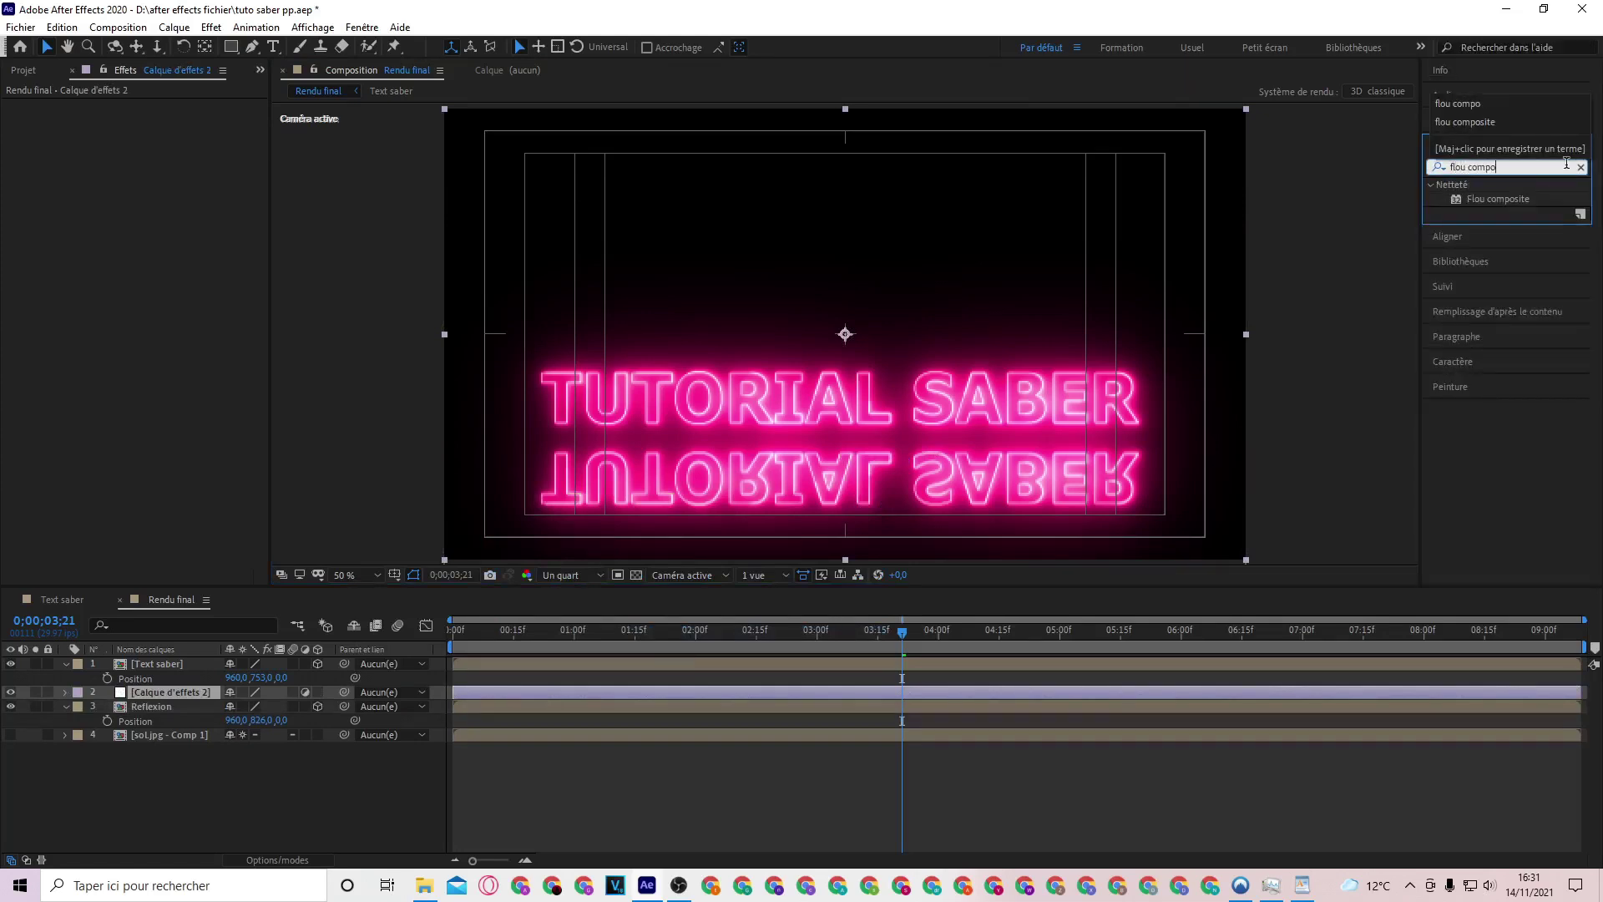
drag(1515, 197, 766, 698)
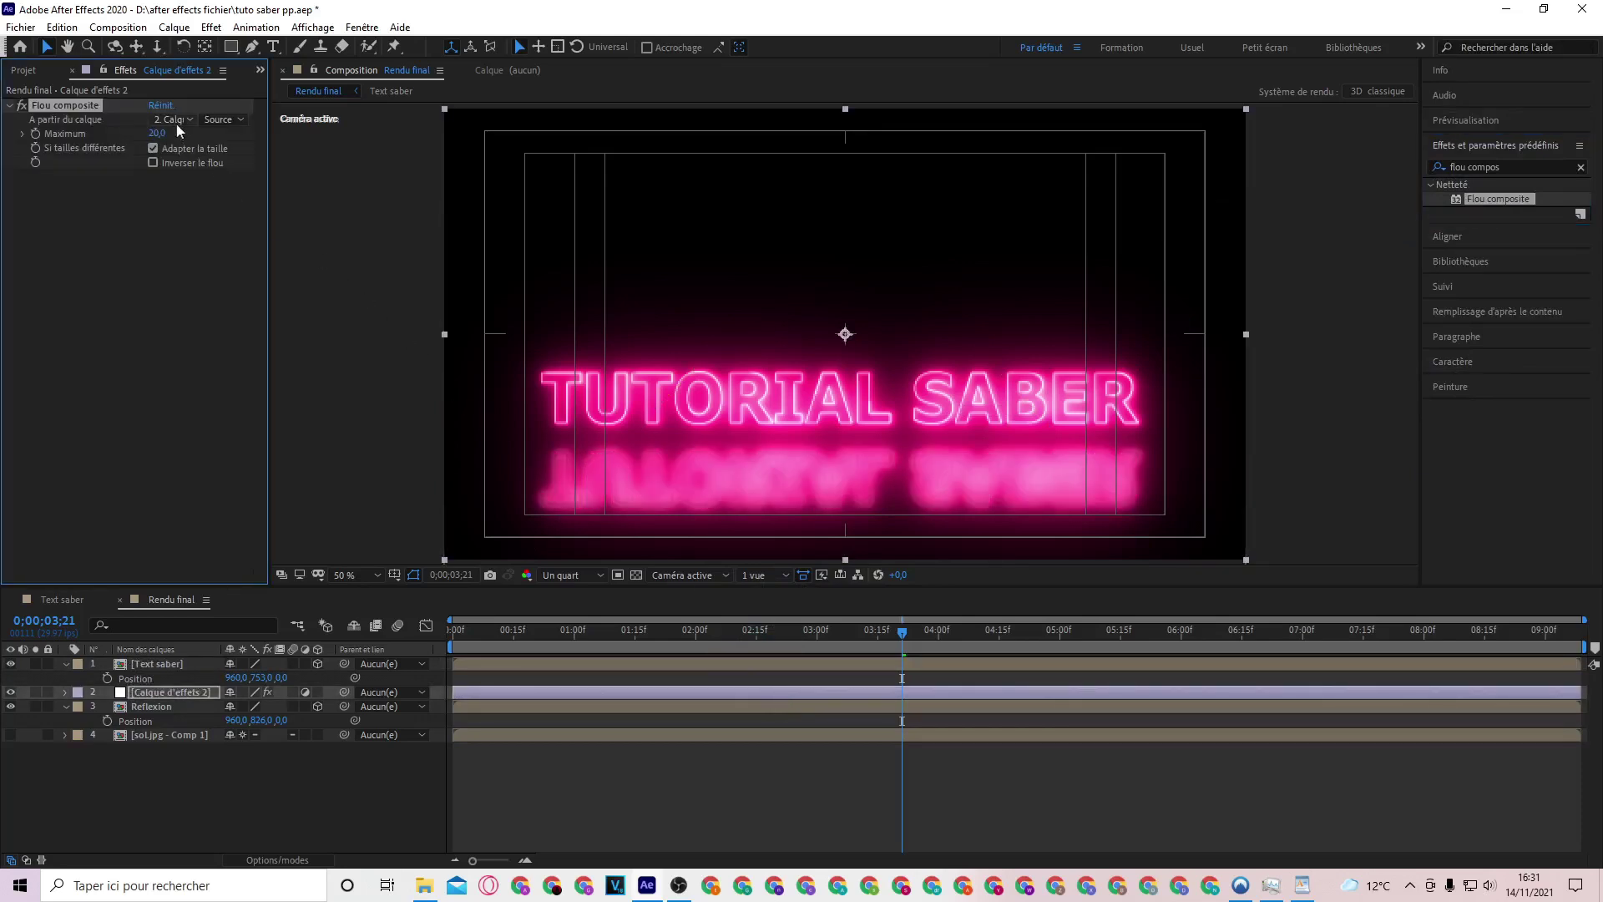
Set the blur source layer to sol.jpg - Comp 1 and enable Inverser le flou
click(170, 122)
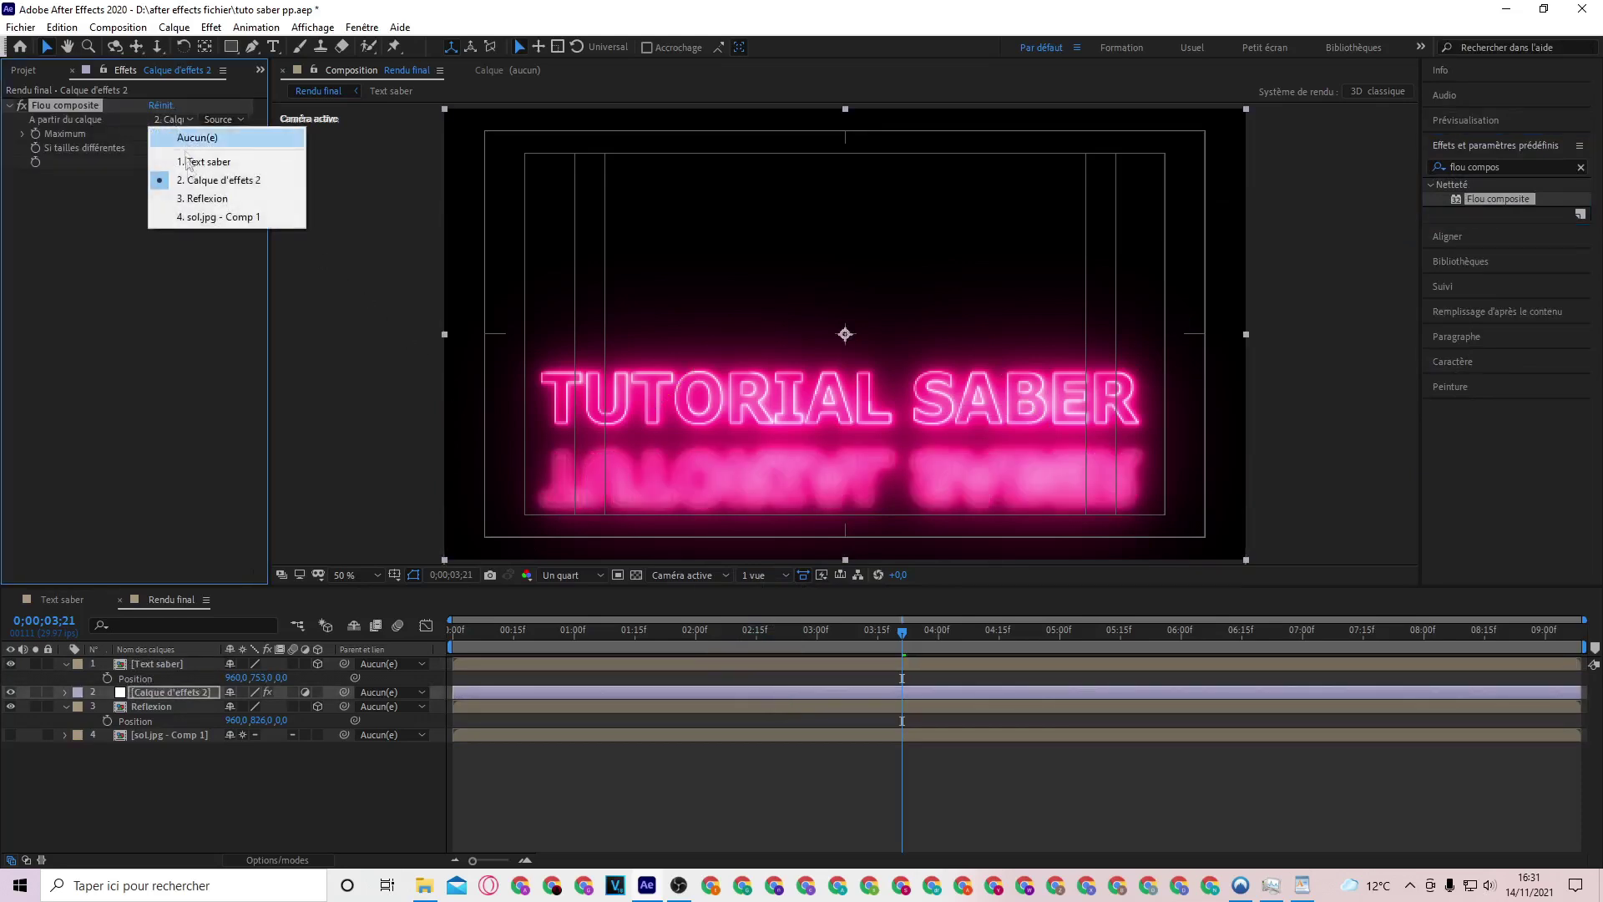
click(204, 218)
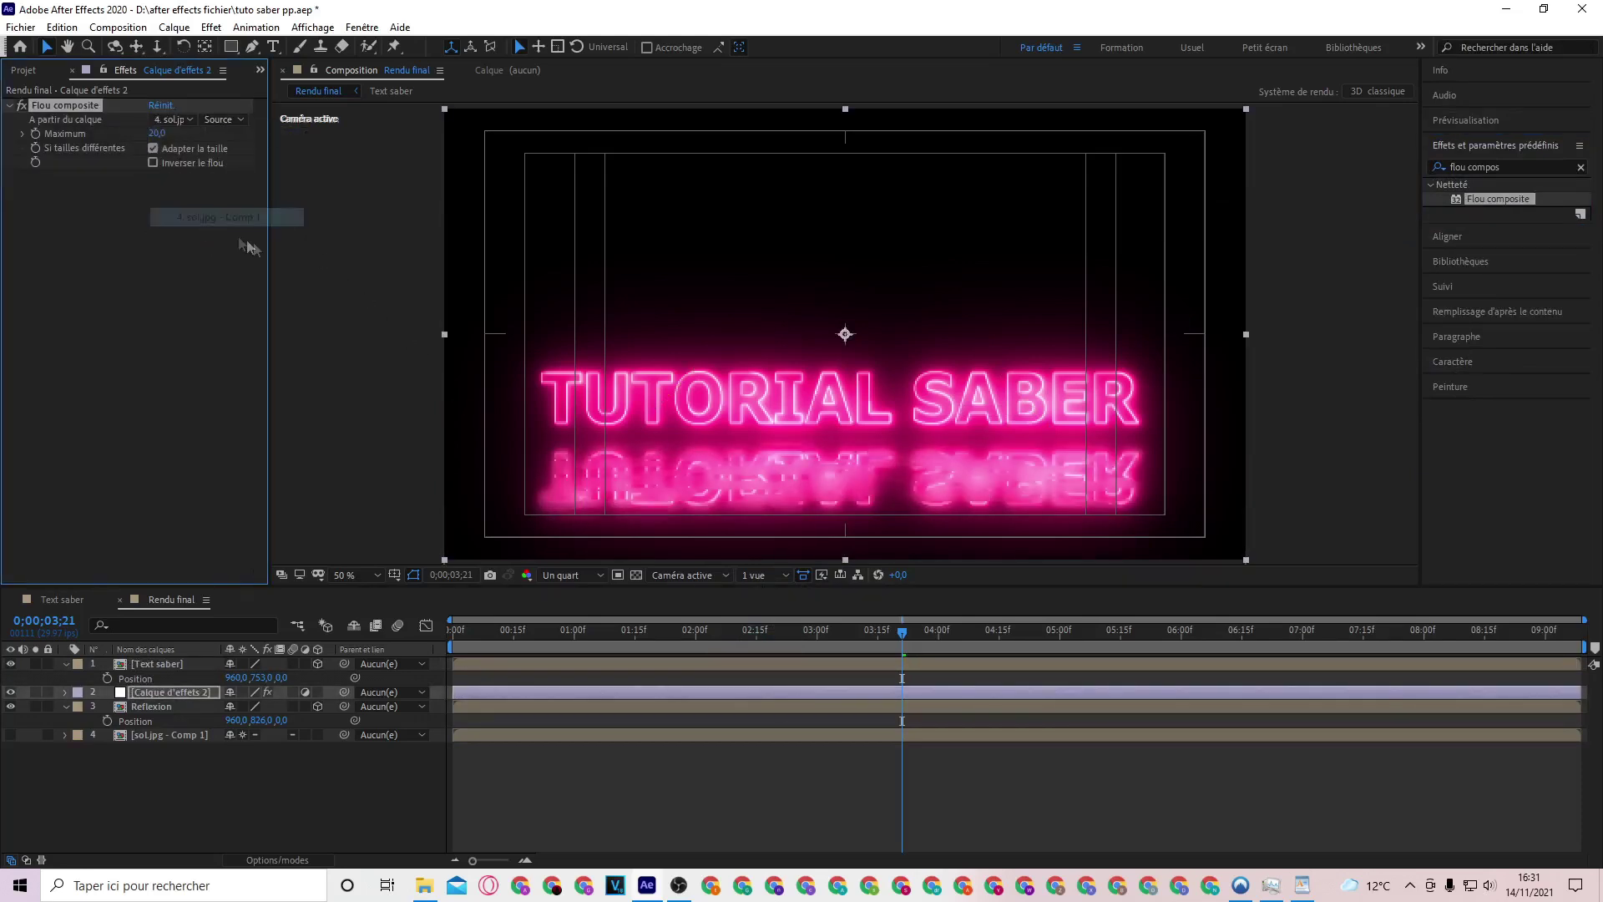
click(154, 162)
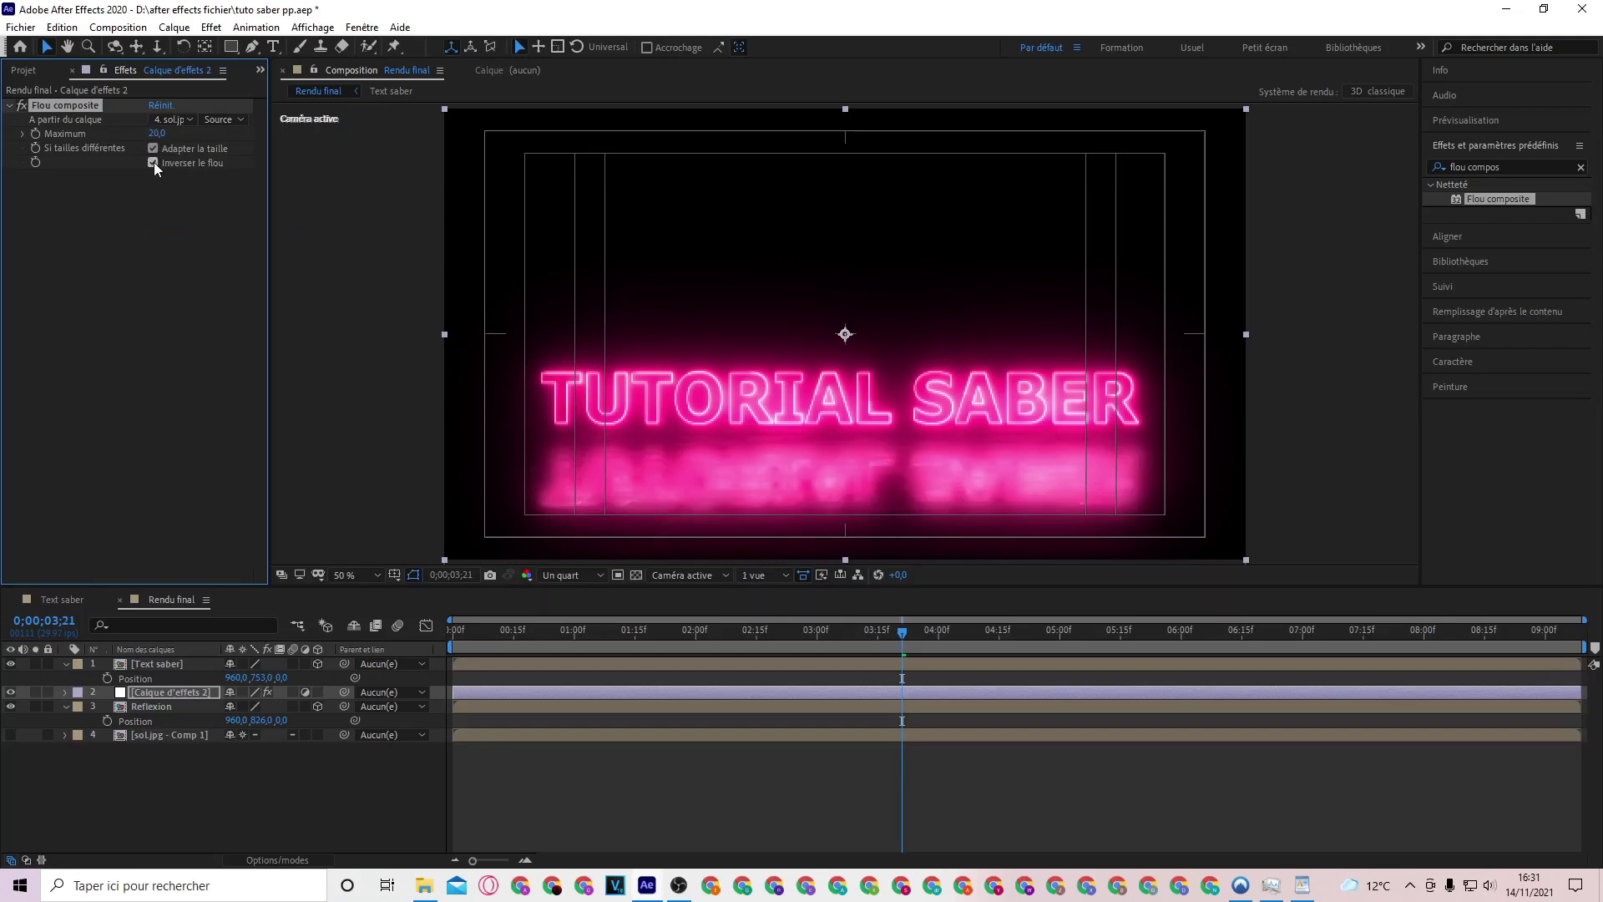
click(153, 162)
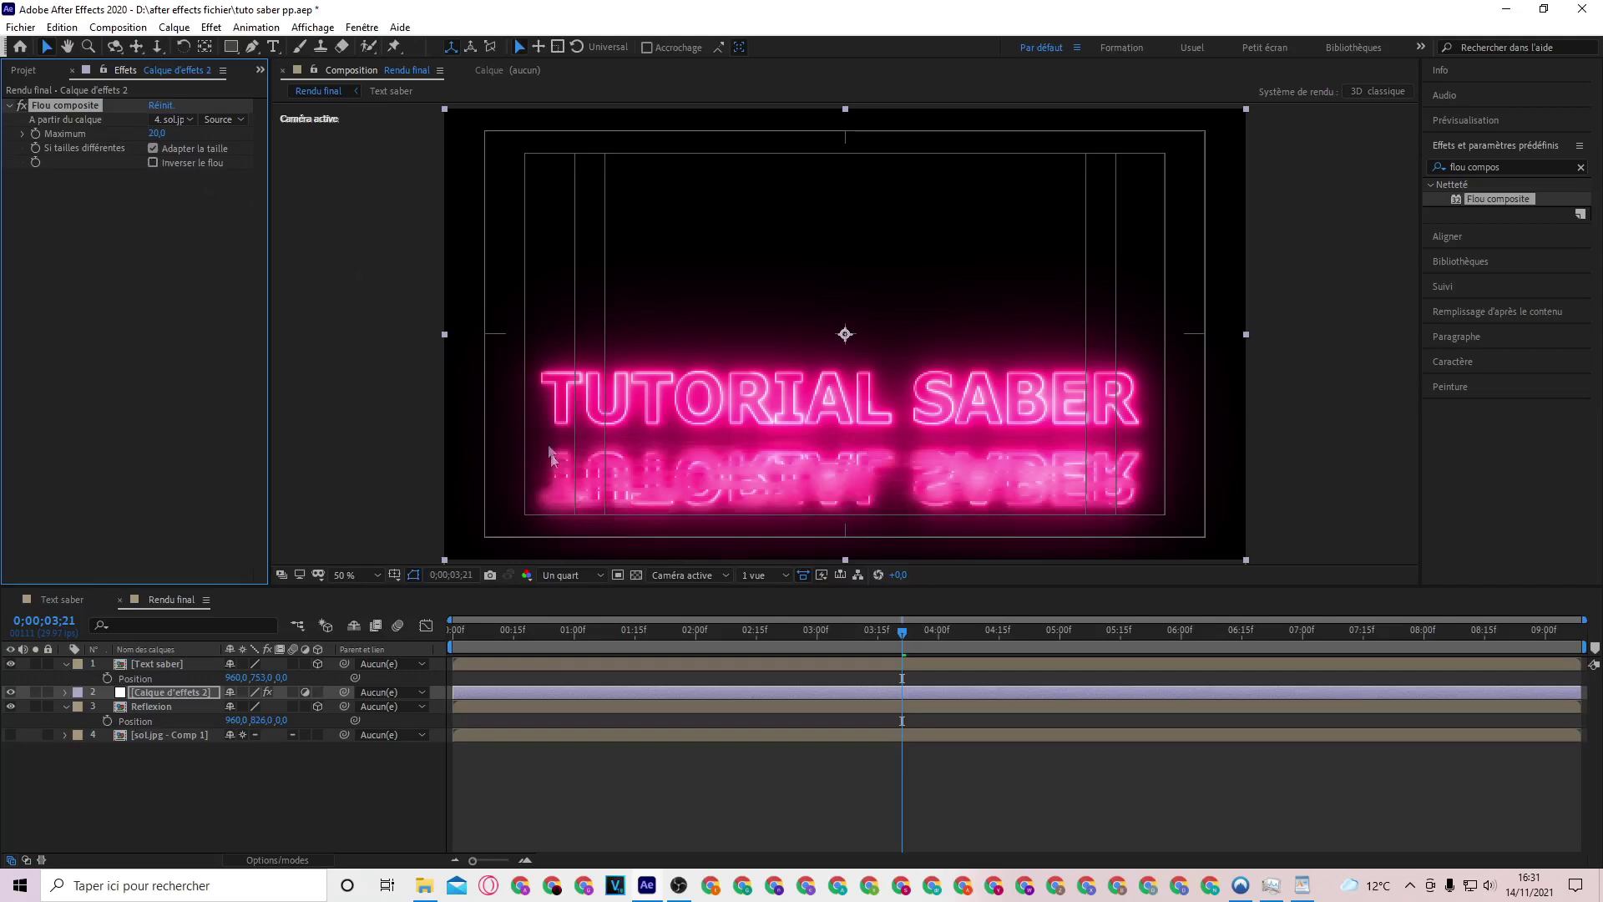
click(153, 162)
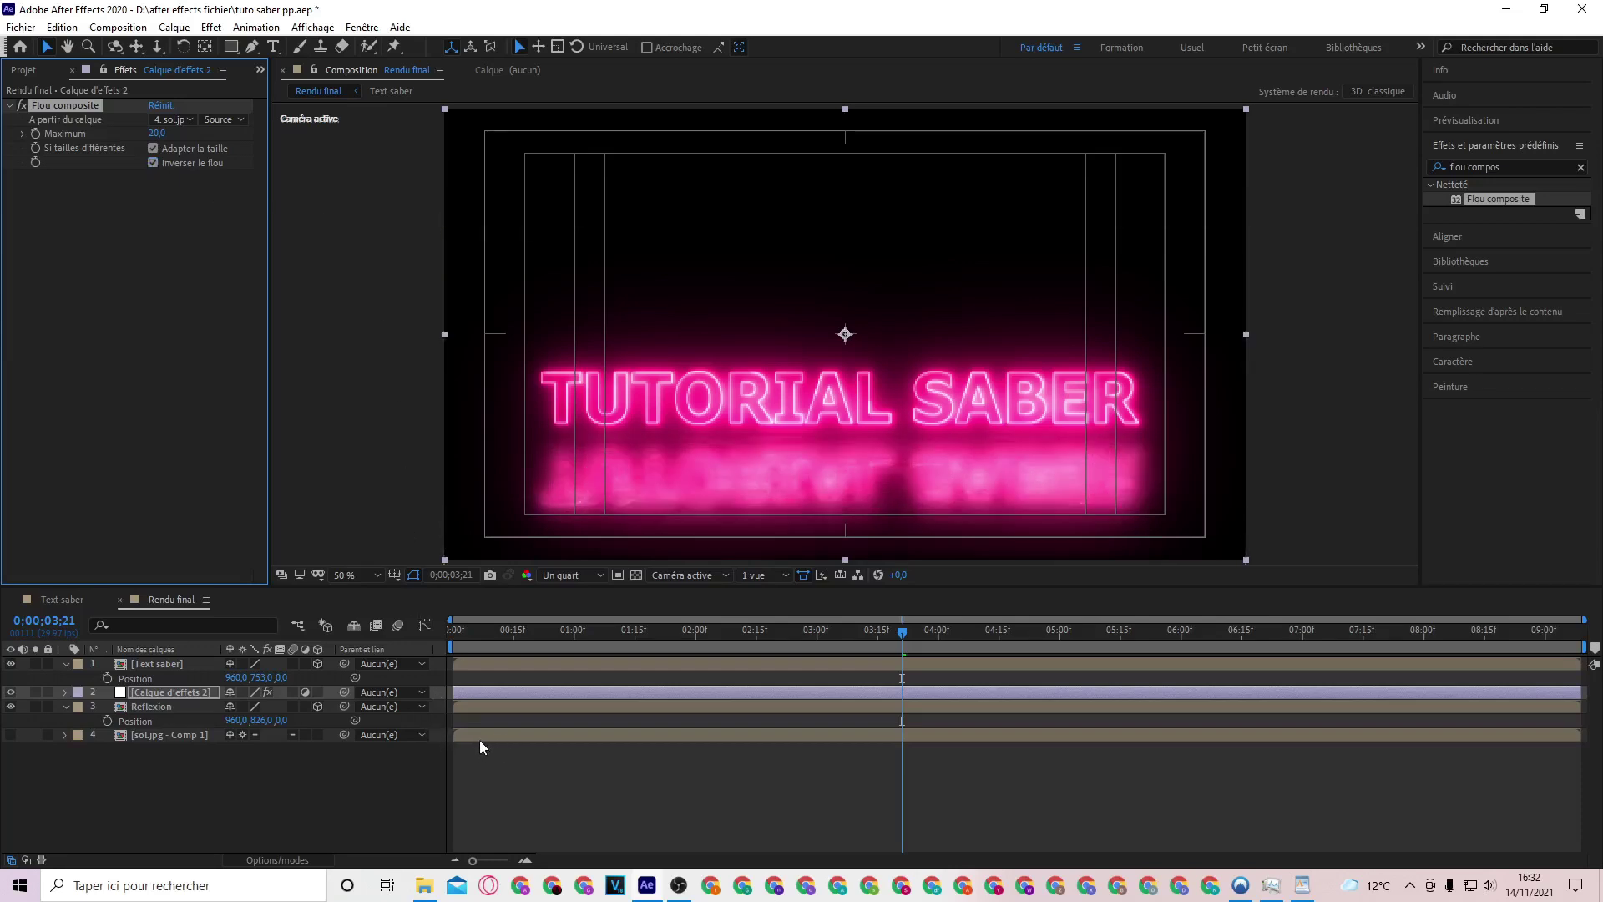
Open the sol.jpg - Comp 1 precomp and apply Courbes to the sol.jpg layer
double_click(492, 733)
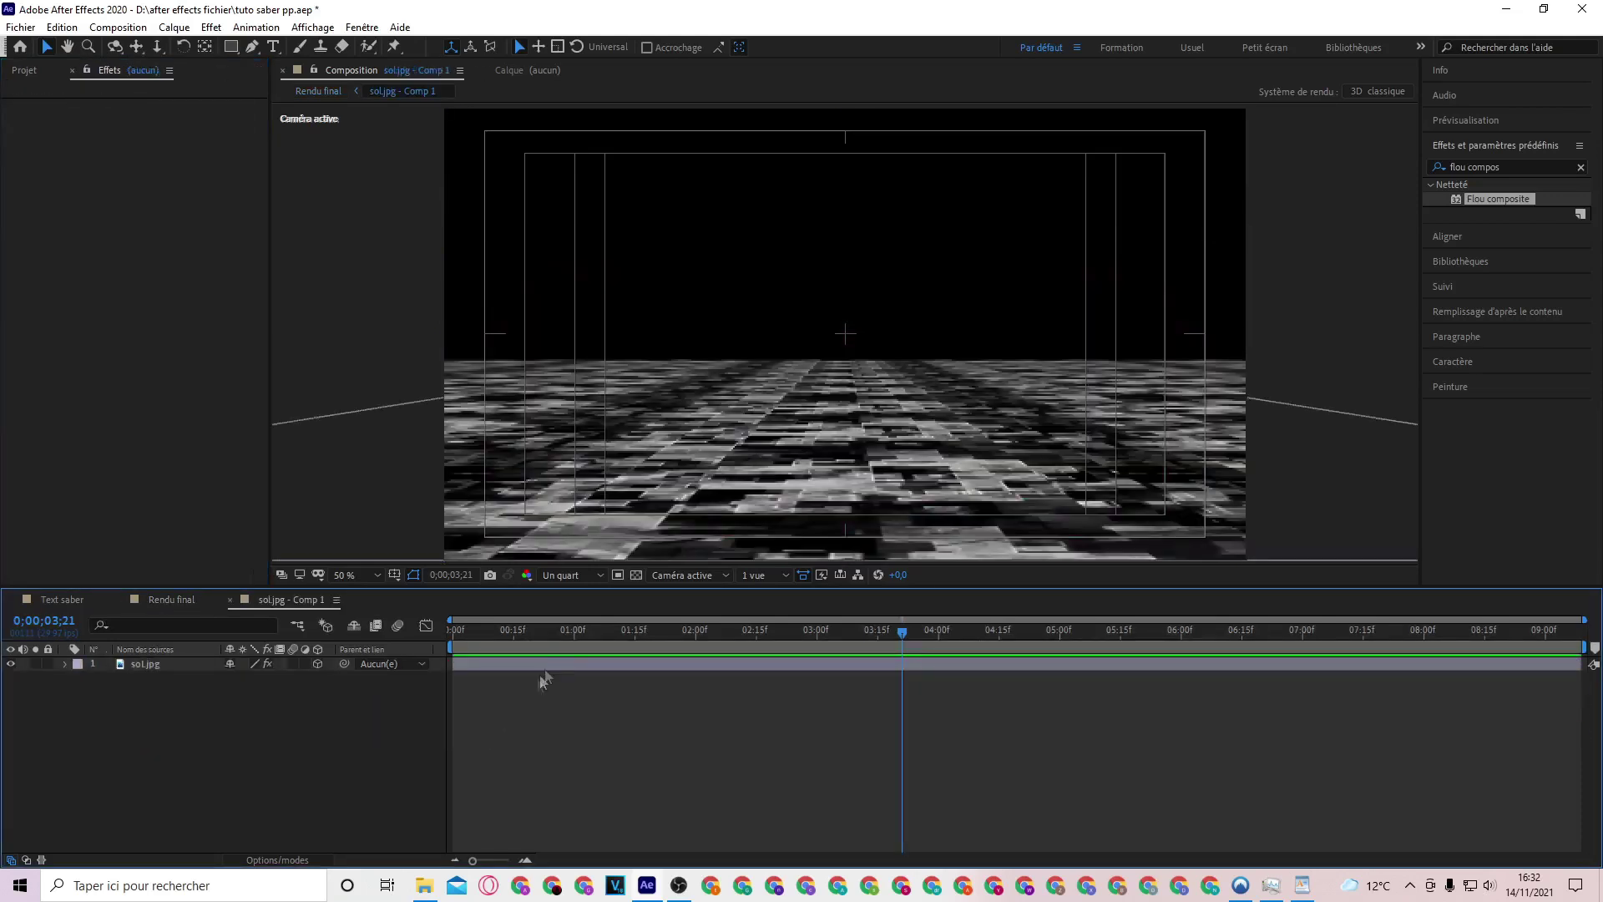
click(1581, 168)
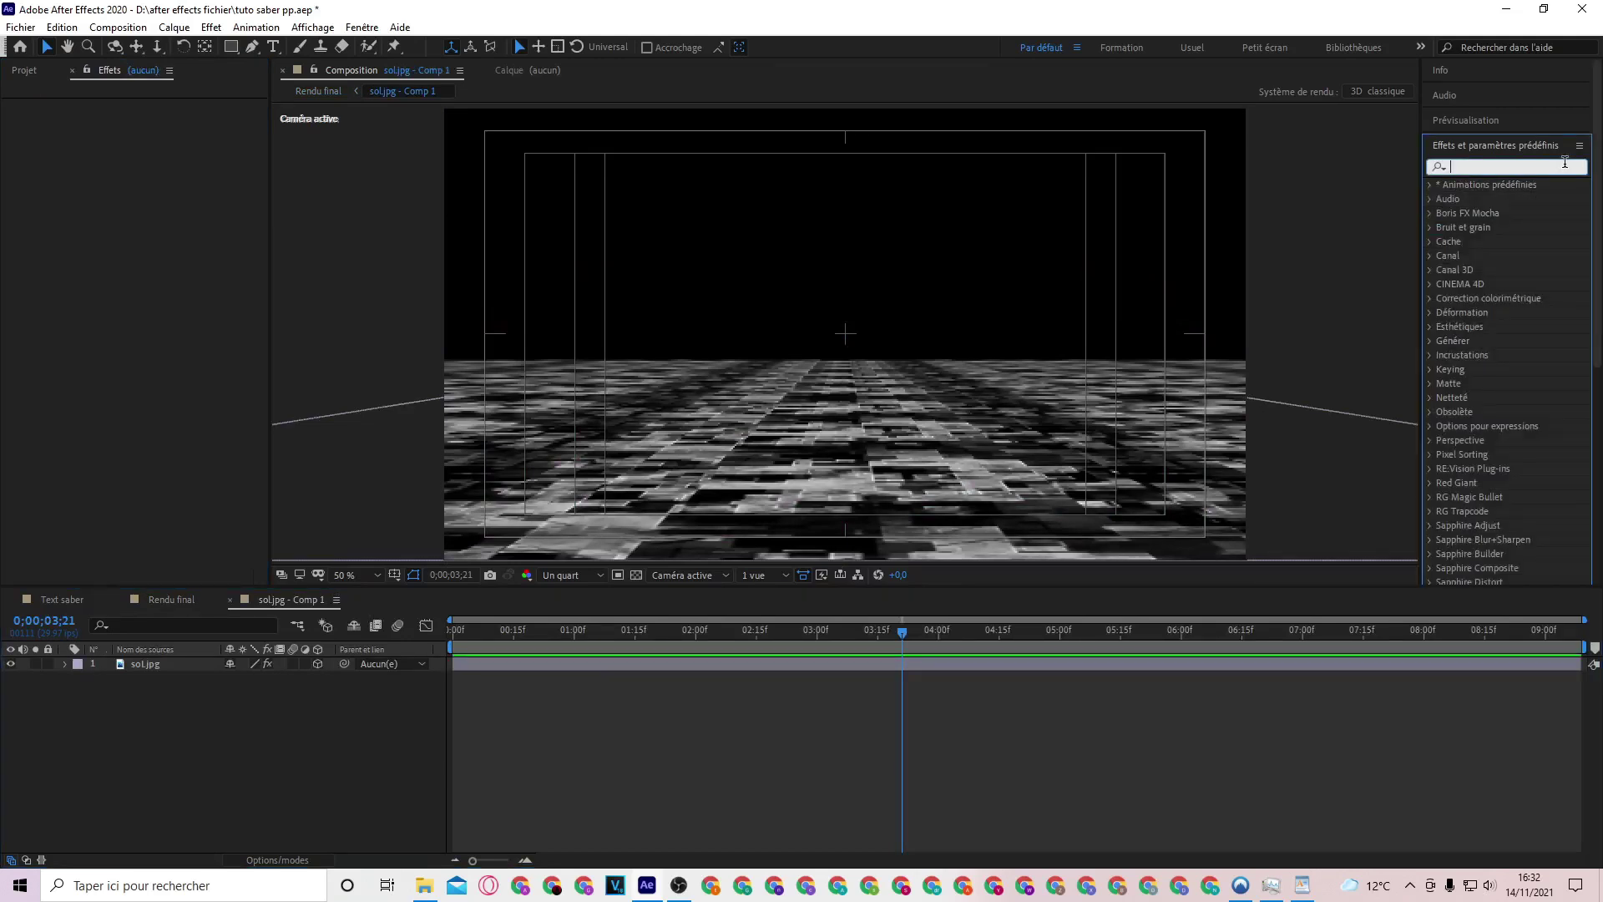
text(courbe)
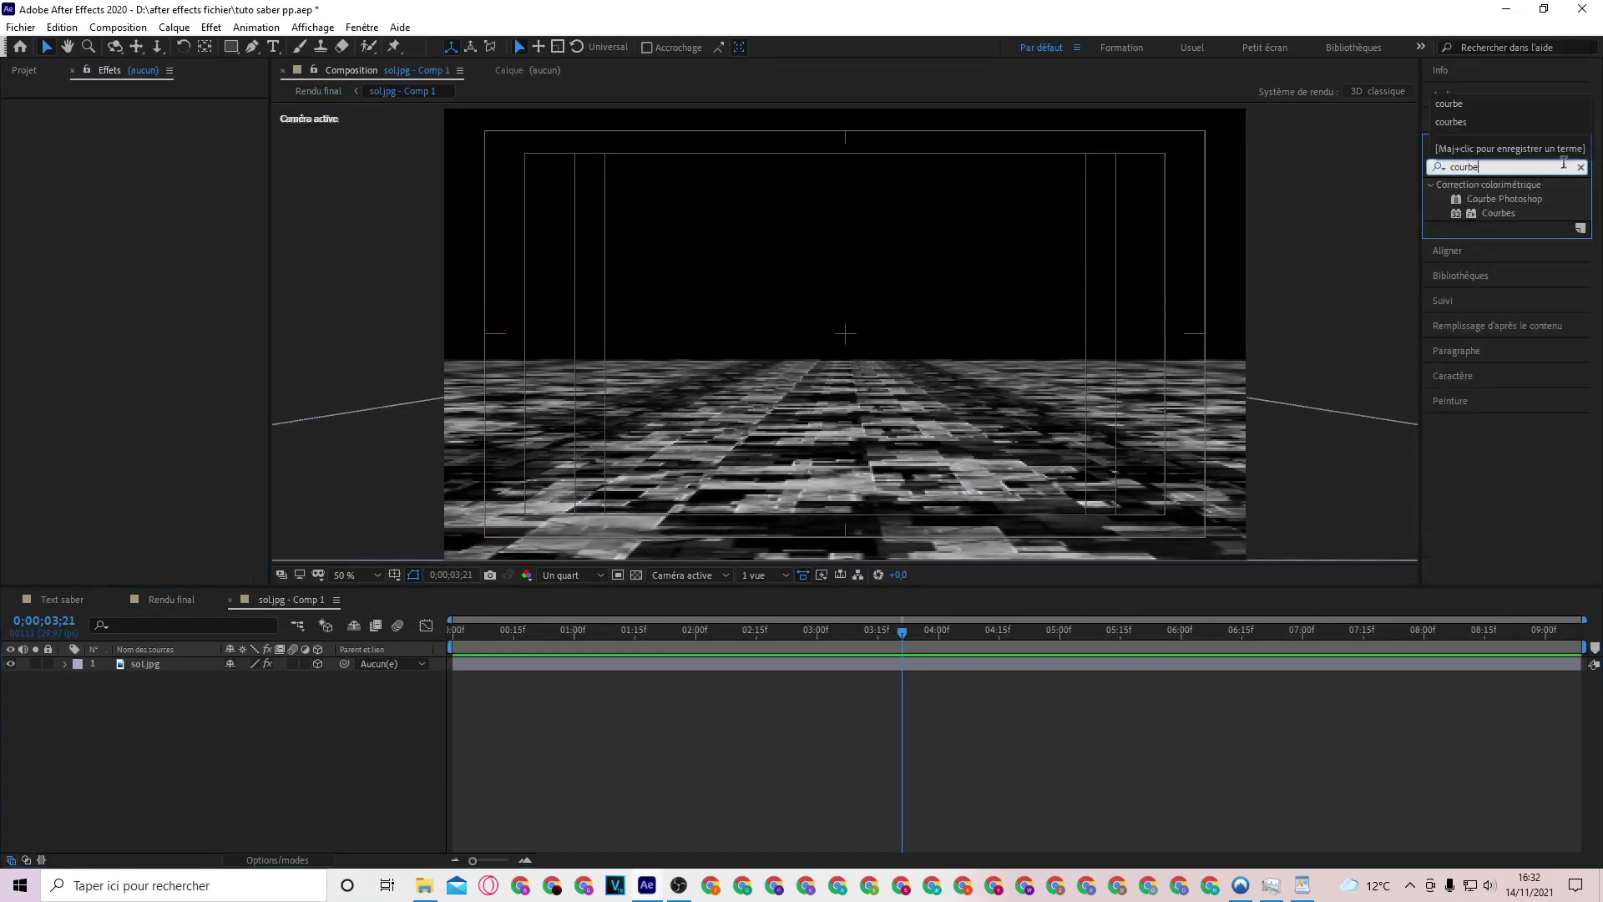
drag(1498, 213, 674, 663)
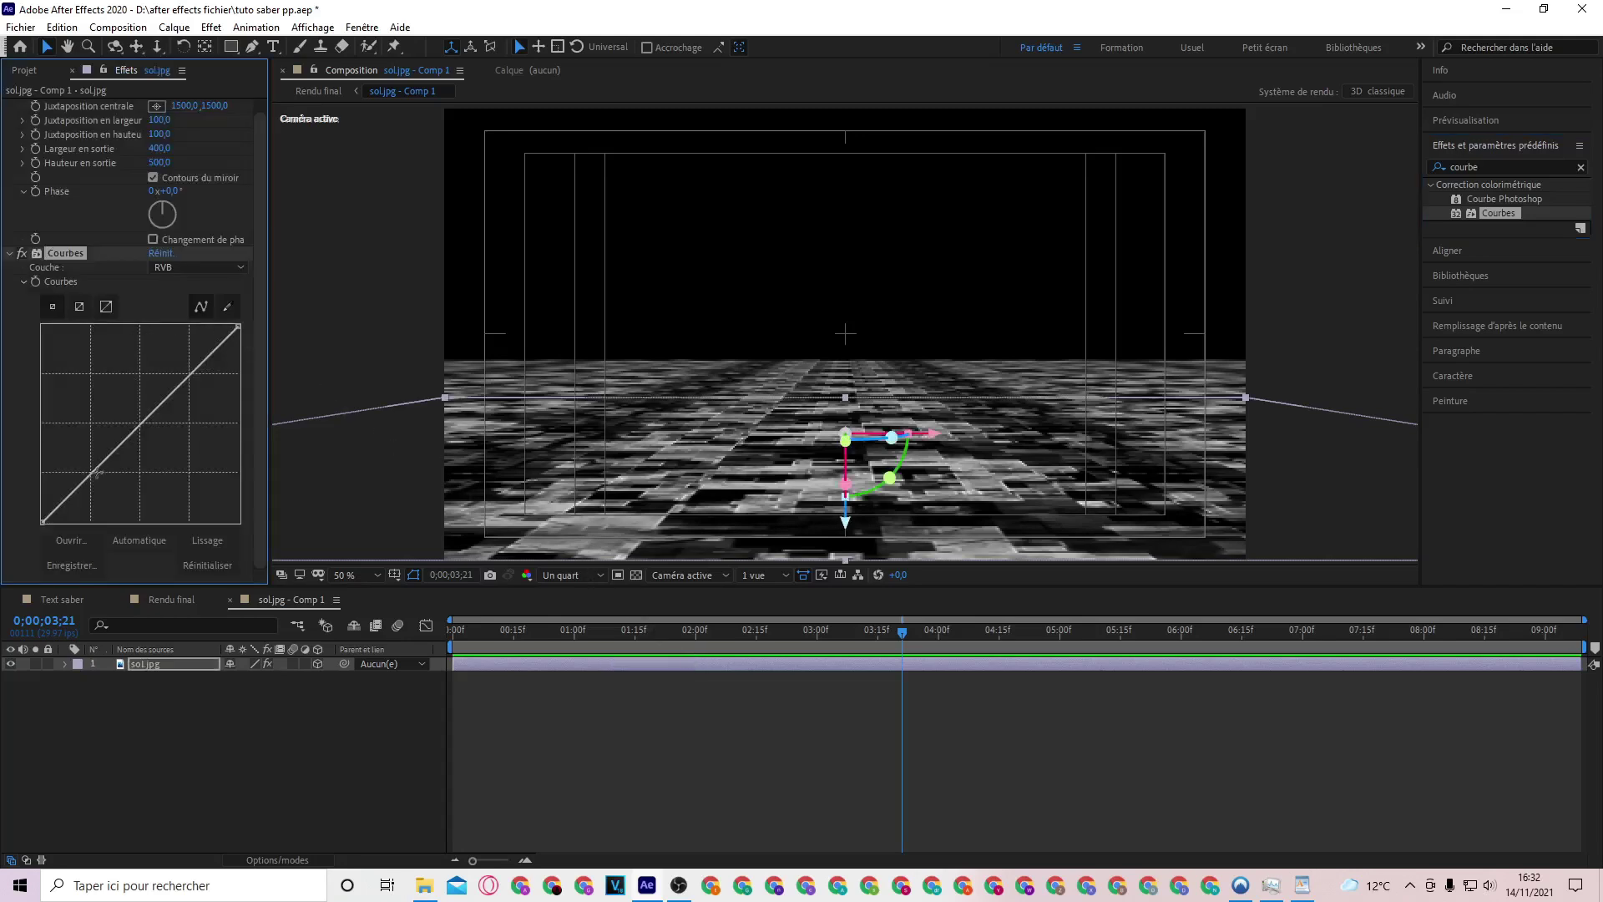
Bow the Courbes curve steeply upward to brighten the floor, then return to Rendu final
drag(98, 471, 107, 415)
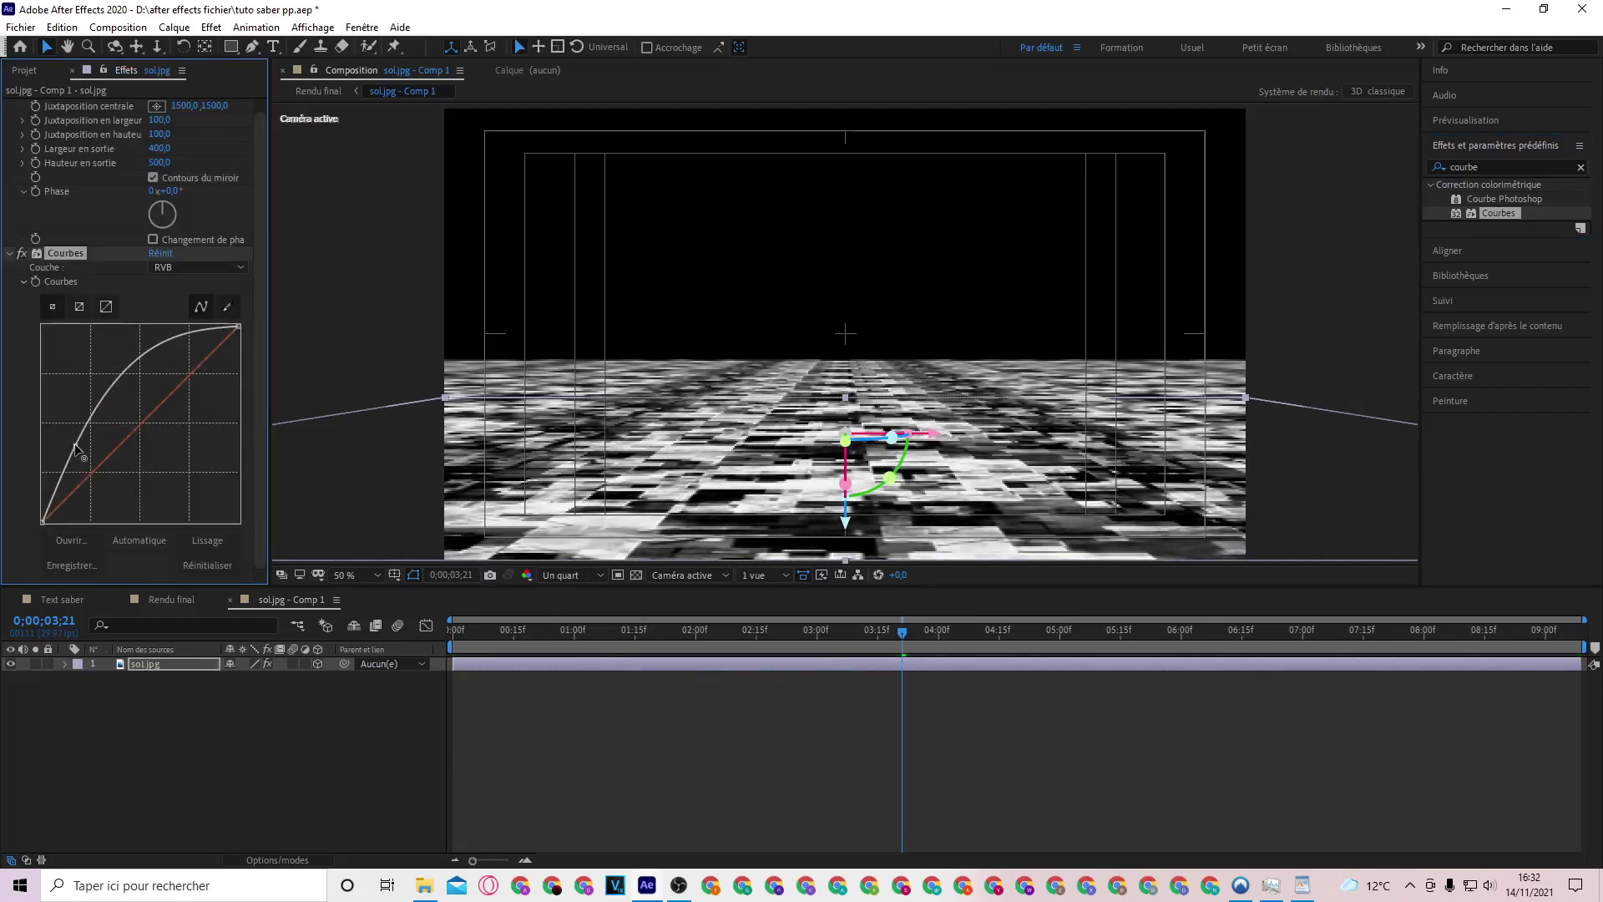
drag(135, 355, 140, 342)
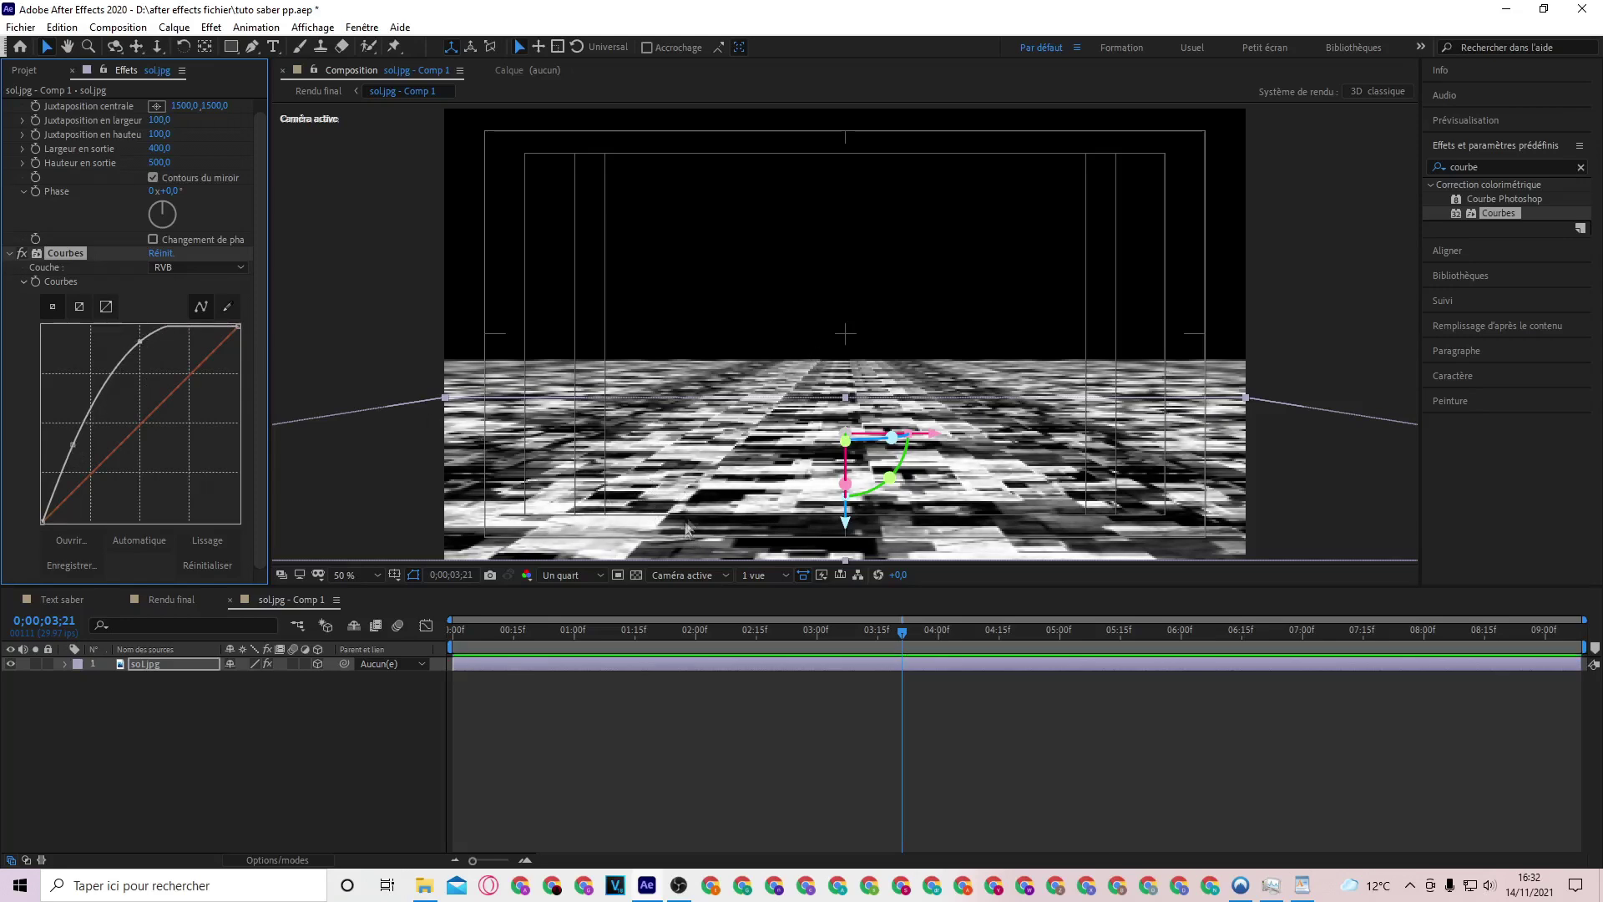
drag(73, 444, 60, 432)
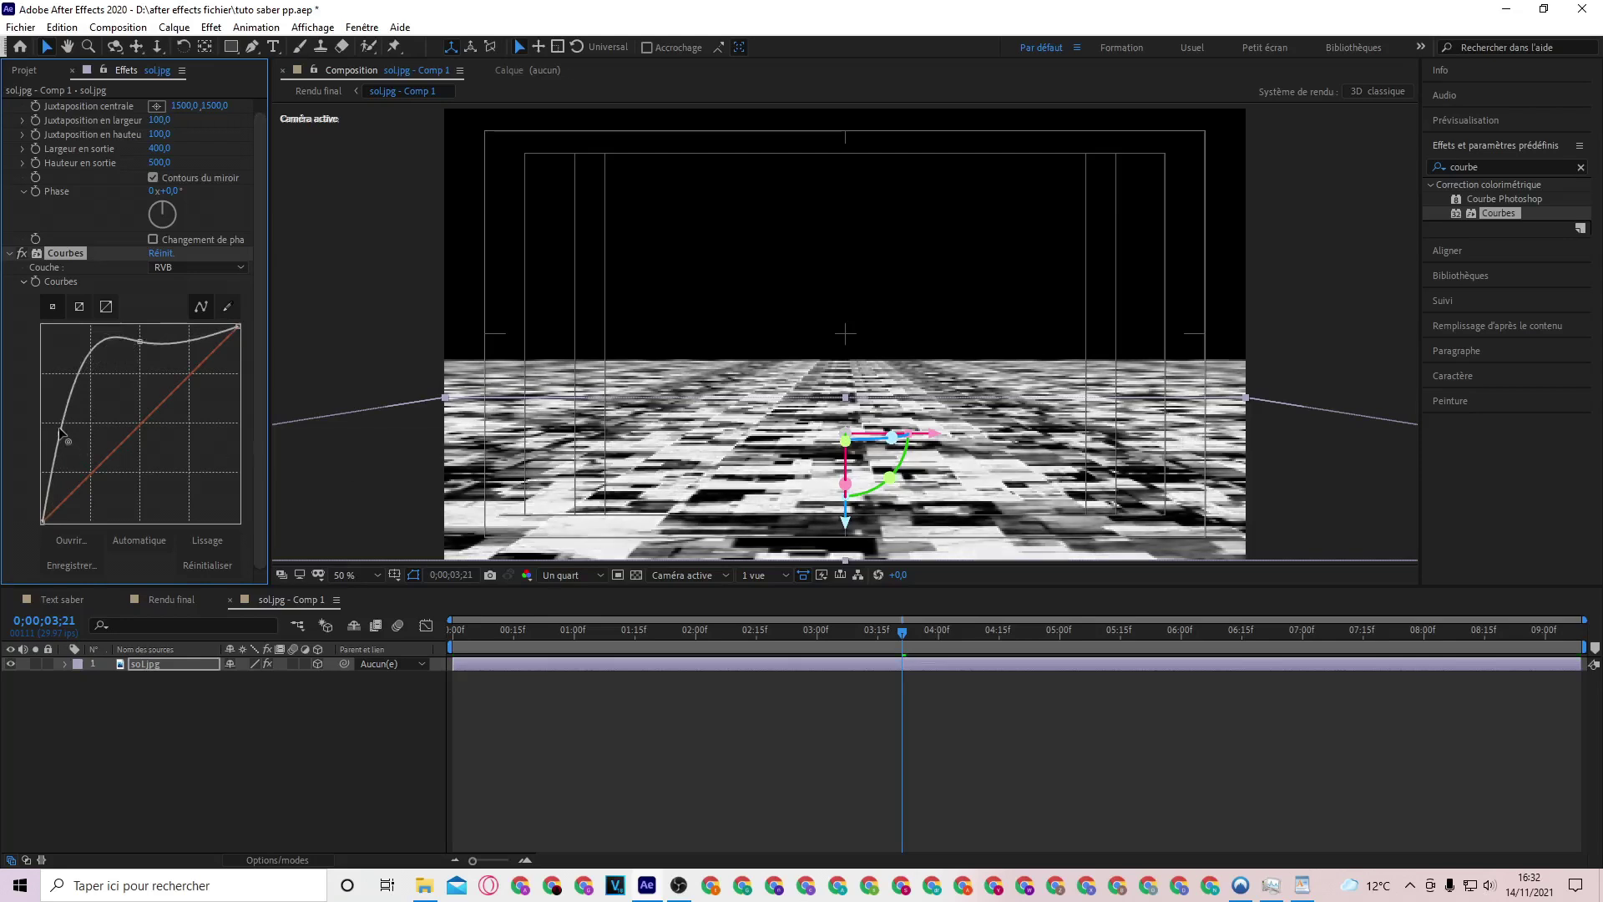
drag(139, 342, 140, 333)
drag(59, 428, 55, 424)
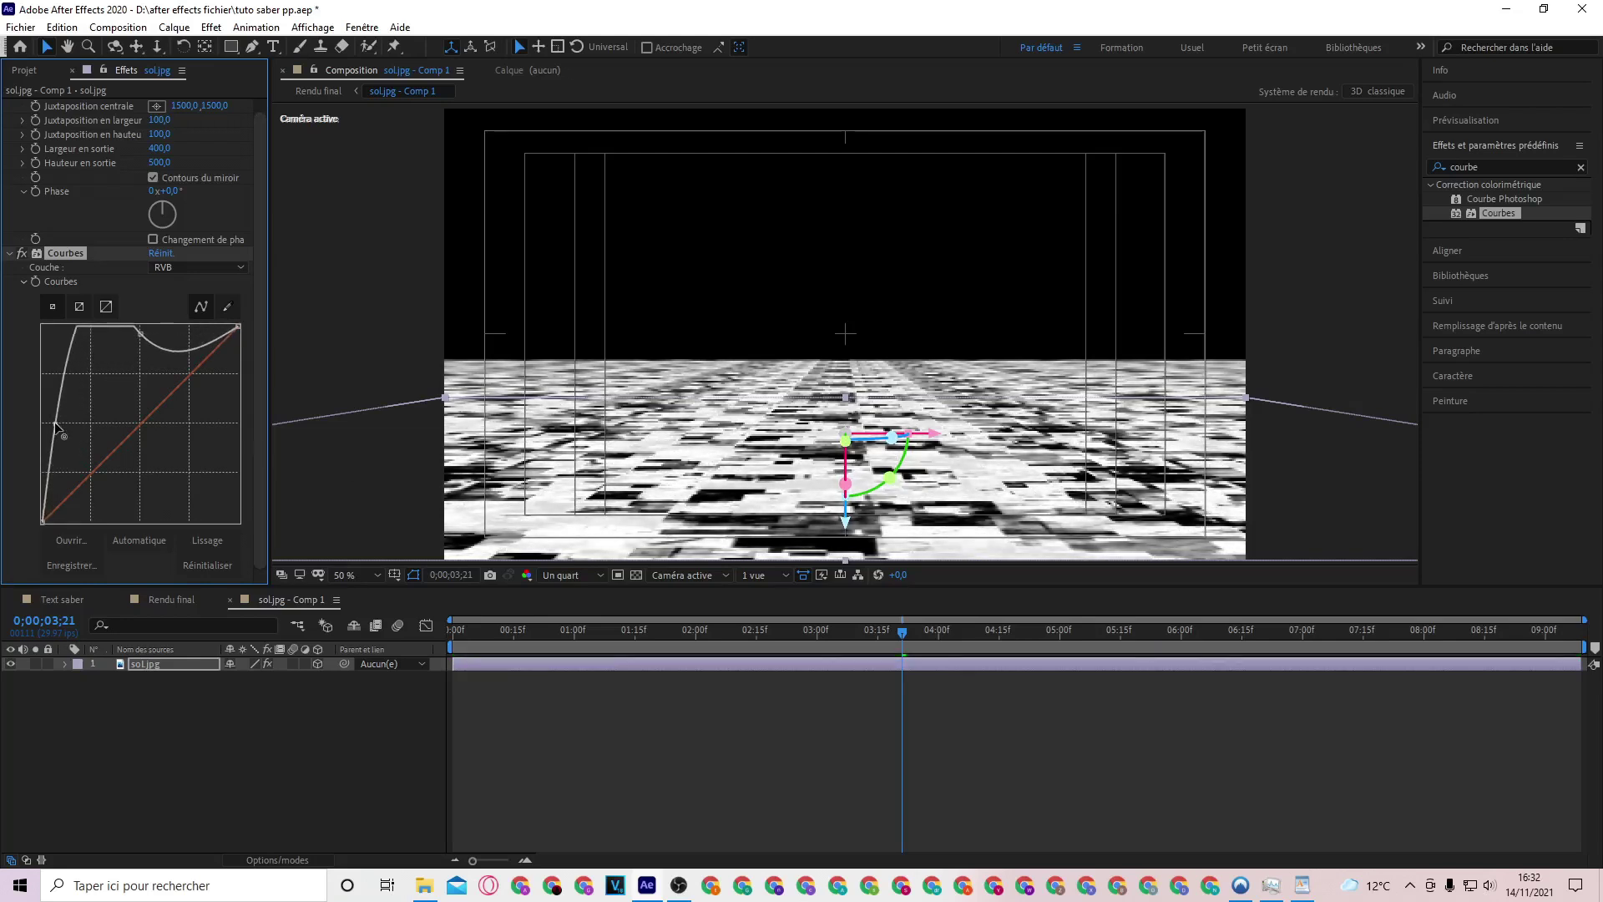
drag(67, 366, 84, 370)
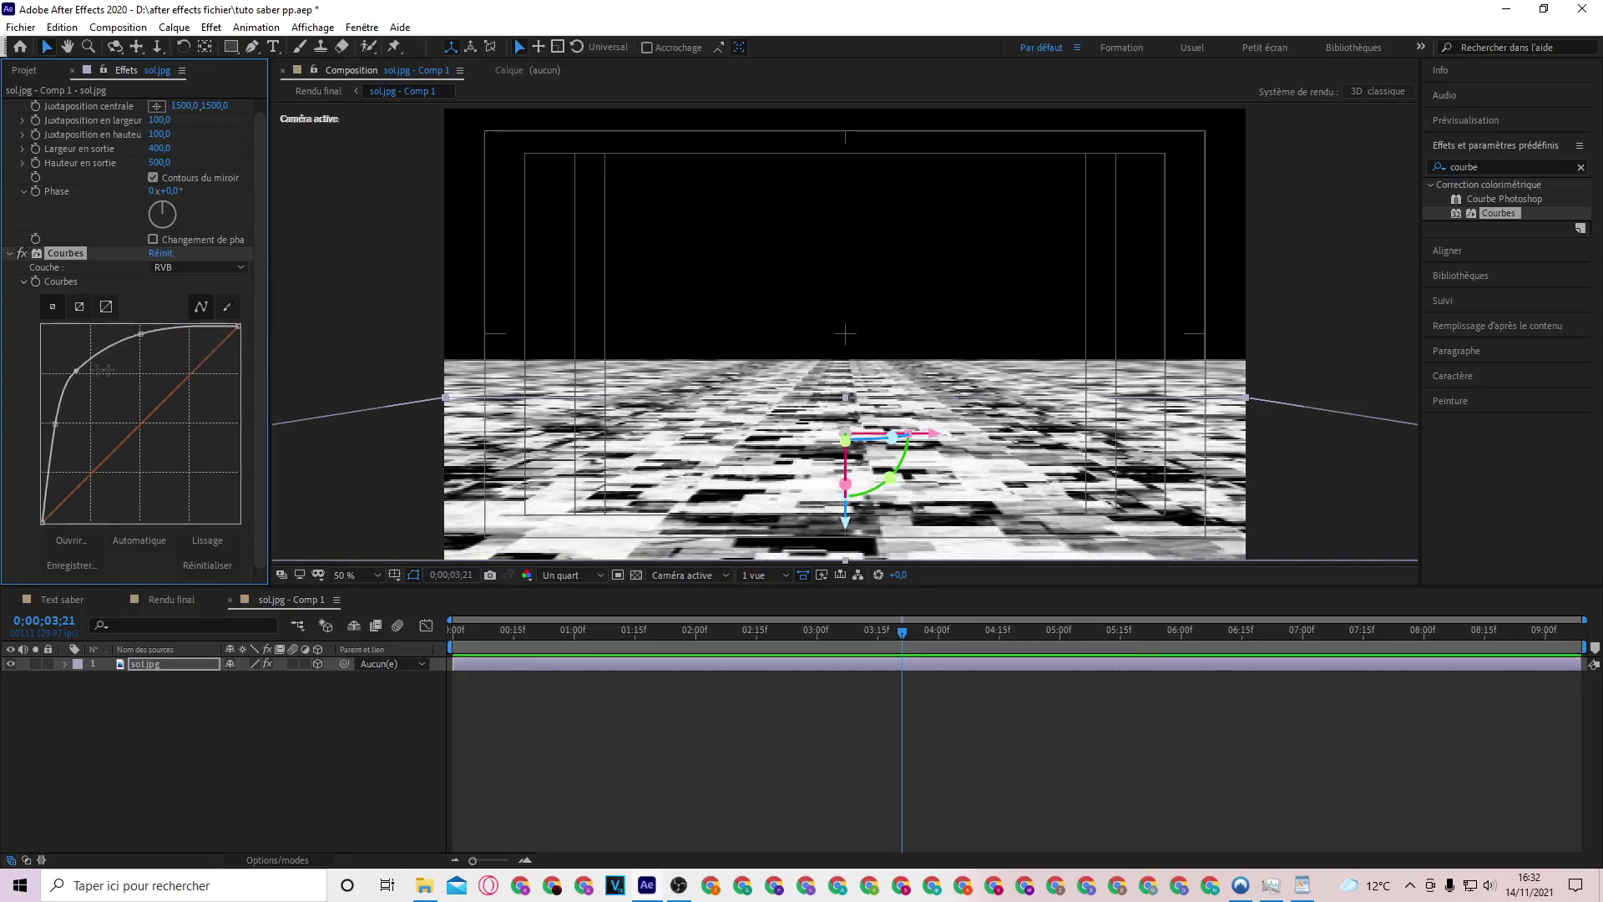
click(179, 600)
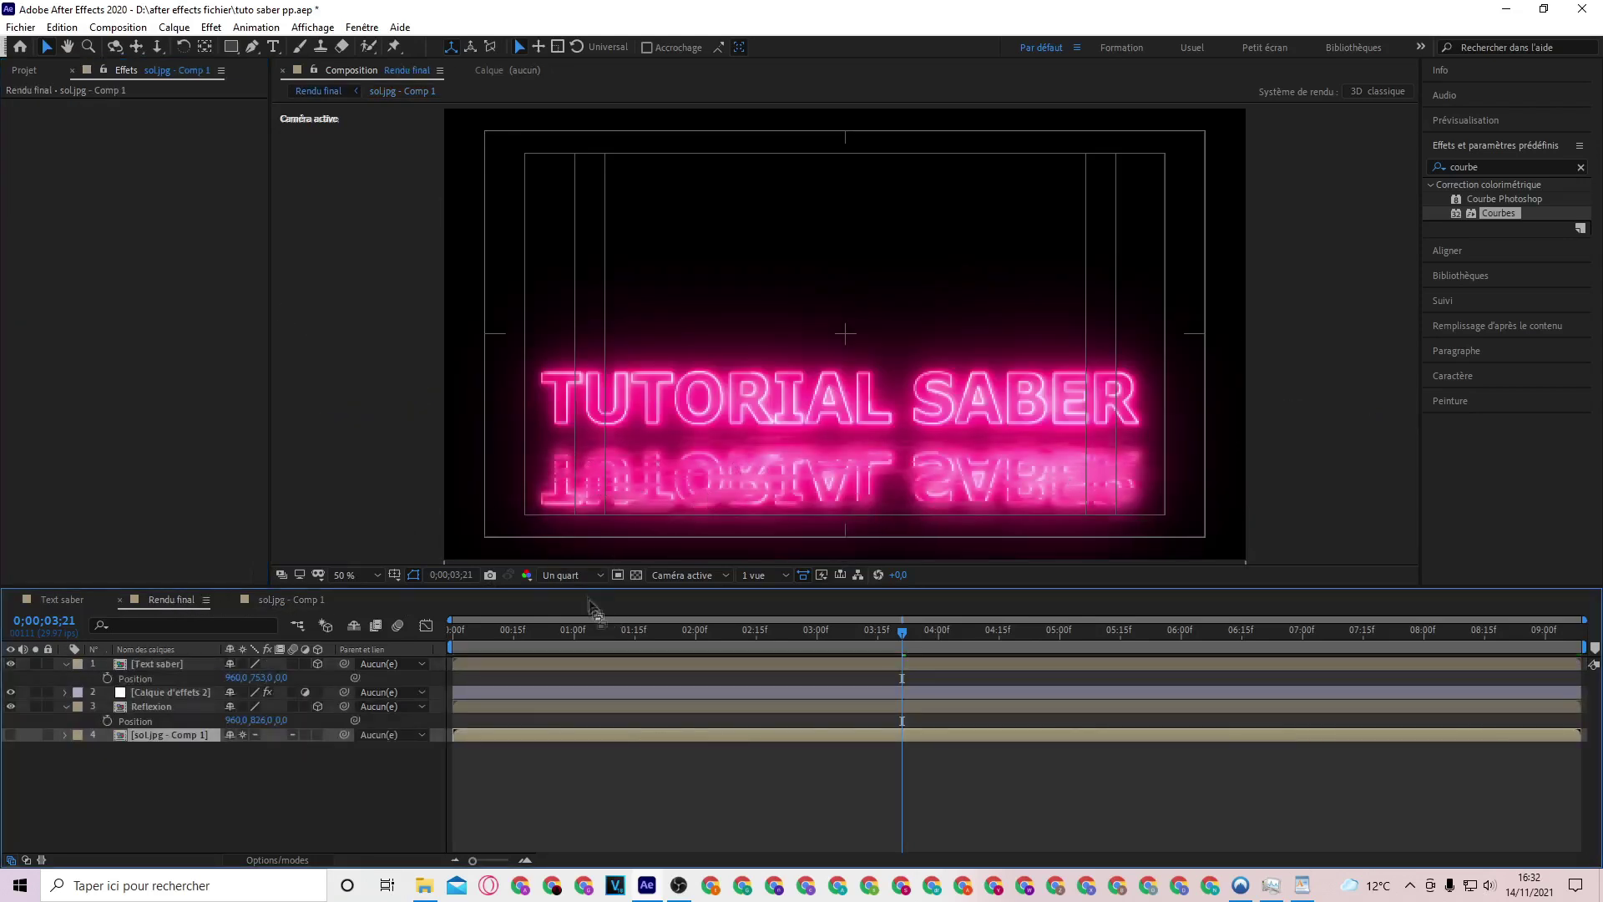
Set the Flou composite Maximum on Calque d'effets 2 to 40
click(571, 691)
click(159, 134)
text(40)
key(Return)
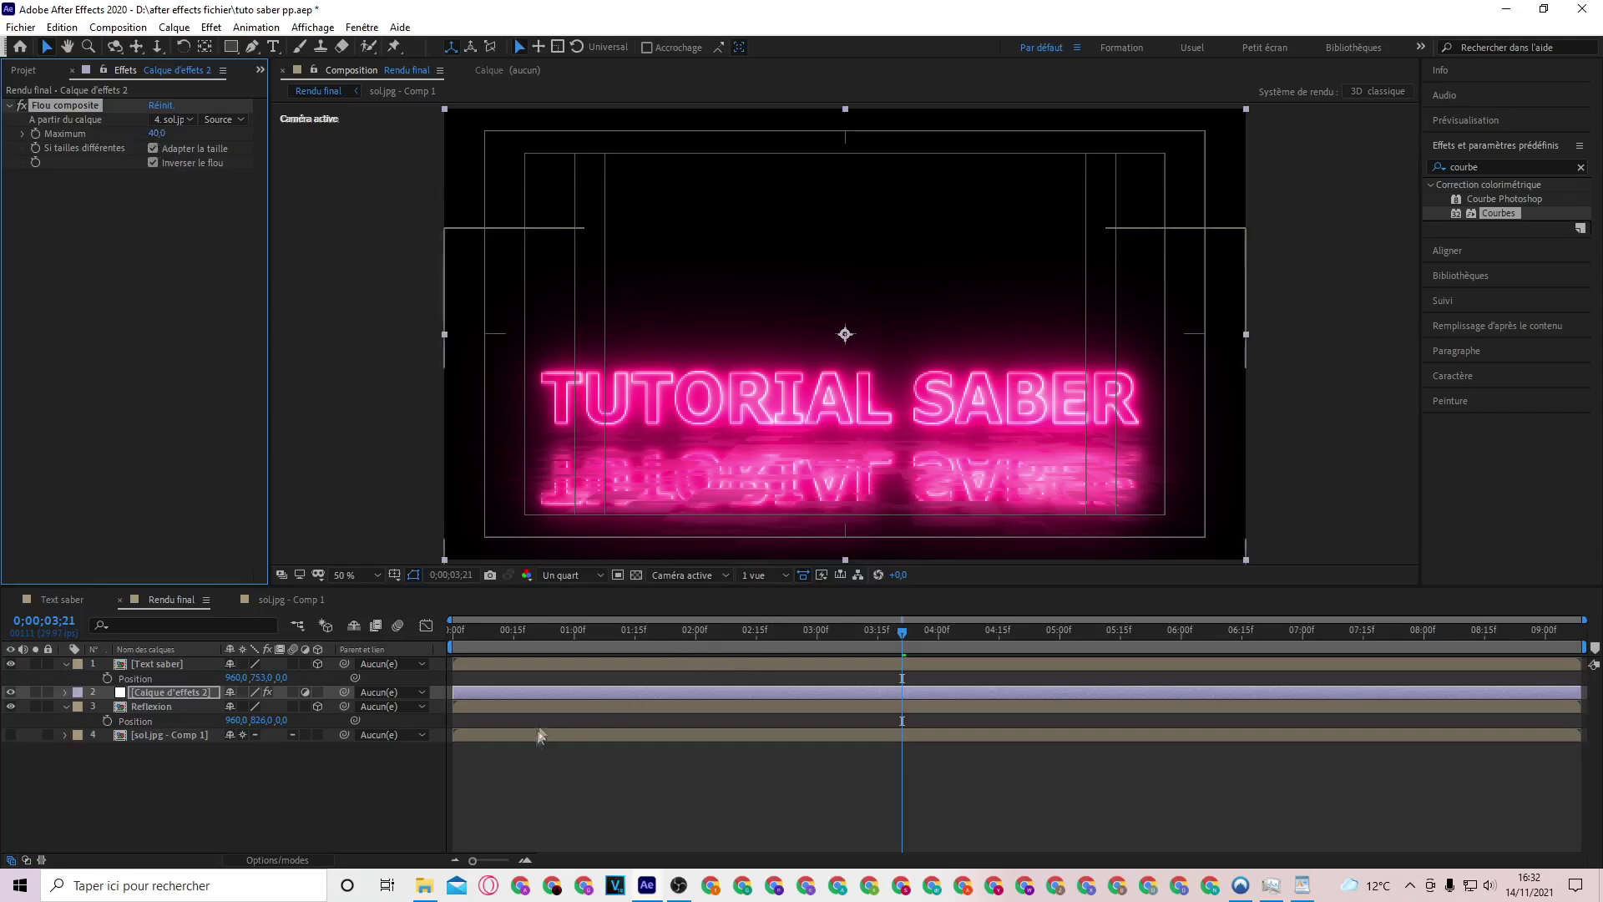
click(573, 664)
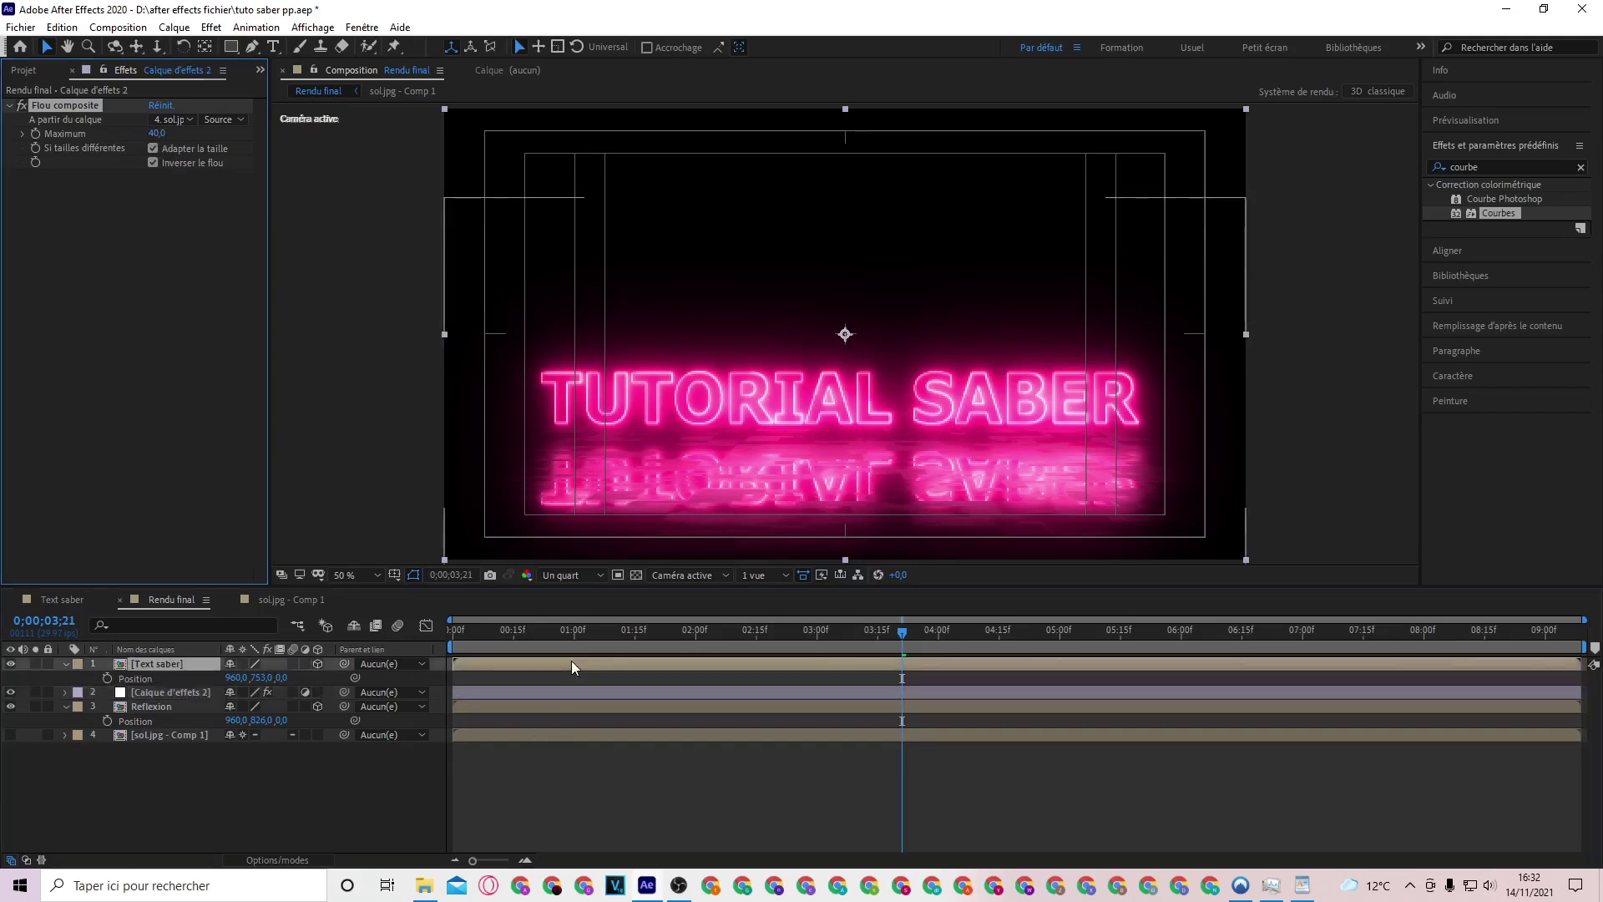
Add a new camera, Caméra 1, using the 28 mm preset
right_click(323, 435)
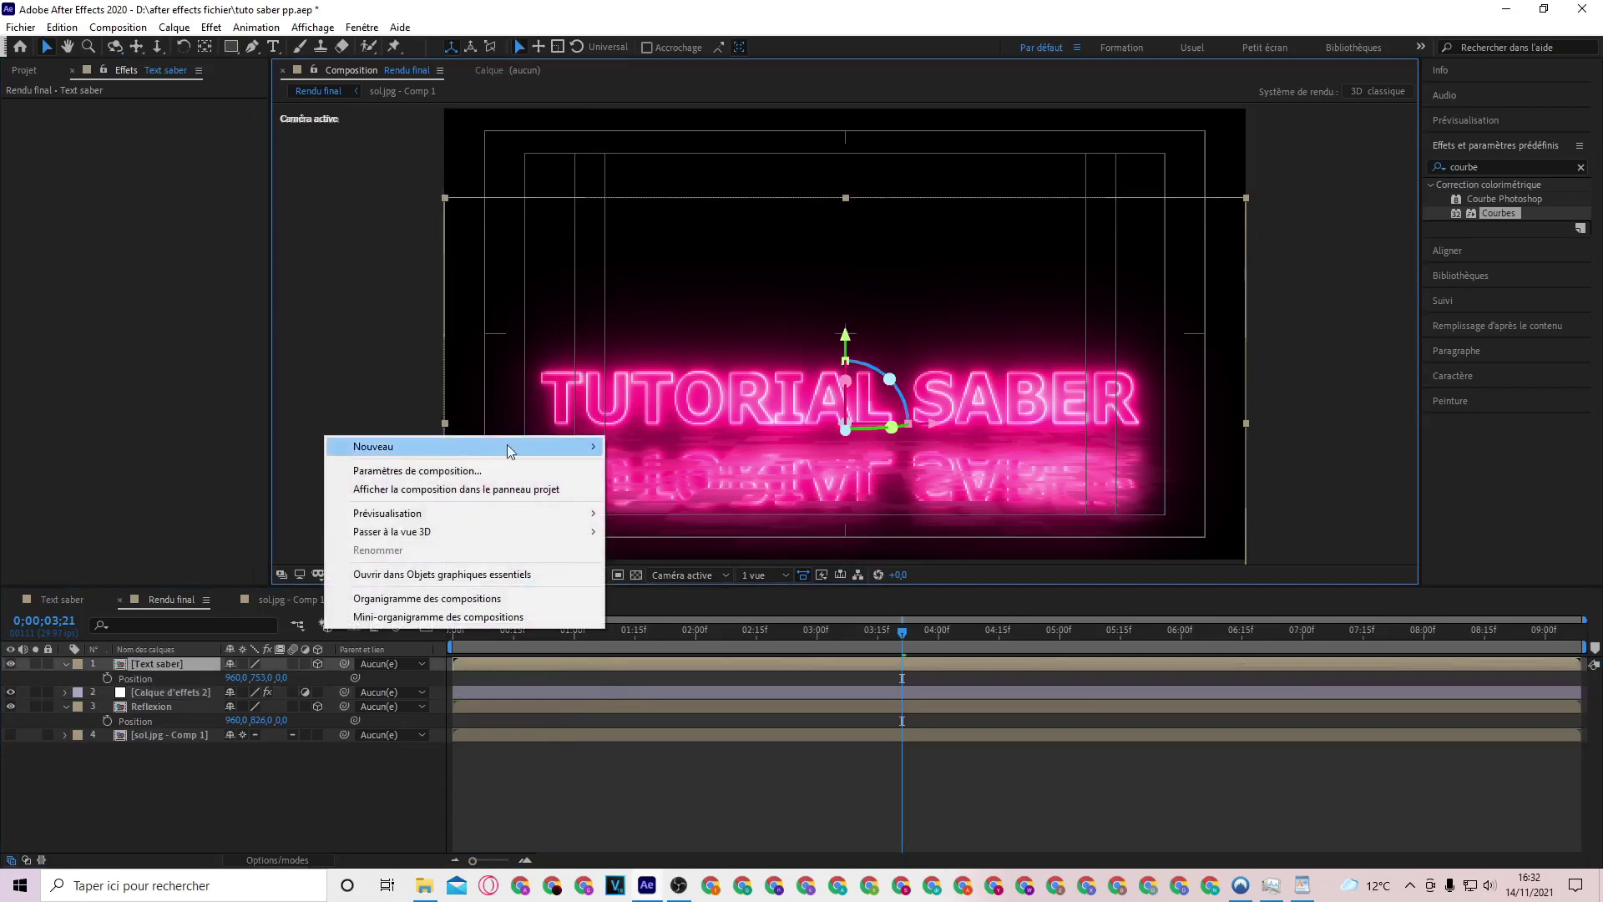
mouse_move(510, 451)
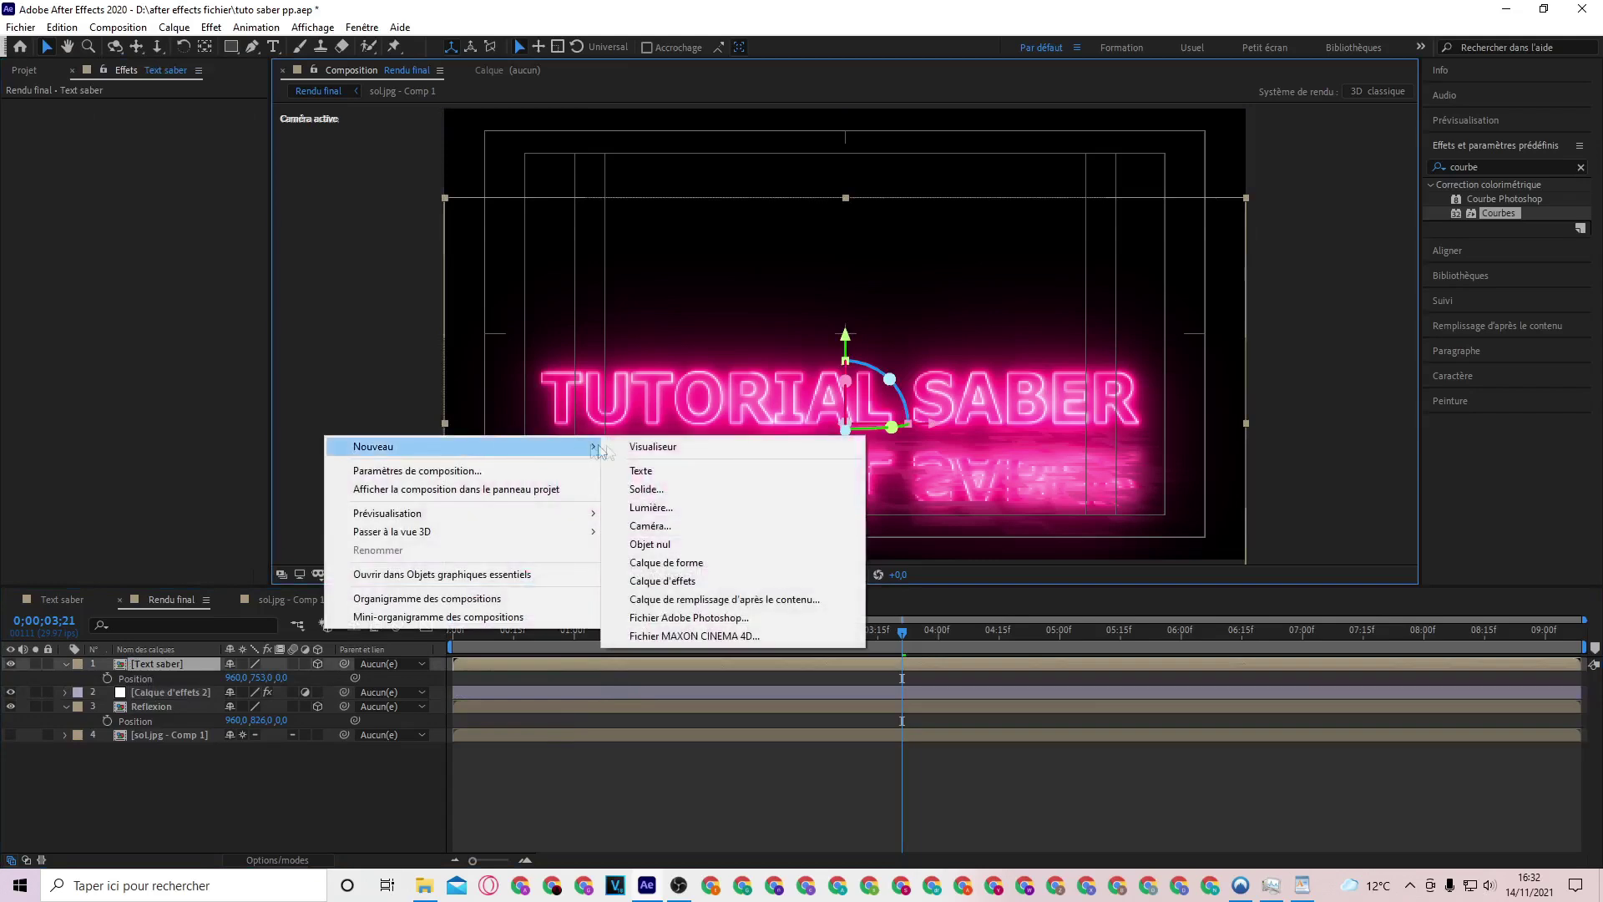
click(695, 528)
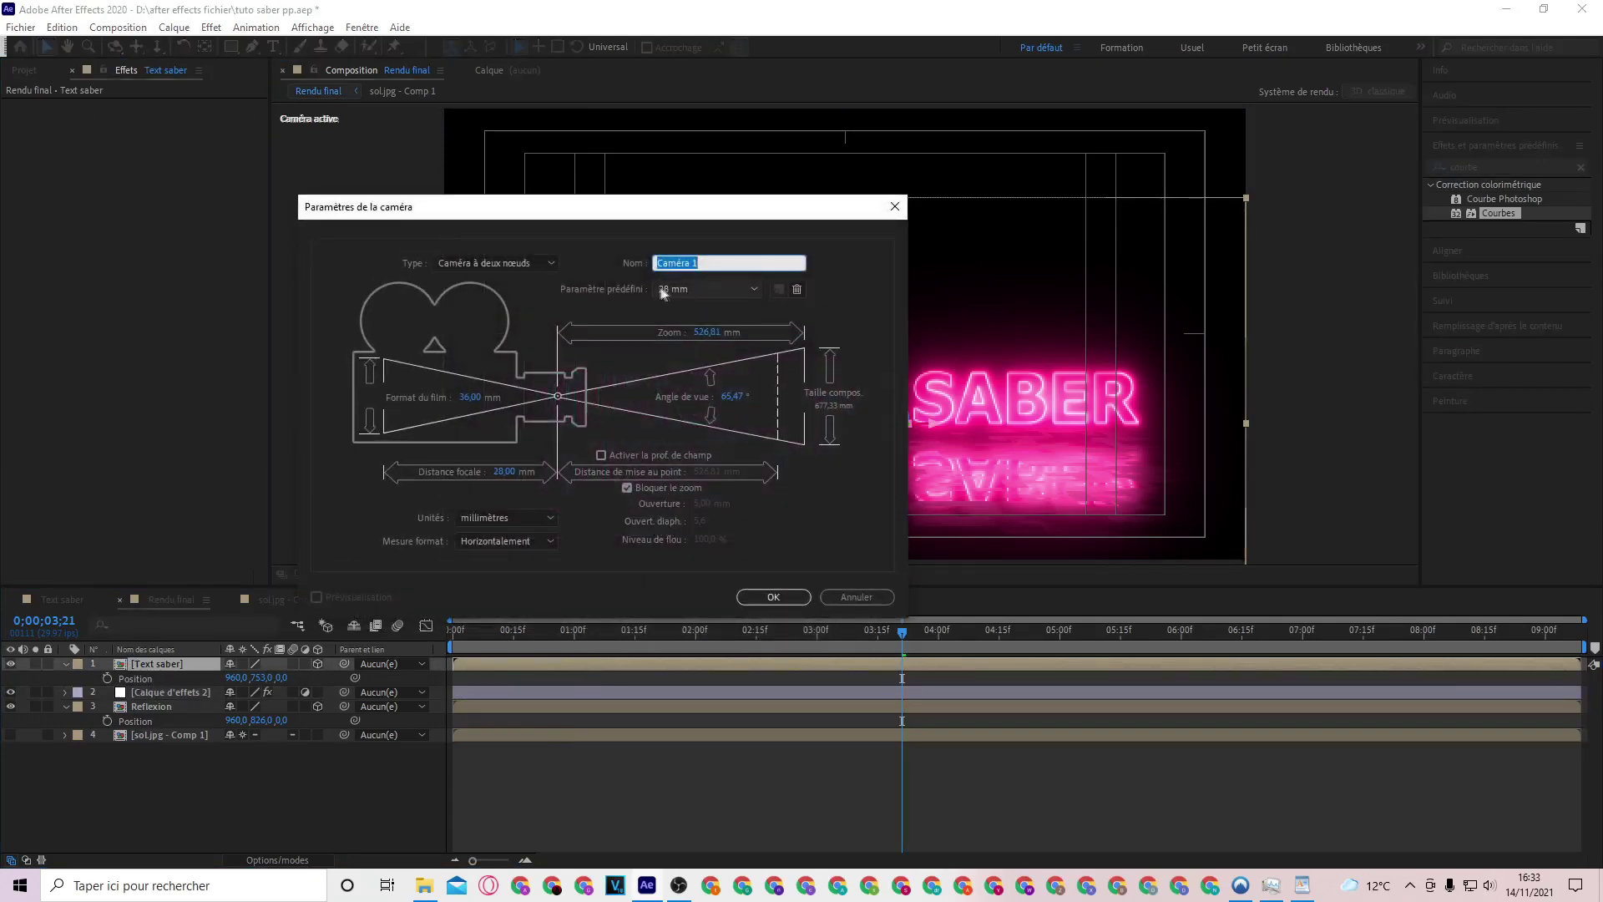
click(784, 596)
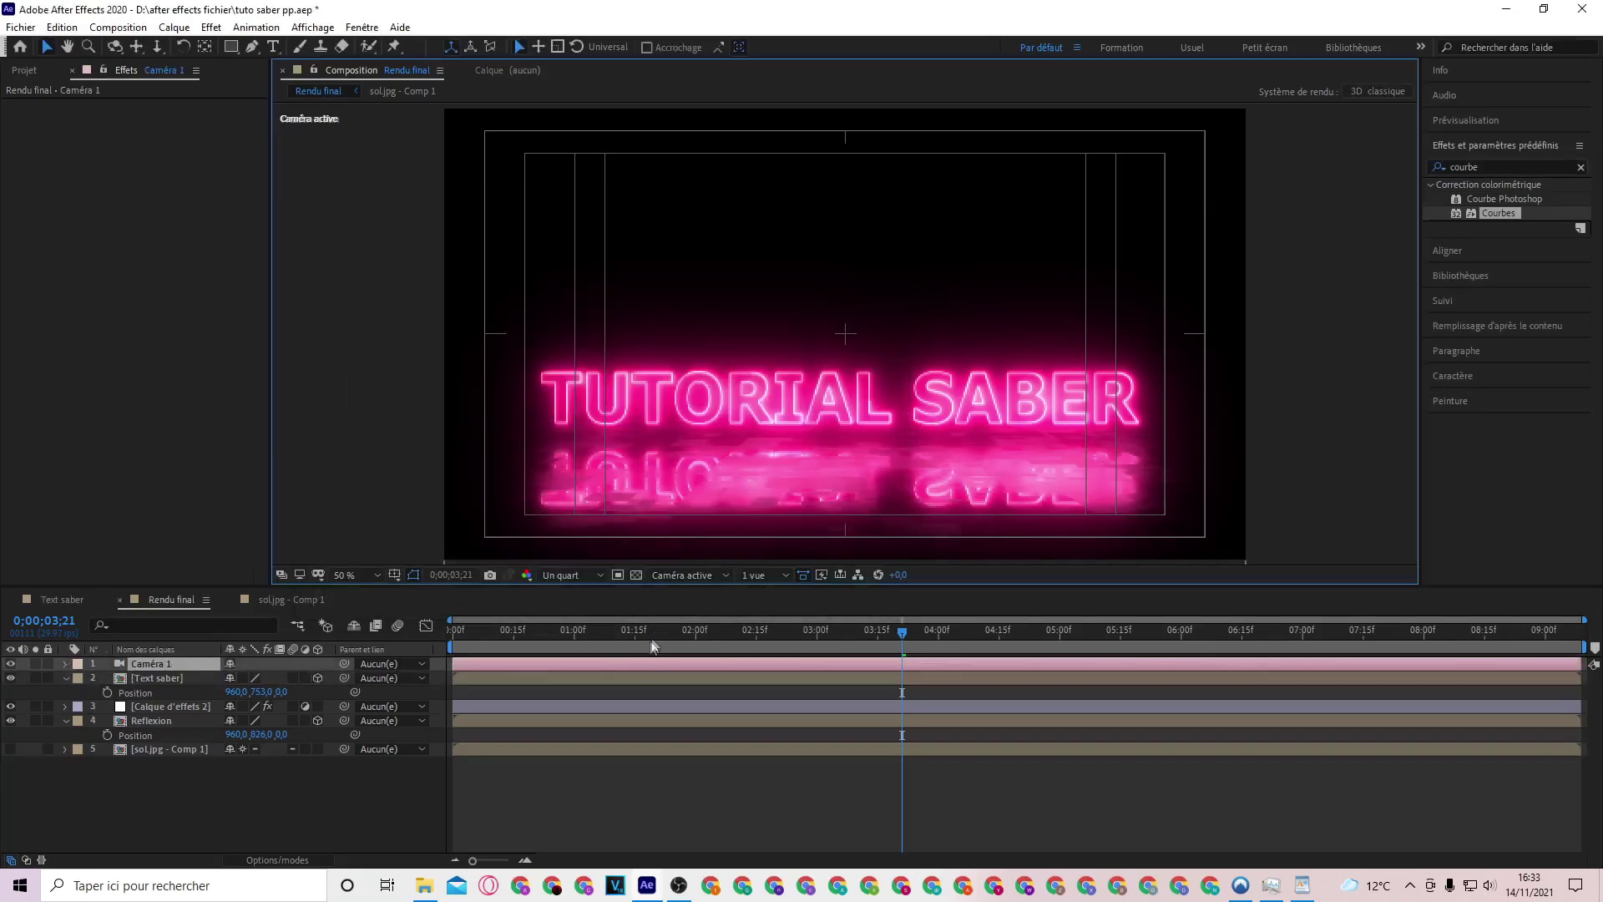
Keyframe Caméra 1 Position pulled far back to Z -8160,3 at the composition start
click(746, 649)
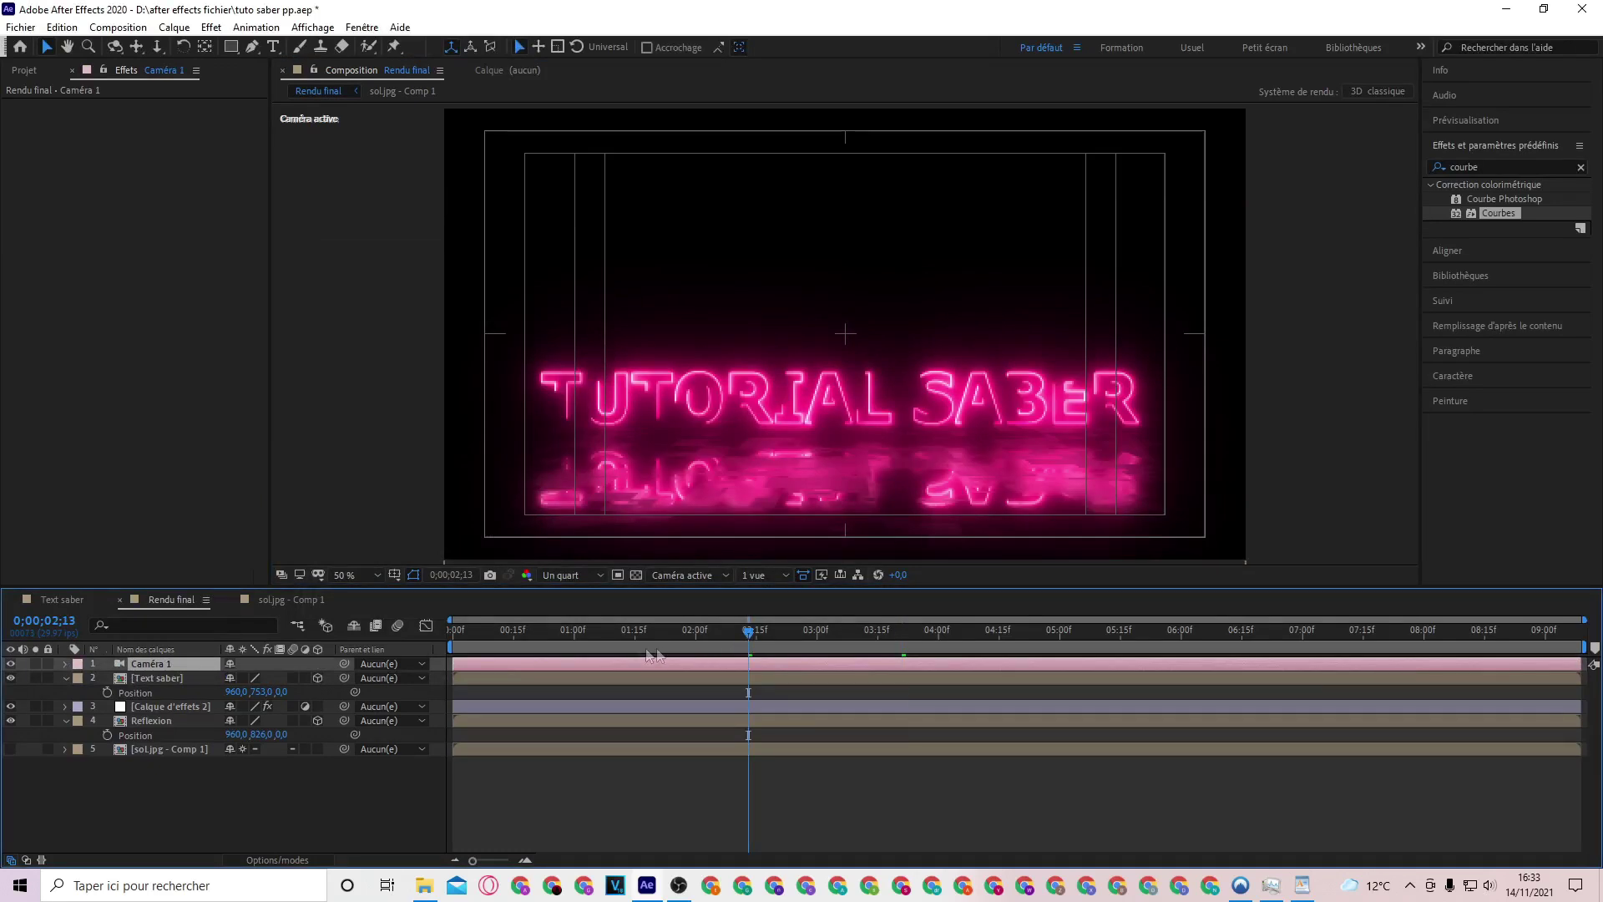
key(p)
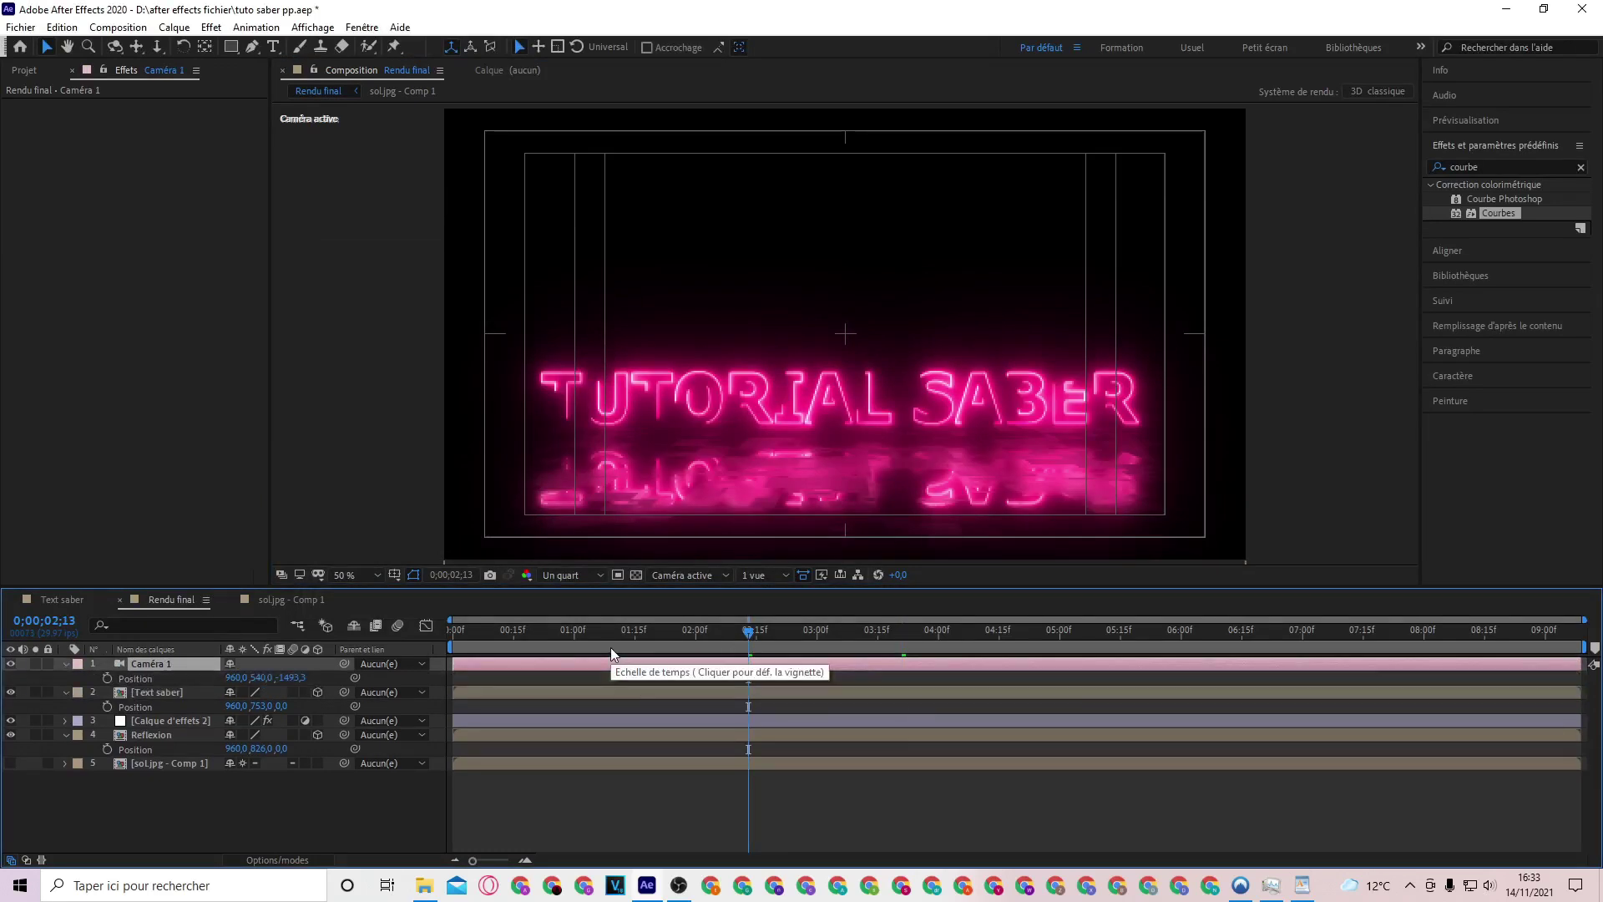
click(108, 678)
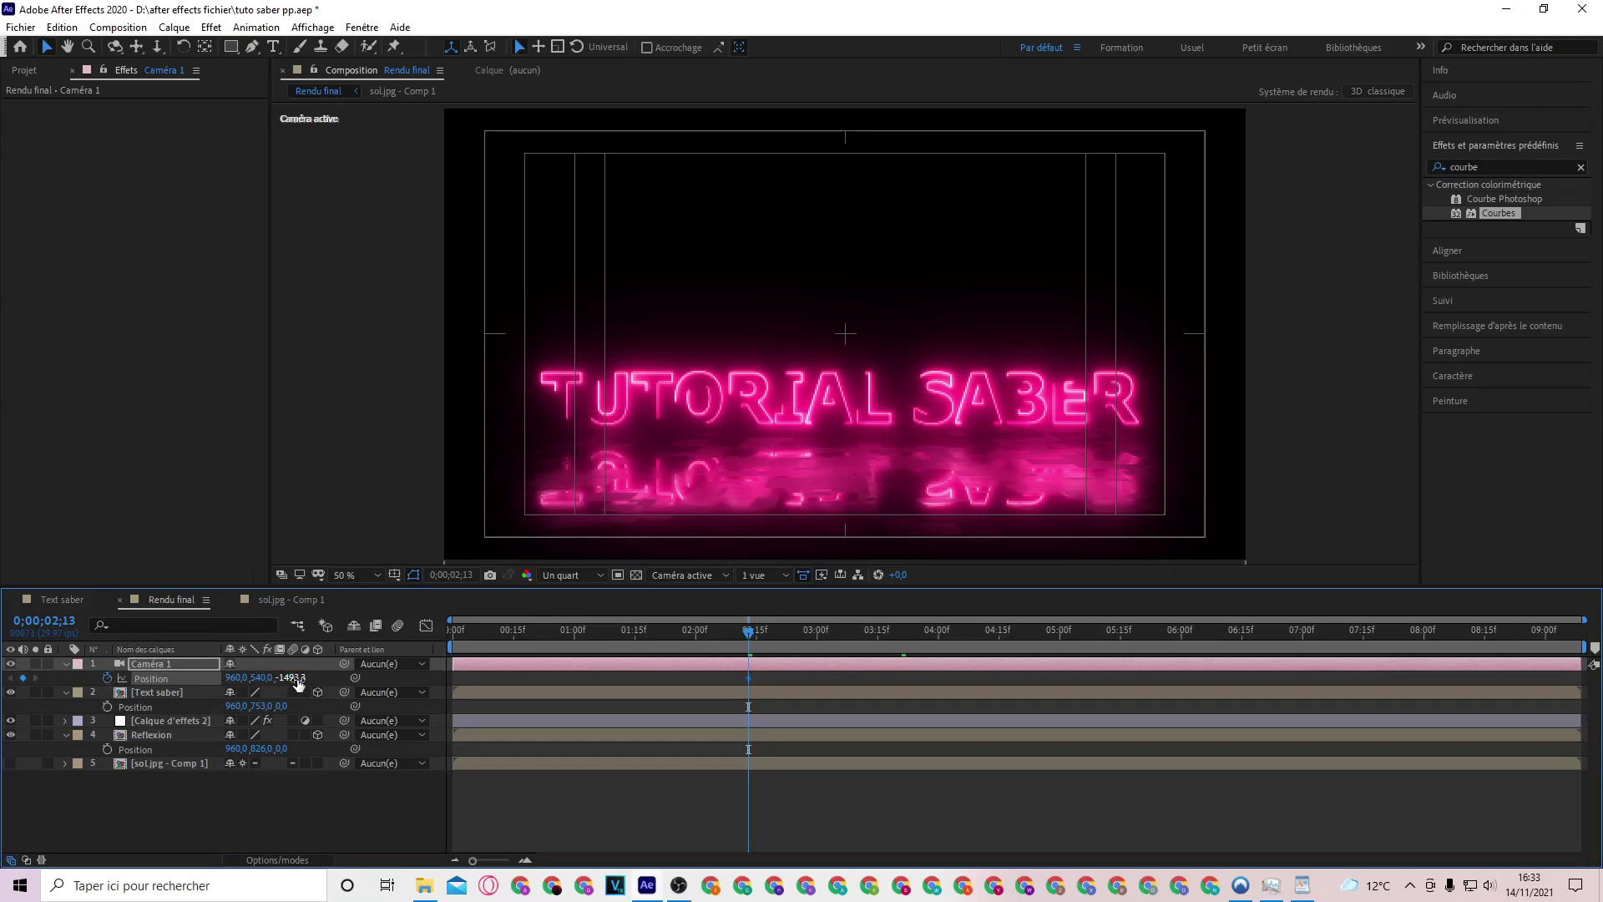
click(10, 762)
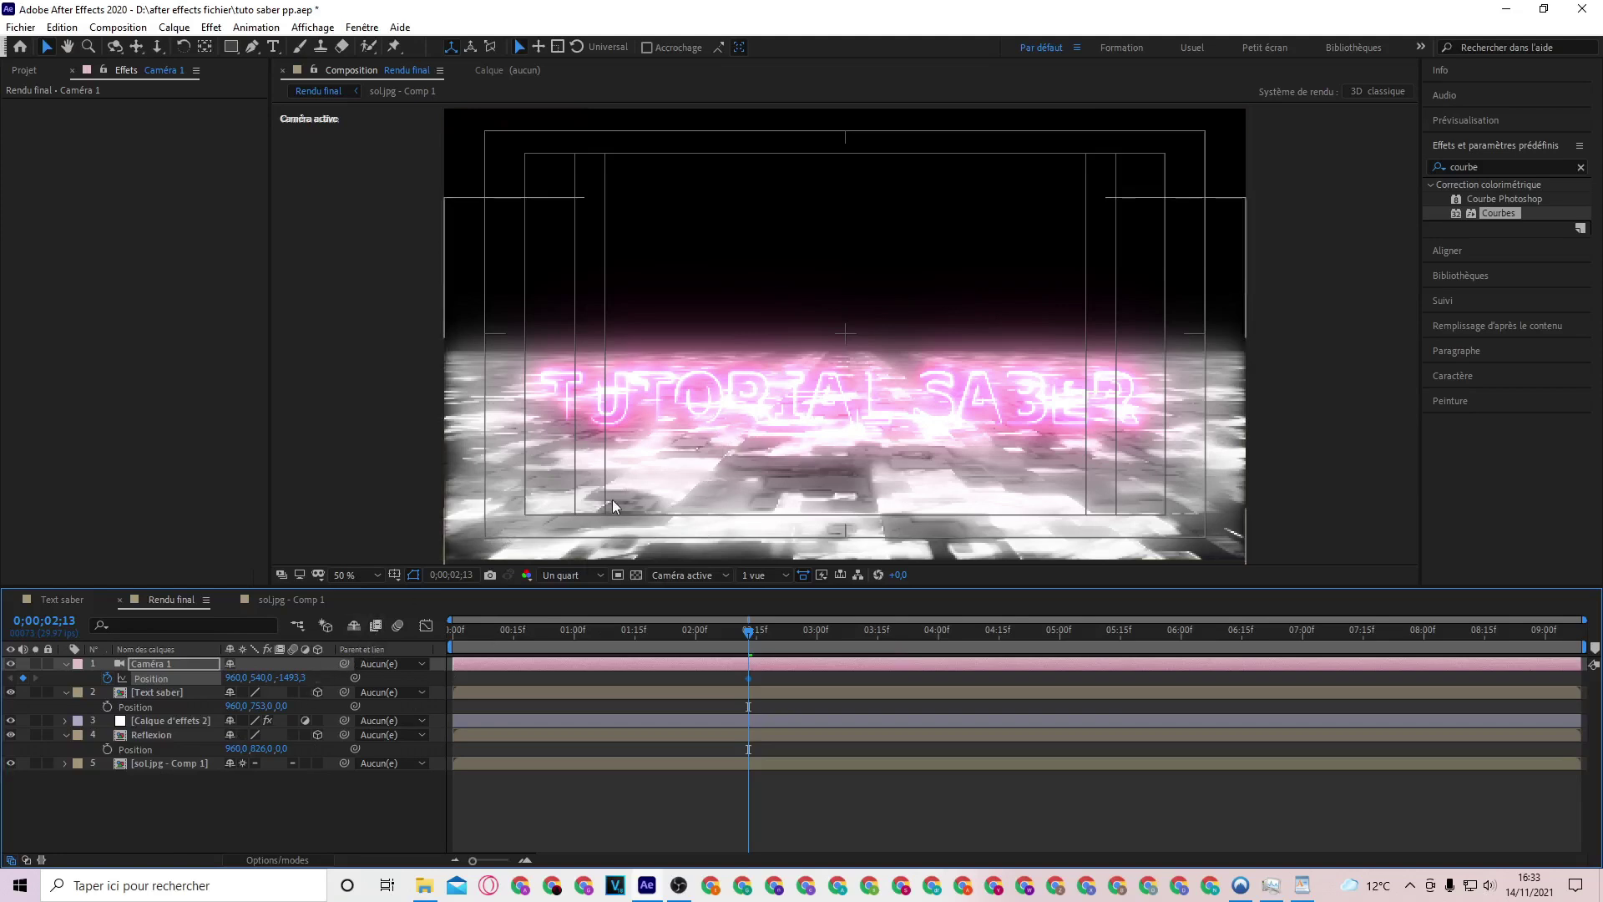
drag(290, 683, 212, 679)
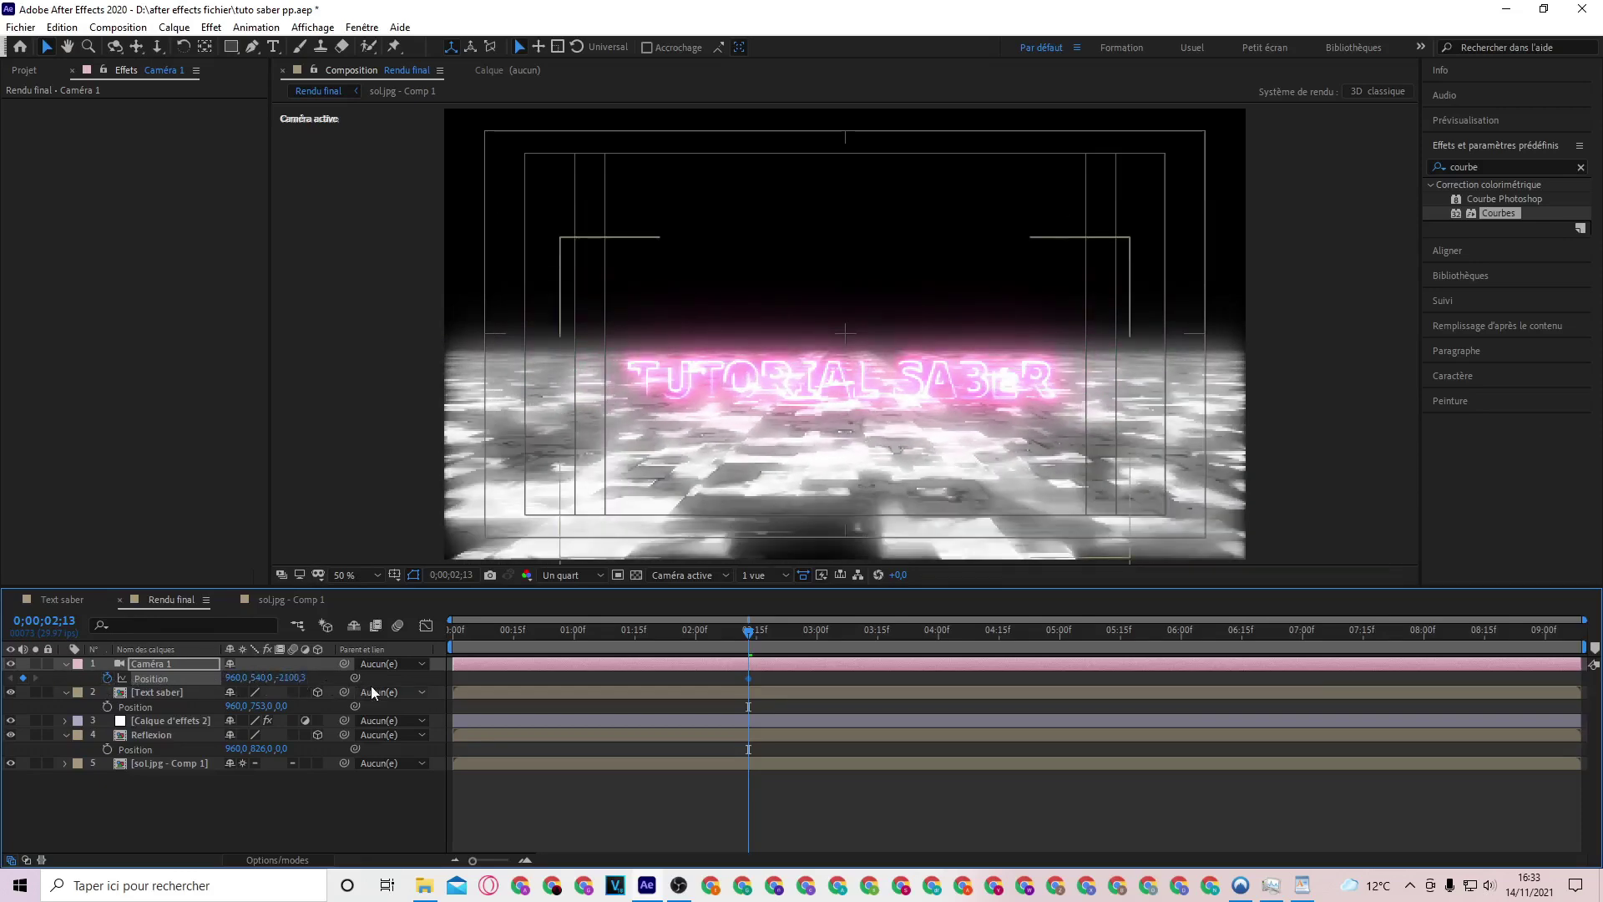
mouse_move(297, 677)
mouse_down()
mouse_move(191, 691)
mouse_move(267, 682)
mouse_up()
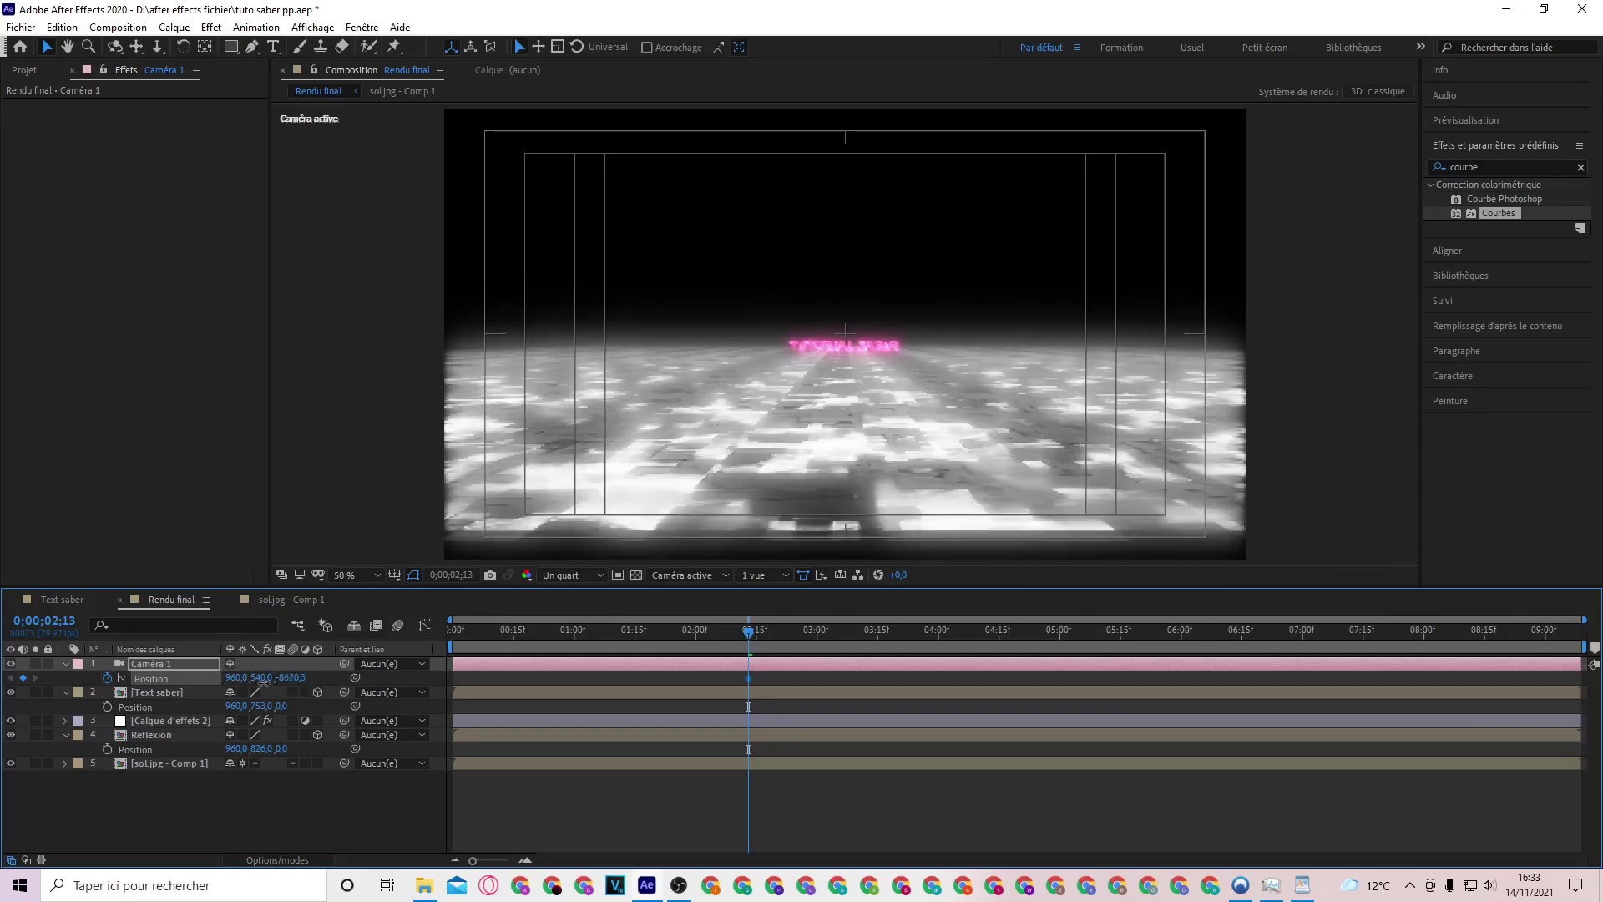
drag(267, 682, 308, 683)
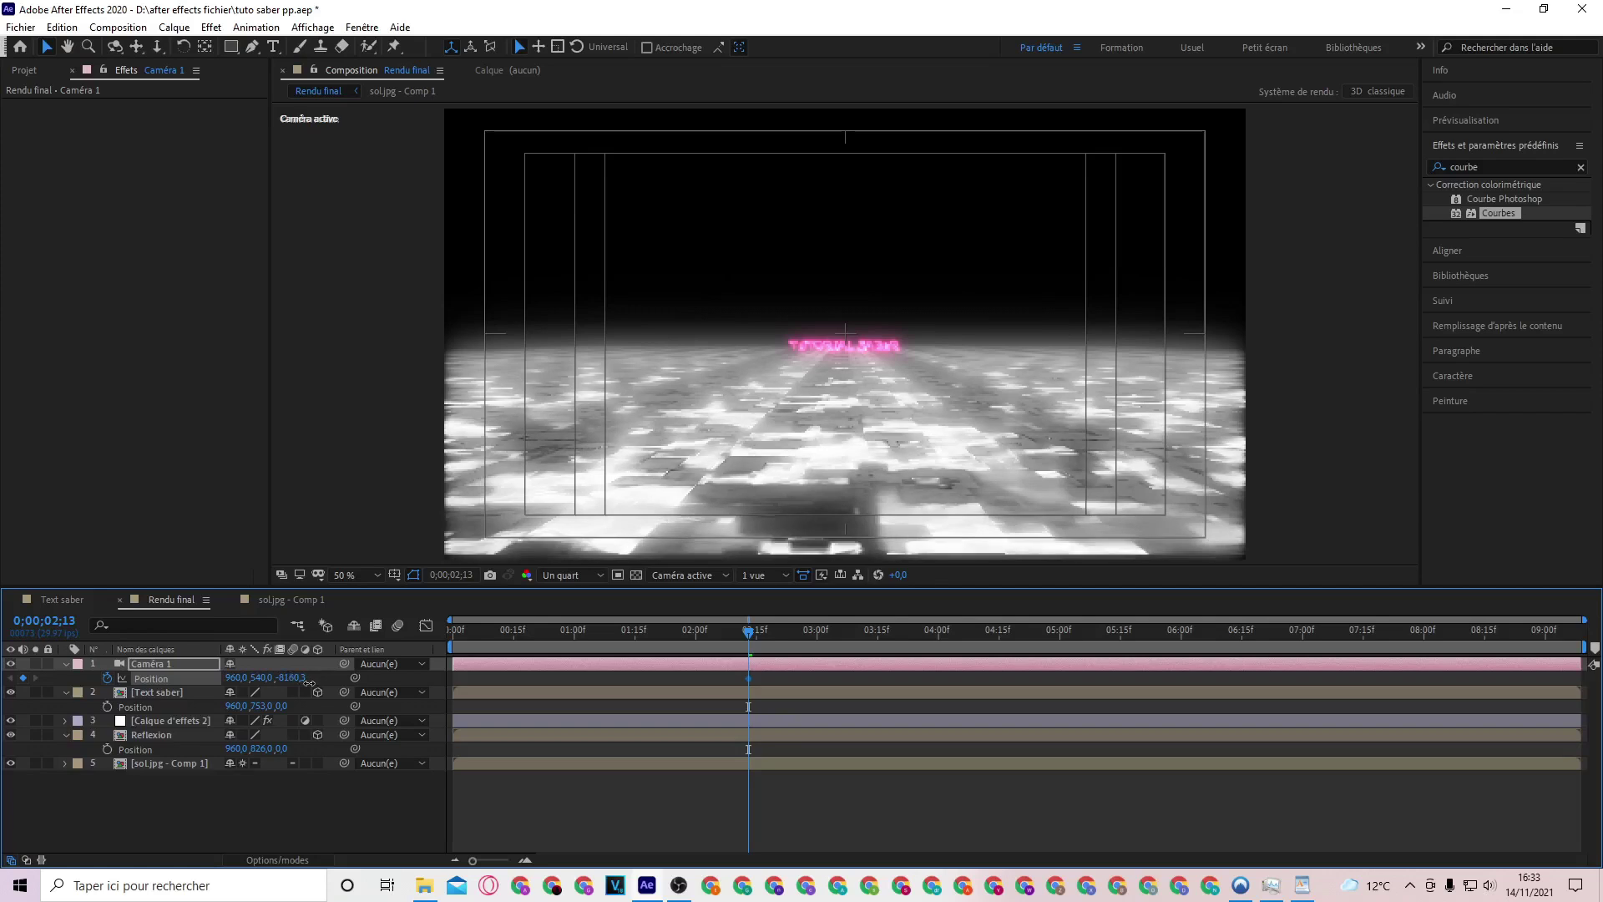
click(11, 763)
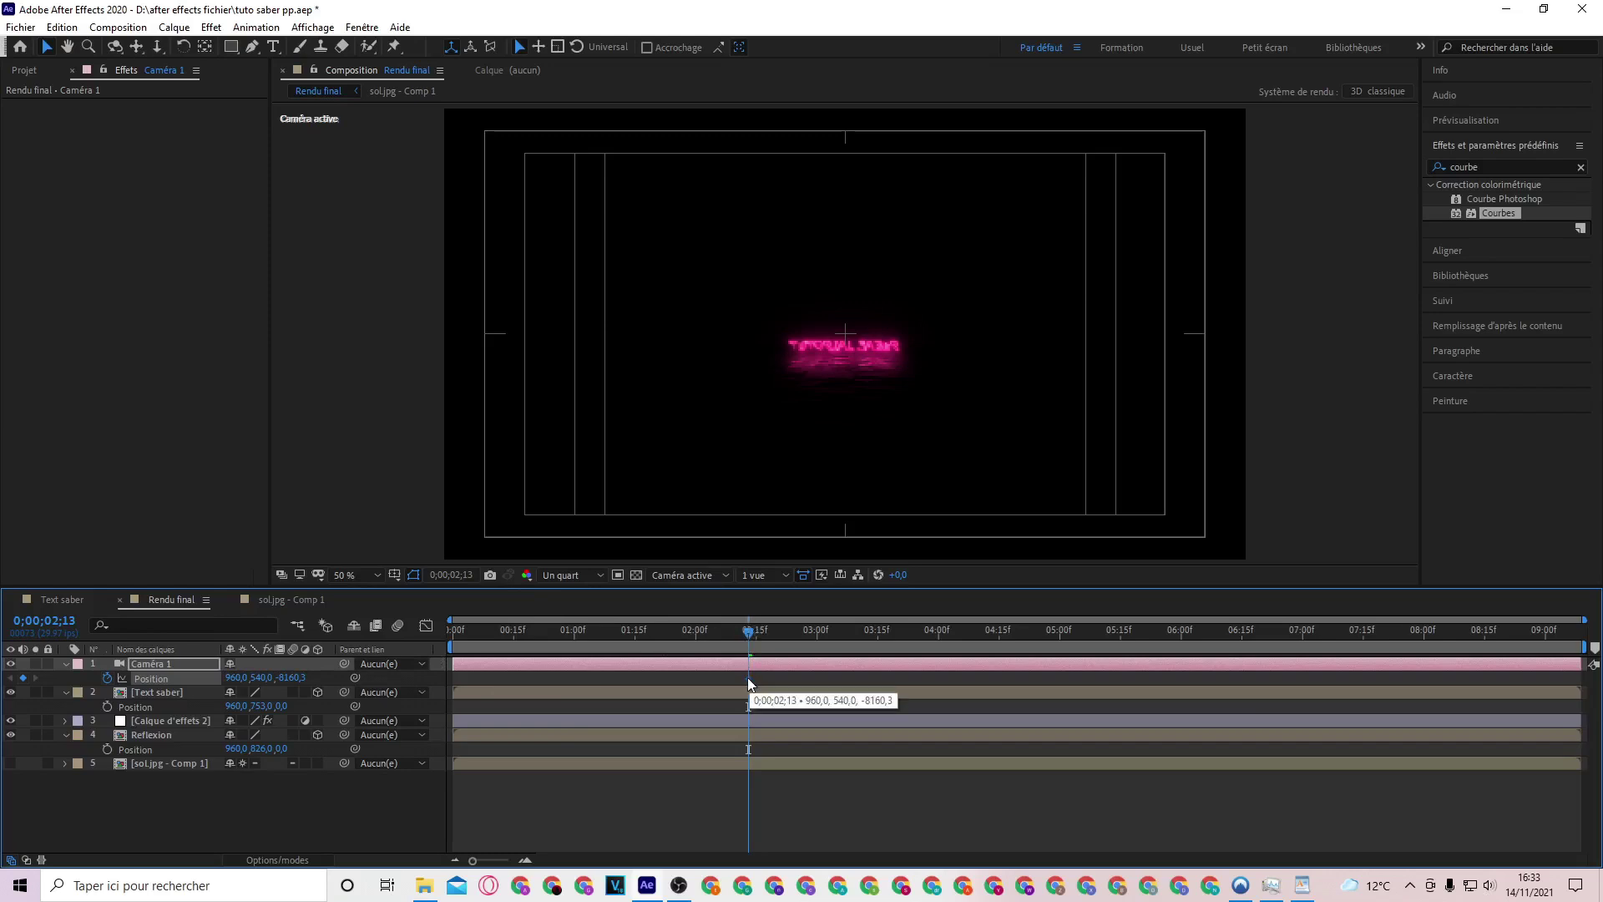
drag(749, 679, 682, 684)
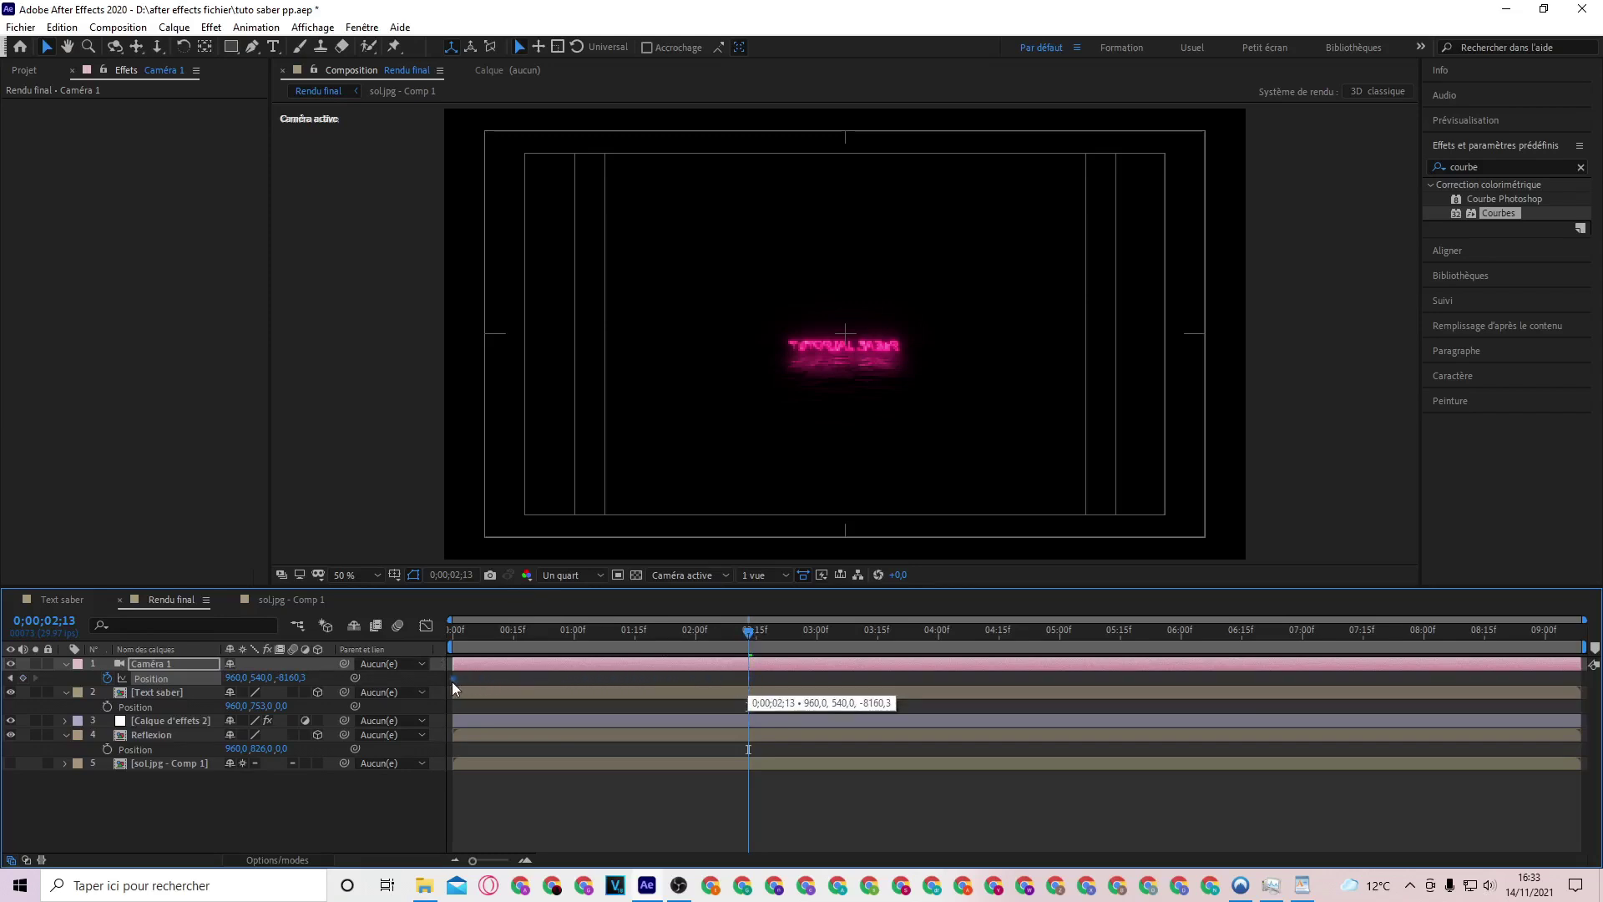
At 05:00, move the camera close to the text at Z about -1830,3
click(814, 636)
drag(833, 648, 1062, 654)
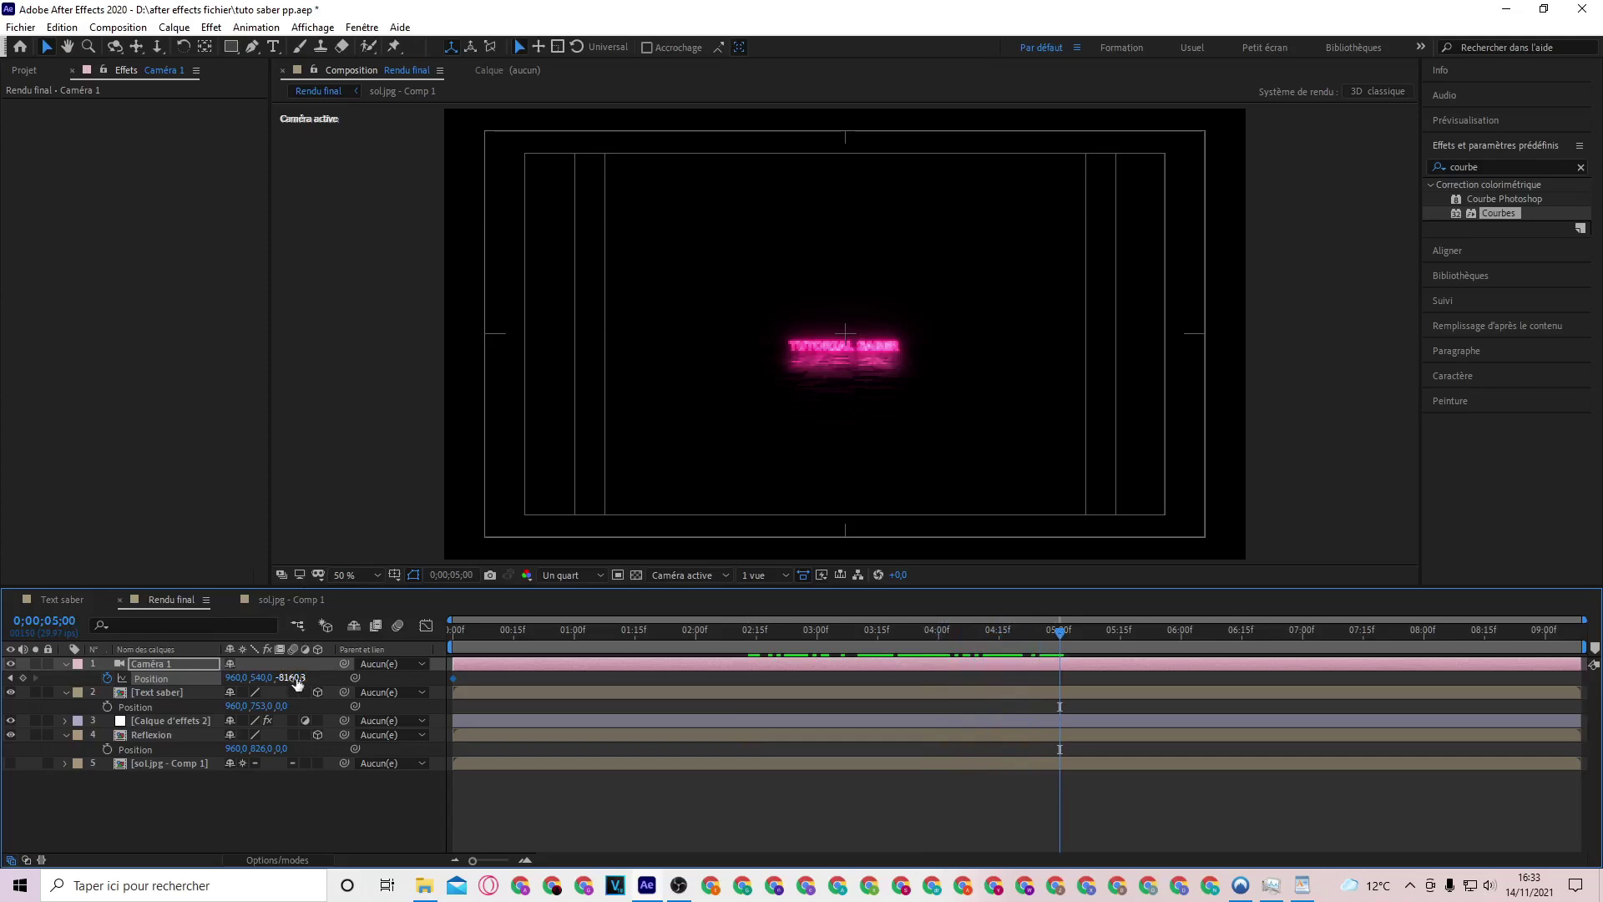
drag(288, 679, 806, 667)
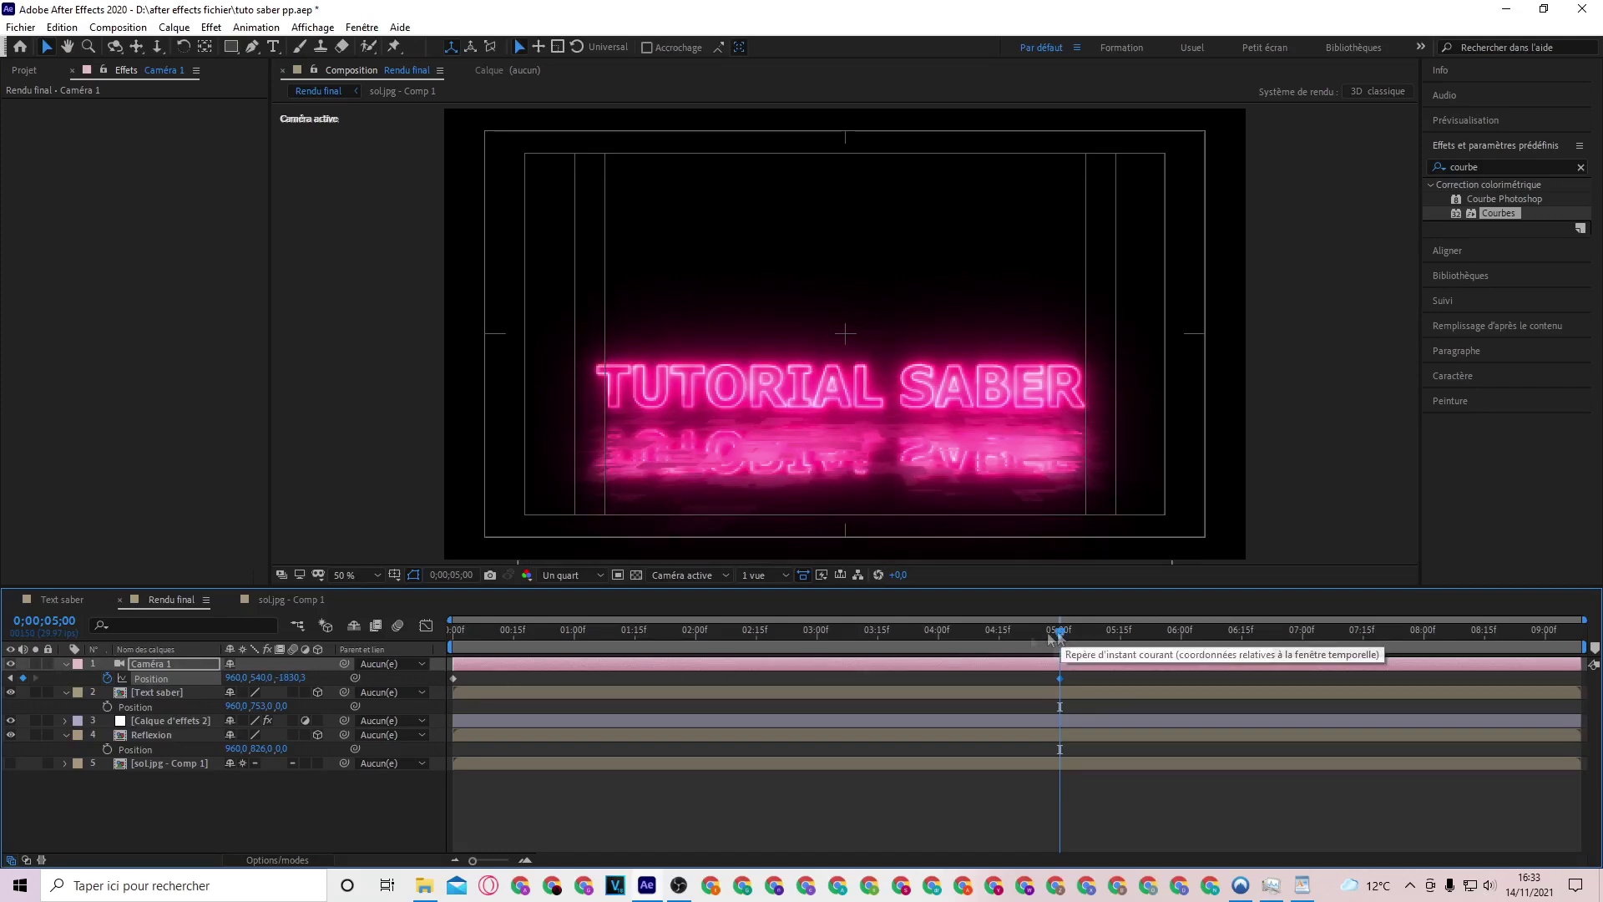
Add a camera Position keyframe at 04:14 and shift the final keyframe to about 05:26
drag(293, 677, 302, 677)
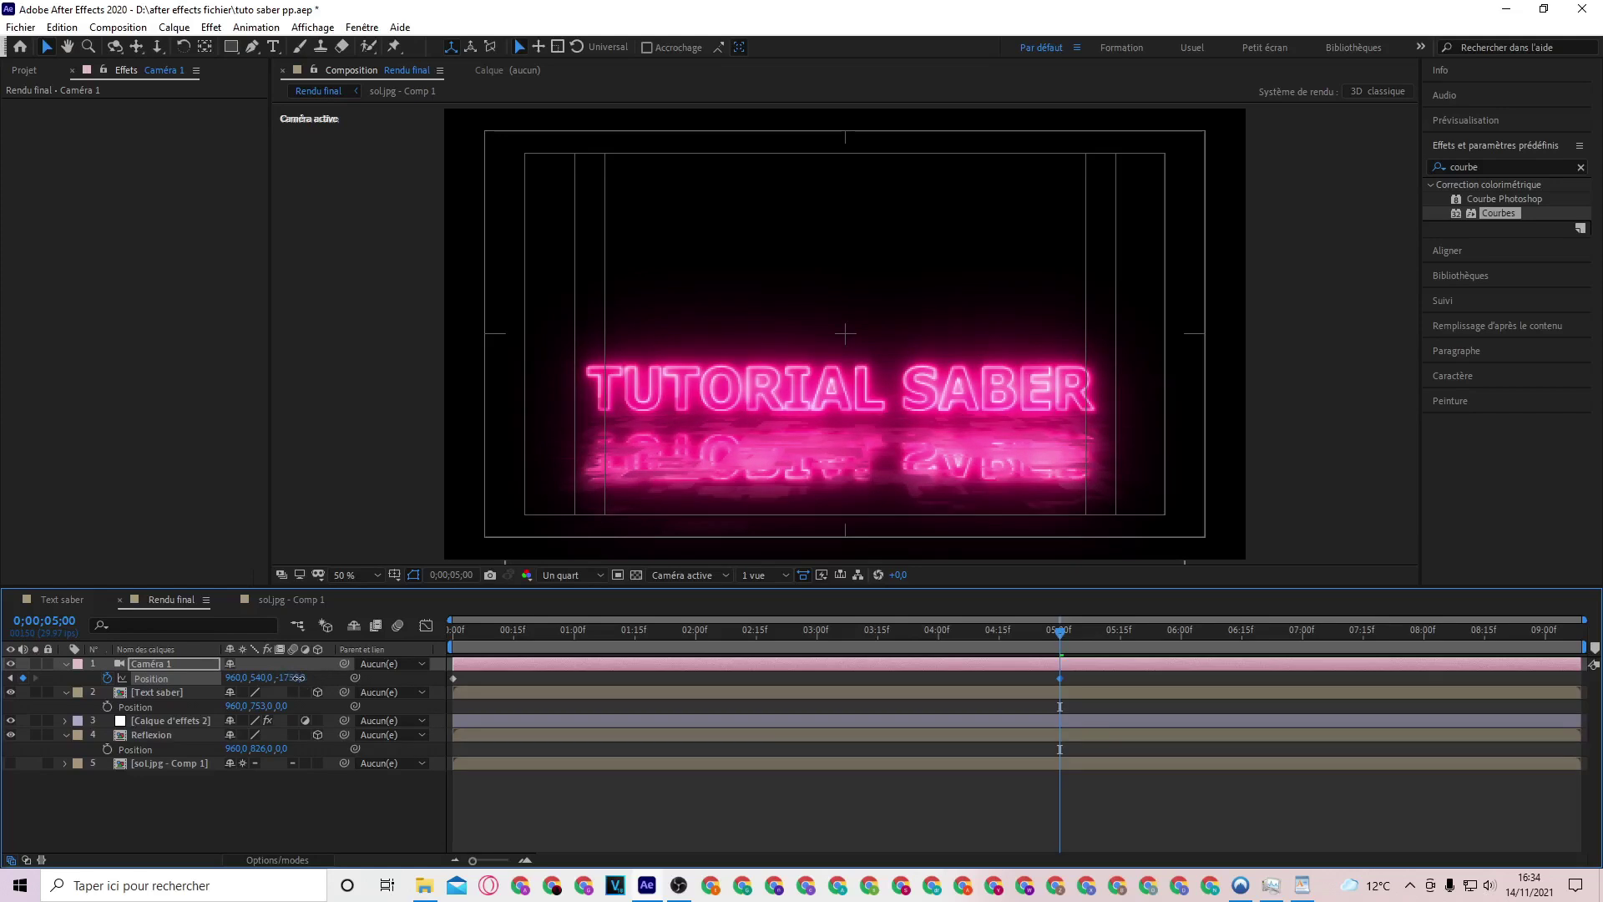
drag(1062, 636, 998, 634)
click(23, 678)
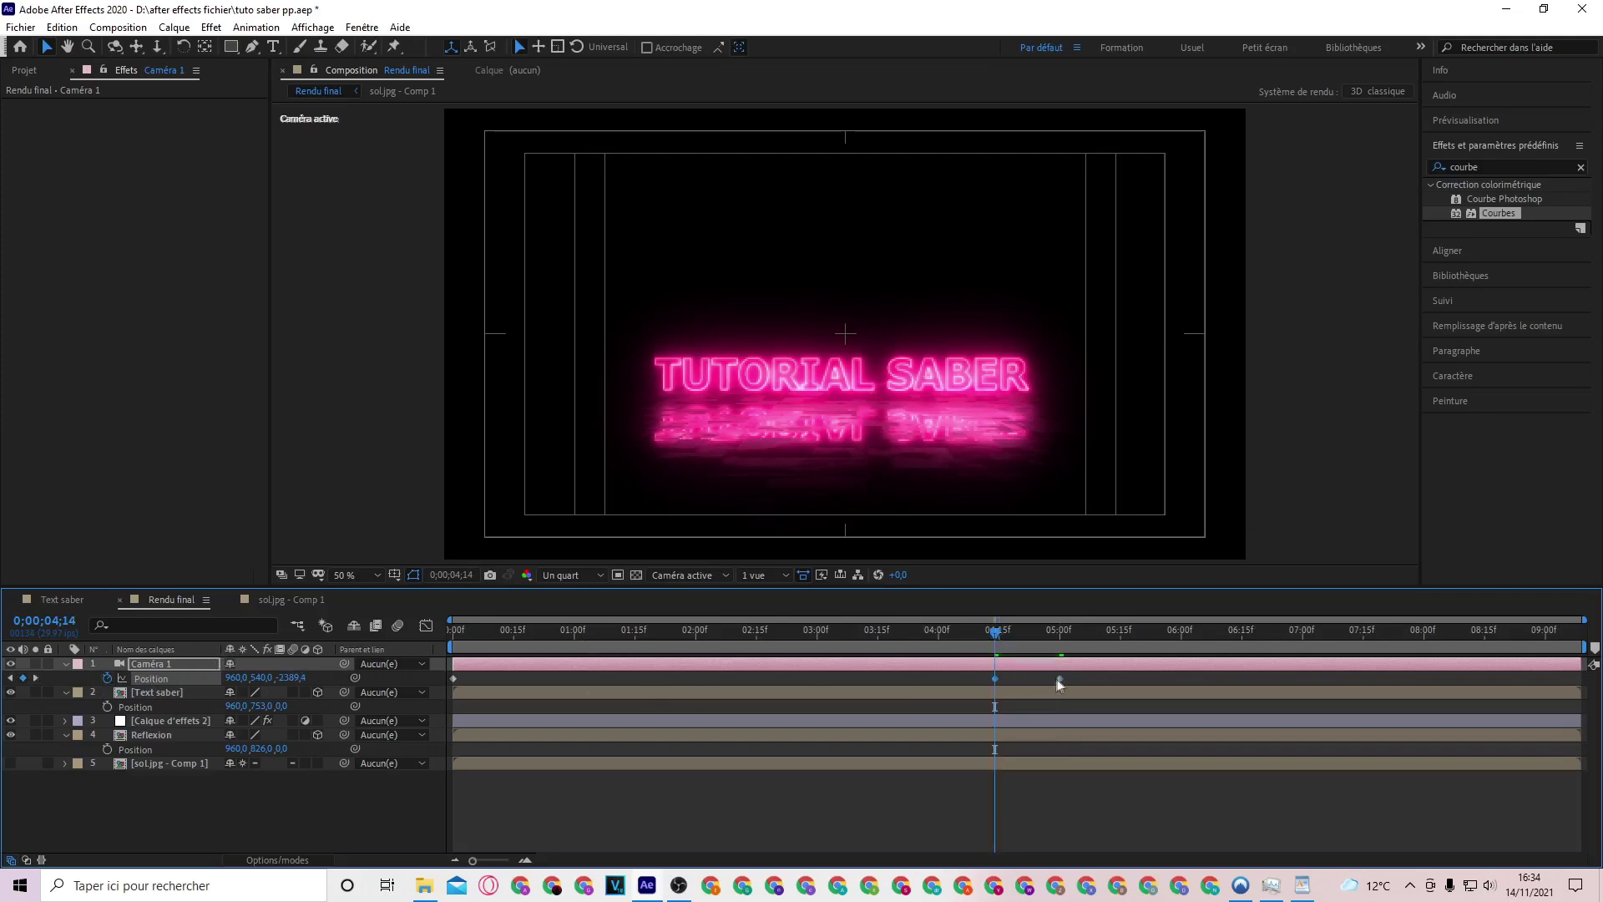
drag(1059, 678, 1165, 678)
key(Delete)
key(ctrl+z)
Preview the camera dolly from around 03:21 to check the motion
mouse_move(996, 632)
mouse_down()
mouse_move(801, 631)
mouse_move(1123, 671)
mouse_up()
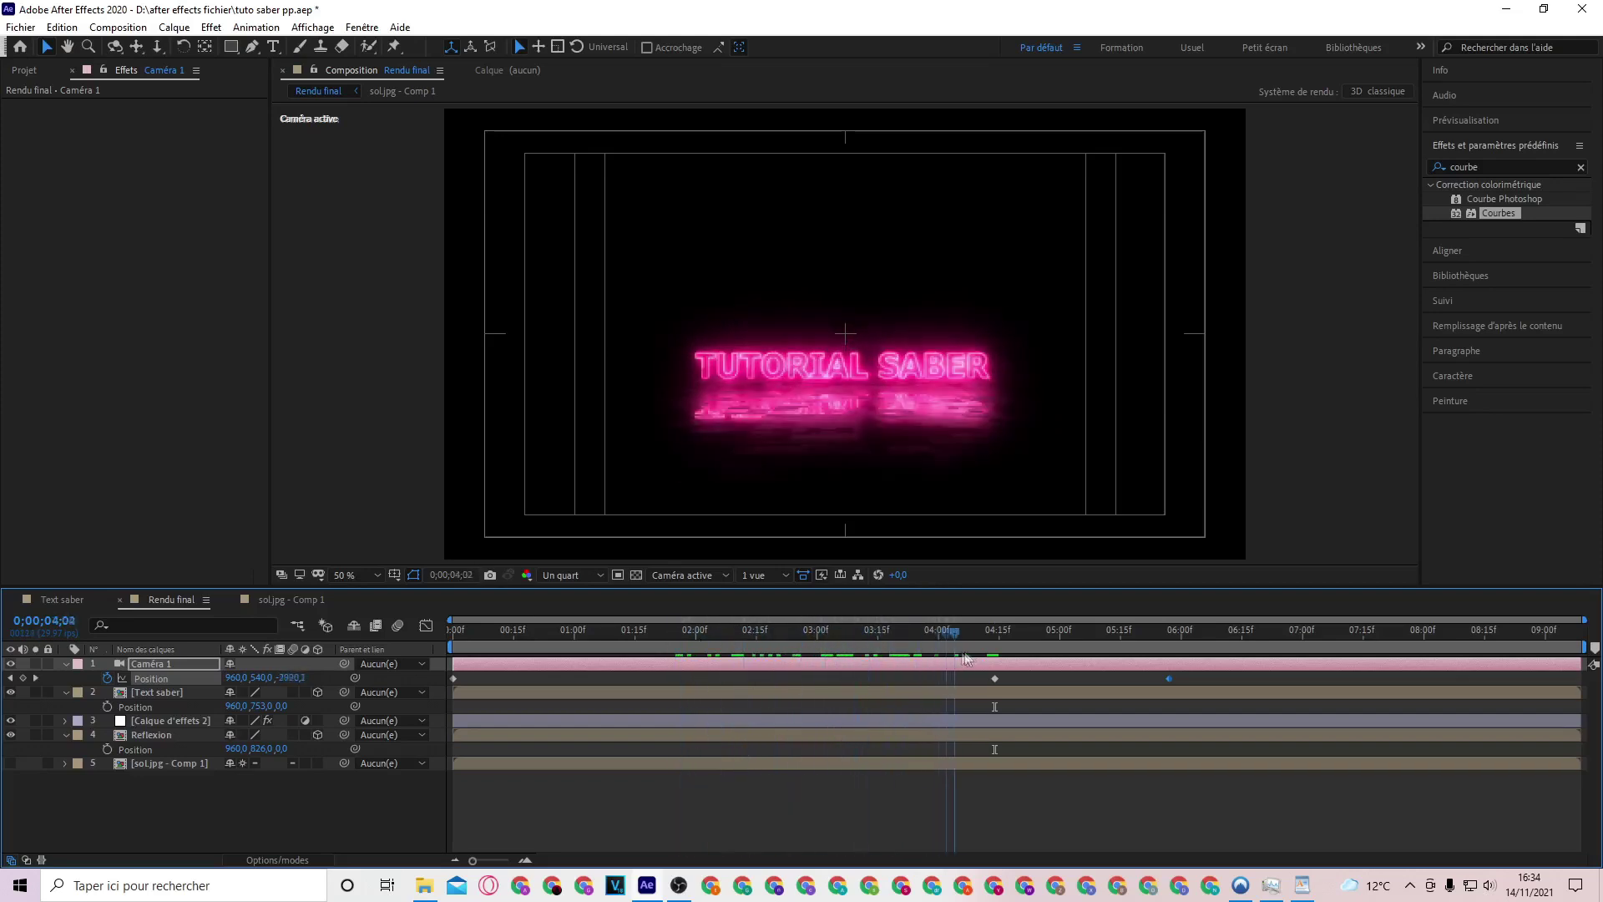
drag(1123, 672, 899, 688)
key(space)
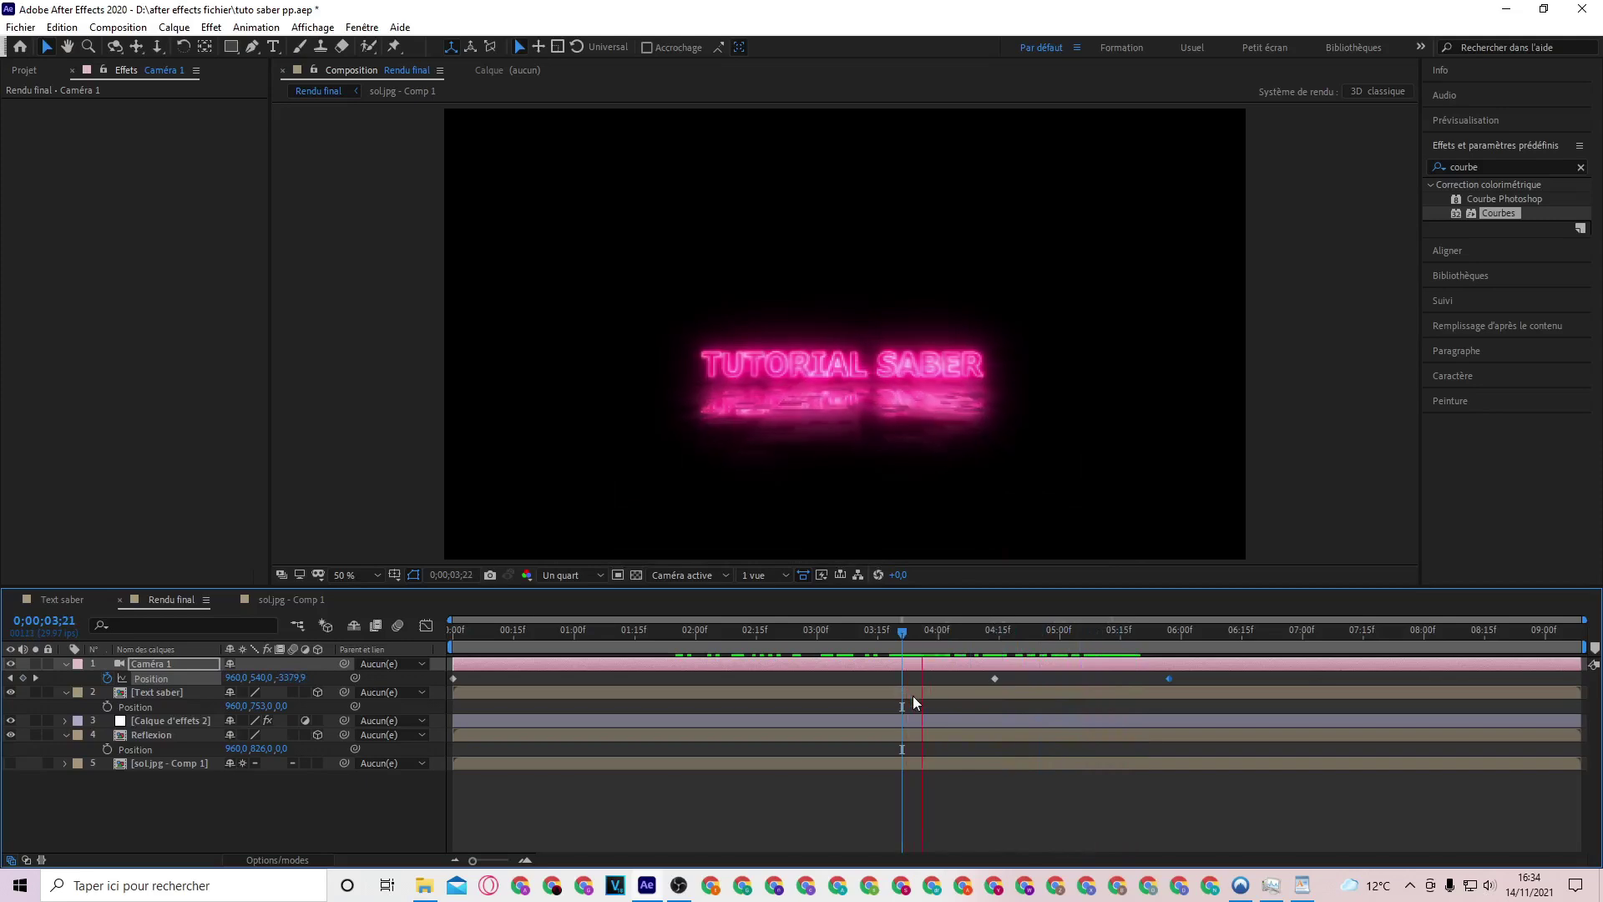
key(space)
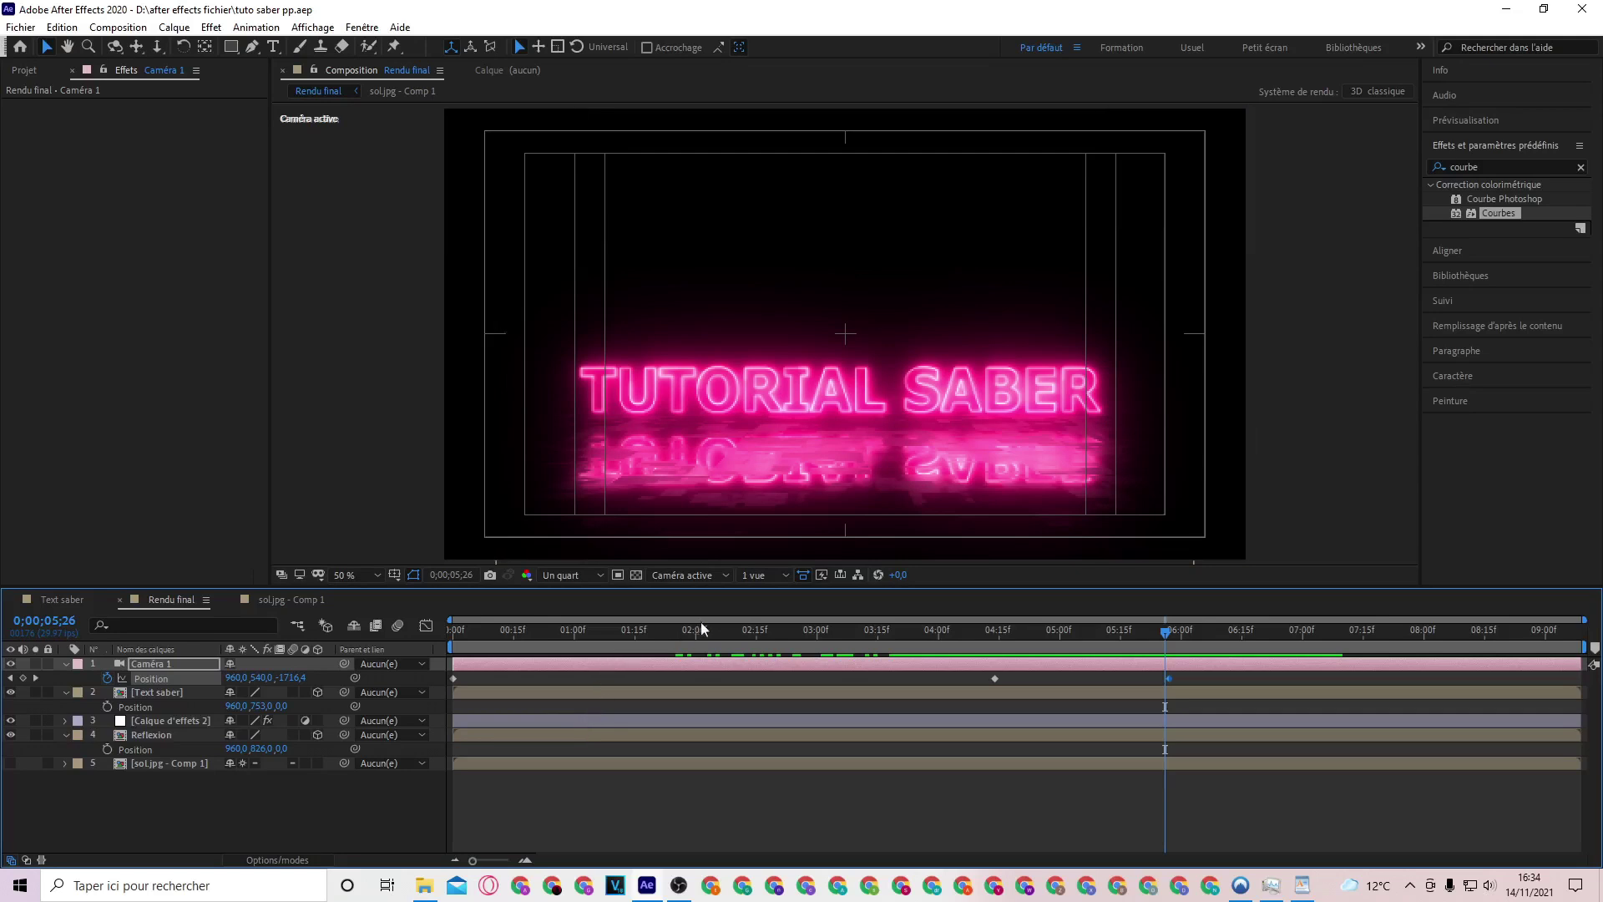
click(692, 642)
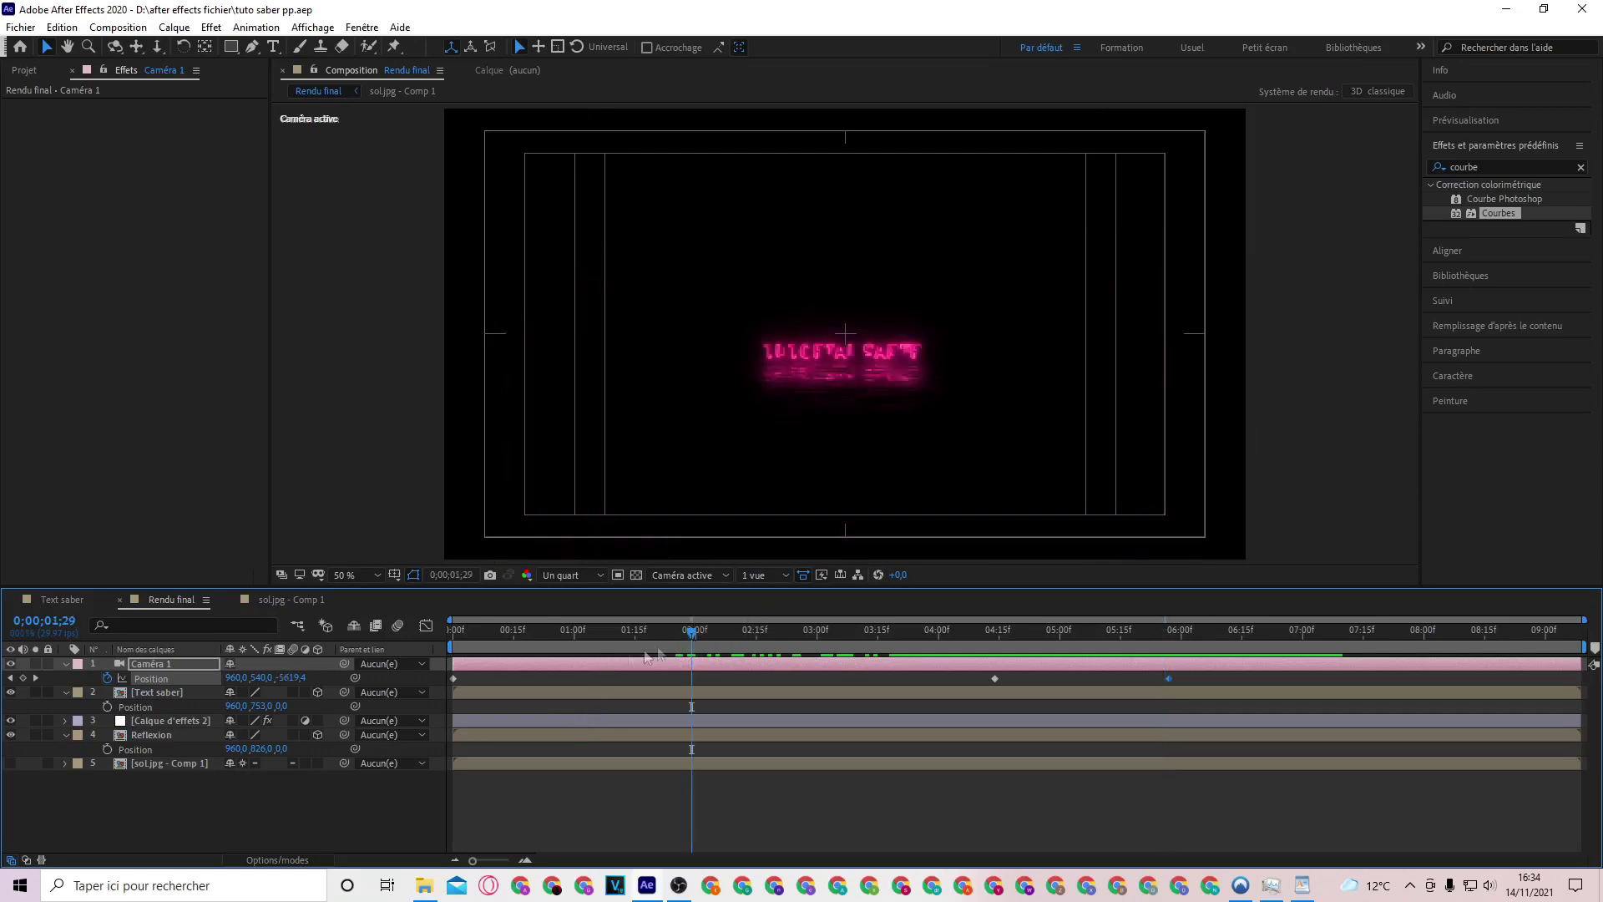
right_click(377, 467)
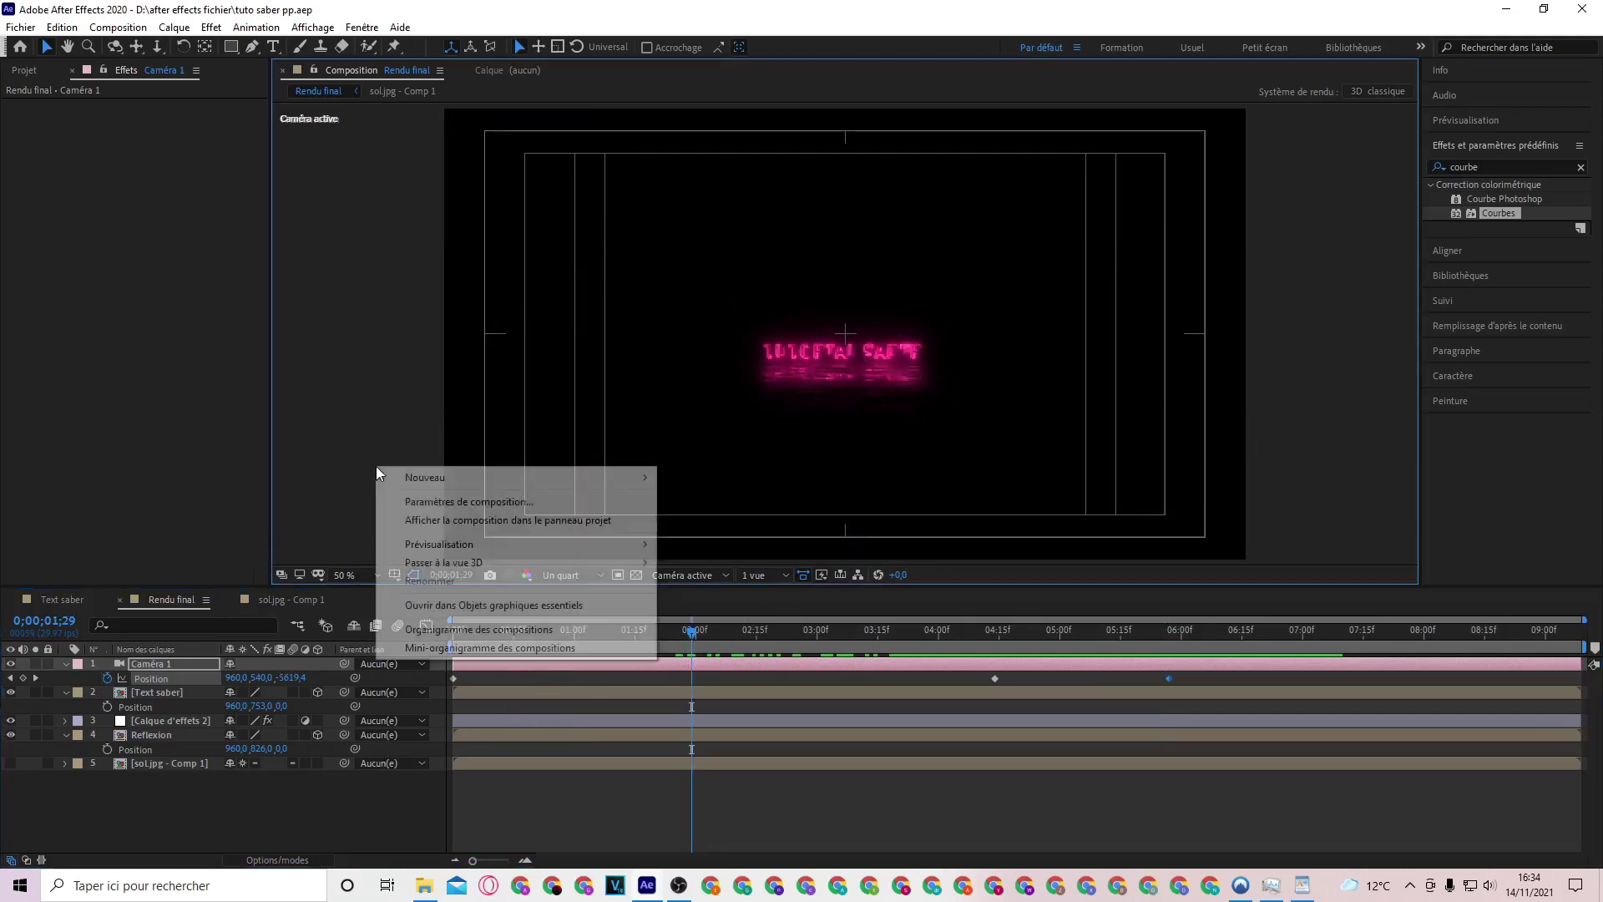
Create a new black solid layer named Sol couleur in Rendu final
mouse_move(637, 477)
click(683, 526)
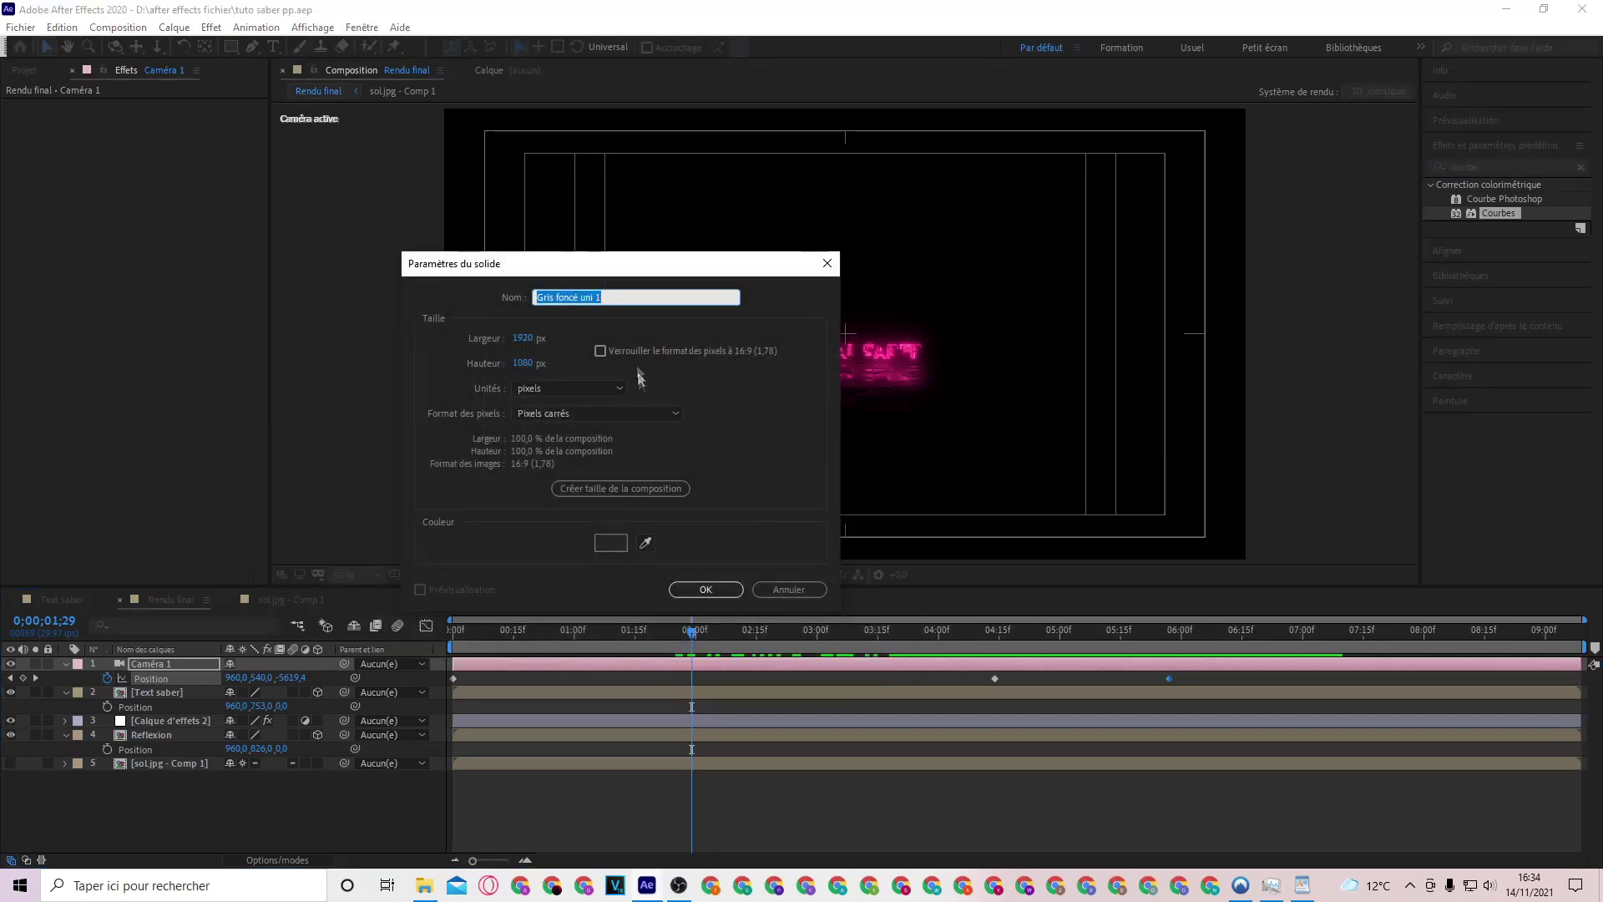
key(BackSpace)
text(Sol couleur)
click(613, 540)
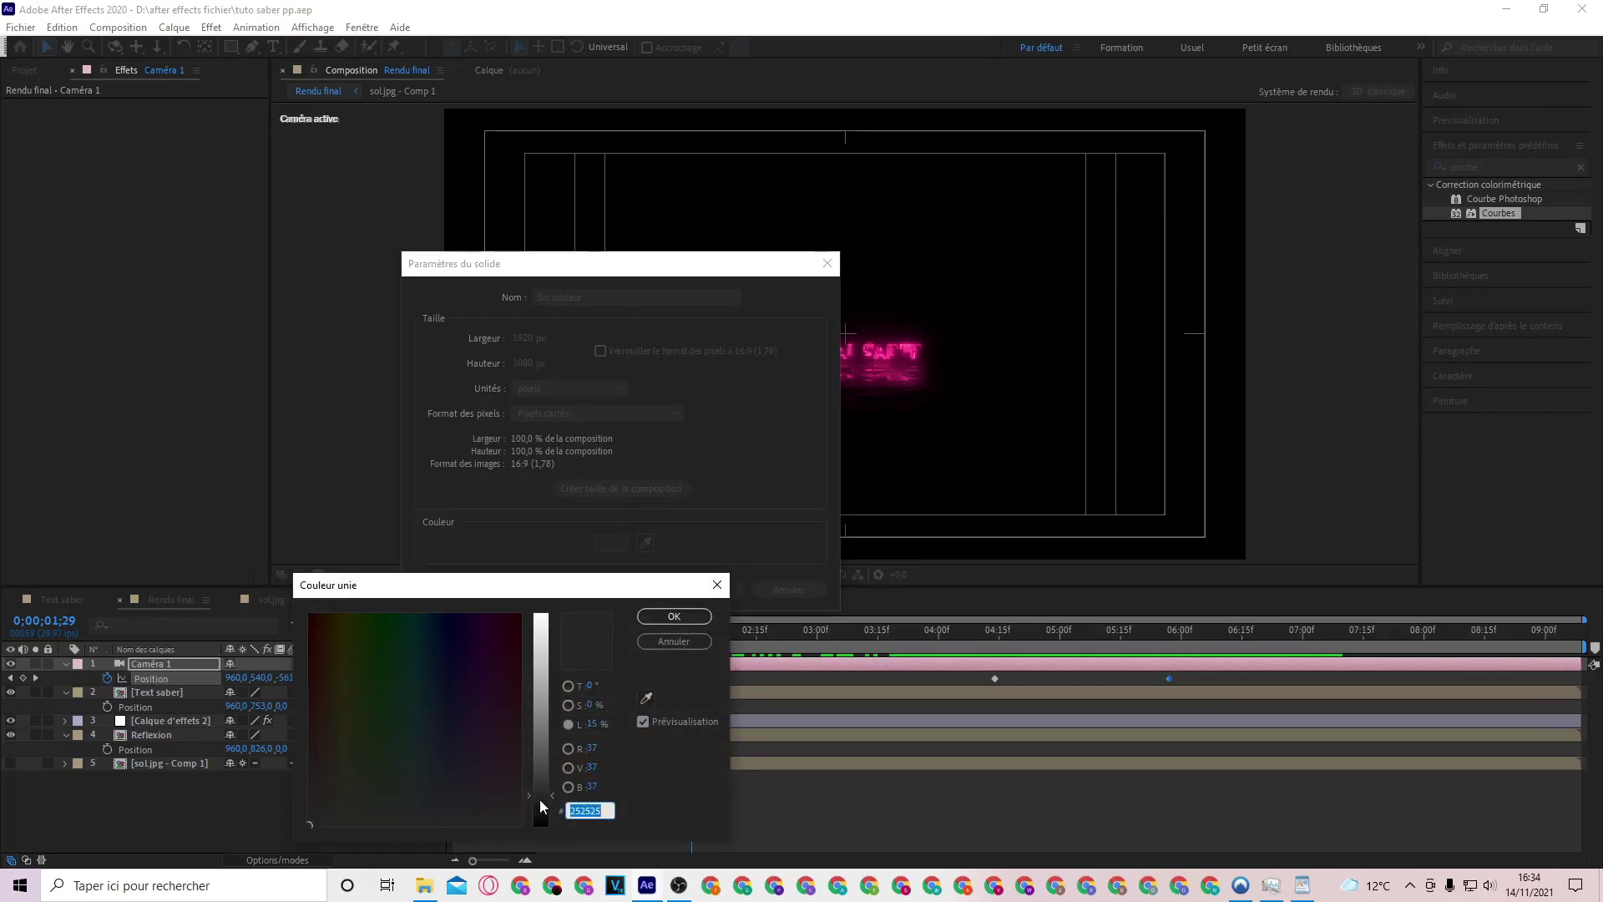
mouse_move(544, 800)
mouse_down()
mouse_move(541, 825)
mouse_move(544, 795)
mouse_up()
click(661, 621)
click(706, 586)
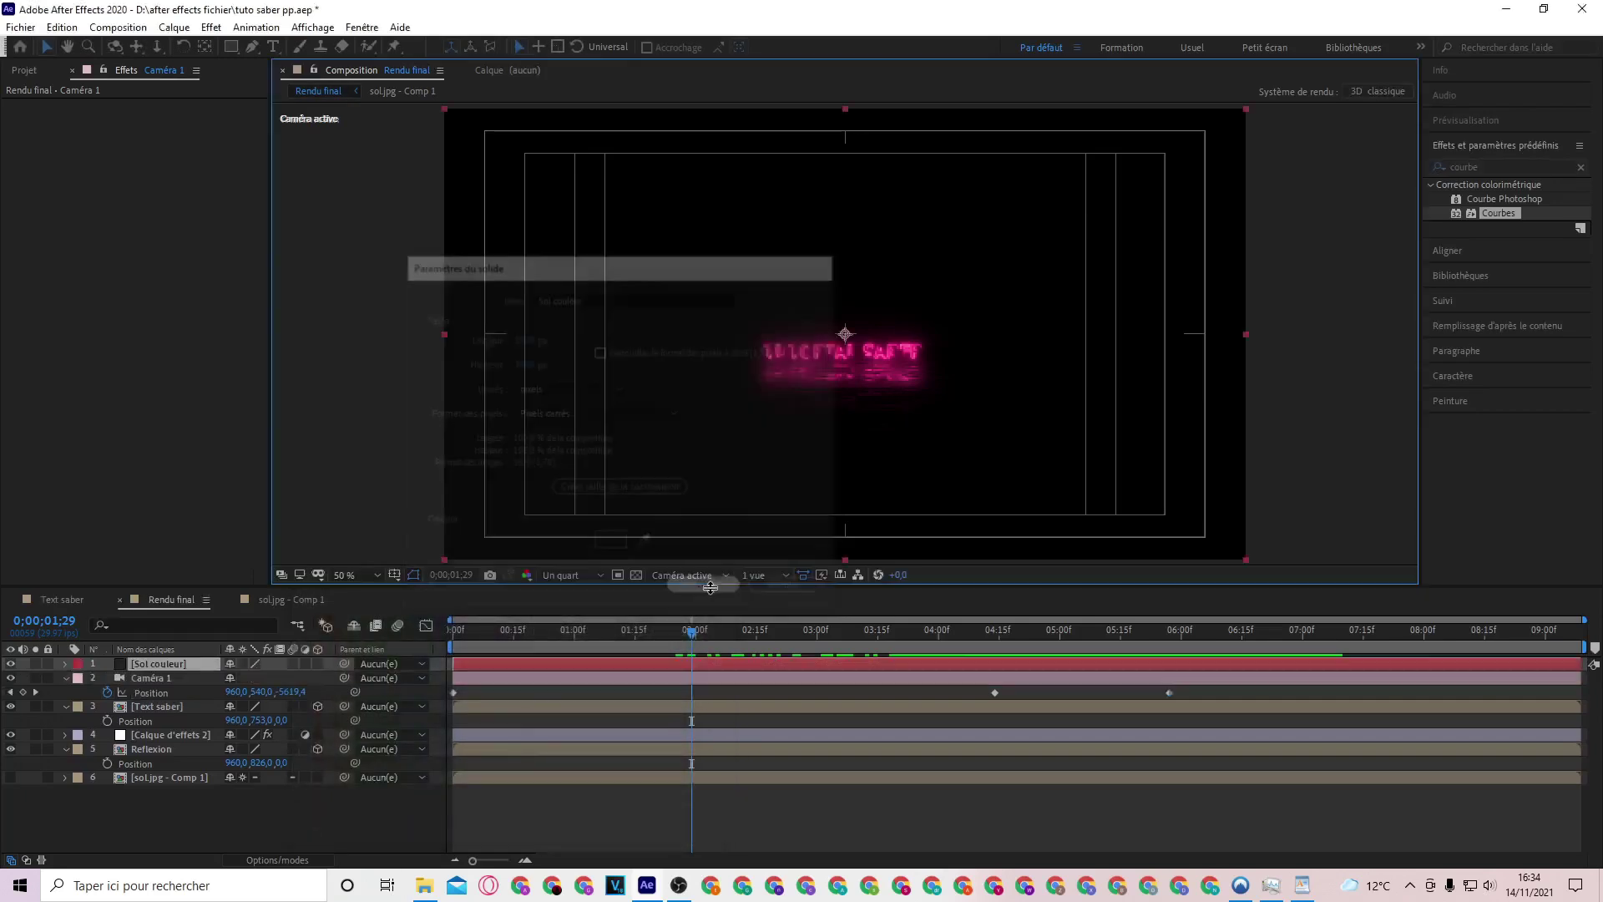
Move Sol couleur below Calque d'effets 2 and zoom the viewer out to 25%
drag(174, 663, 177, 735)
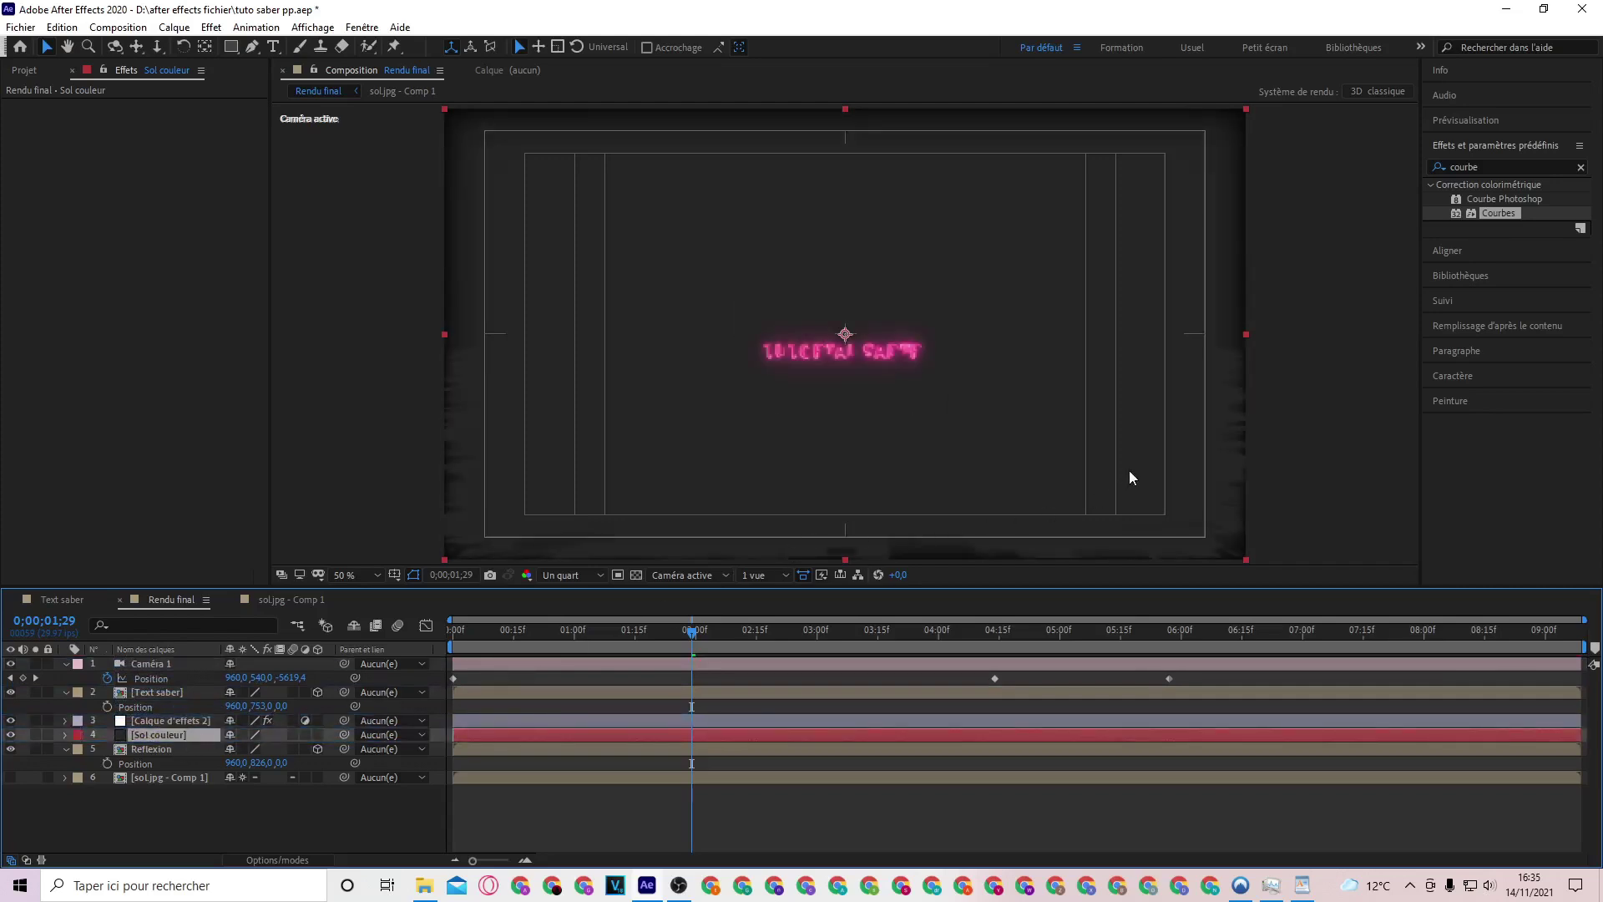
key(comma)
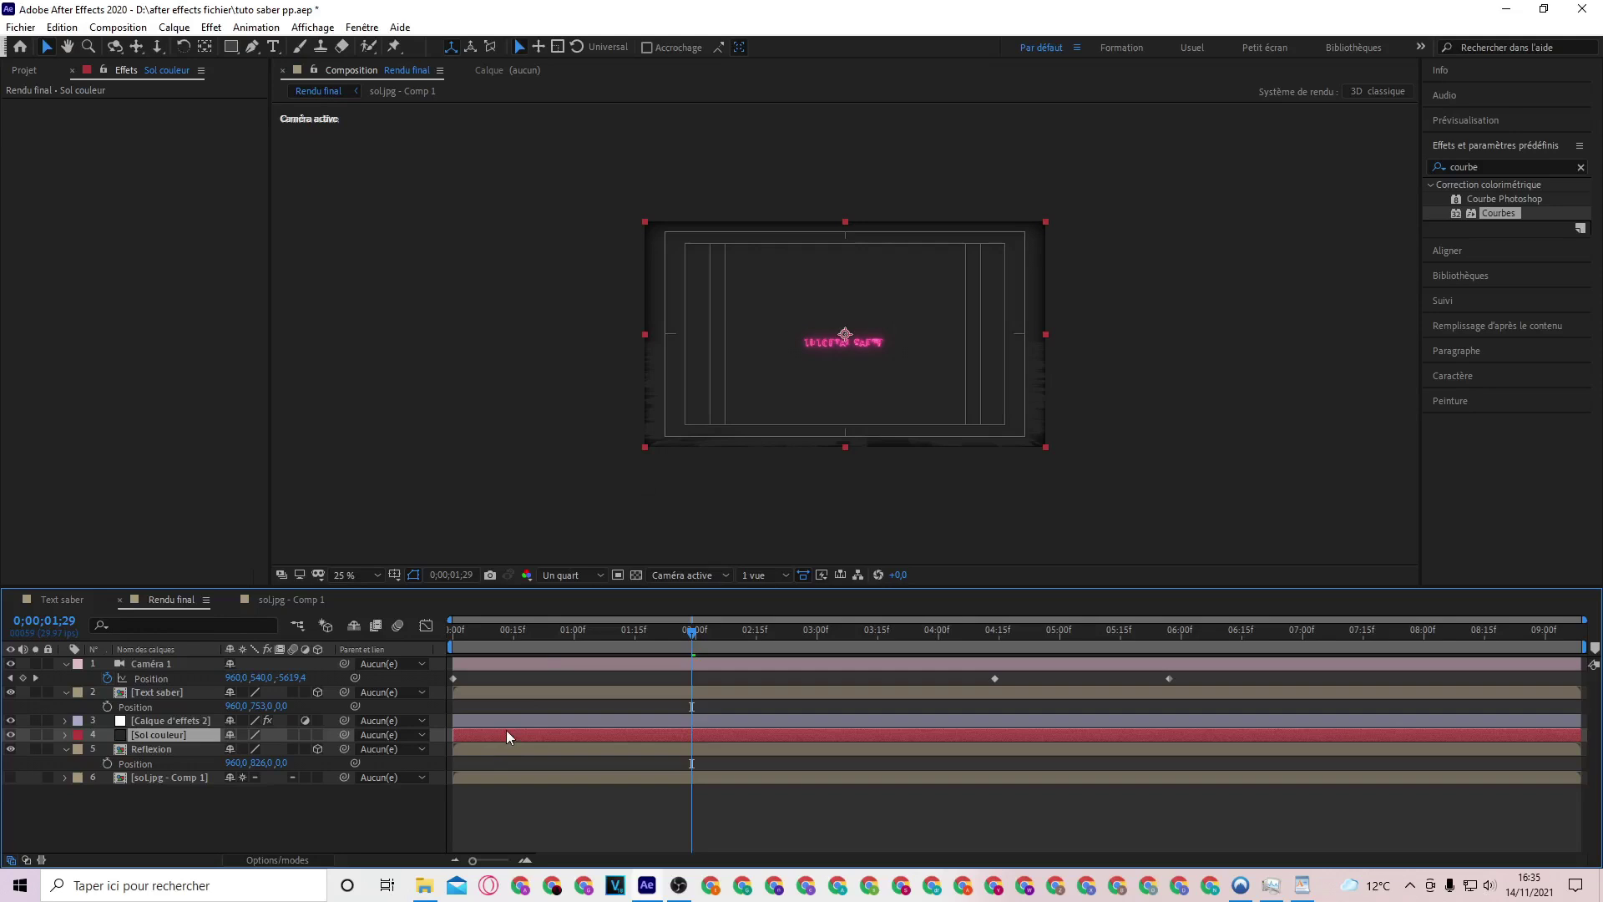
click(486, 723)
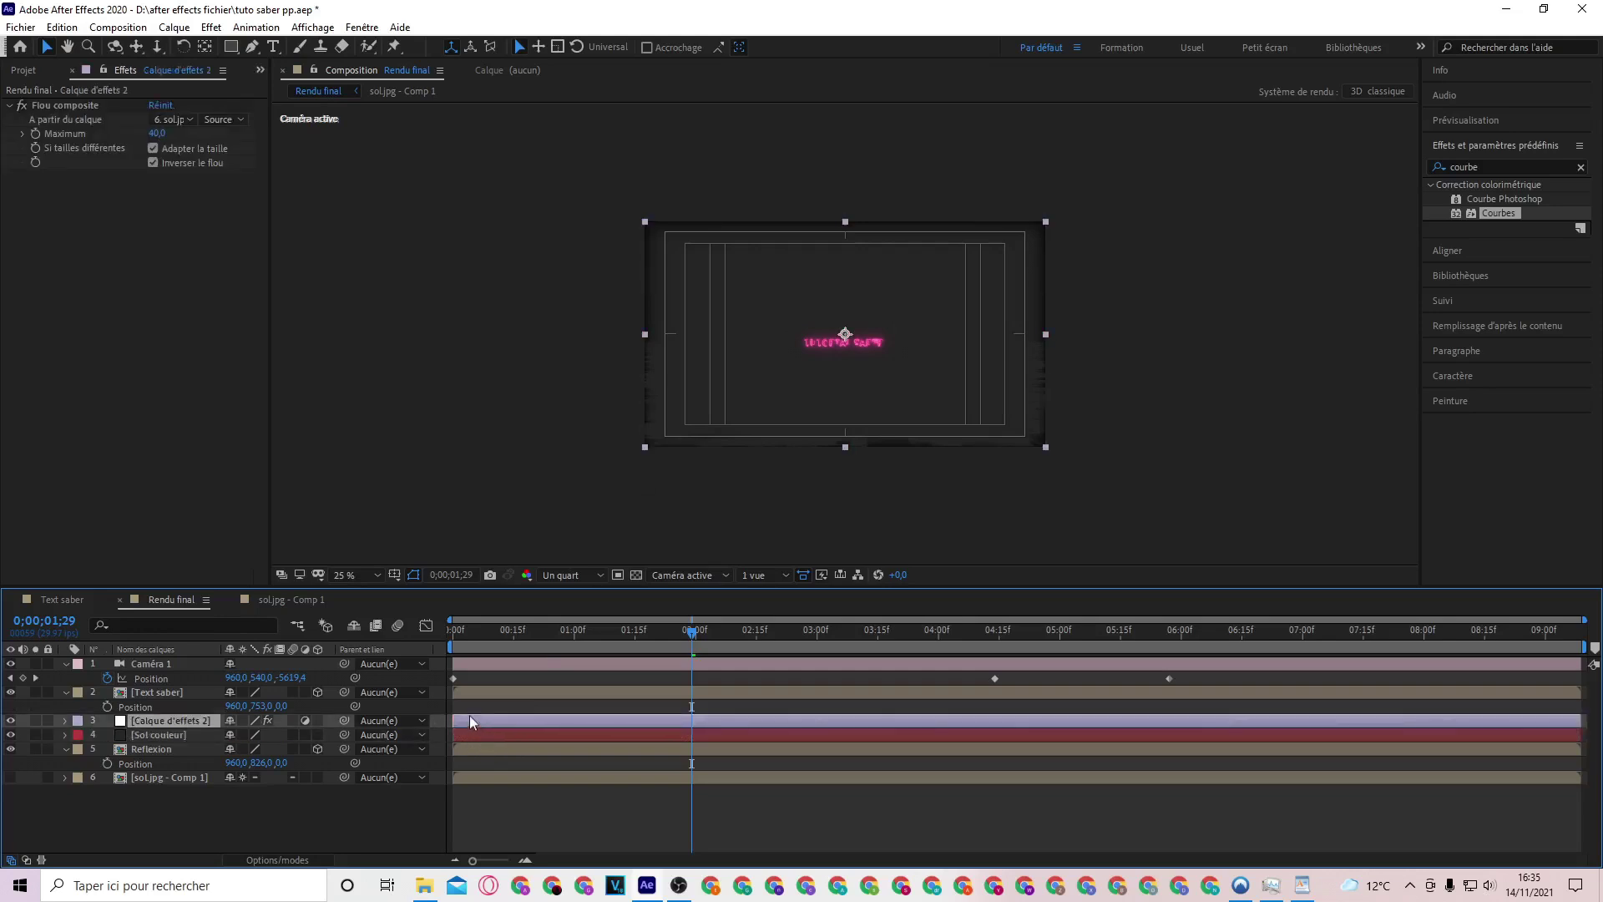
click(501, 734)
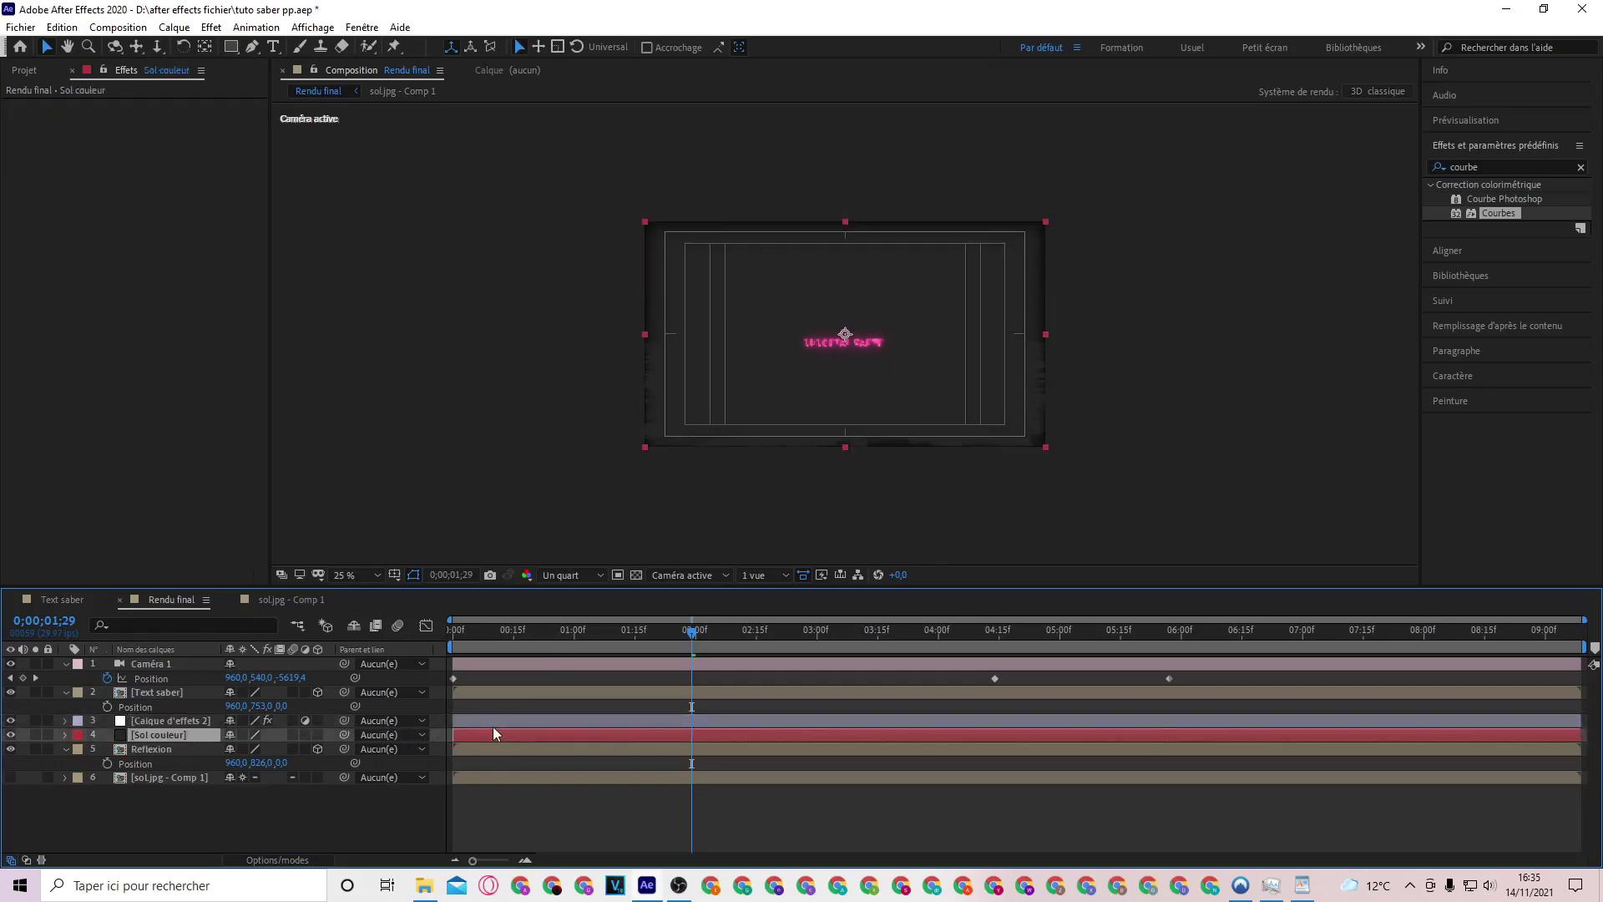
click(232, 48)
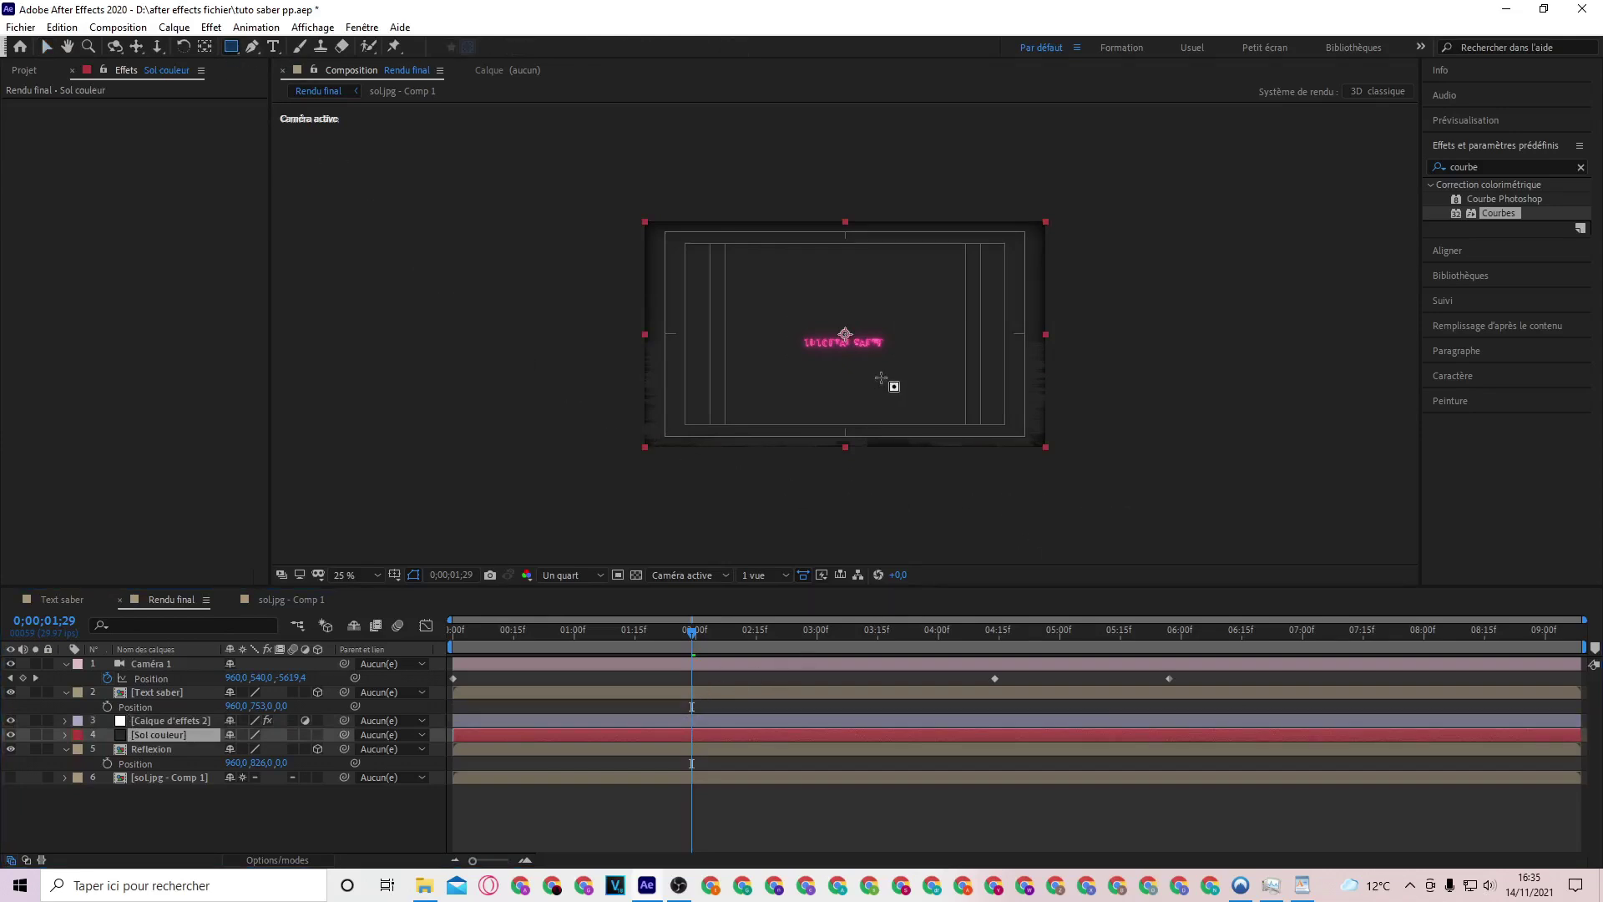
Draw a rectangular mask over the lower frame on Sol couleur, feathered 428 pixels
drag(694, 639, 1005, 672)
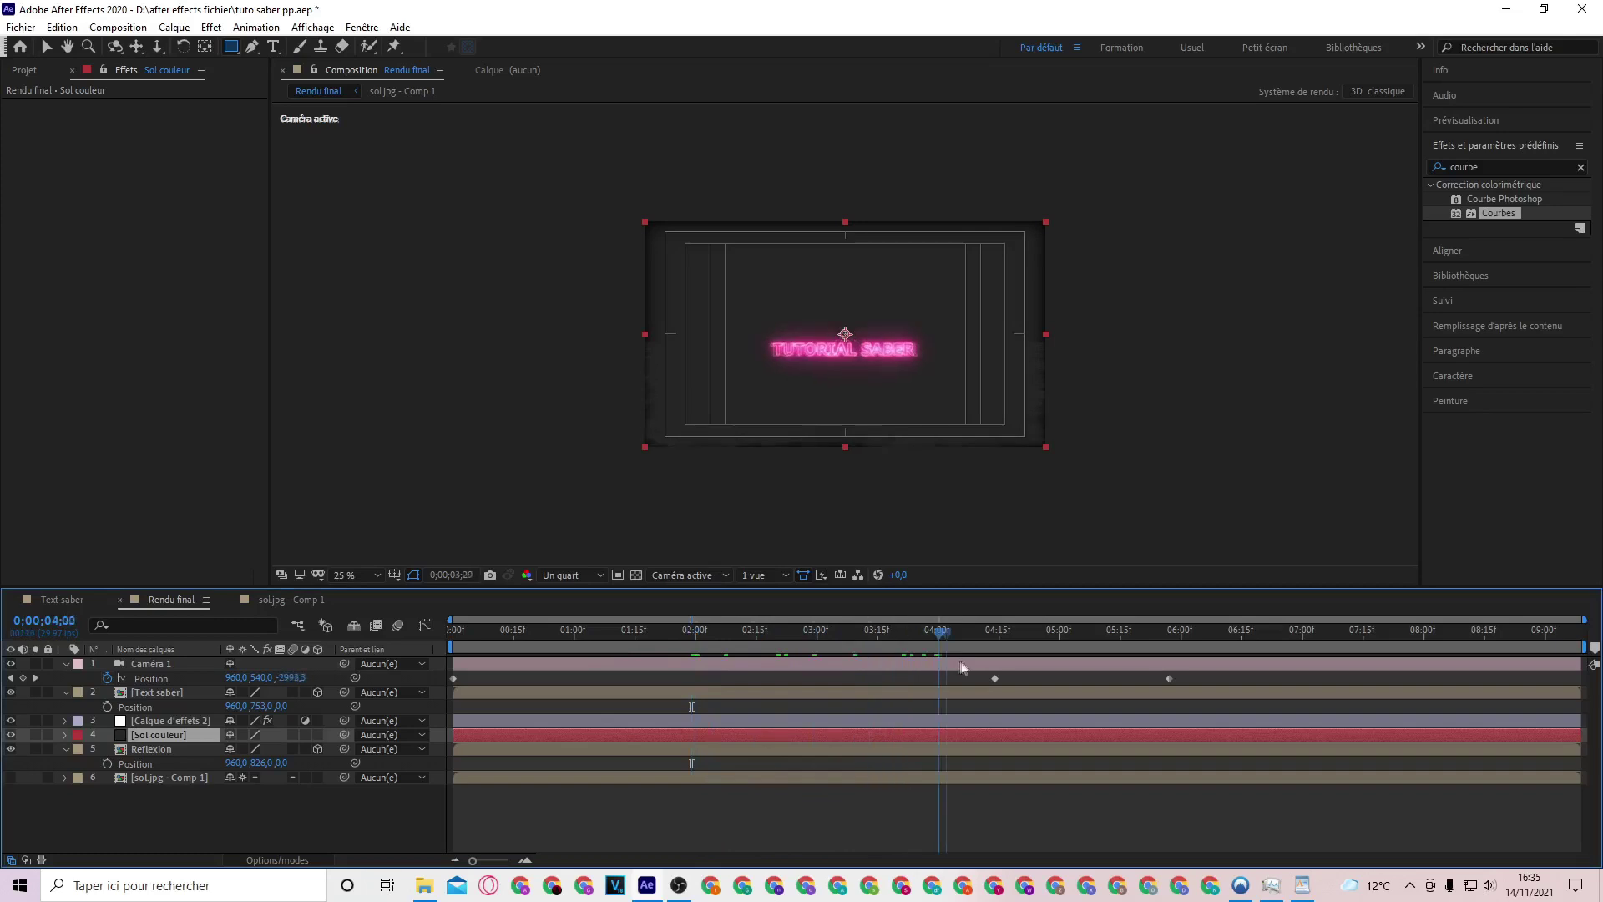
drag(1003, 668, 1175, 684)
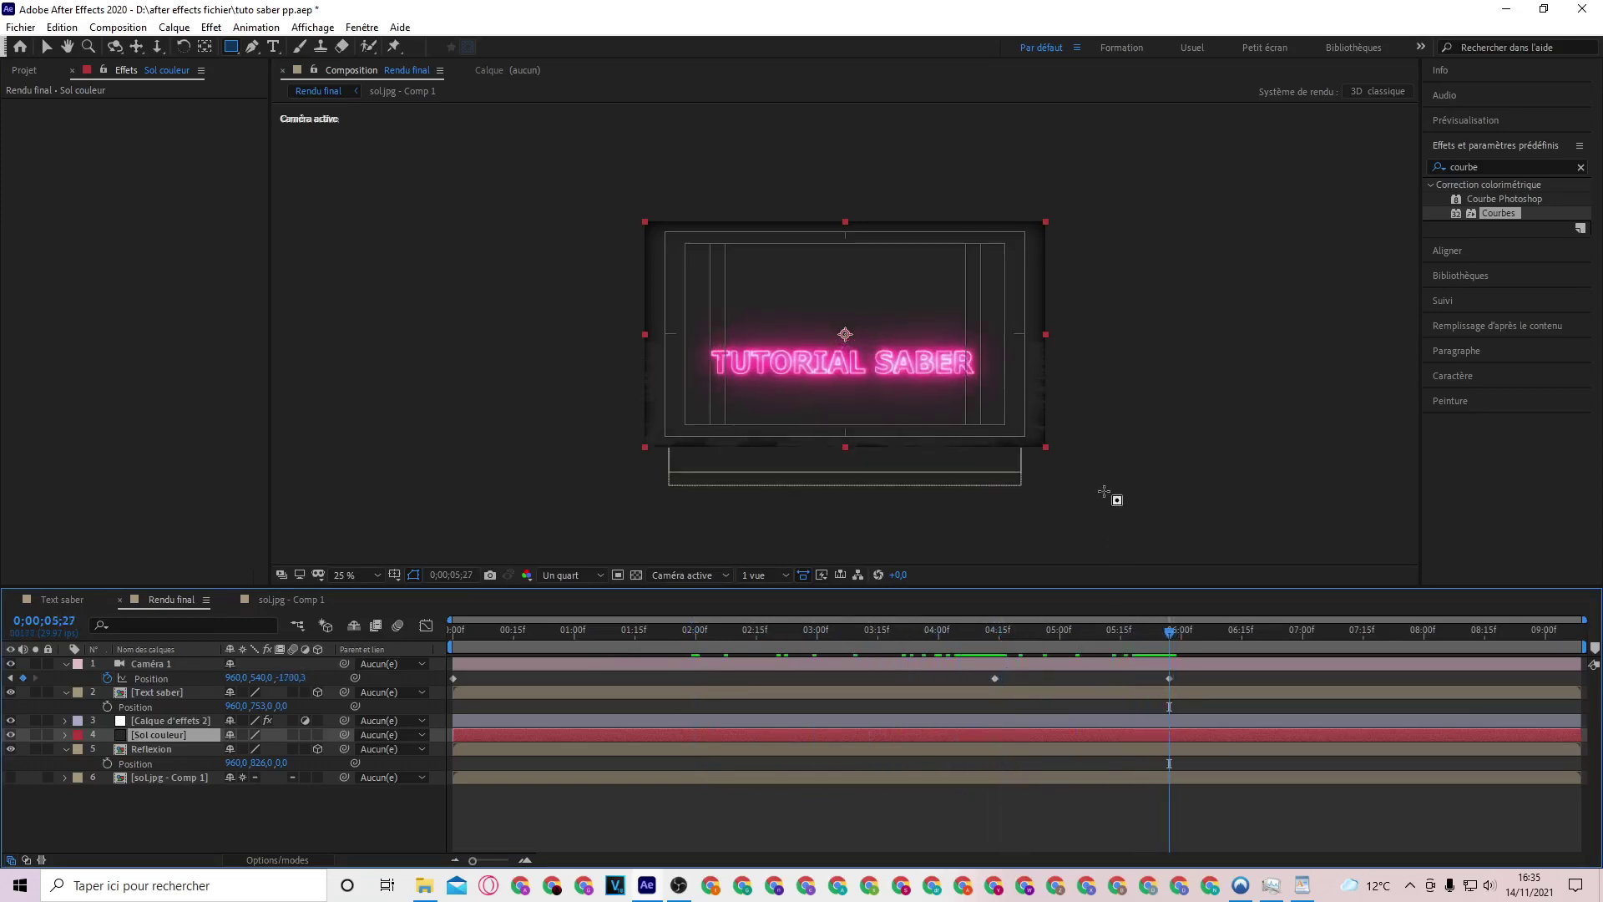
drag(1139, 510, 600, 378)
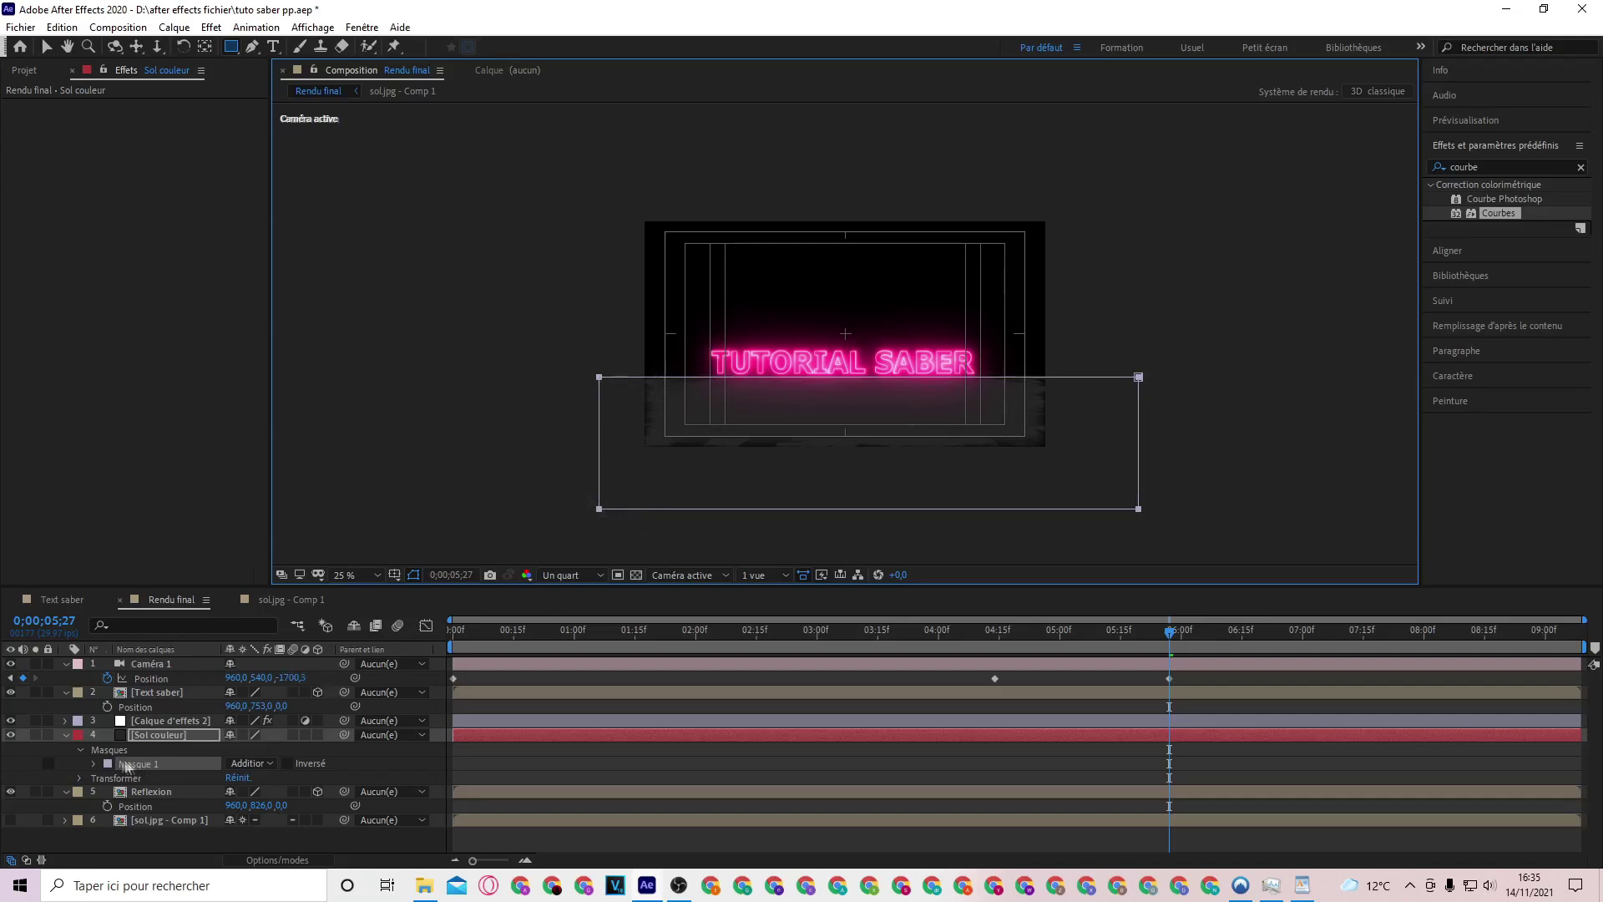
click(93, 762)
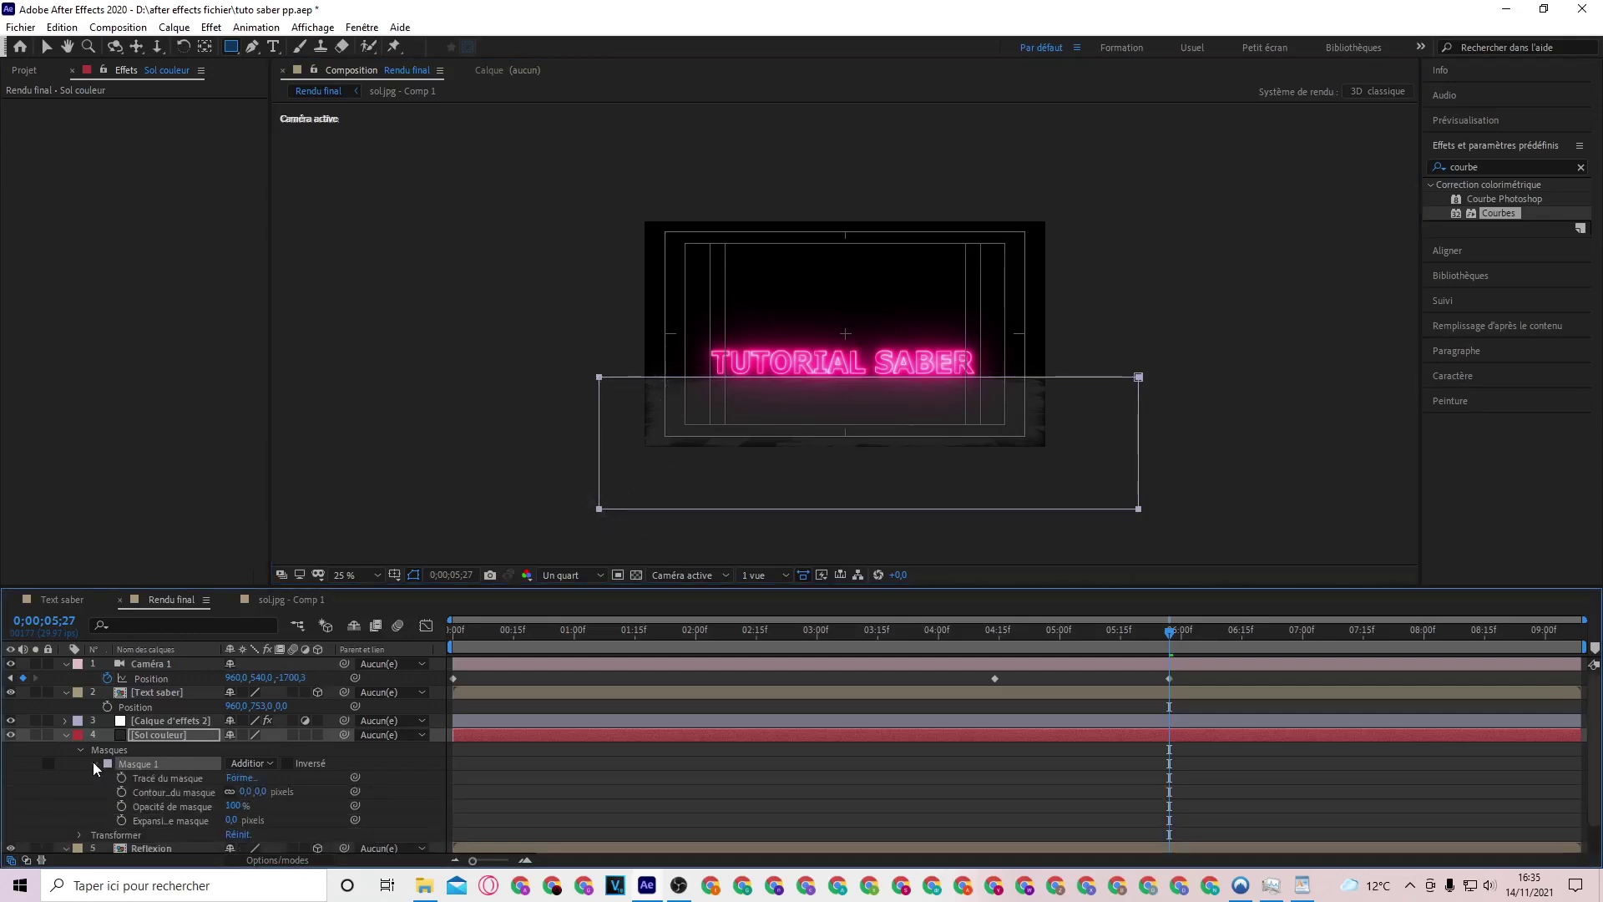
drag(260, 795, 679, 800)
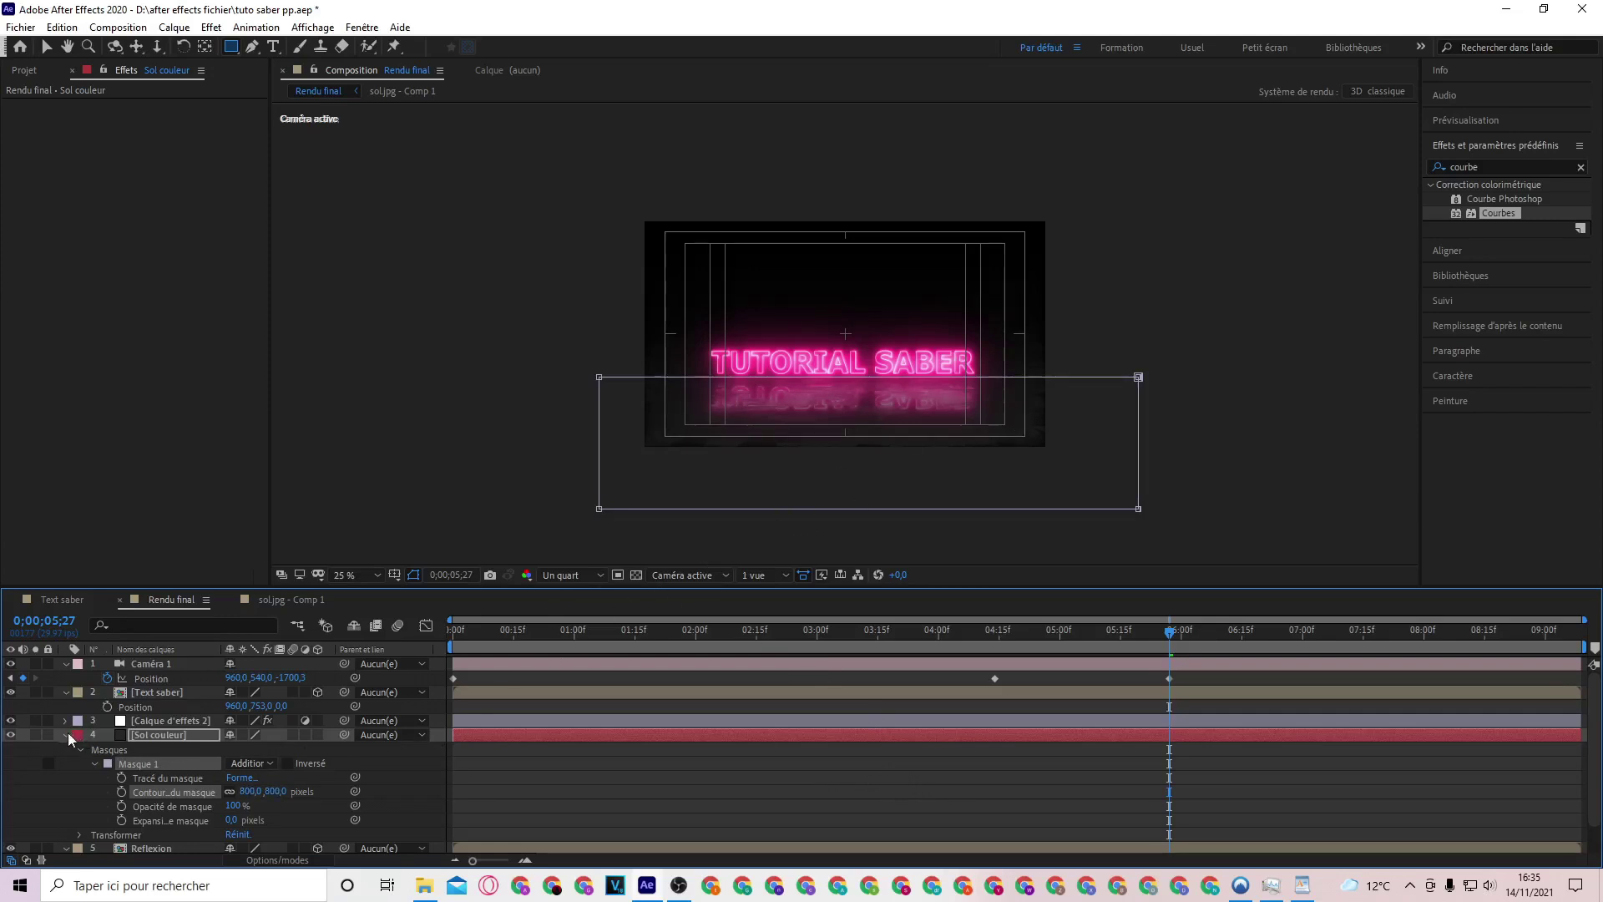
click(67, 733)
click(551, 716)
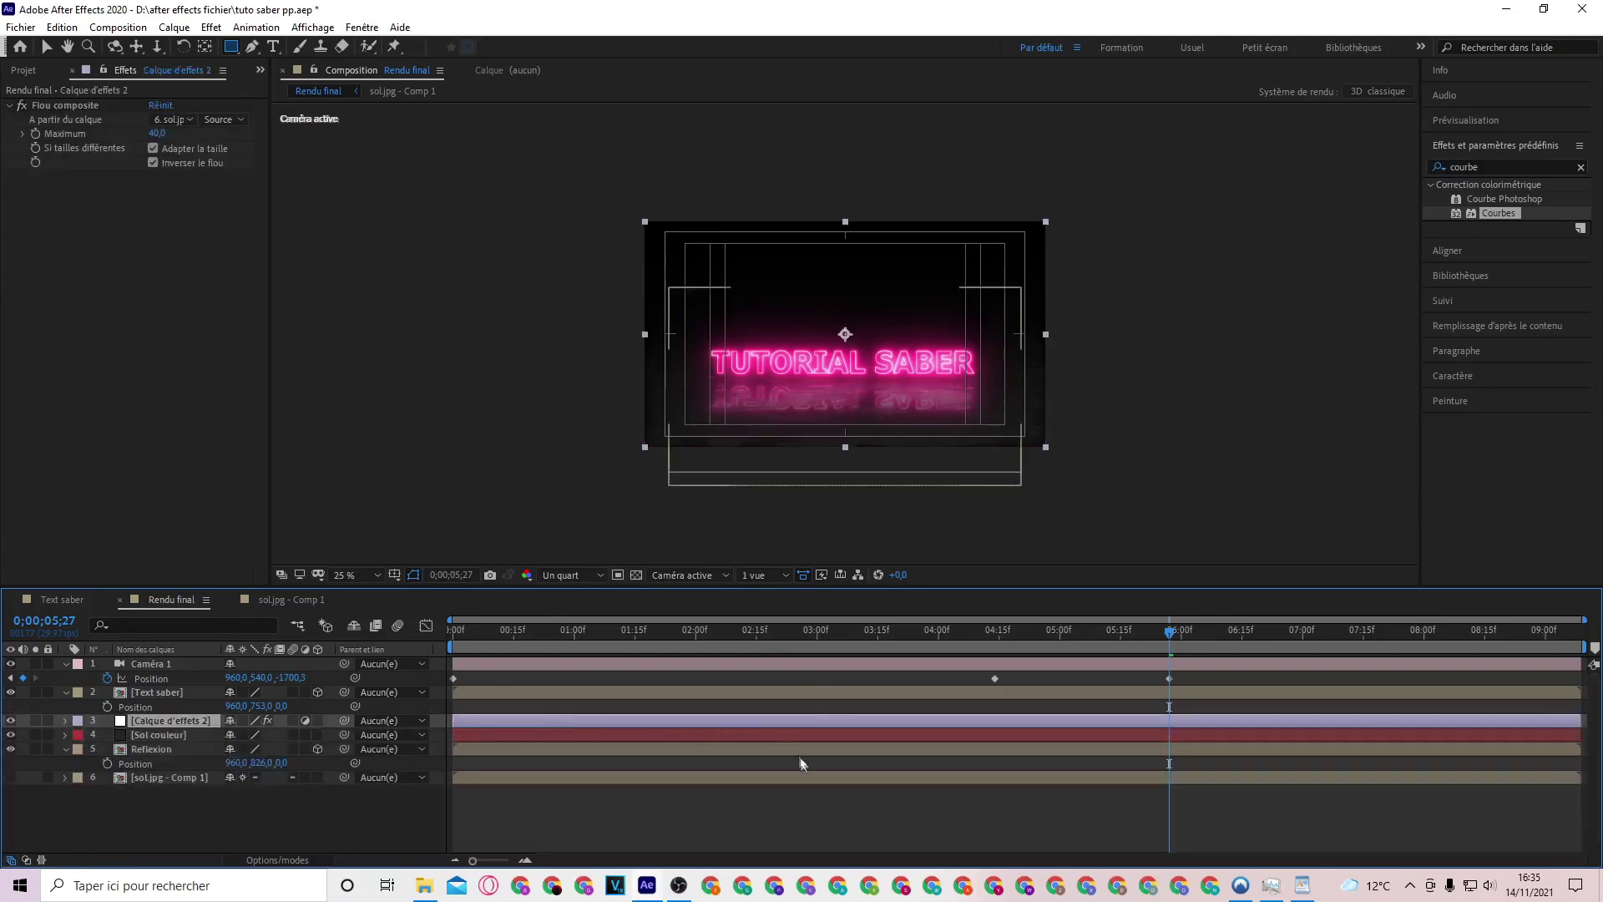
Shift both Caméra 1 Position keyframes earlier, to about 03;06 and 04;18
click(833, 808)
drag(942, 633, 454, 645)
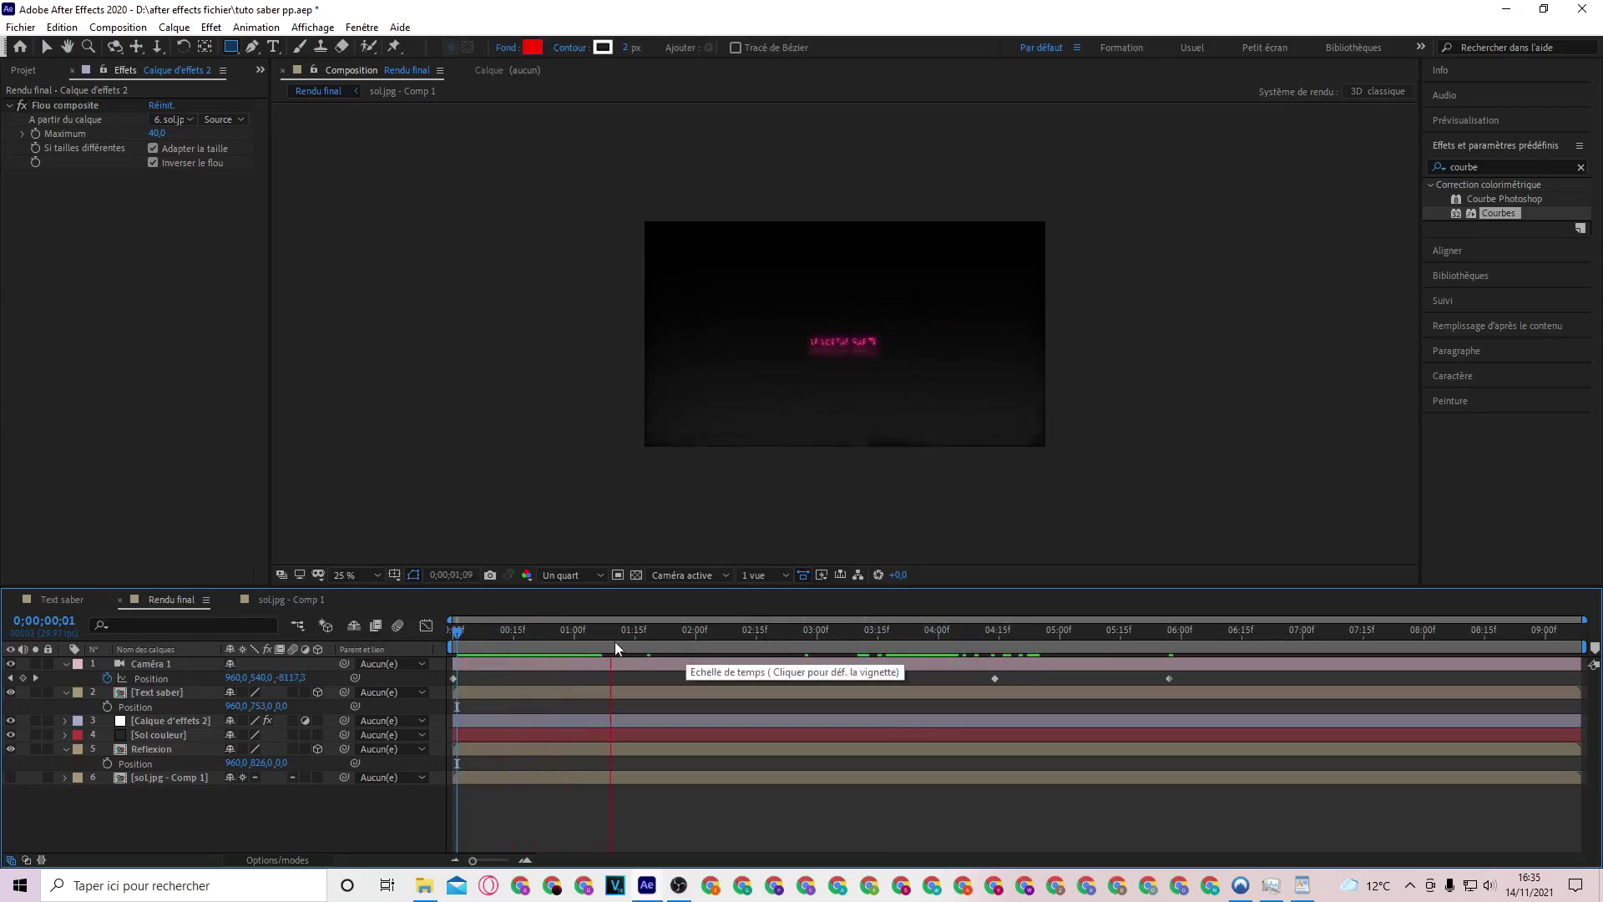
mouse_move(619, 641)
mouse_down()
mouse_move(890, 644)
mouse_move(589, 650)
mouse_up()
drag(970, 666, 1177, 683)
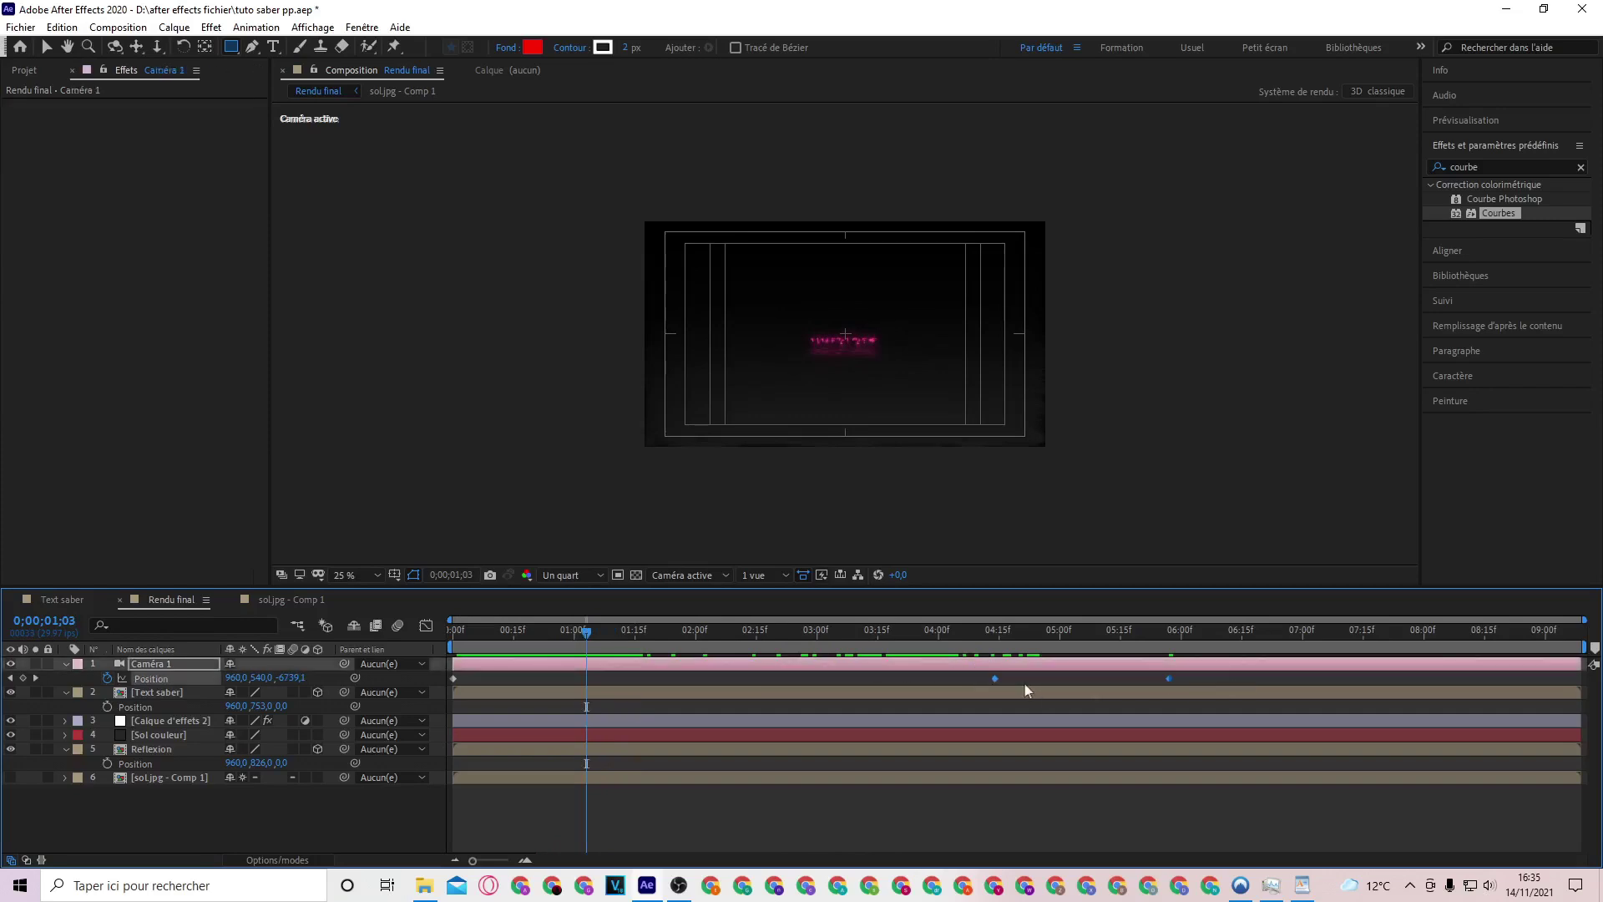
drag(996, 678, 849, 678)
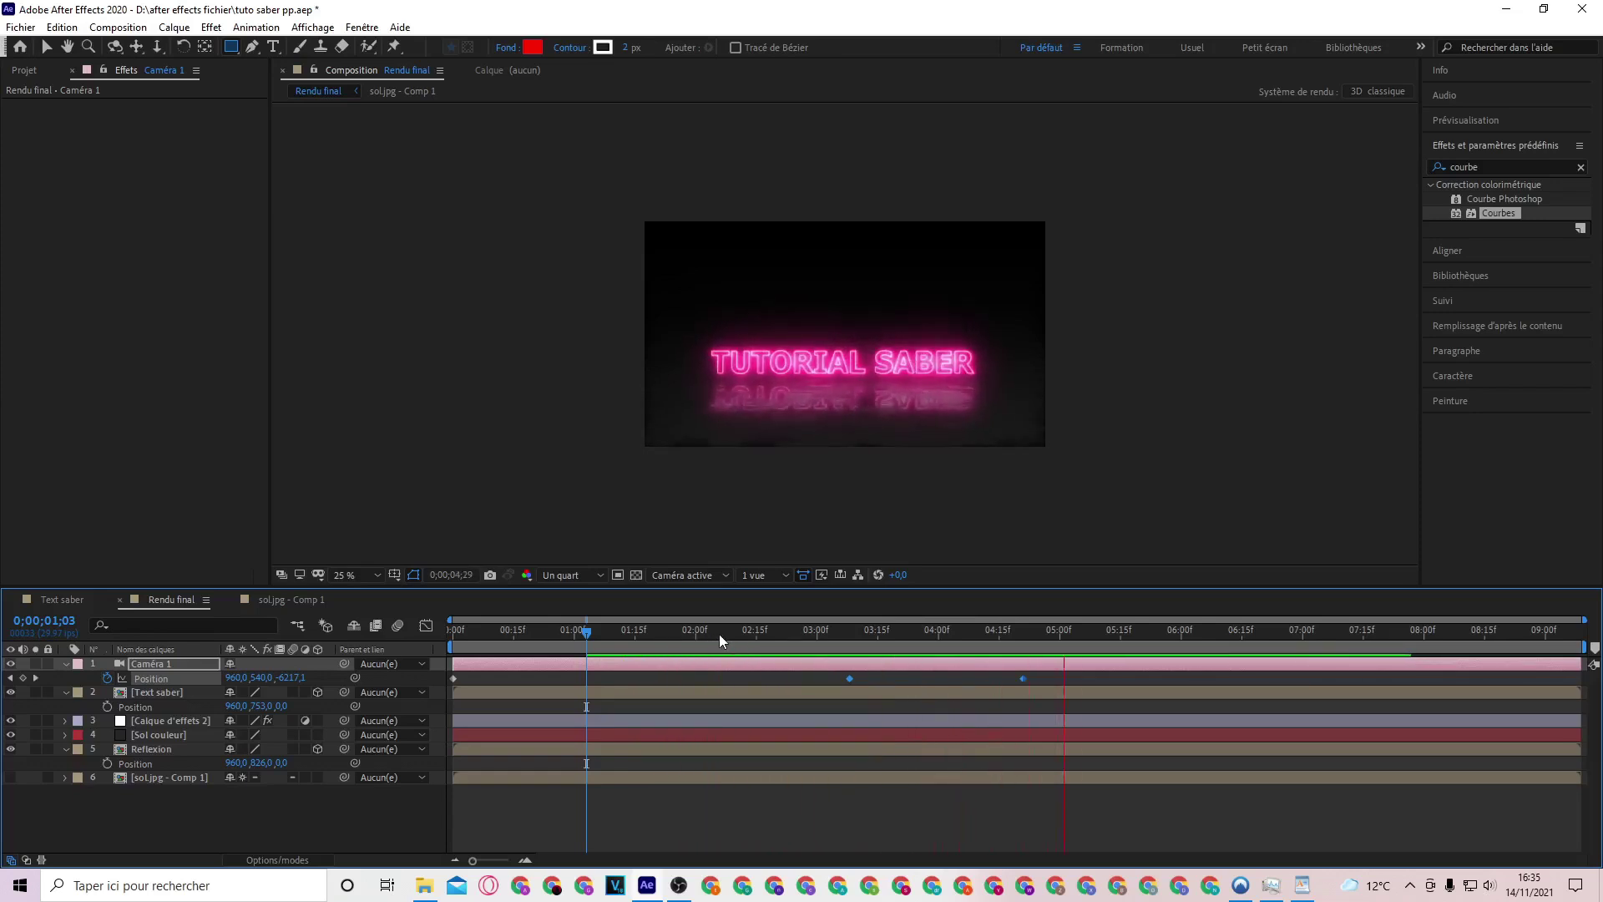
key(space)
click(589, 640)
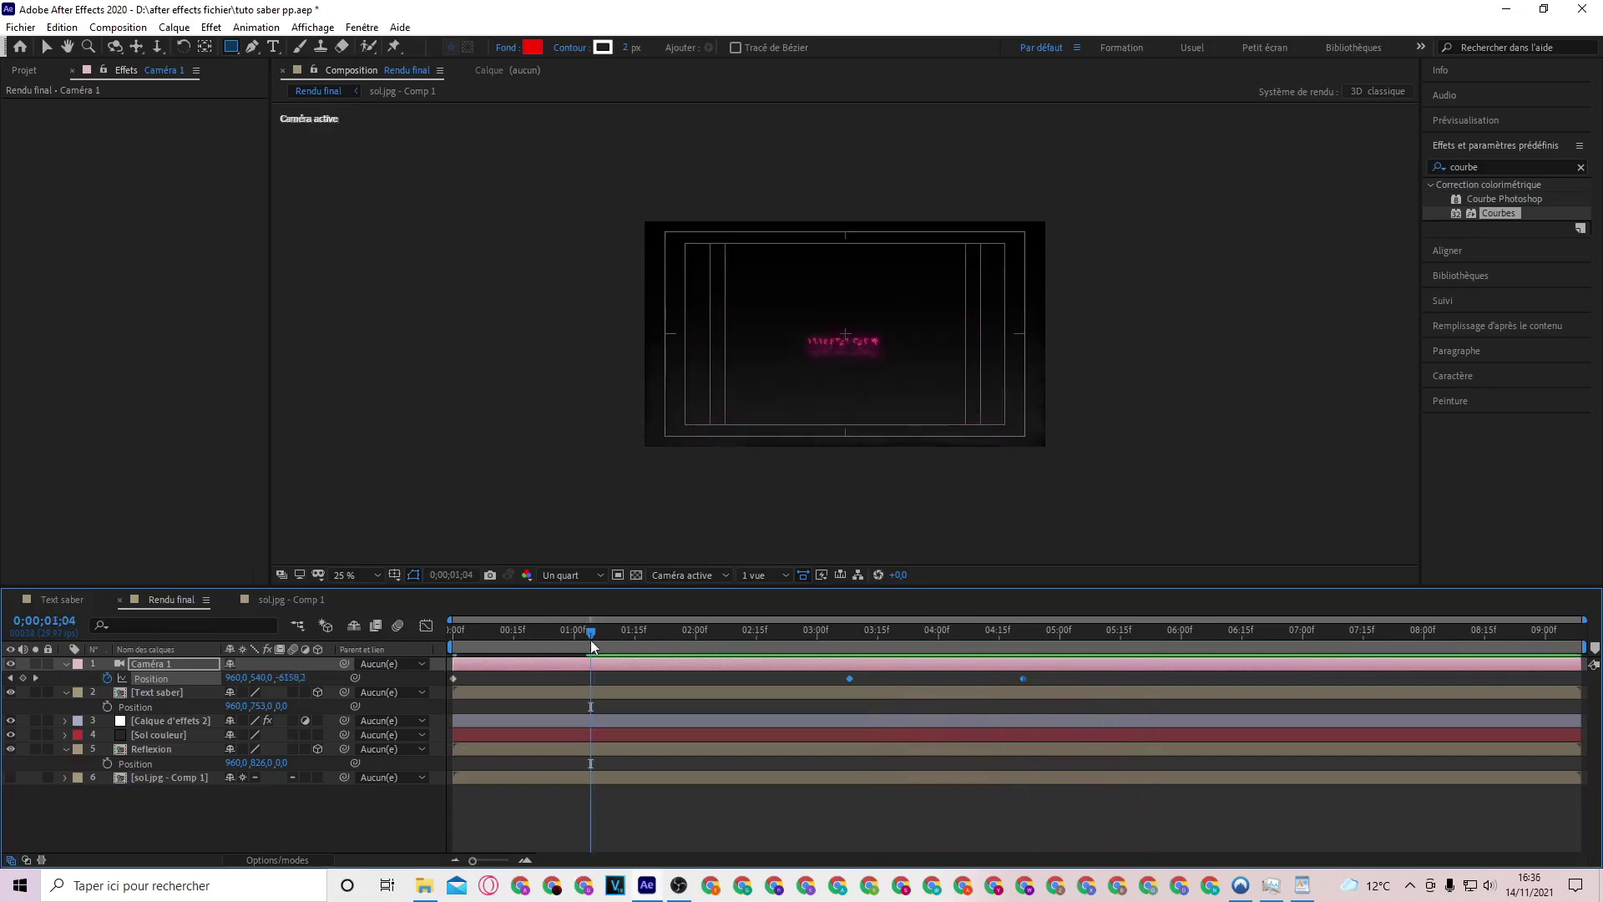
click(691, 693)
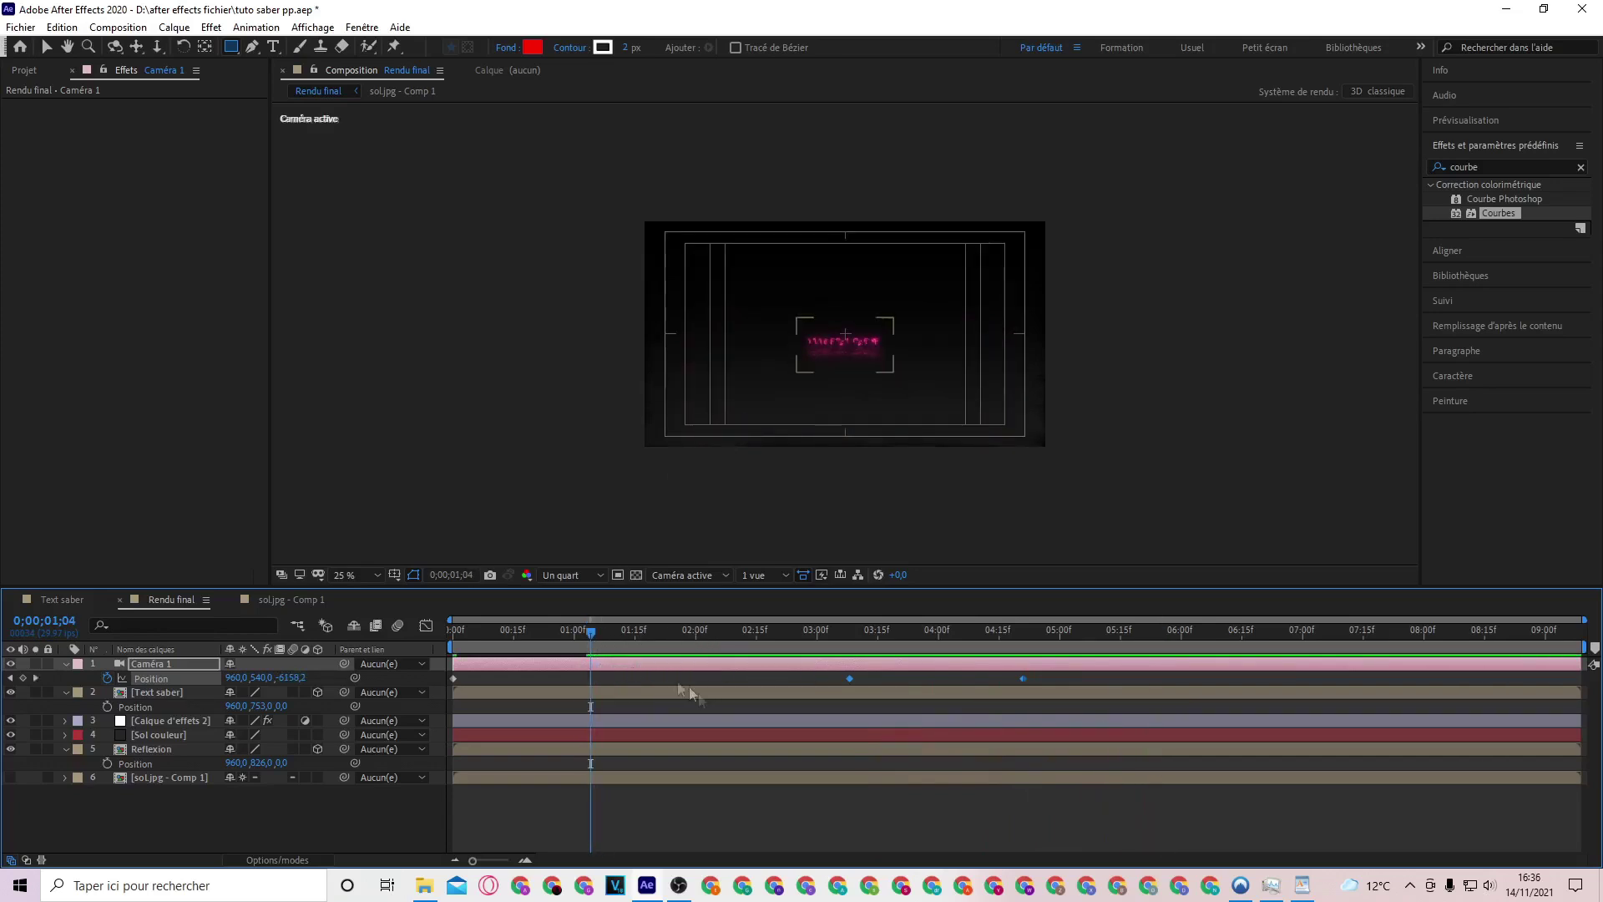
Set the Sol couleur layer's blend mode to Ecran
click(551, 734)
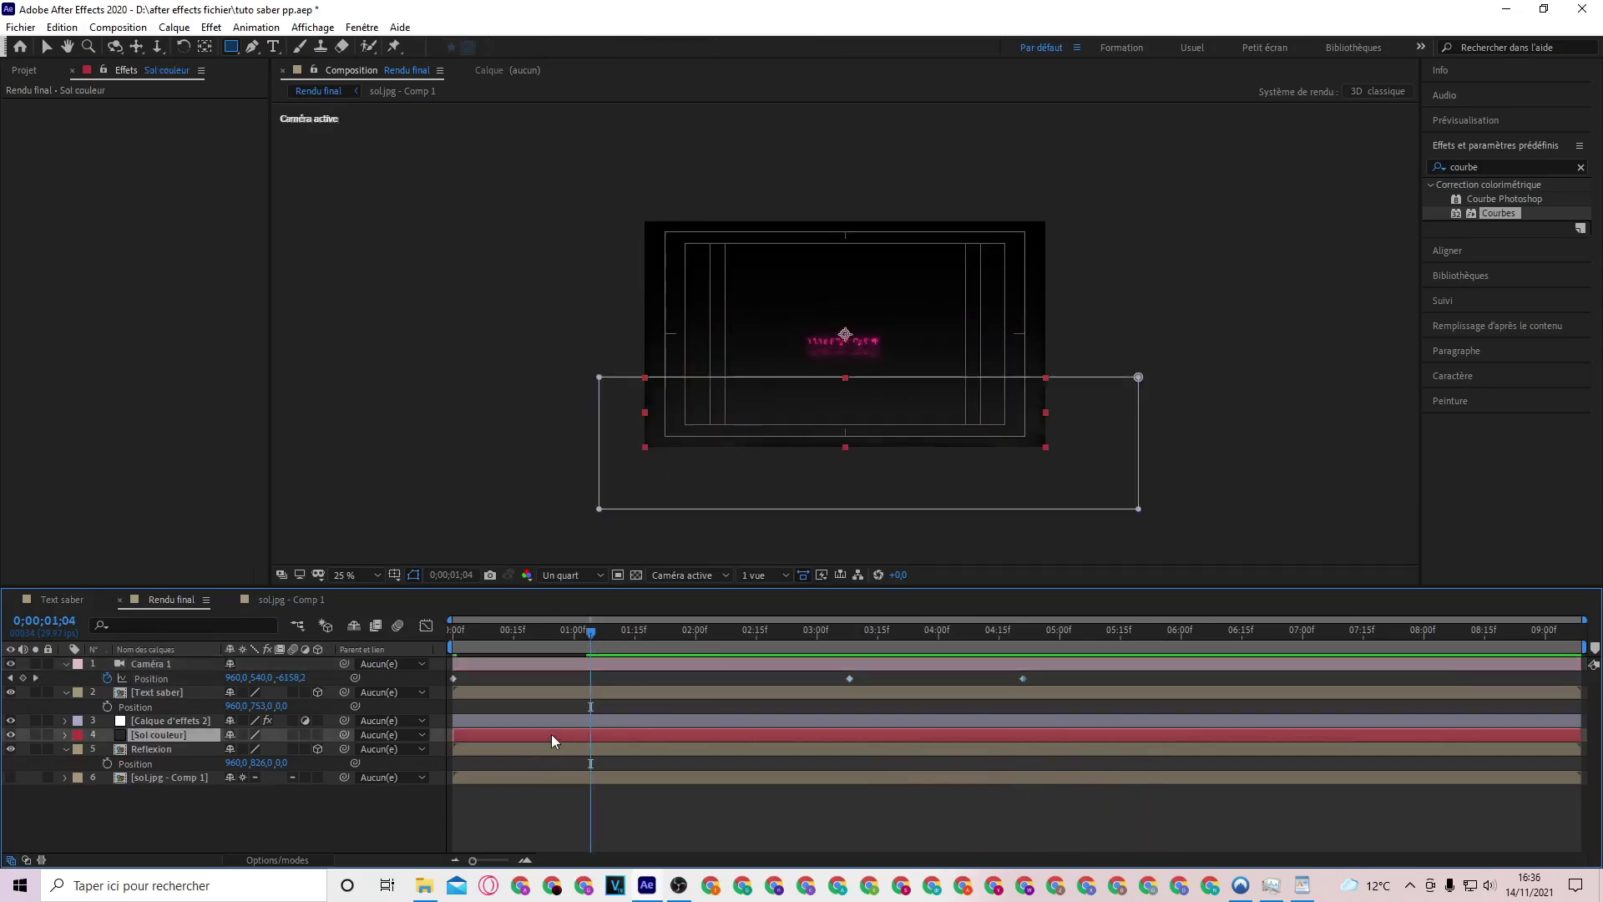
click(297, 860)
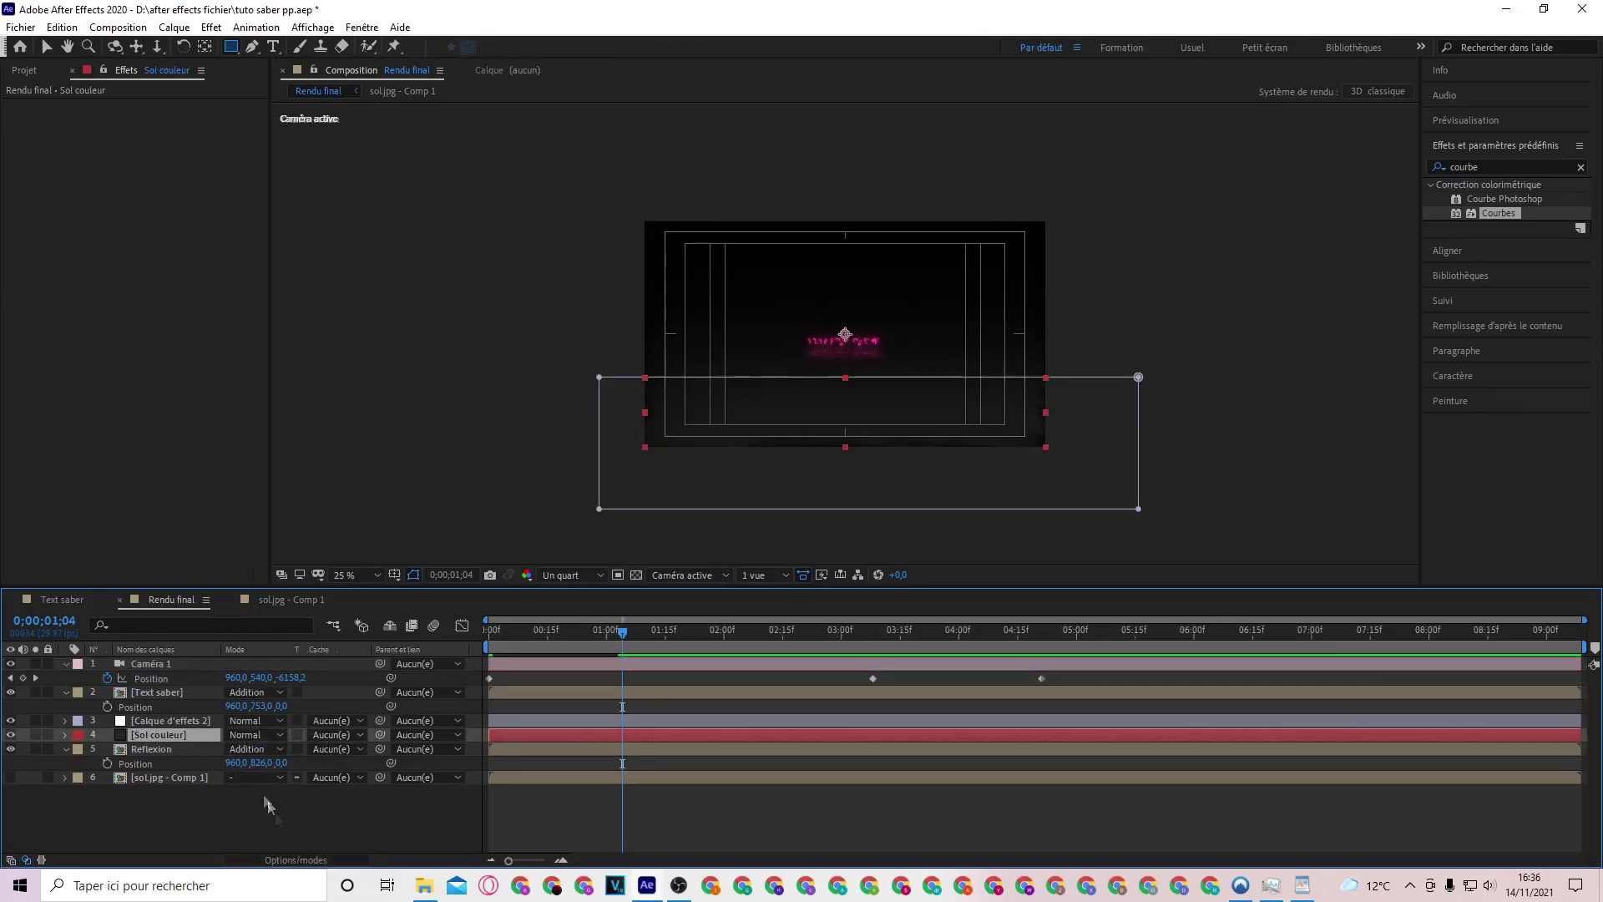
click(255, 736)
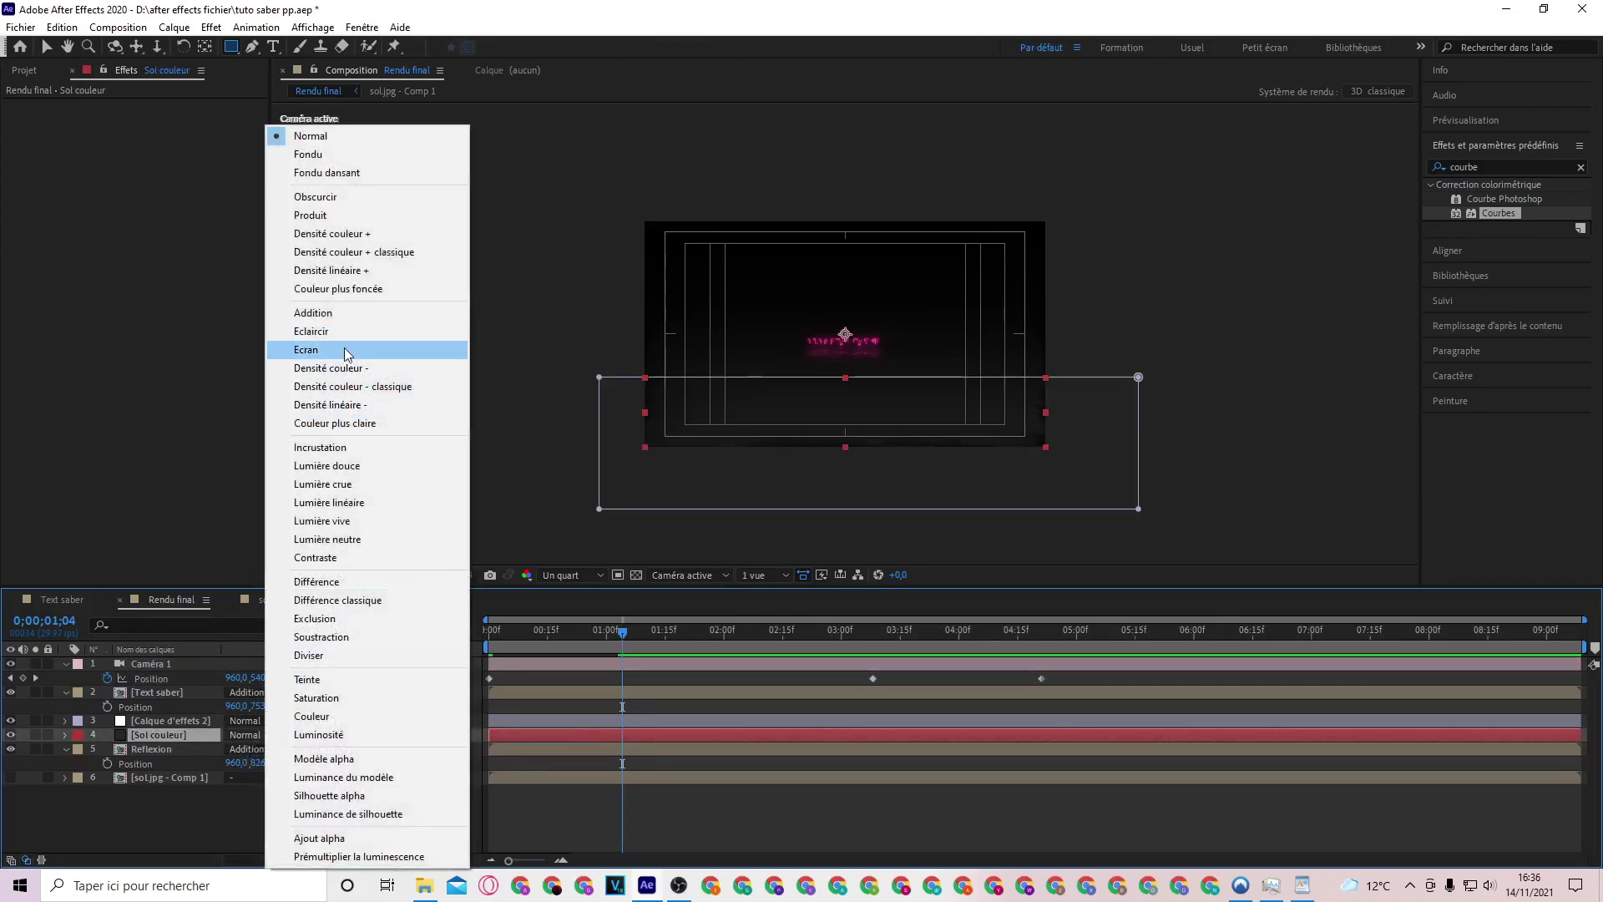
click(344, 351)
drag(893, 642, 943, 644)
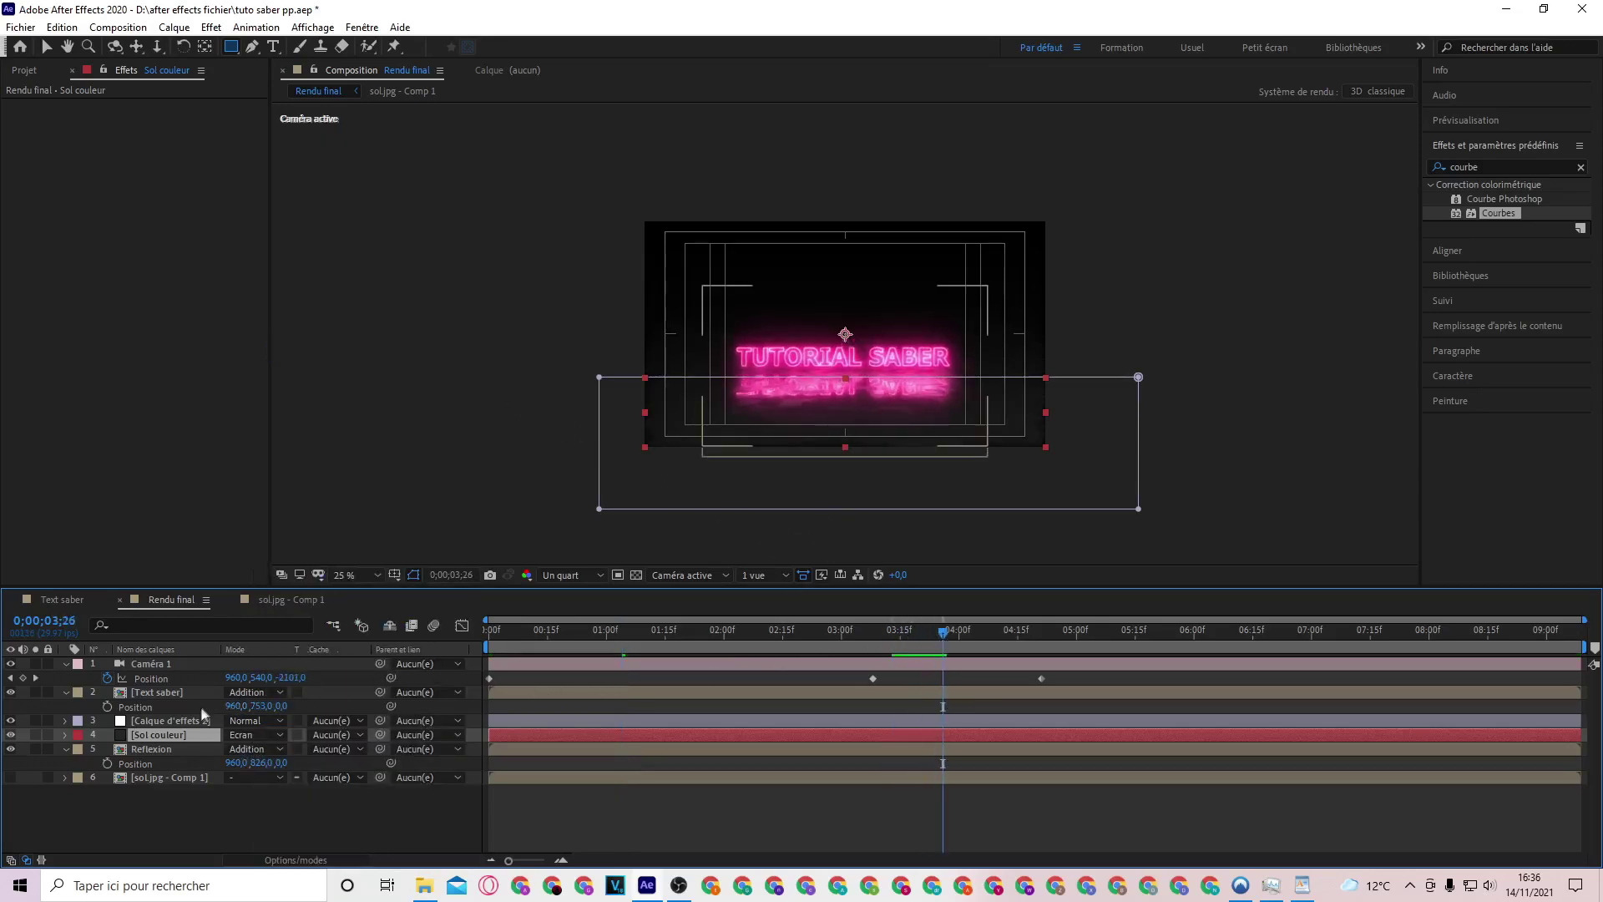
click(201, 719)
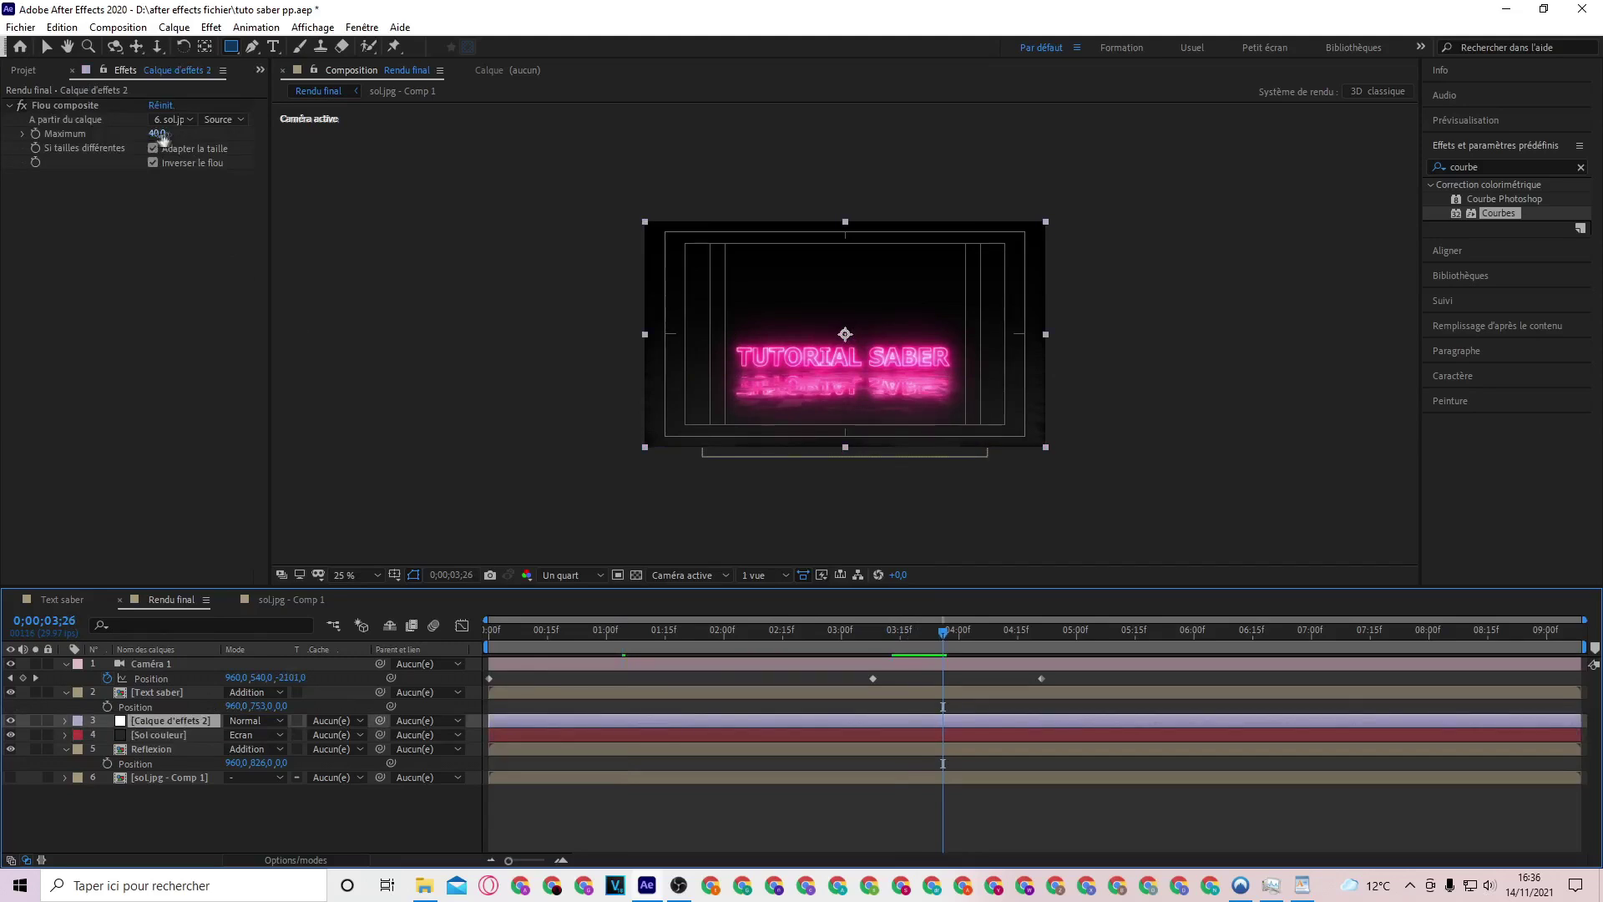
Try several Flou composite Maximum values on Calque d'effets 2, settling on 40
drag(159, 133, 216, 132)
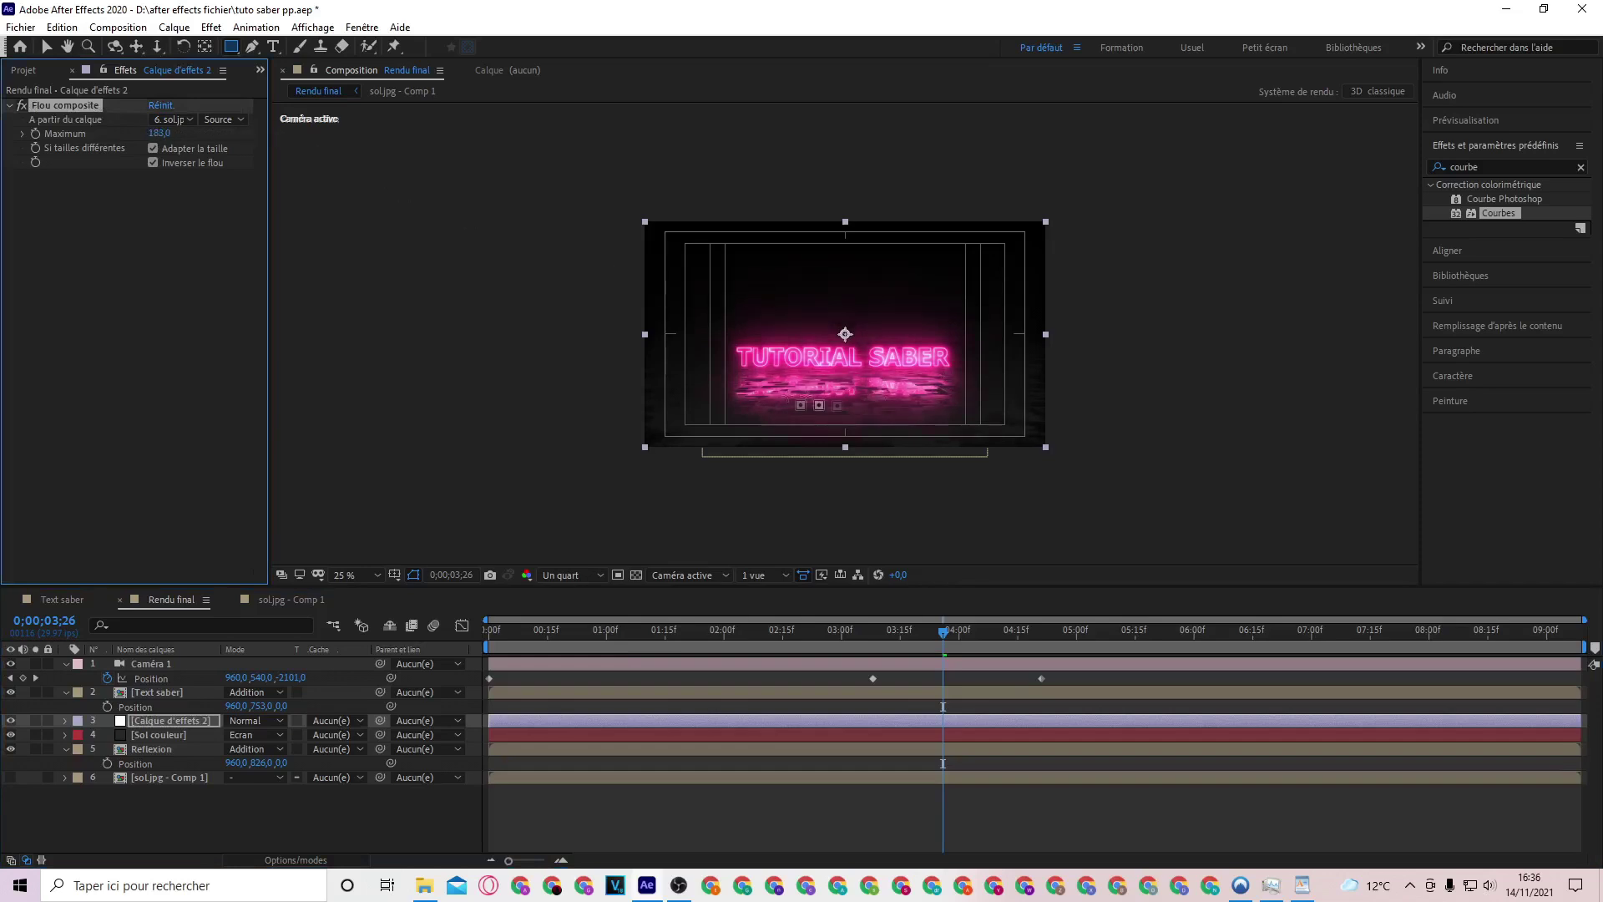
drag(251, 132, 778, 409)
mouse_move(949, 652)
mouse_down()
mouse_move(979, 646)
mouse_move(955, 644)
mouse_up()
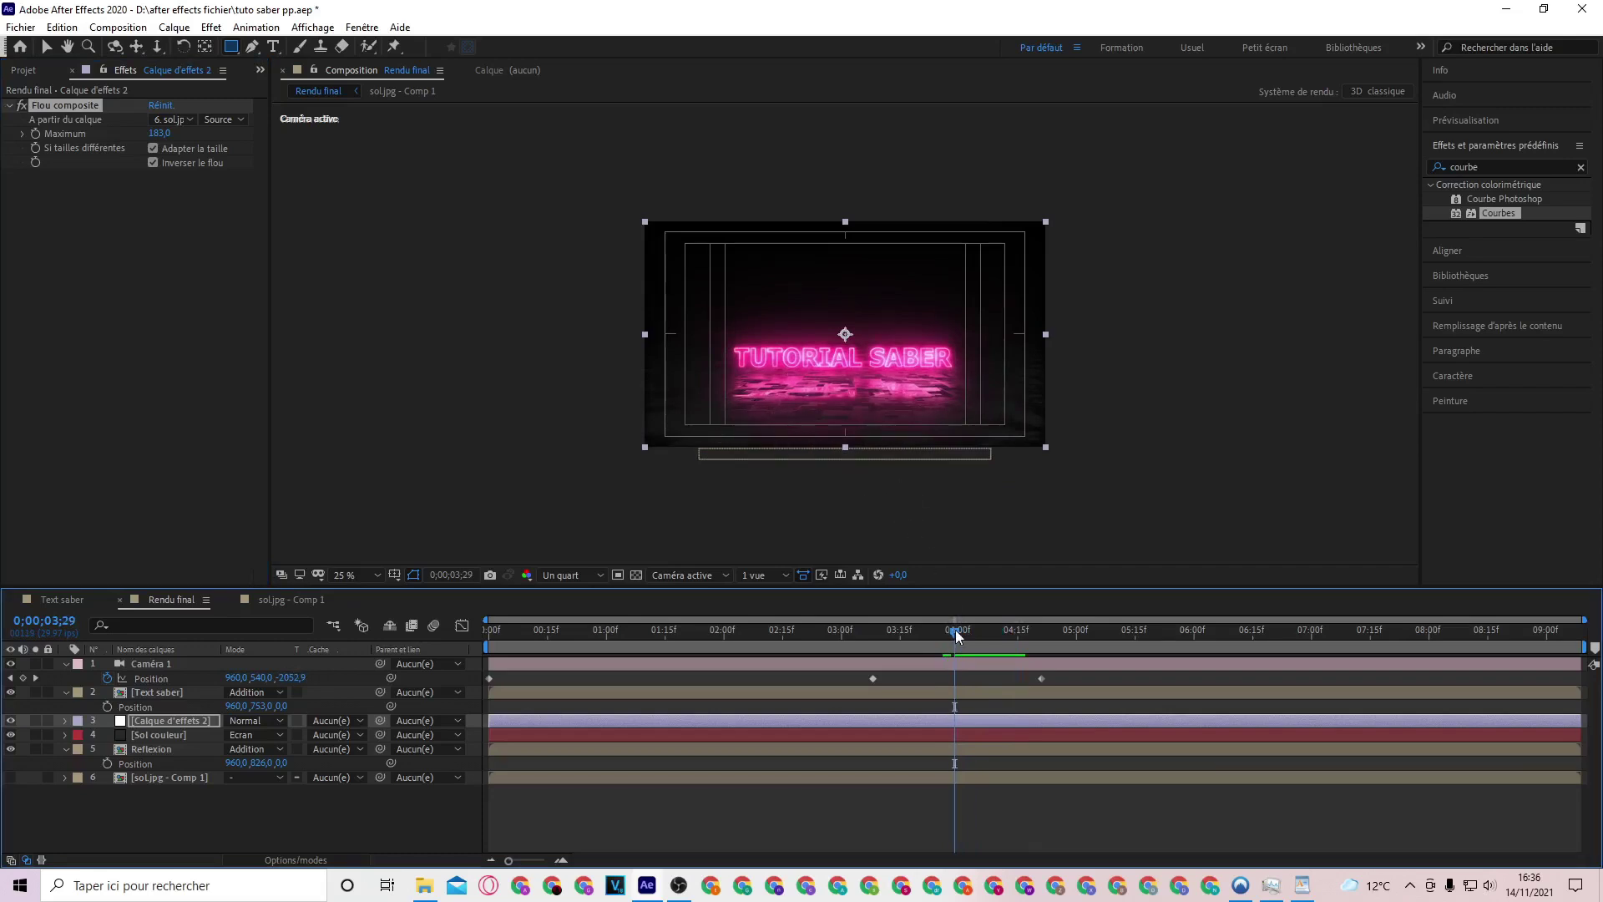
drag(956, 643, 819, 643)
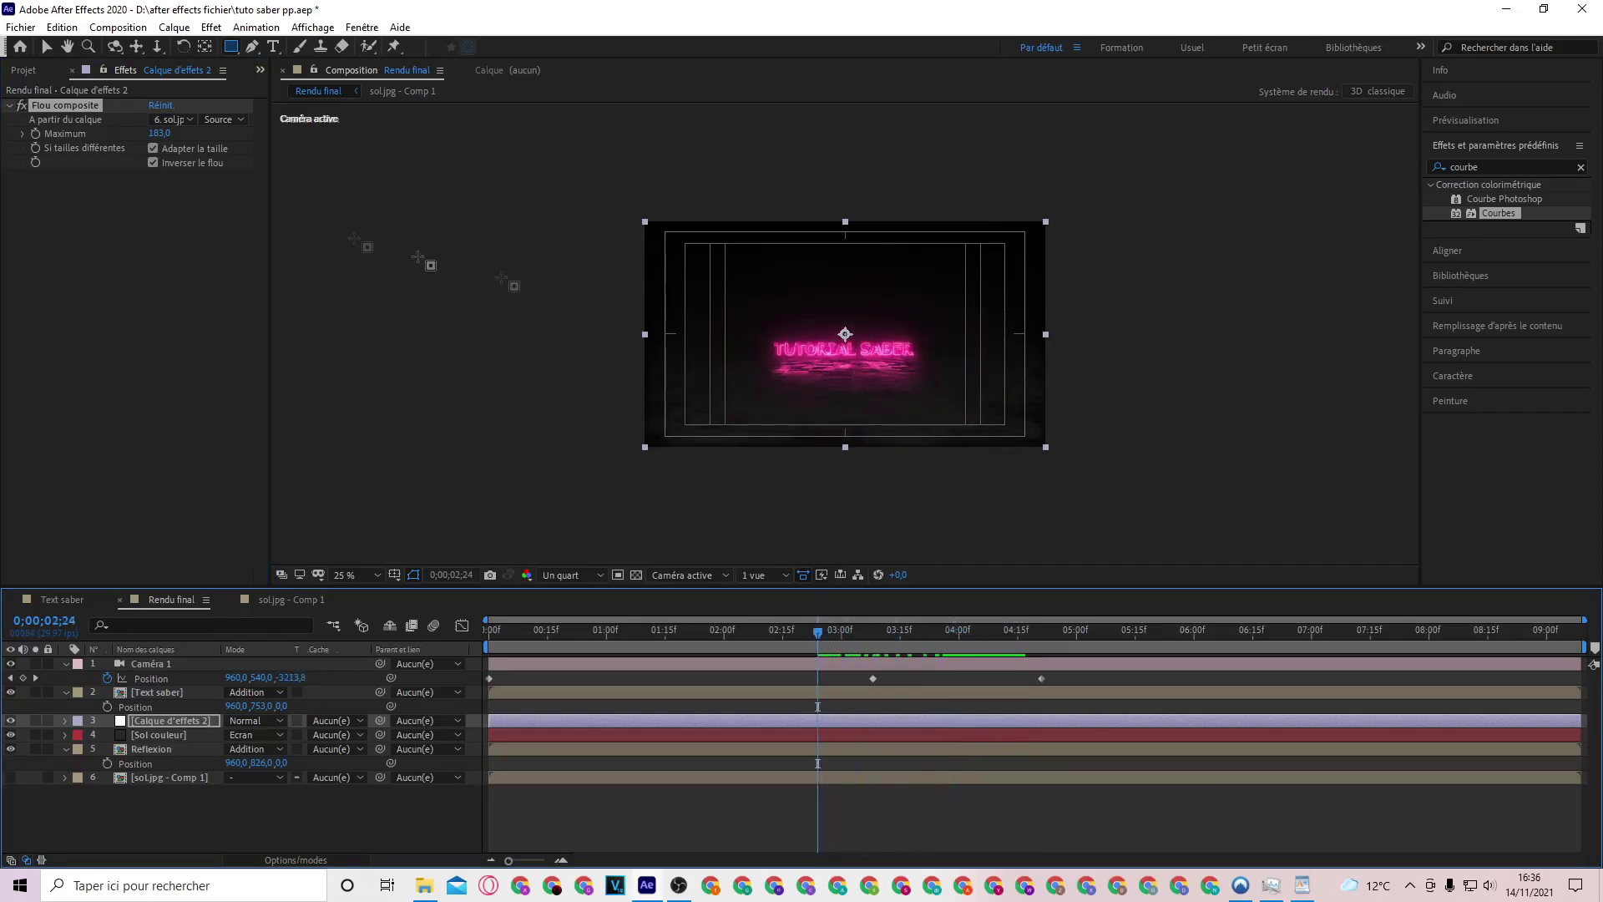
click(159, 133)
text(20)
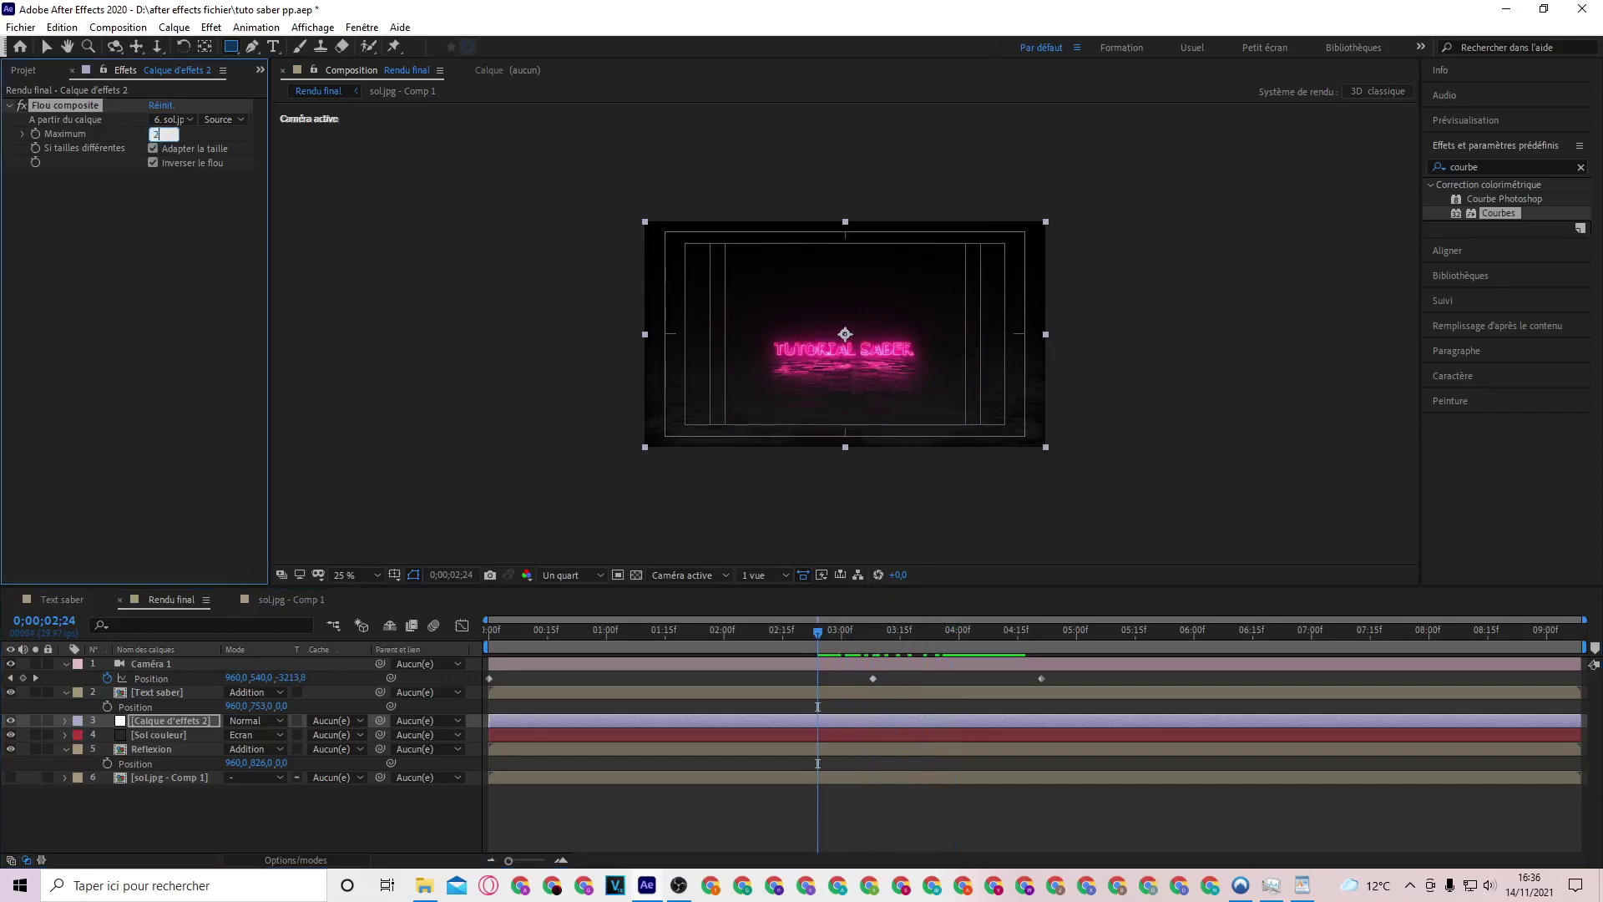
key(Return)
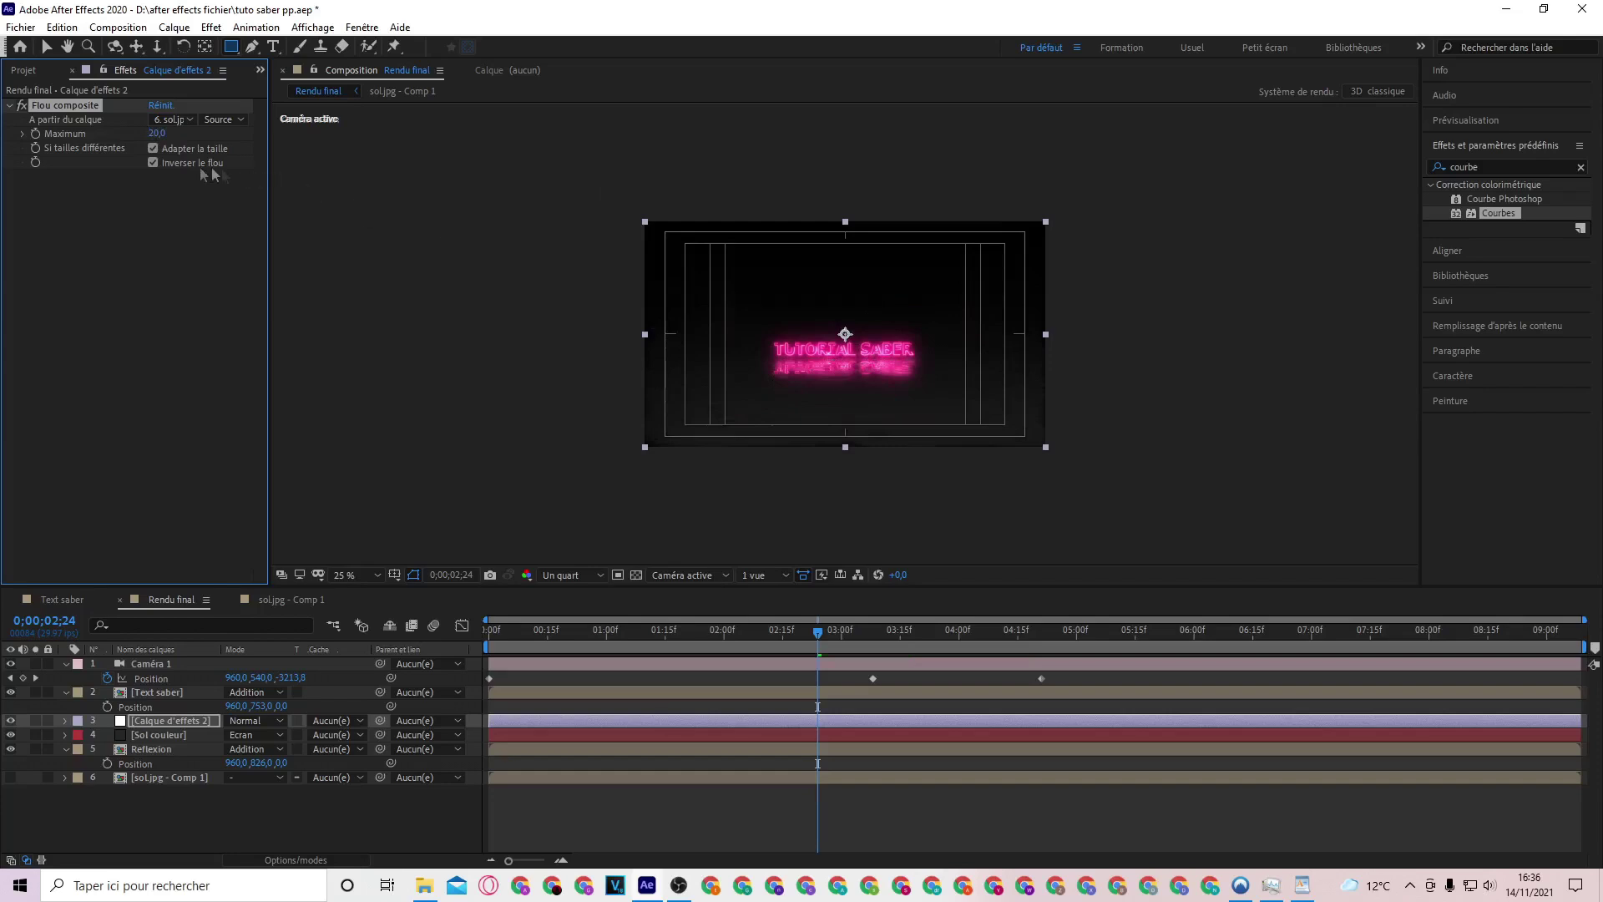
mouse_move(152, 134)
mouse_down()
mouse_move(407, 134)
mouse_move(423, 153)
mouse_up()
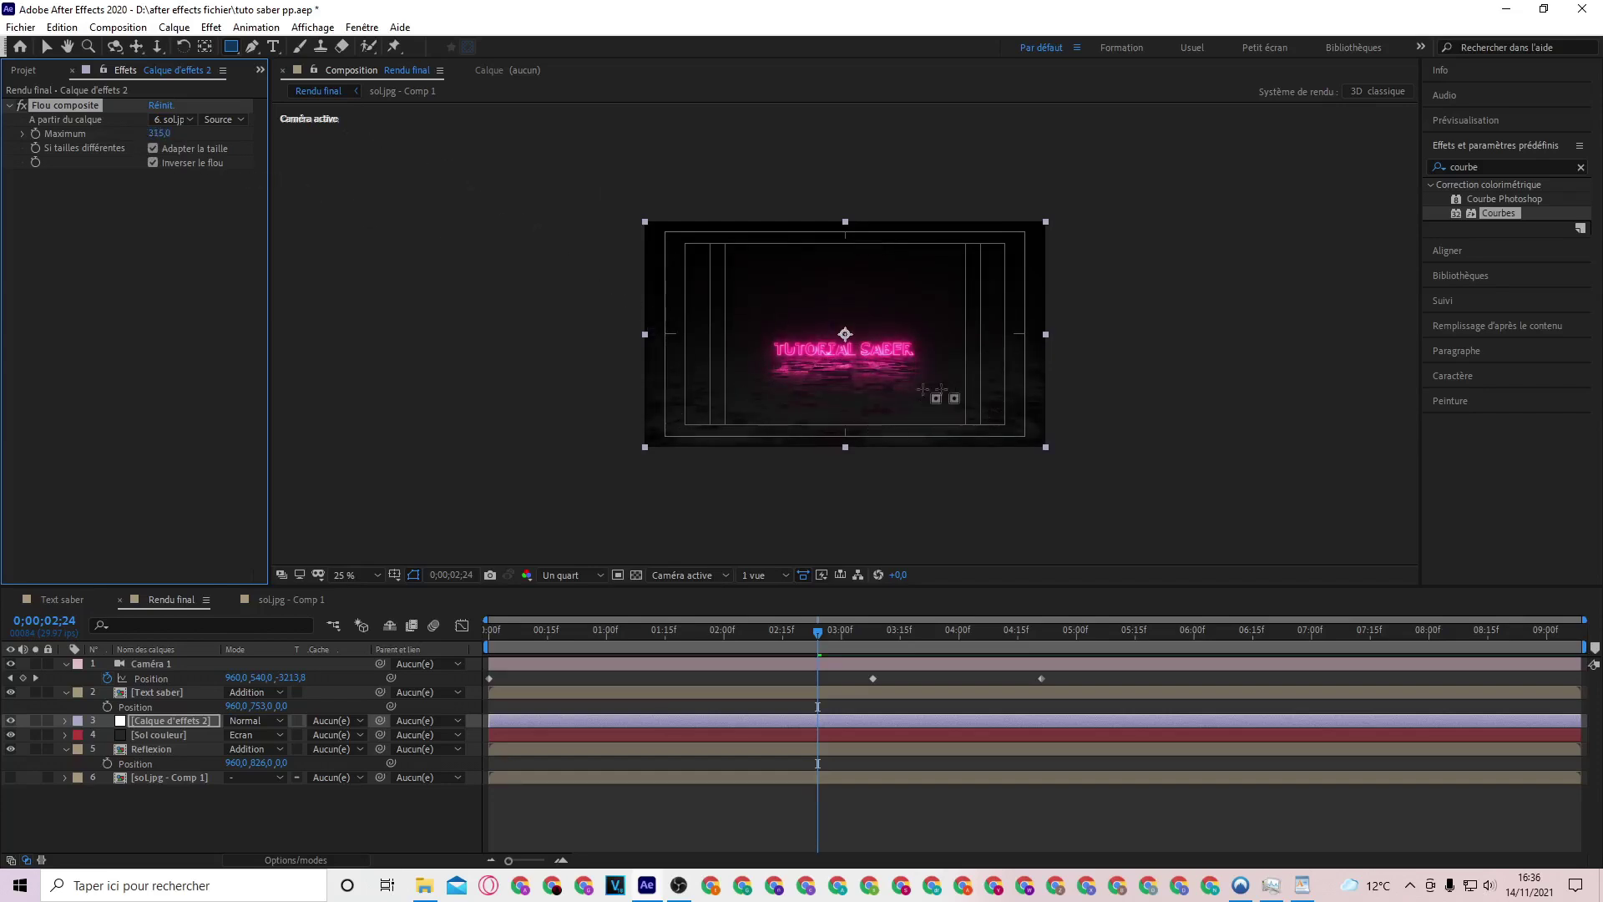
click(160, 134)
drag(823, 648, 1034, 650)
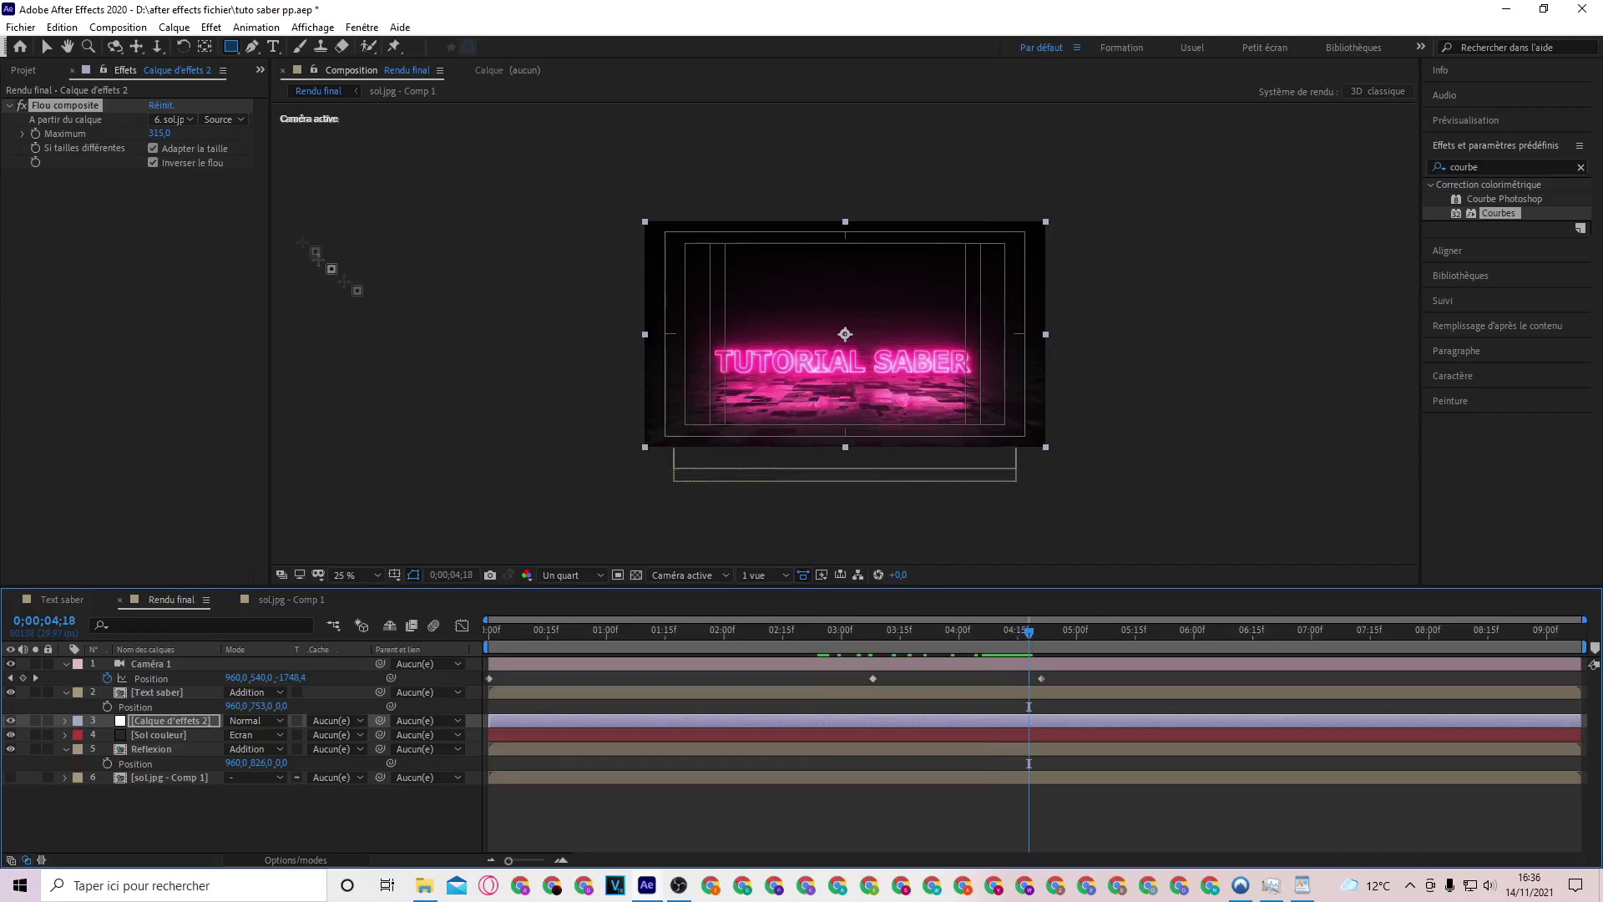
drag(154, 134, 159, 133)
click(159, 133)
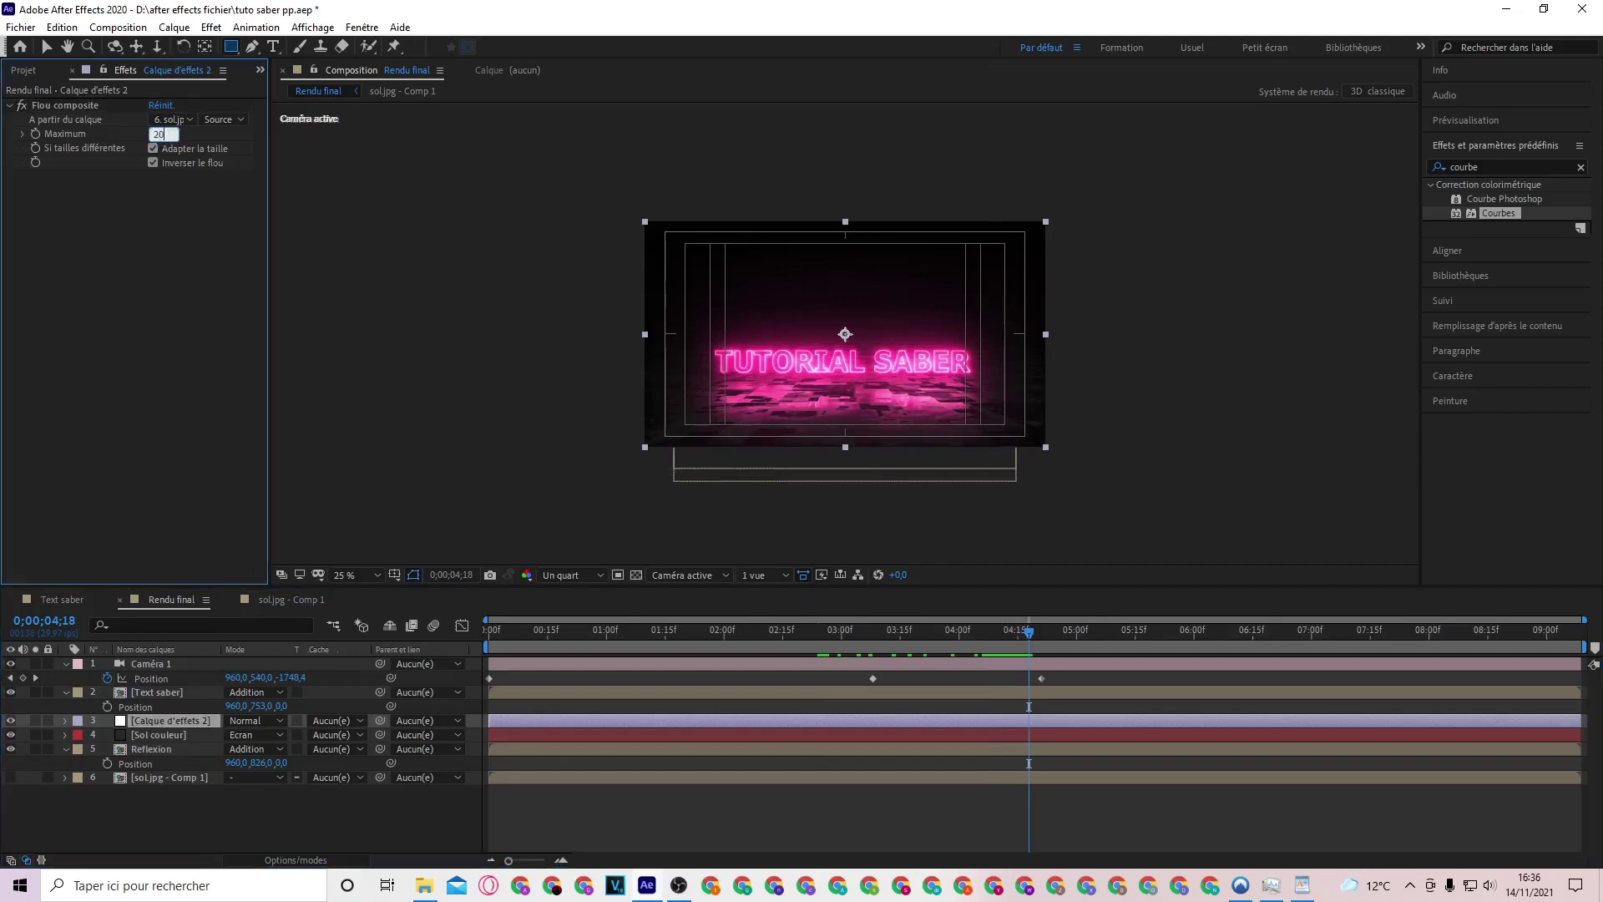
key(Return)
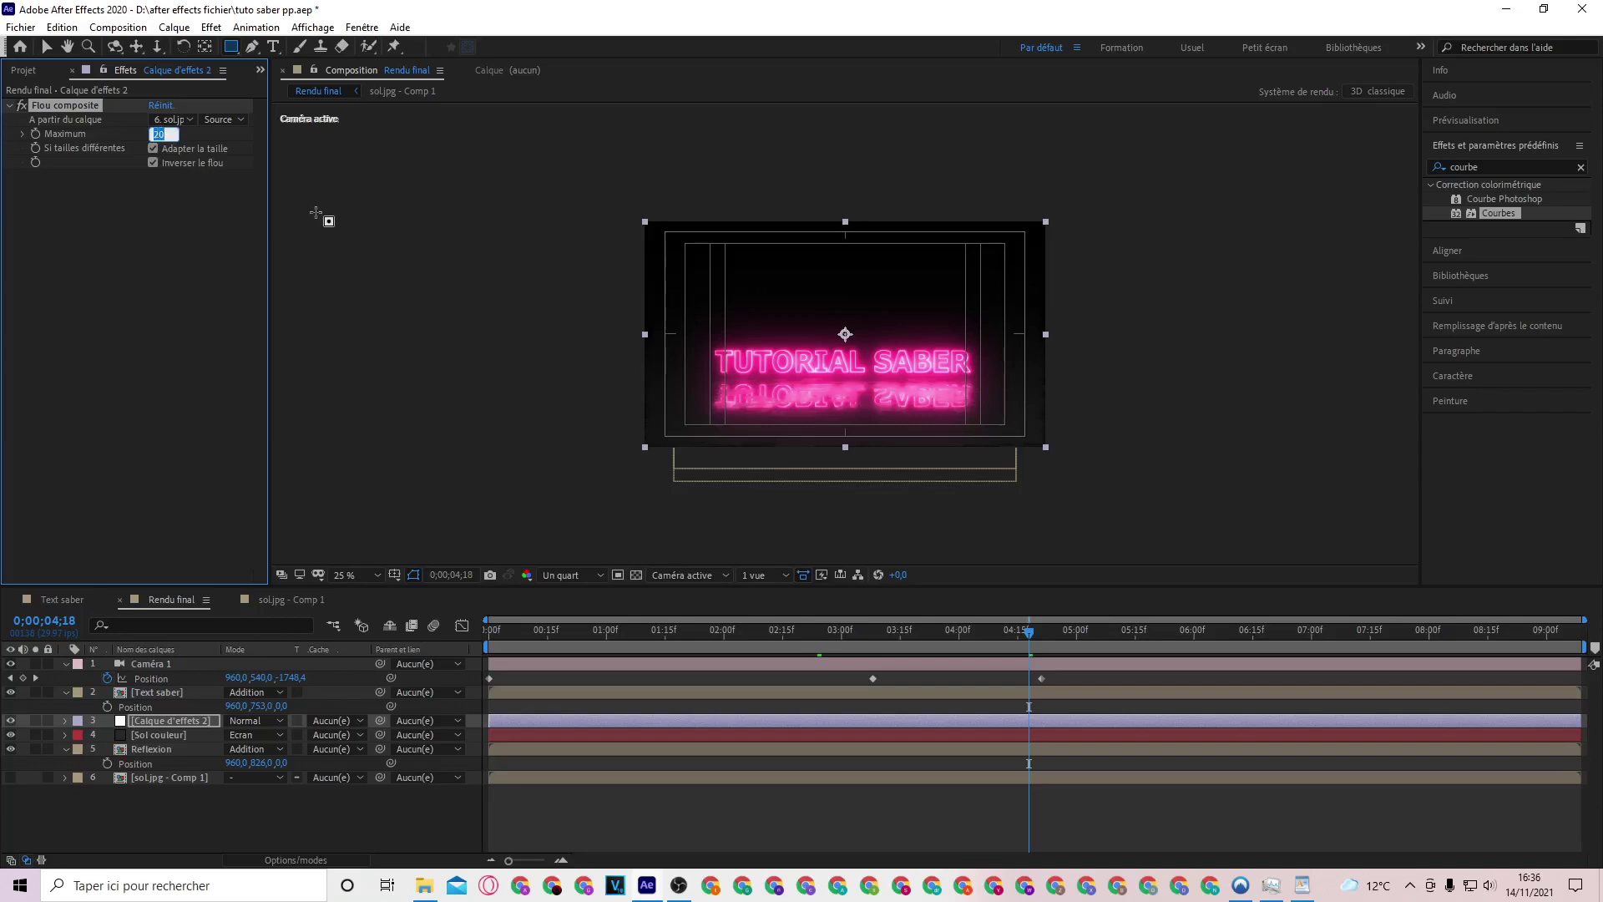
text(40)
key(Return)
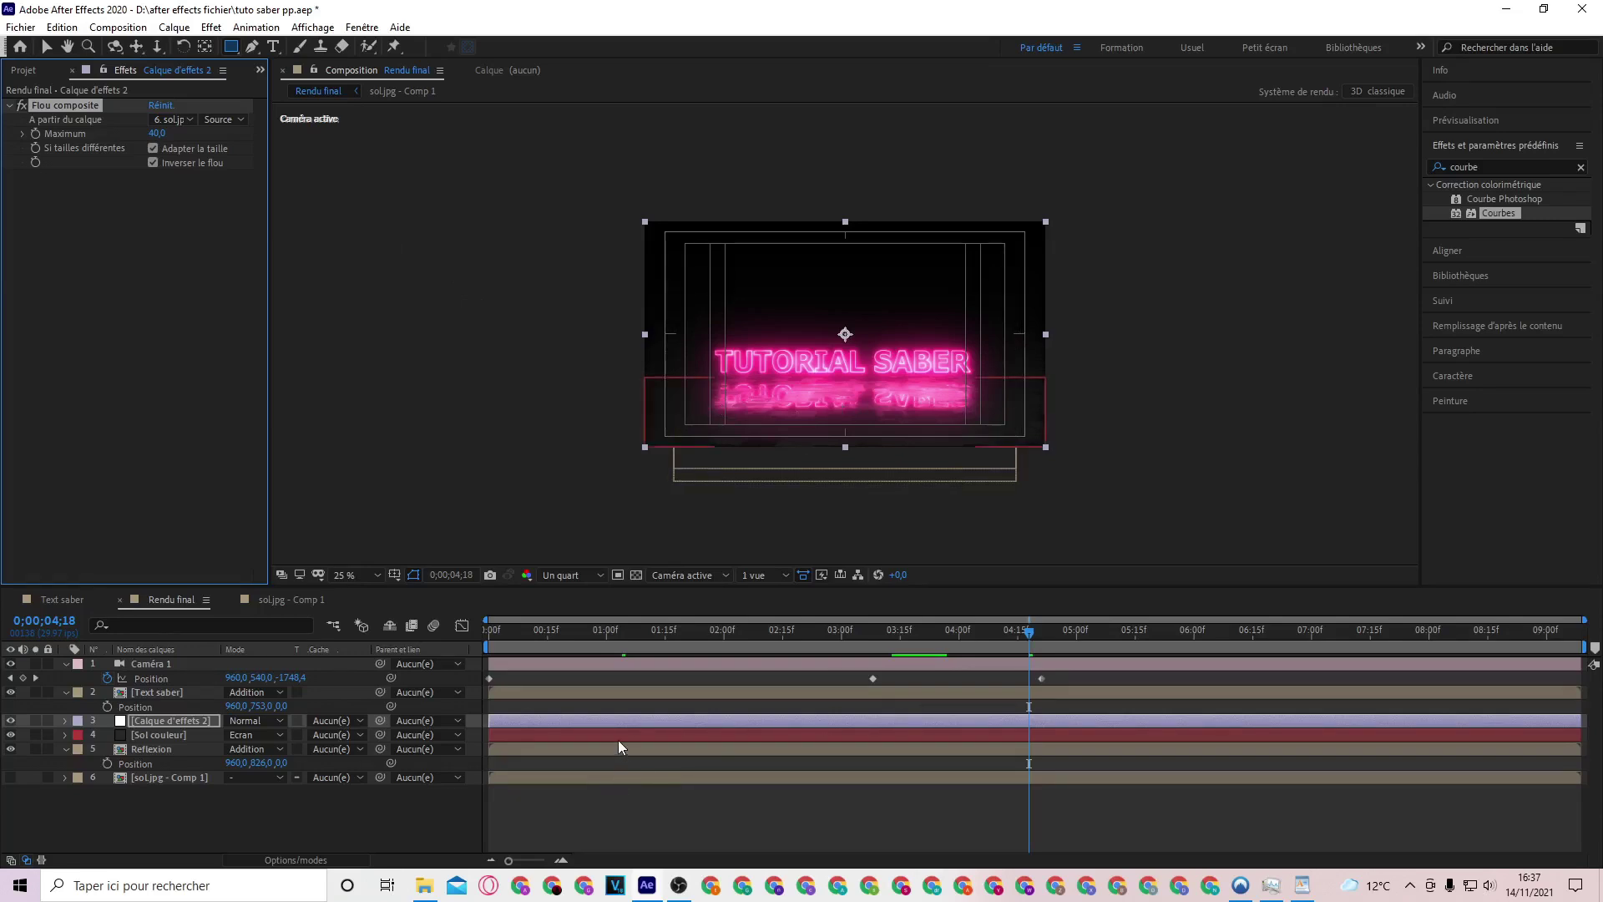
Add Lumiere.mp4 from the Project panel as a layer below Text saber
key(v)
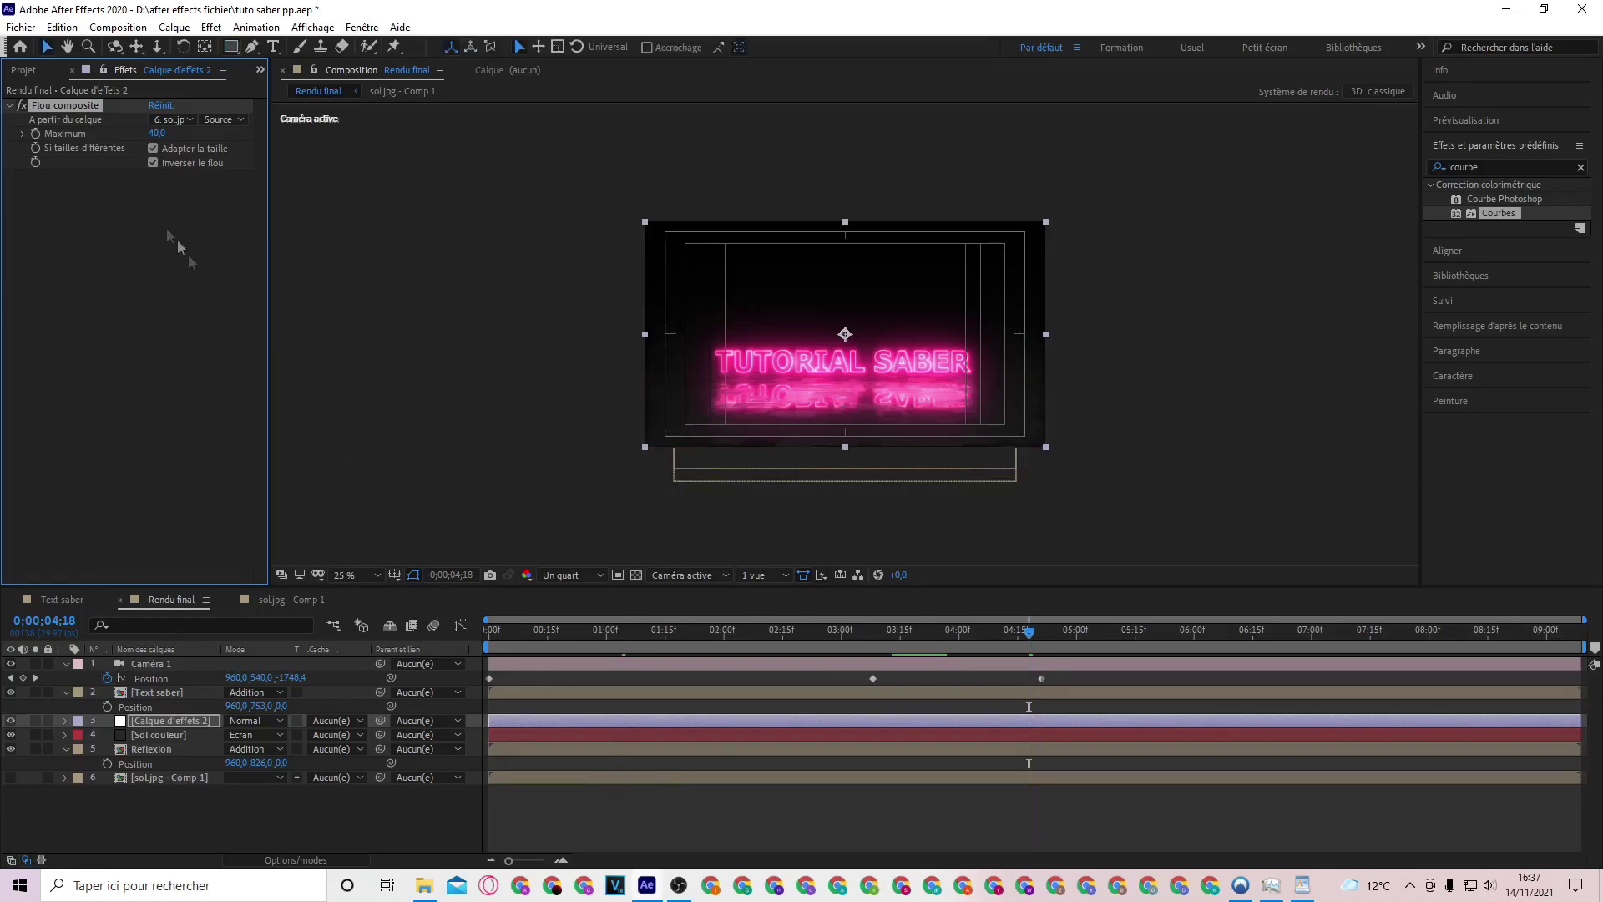
click(23, 72)
drag(69, 299, 485, 687)
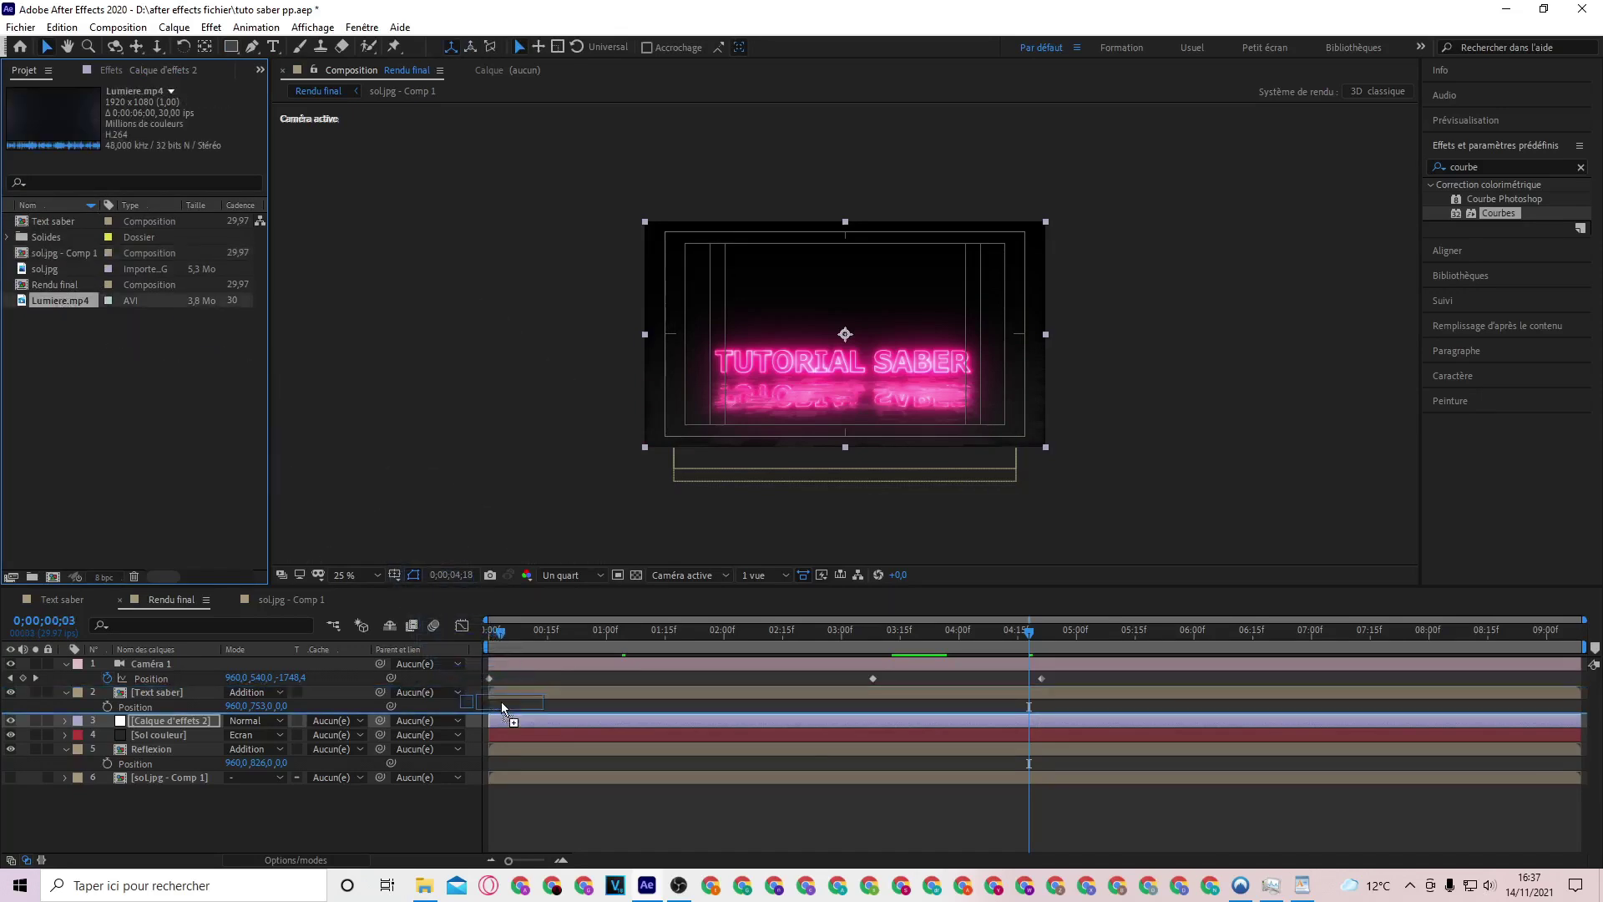
drag(485, 686, 530, 720)
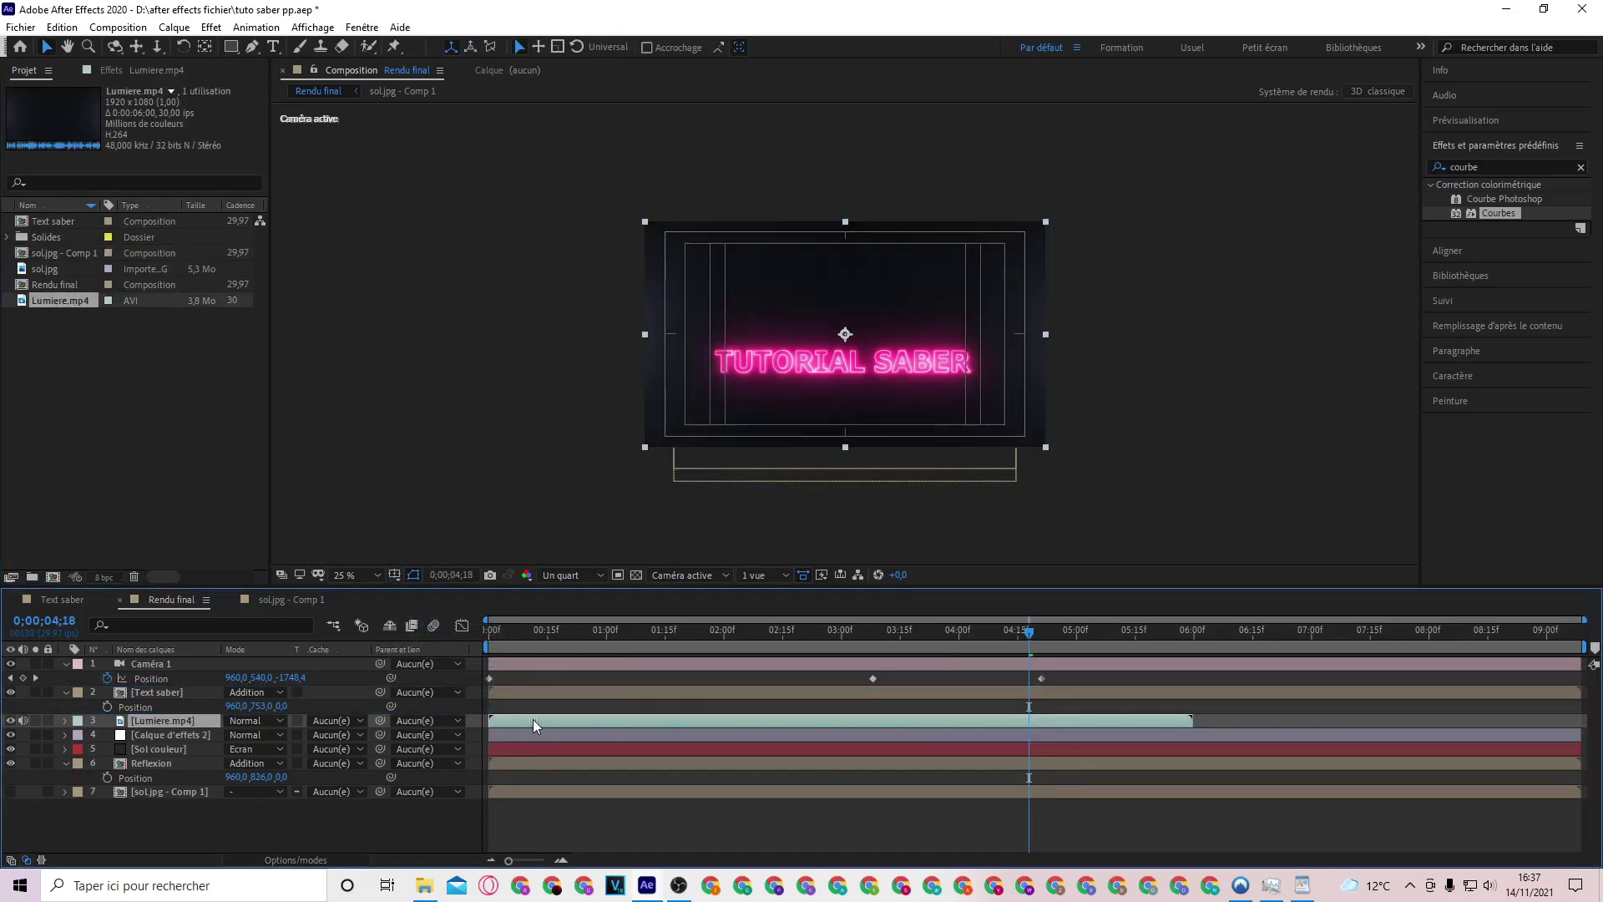
Time-remap Lumiere.mp4 and stretch its end keyframe and out point later
mouse_move(1029, 632)
mouse_down()
mouse_move(1192, 650)
mouse_move(1101, 645)
mouse_up()
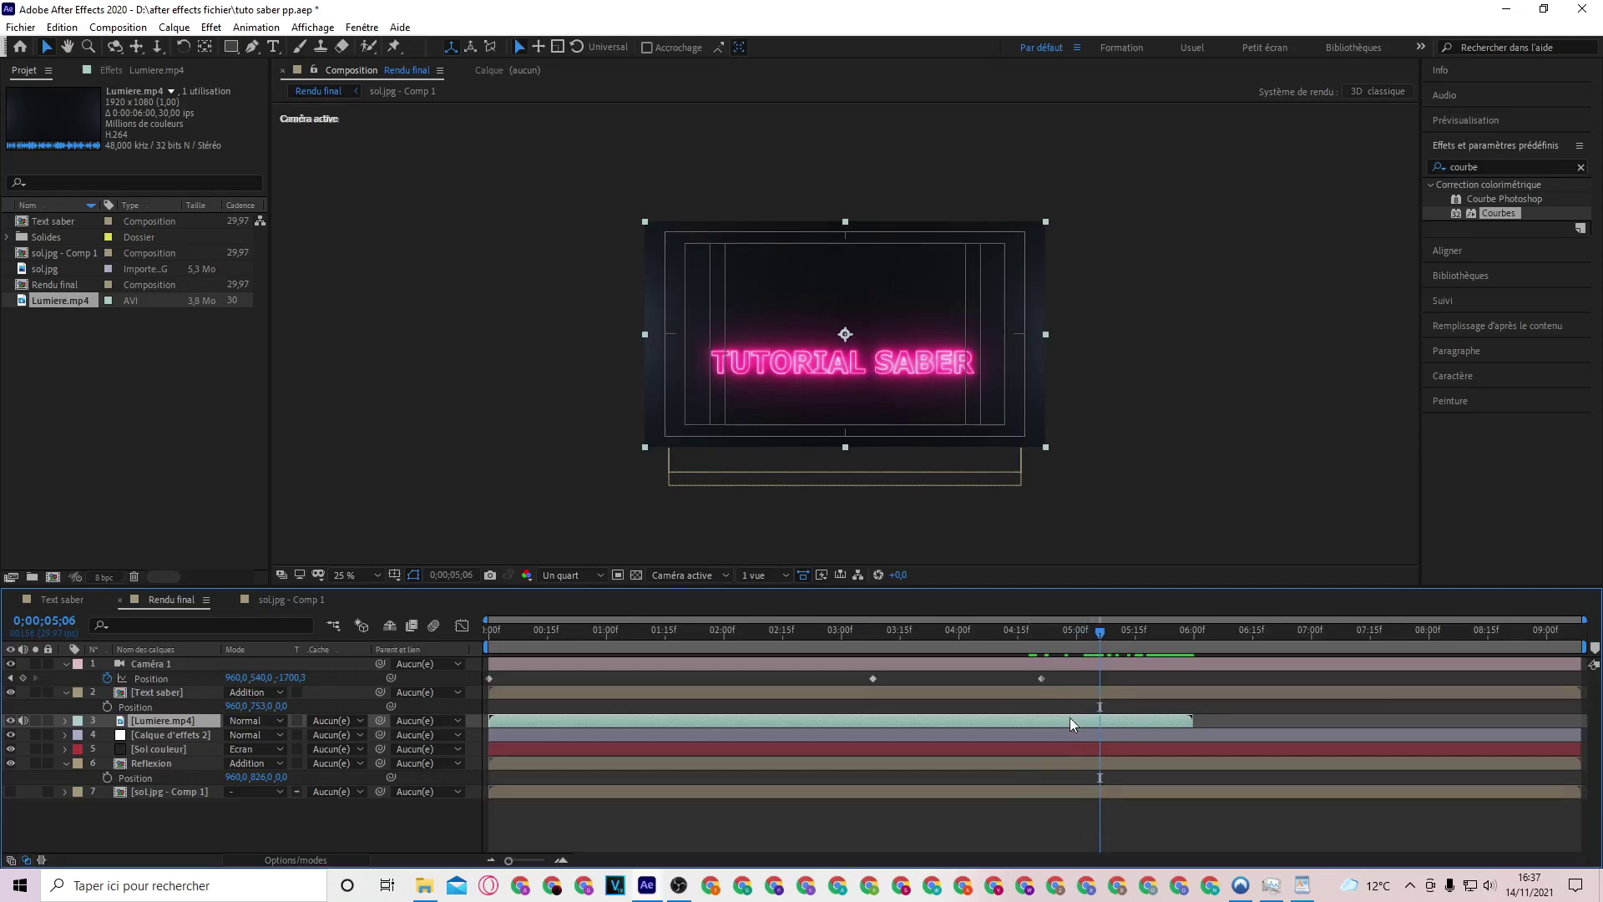
key(ctrl+alt+t)
drag(1202, 738, 1408, 735)
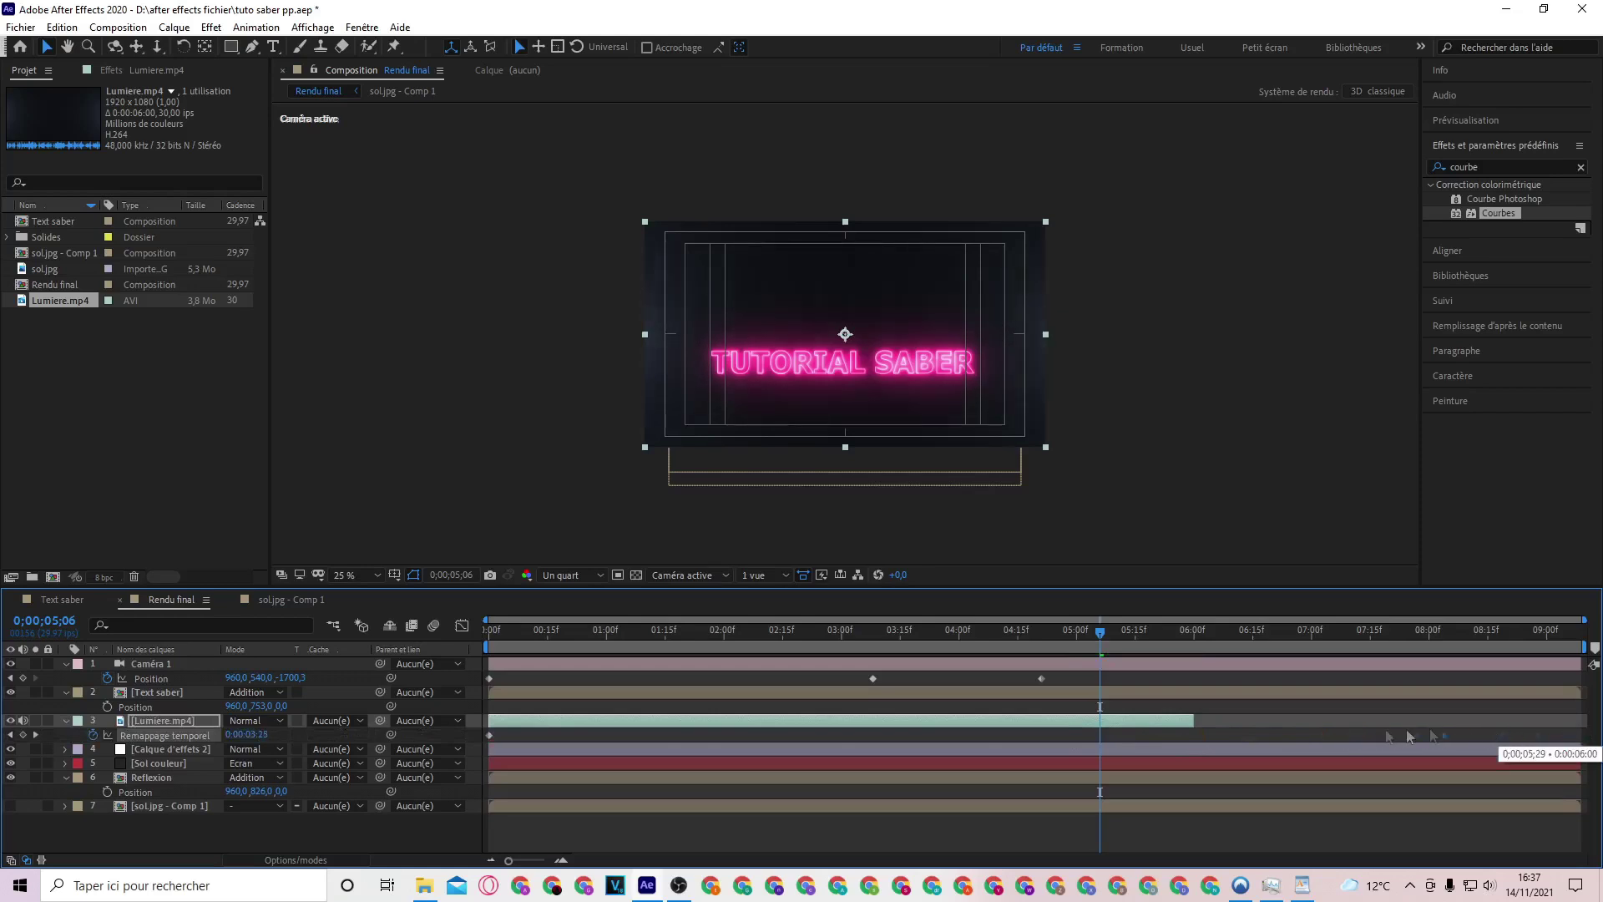
drag(1408, 735, 1317, 738)
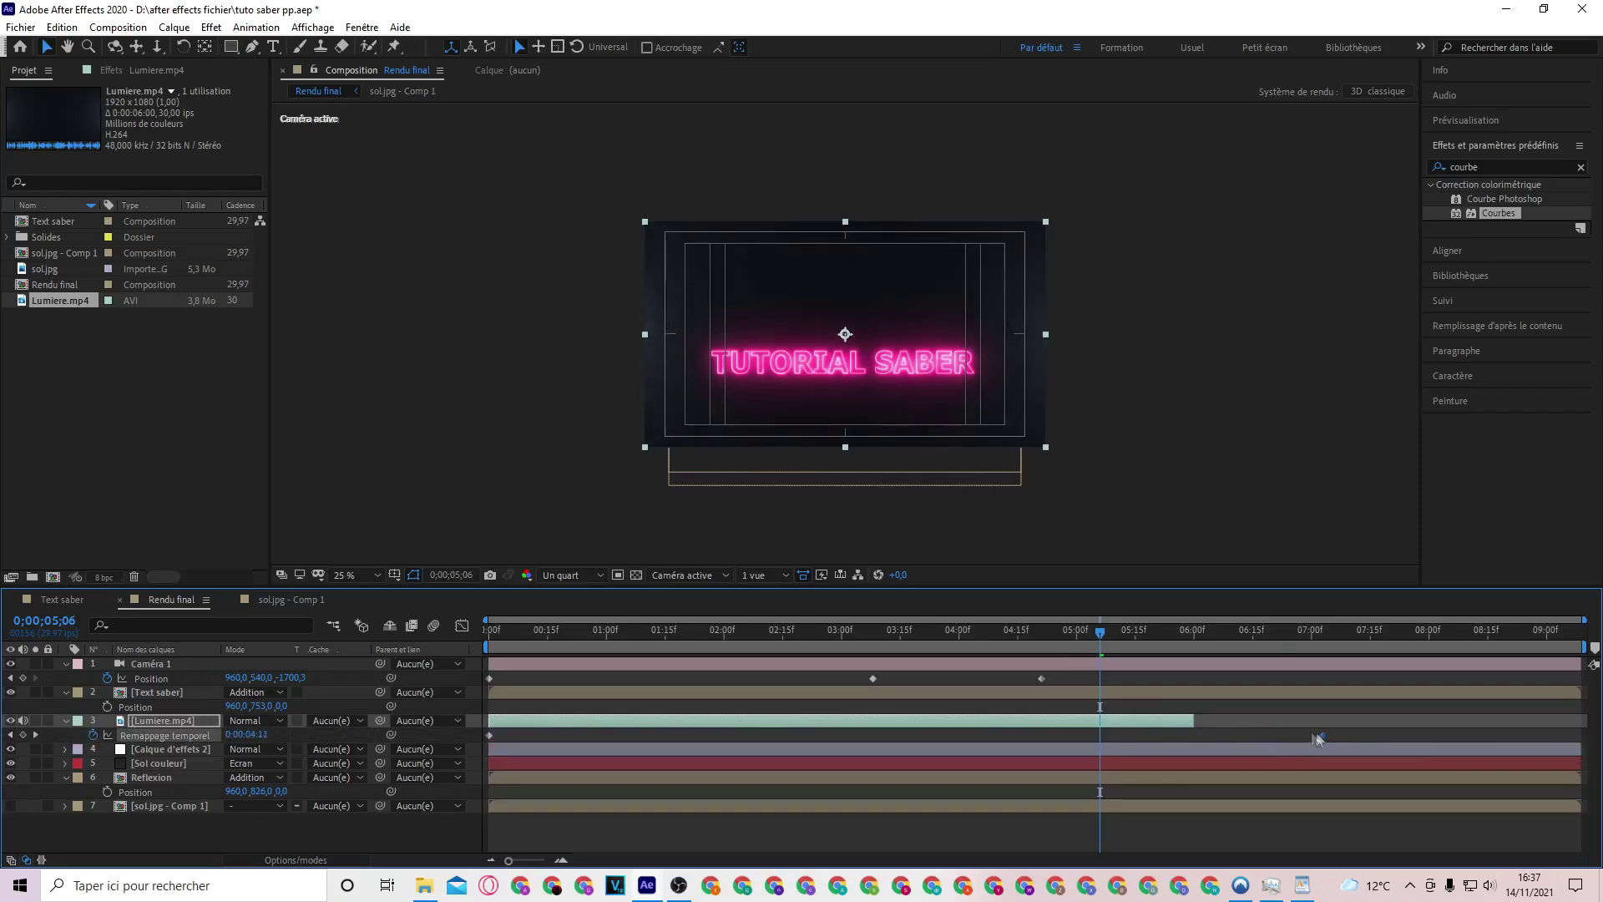
drag(1194, 719, 1324, 720)
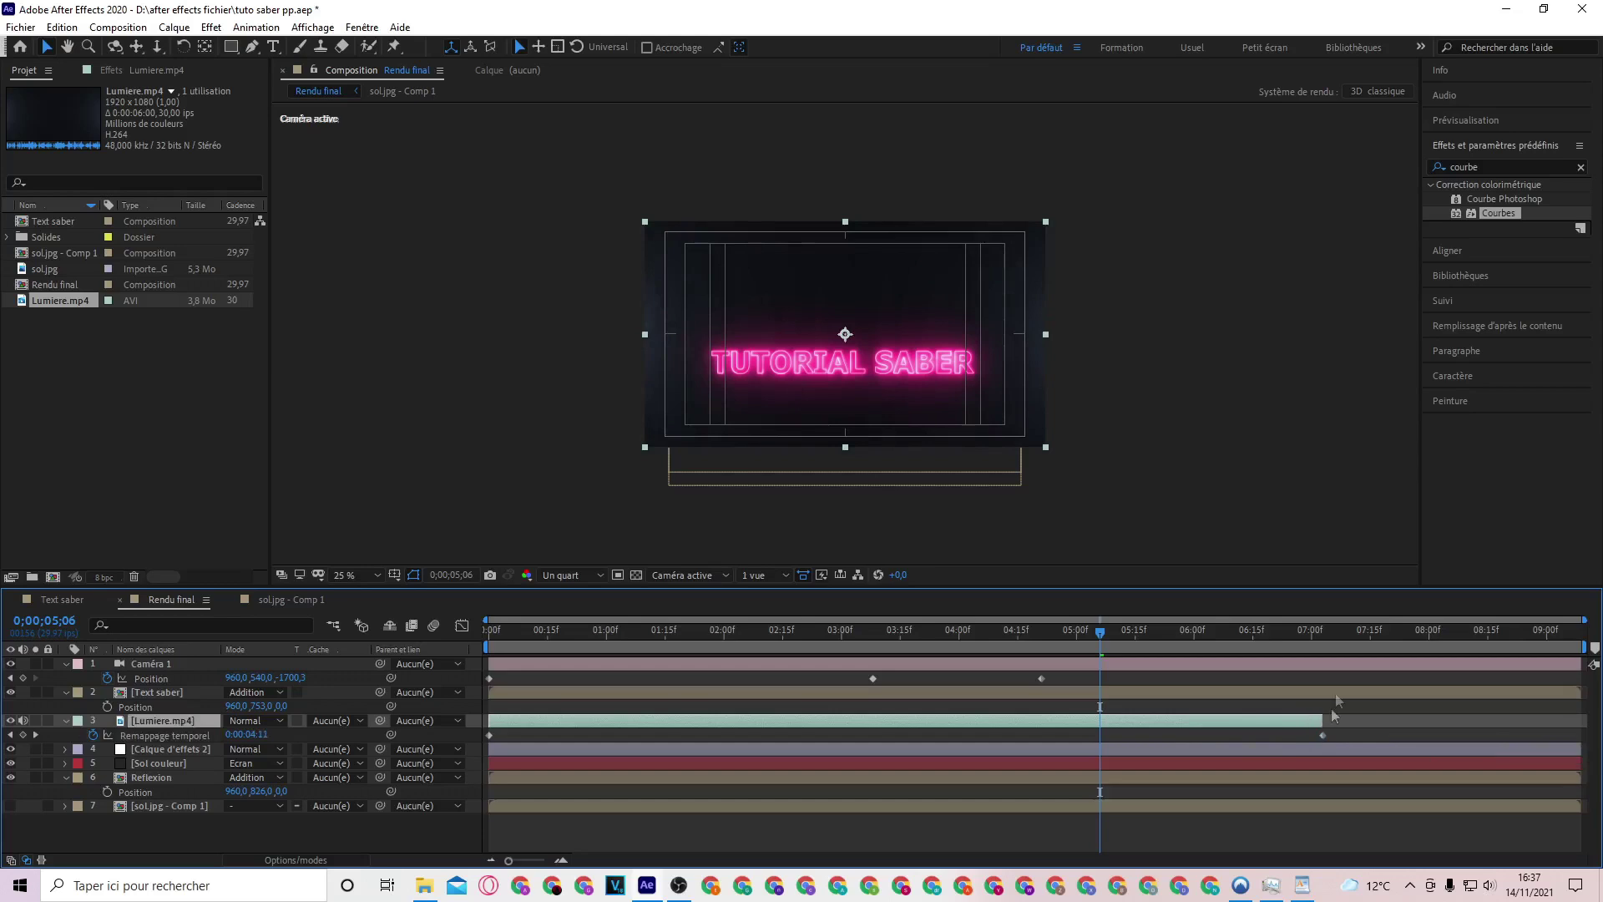
click(66, 720)
drag(634, 641, 507, 660)
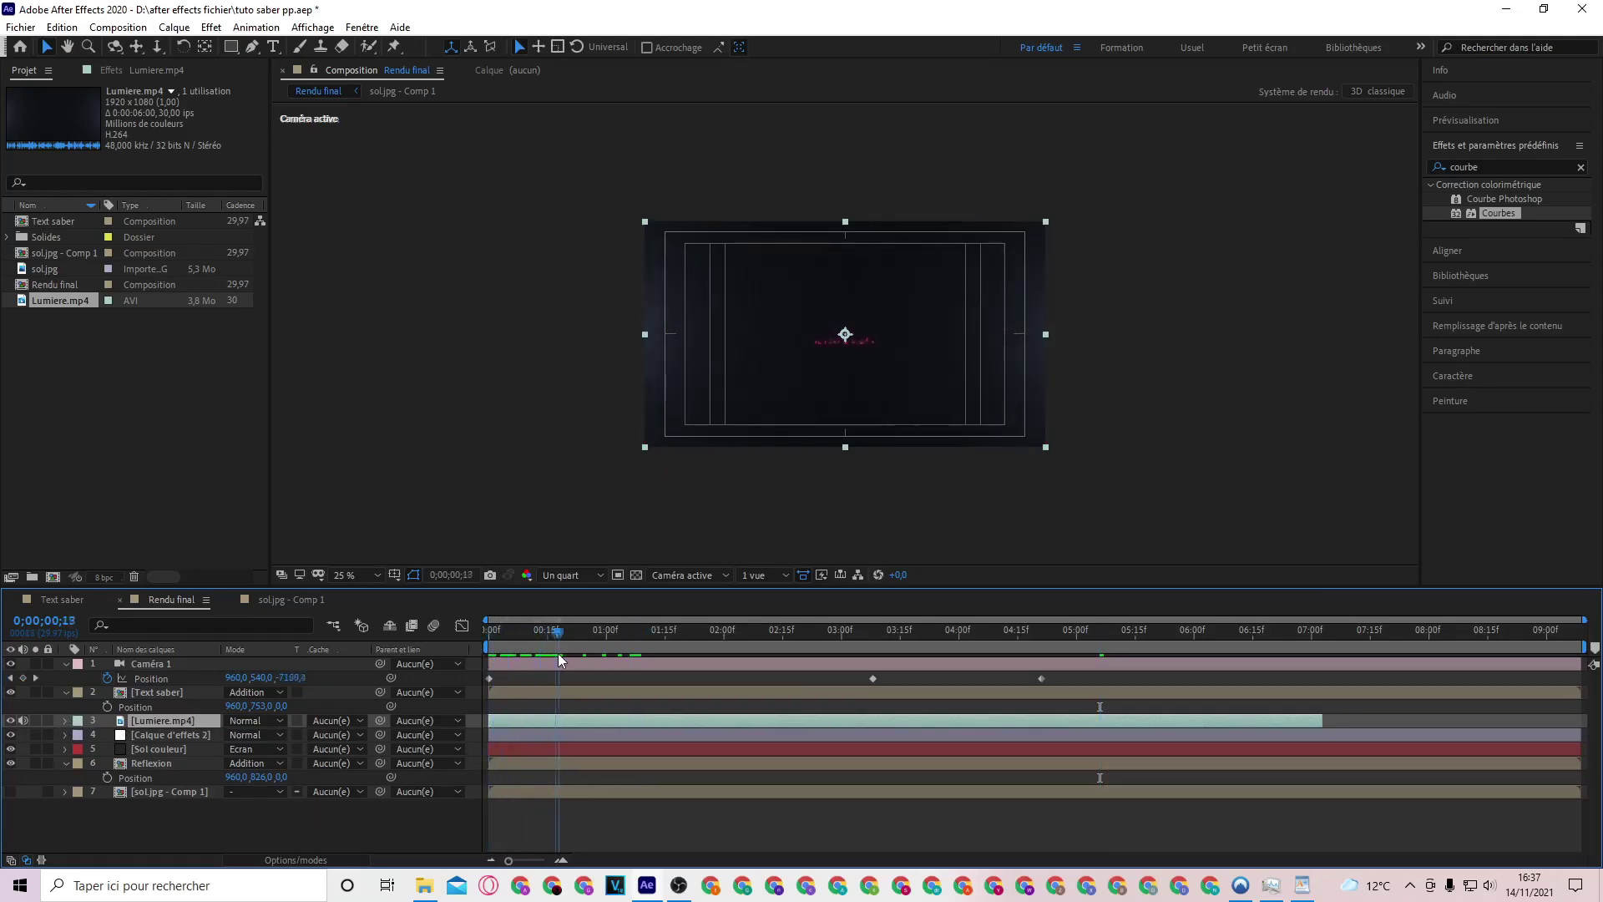
Set Lumiere.mp4 to Addition blending at 50% opacity
drag(507, 659, 606, 641)
key(space)
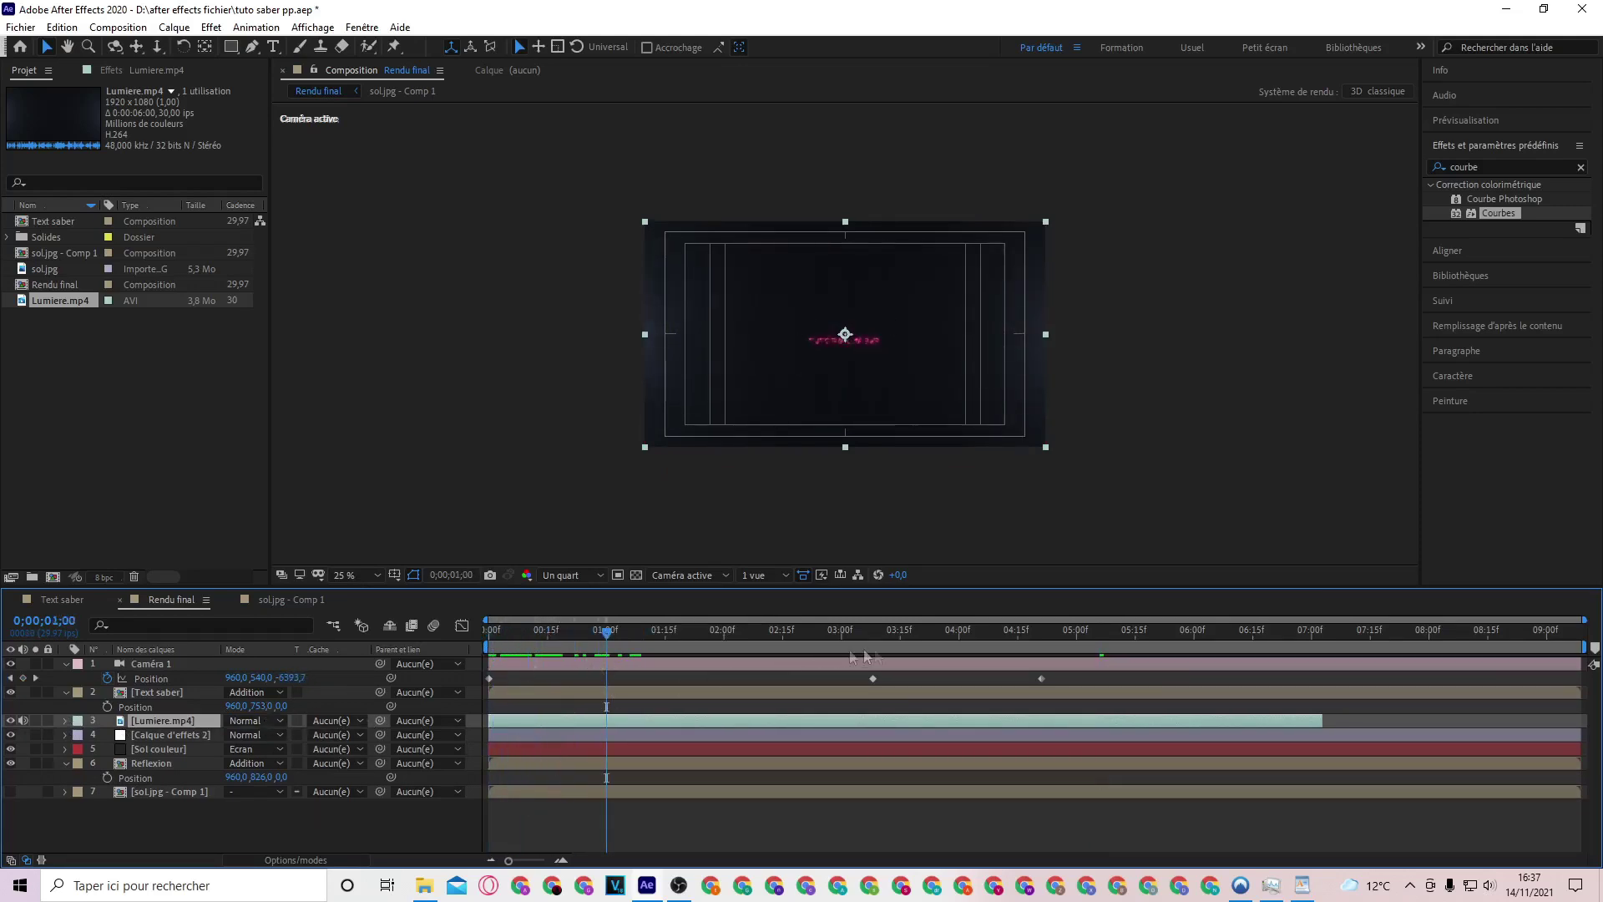
click(271, 723)
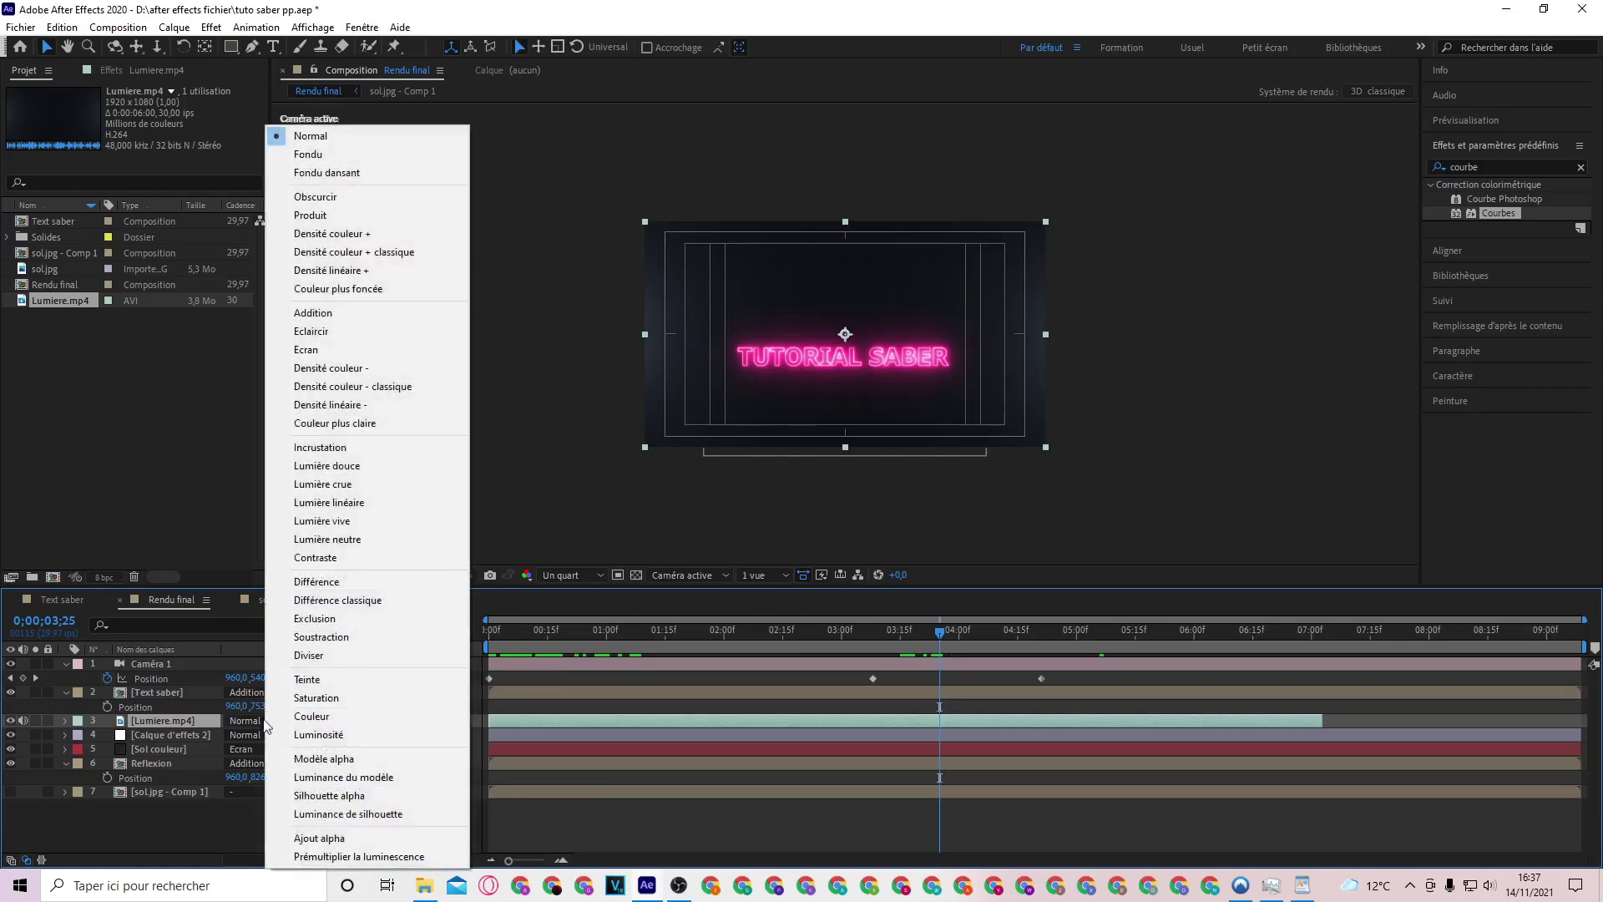
click(333, 314)
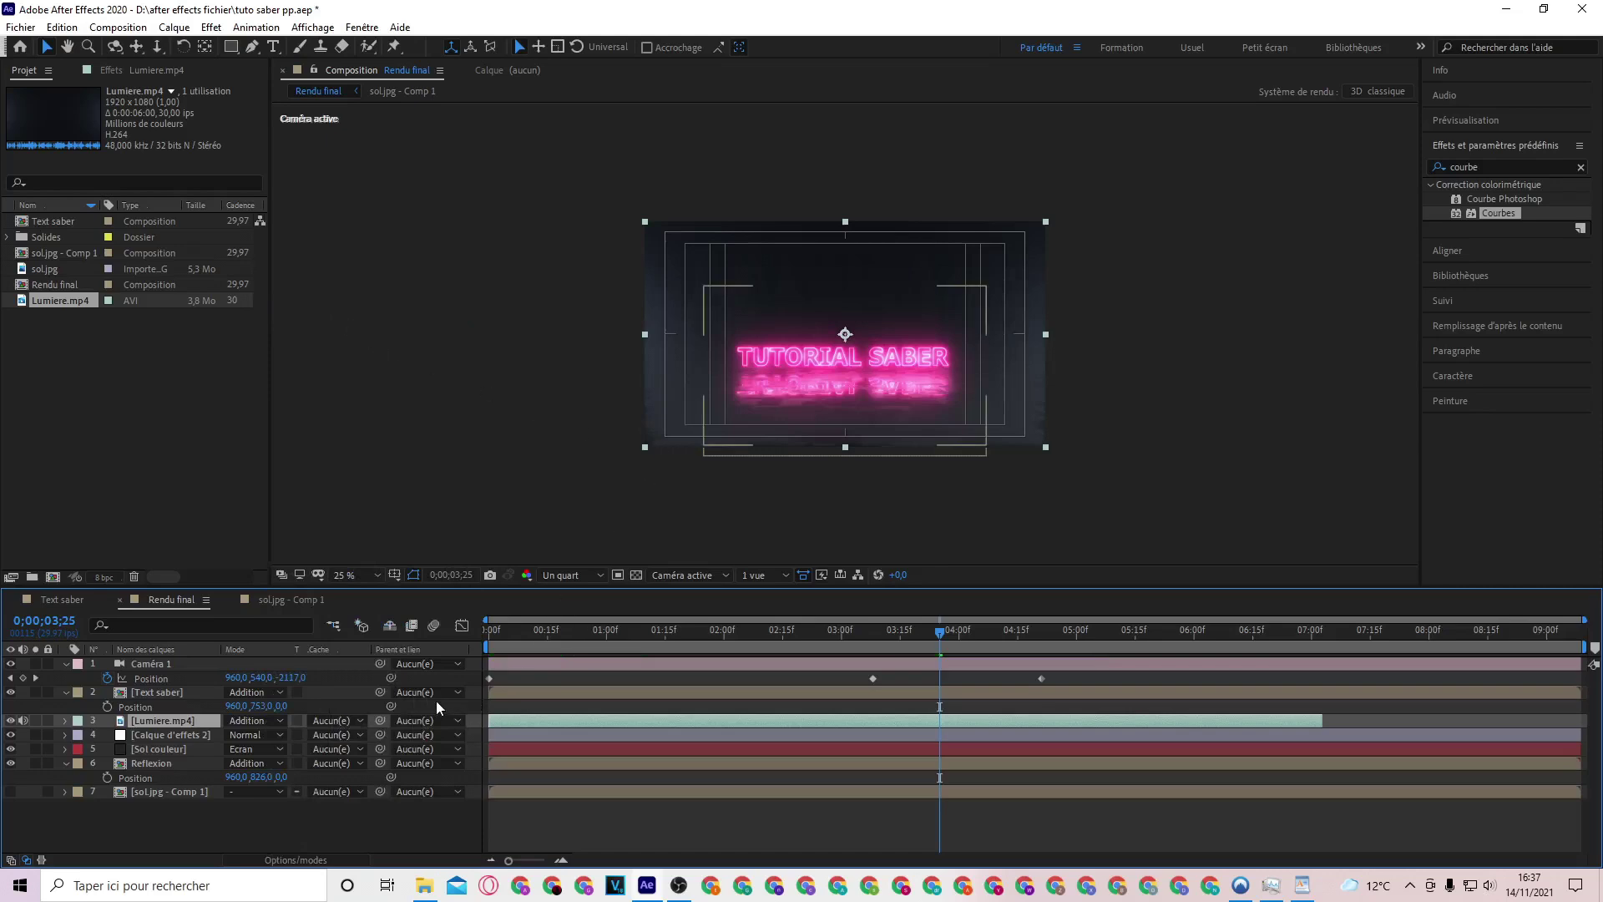
key(t)
click(238, 735)
text(50)
key(Return)
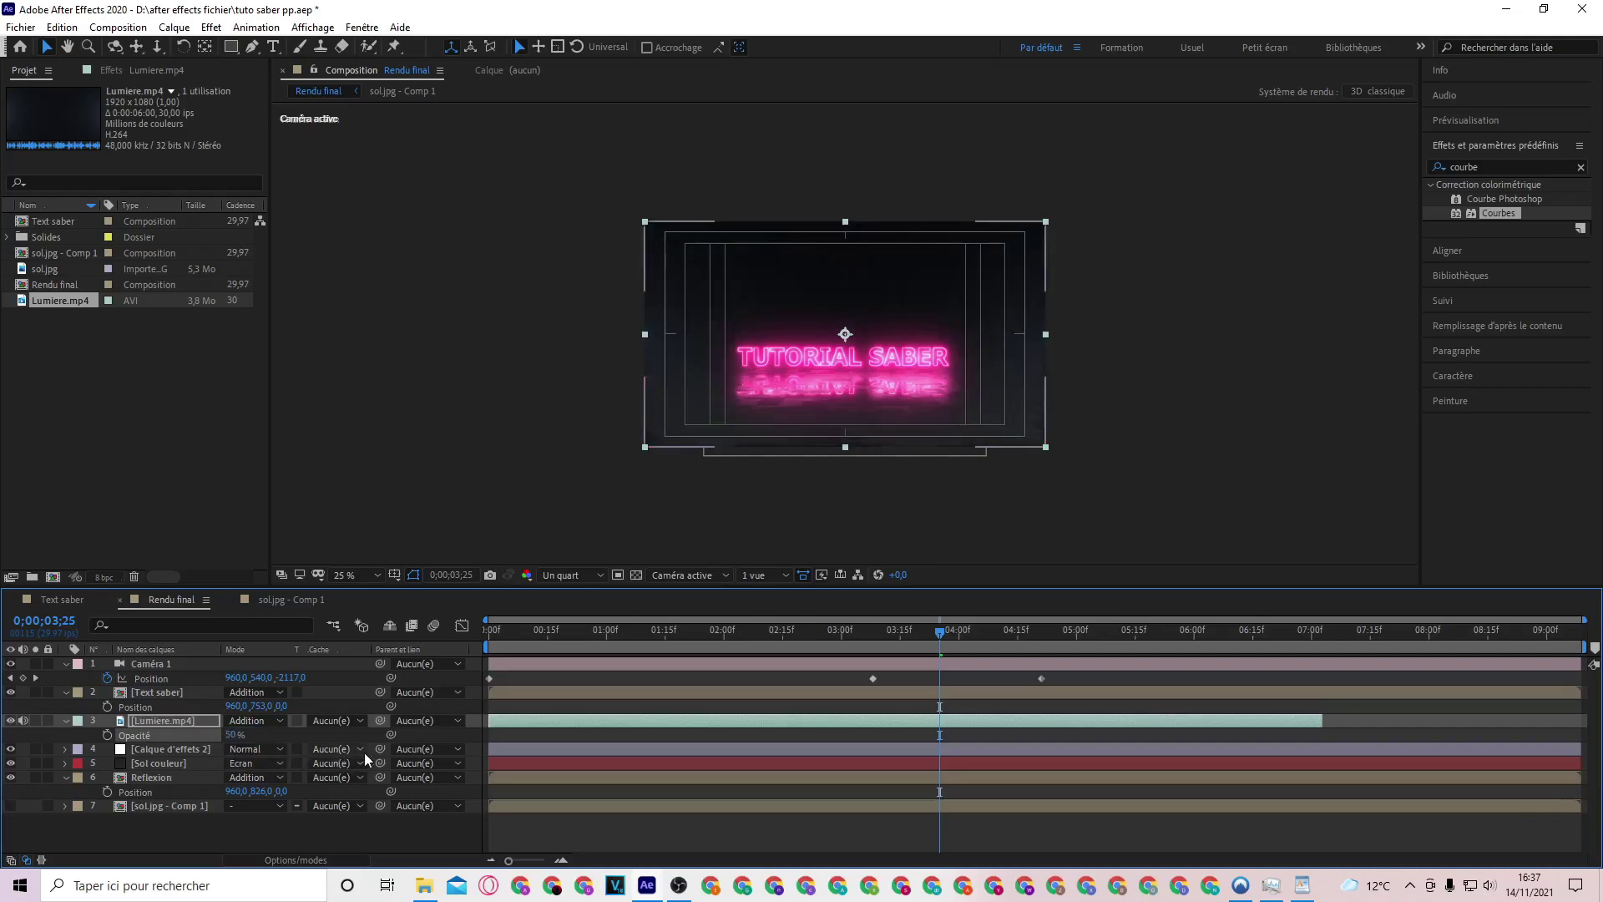
Preview the composition from the start with the viewer at 50%
drag(935, 632, 471, 674)
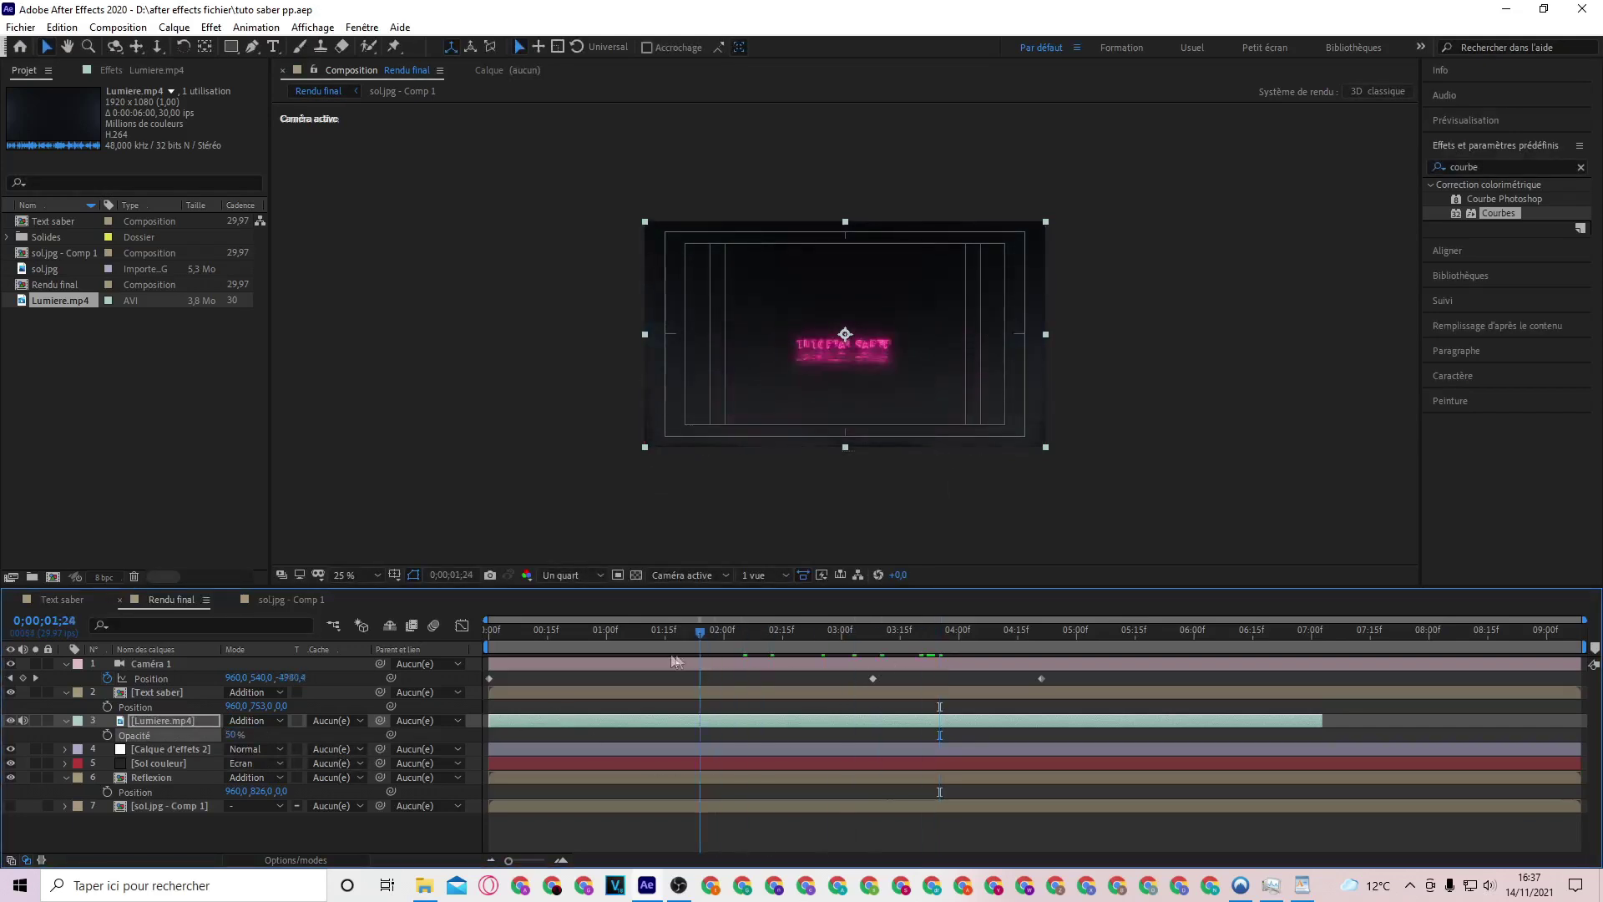
key(space)
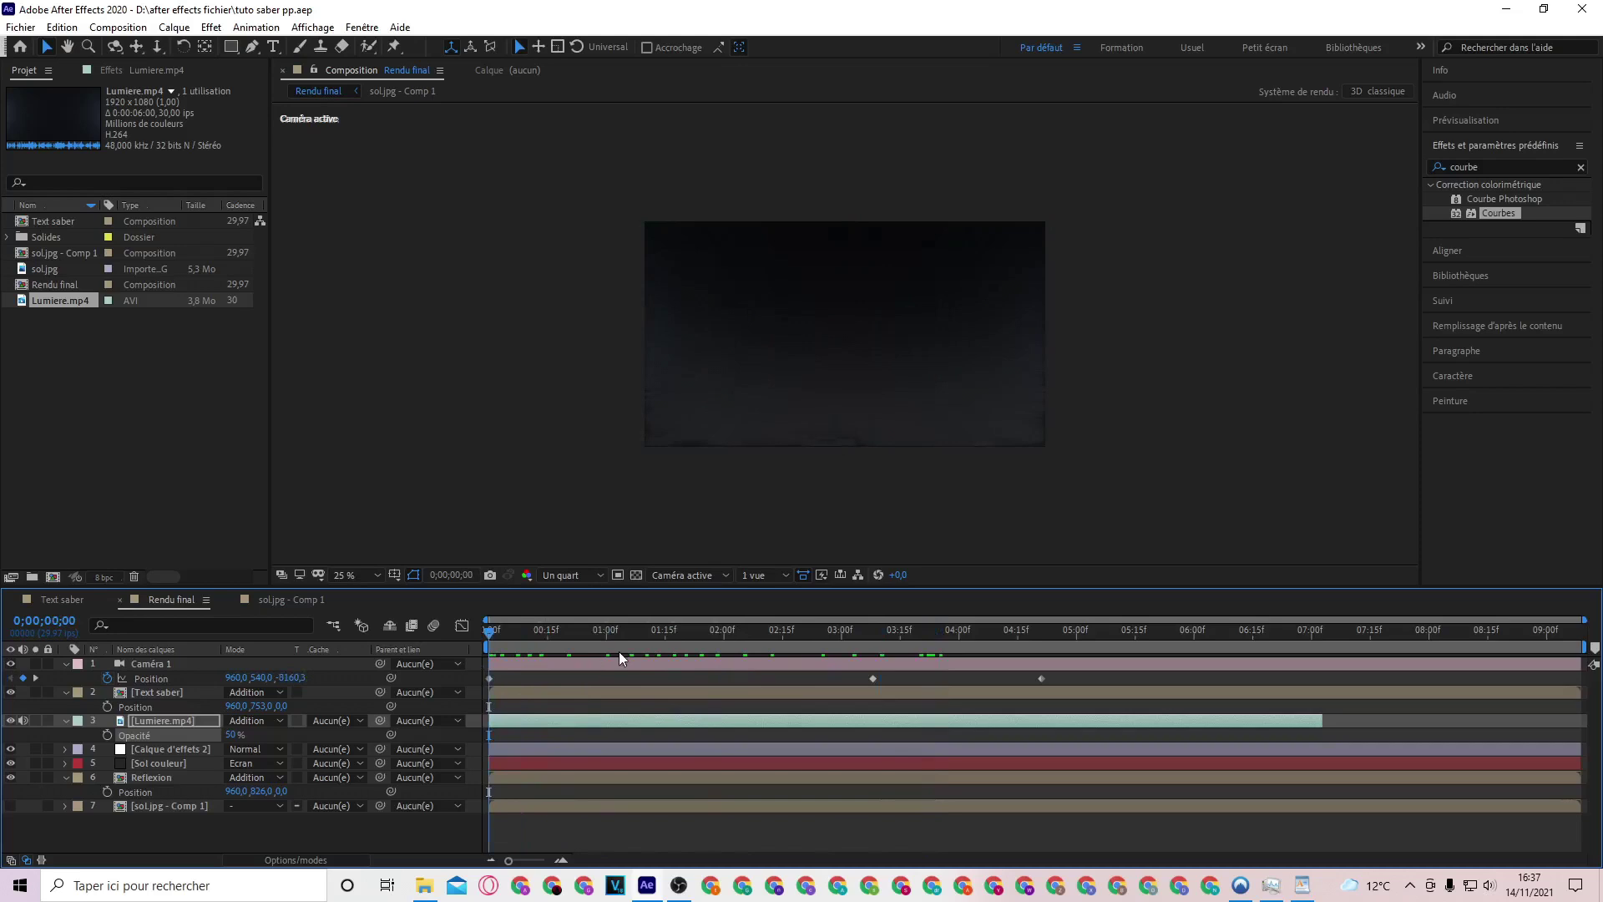
key(period)
key(period)
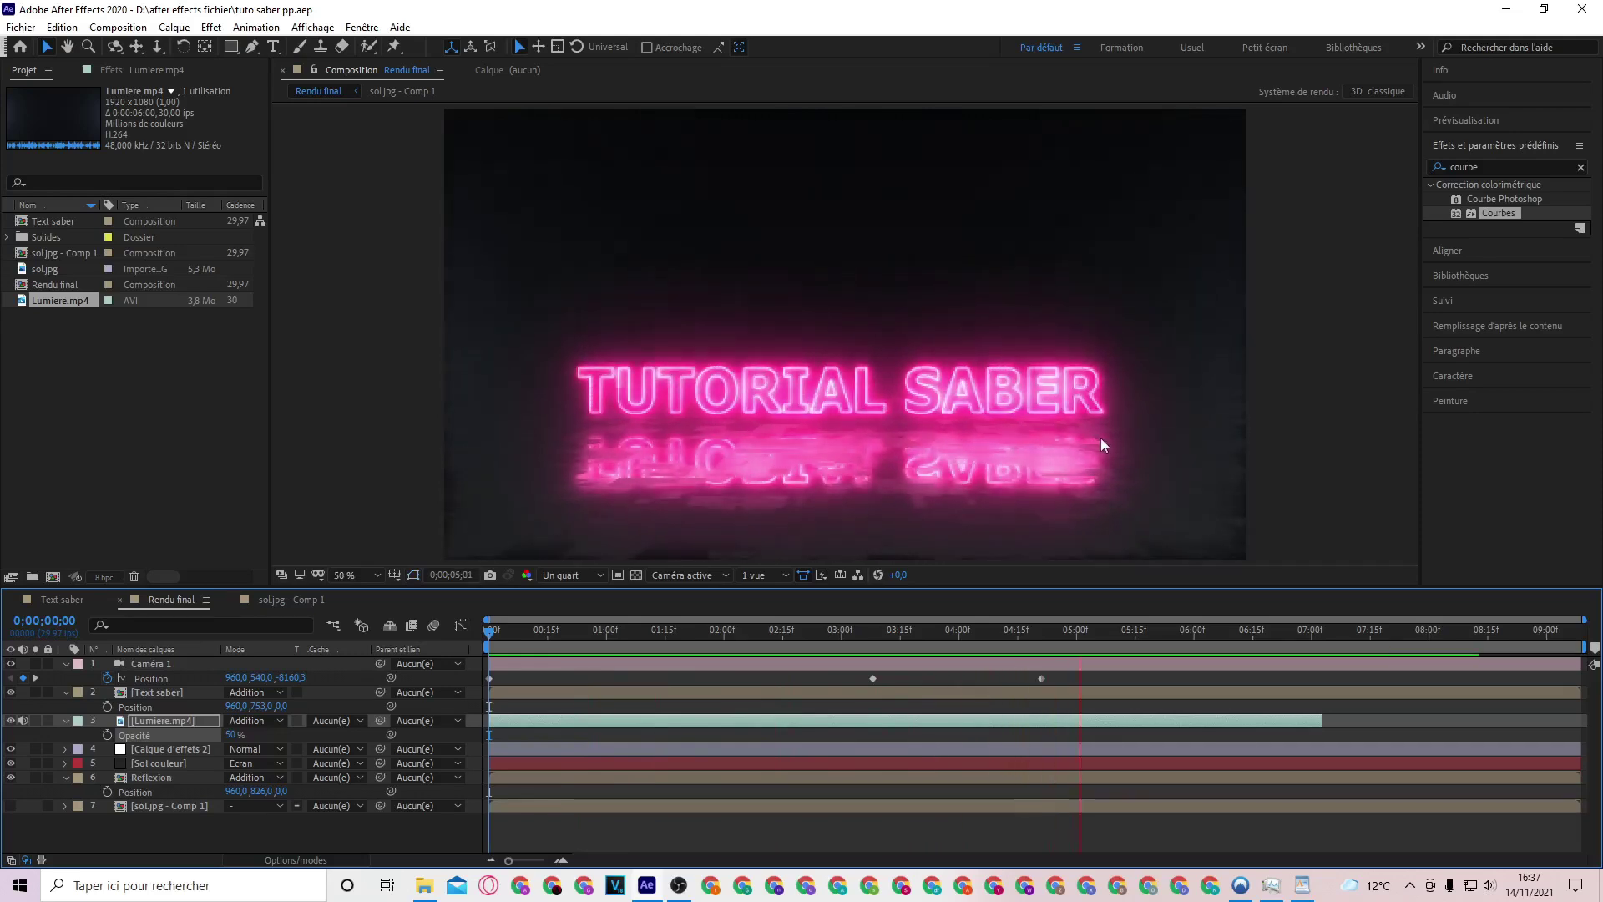
key(space)
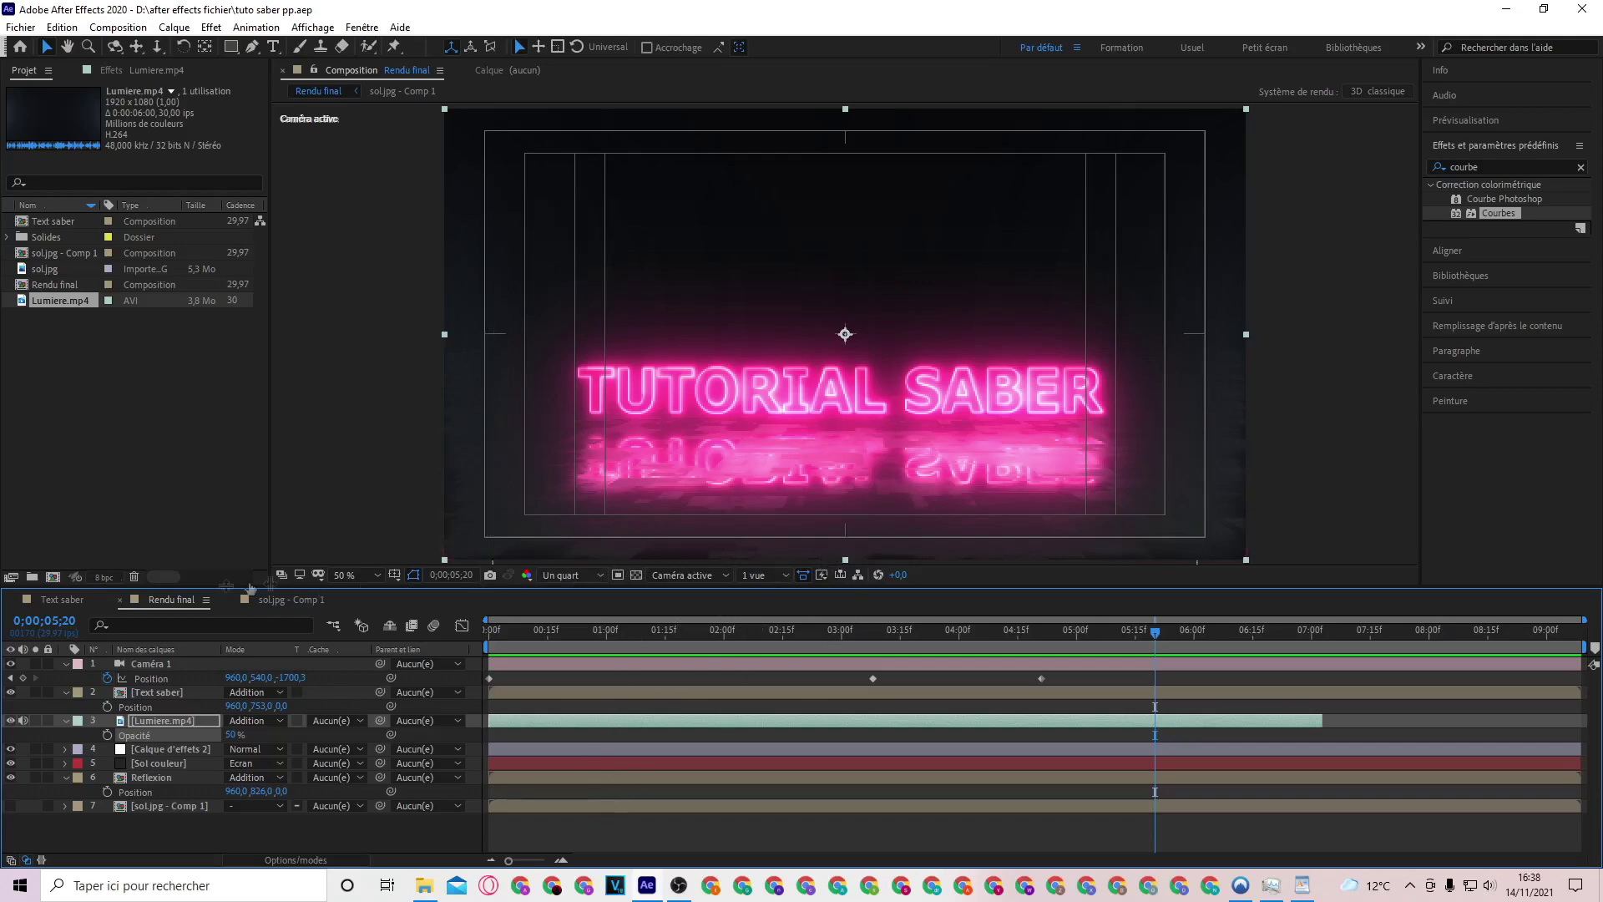
click(66, 599)
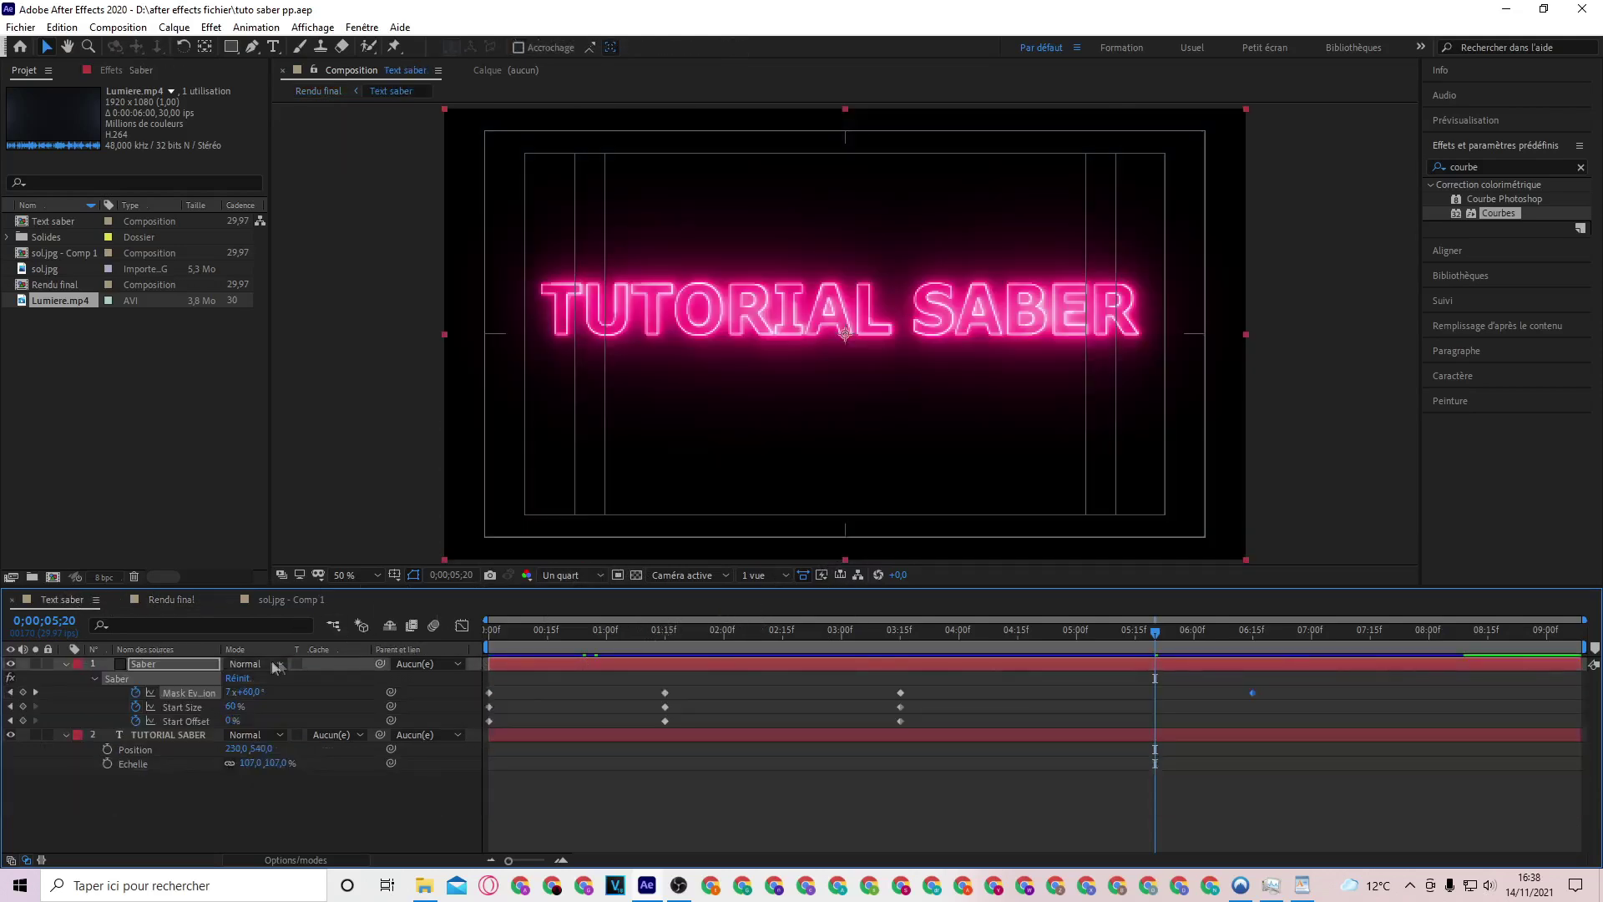
Retype the title text as SATORU GOJO and nudge its position right
click(598, 738)
double_click(597, 738)
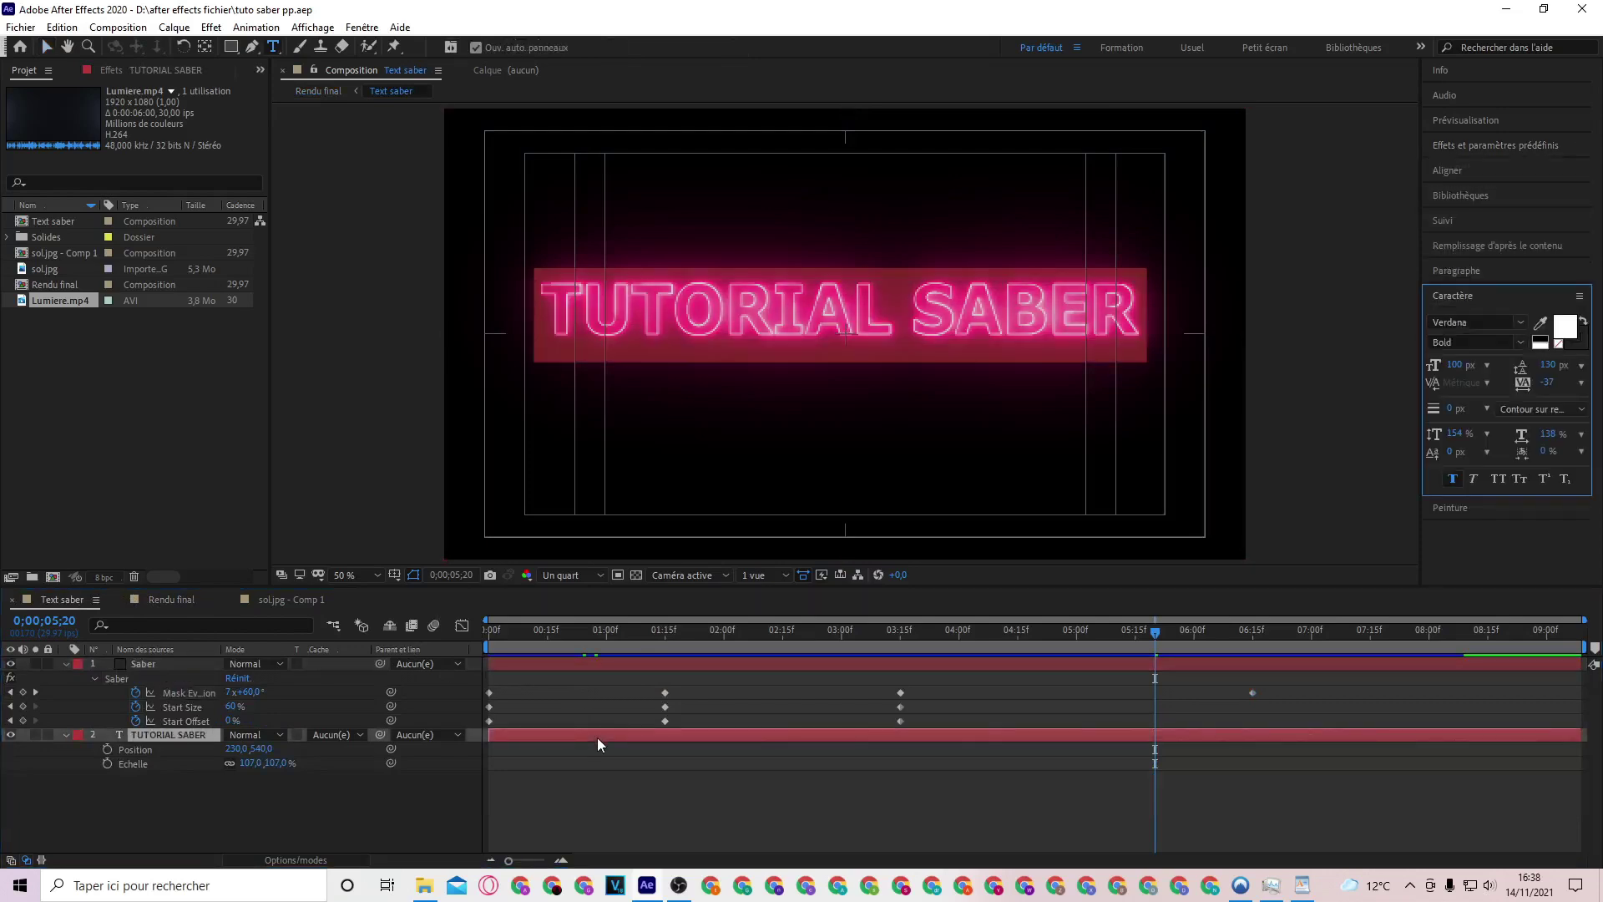
text(SATO)
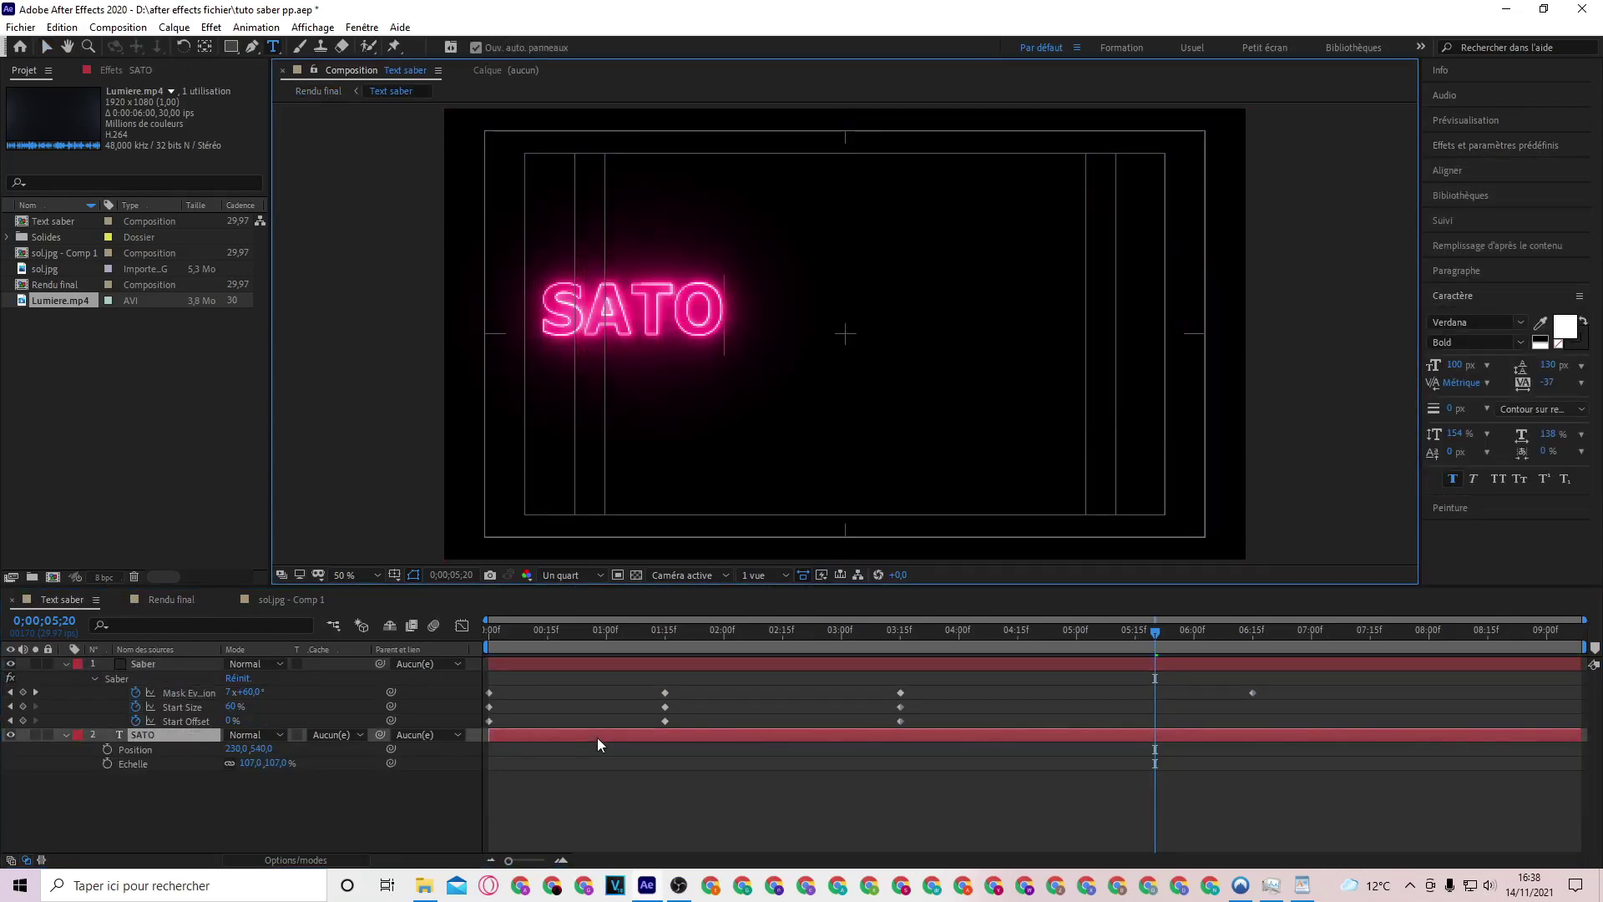
text(RU GOJO)
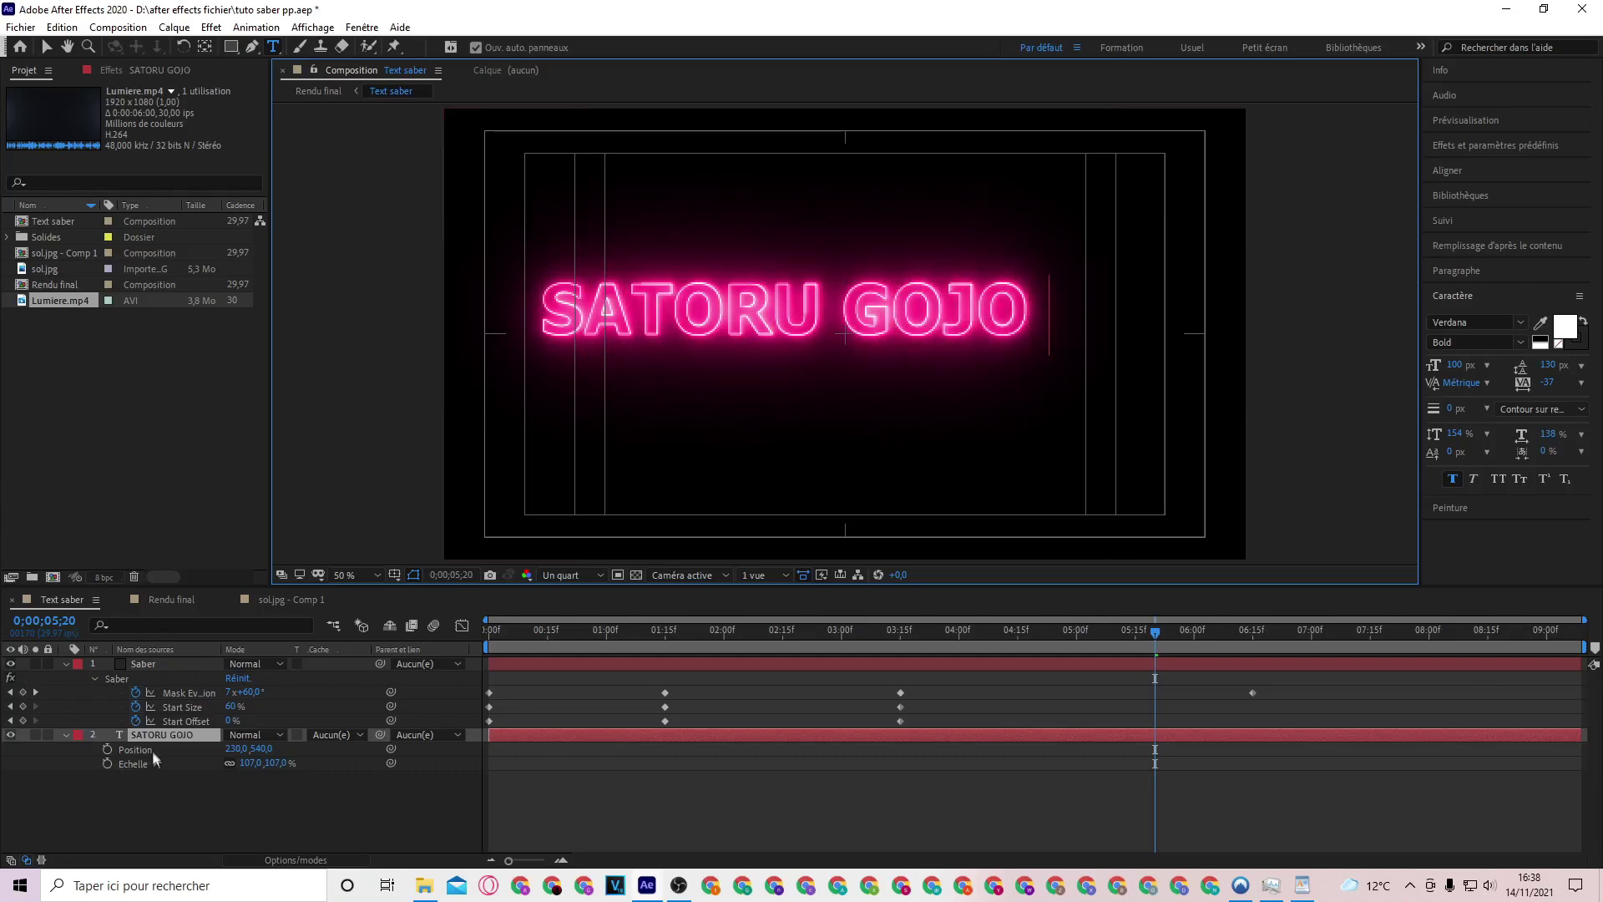
mouse_move(237, 748)
mouse_down()
mouse_move(333, 748)
mouse_move(265, 762)
mouse_move(250, 749)
mouse_up()
Change the Saber glow colour to cyan (04FFFC) and return to Rendu final
click(172, 665)
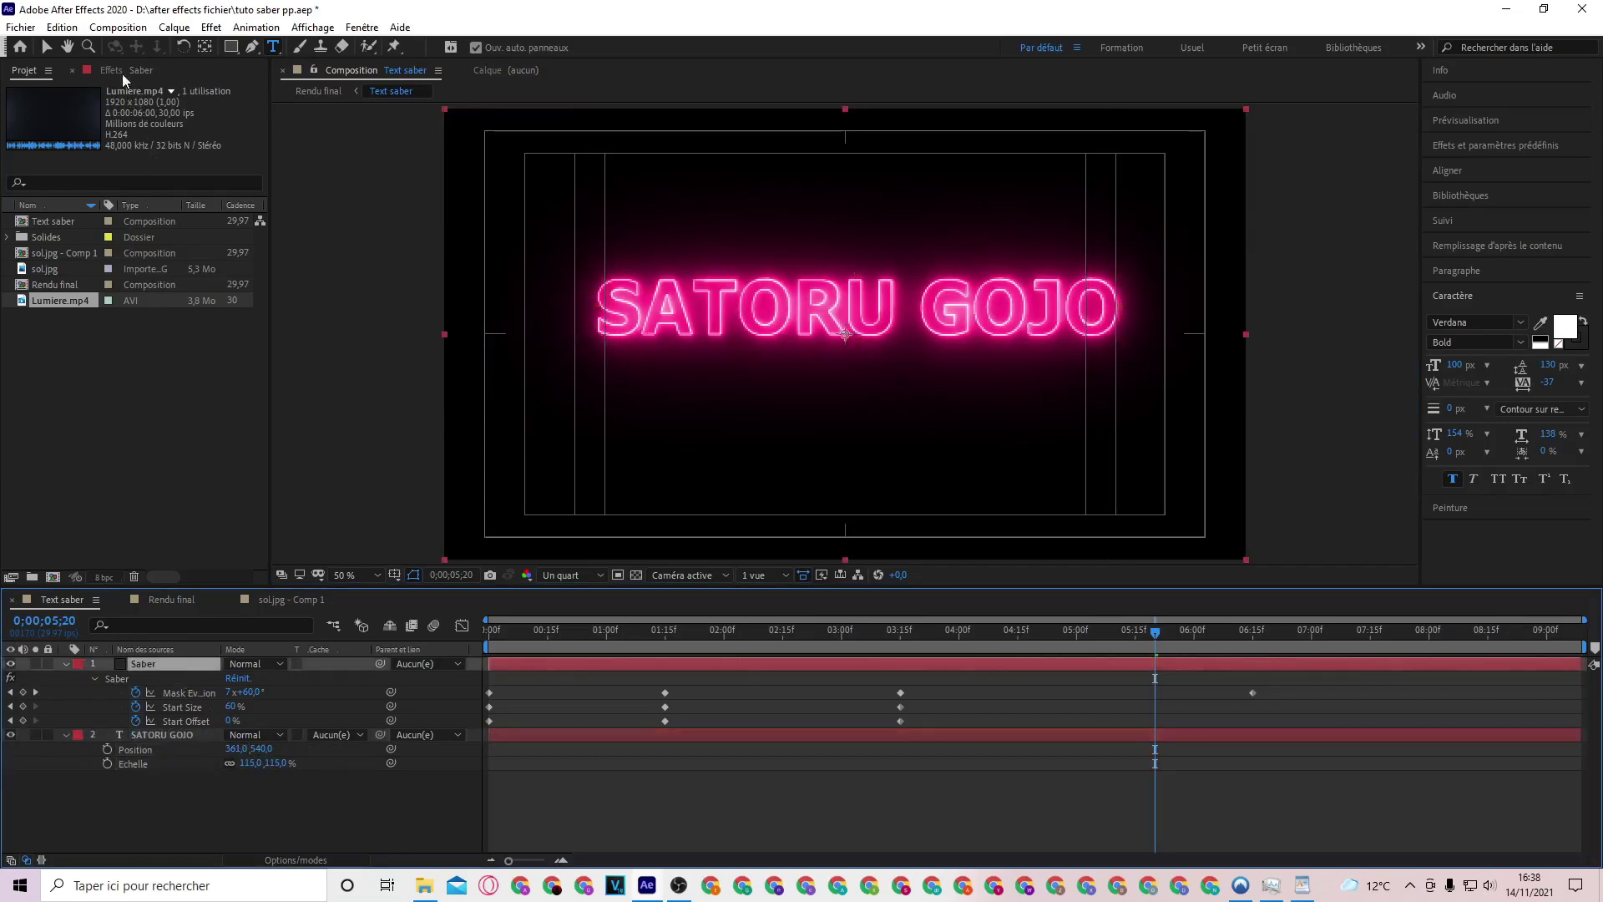
click(122, 71)
click(156, 148)
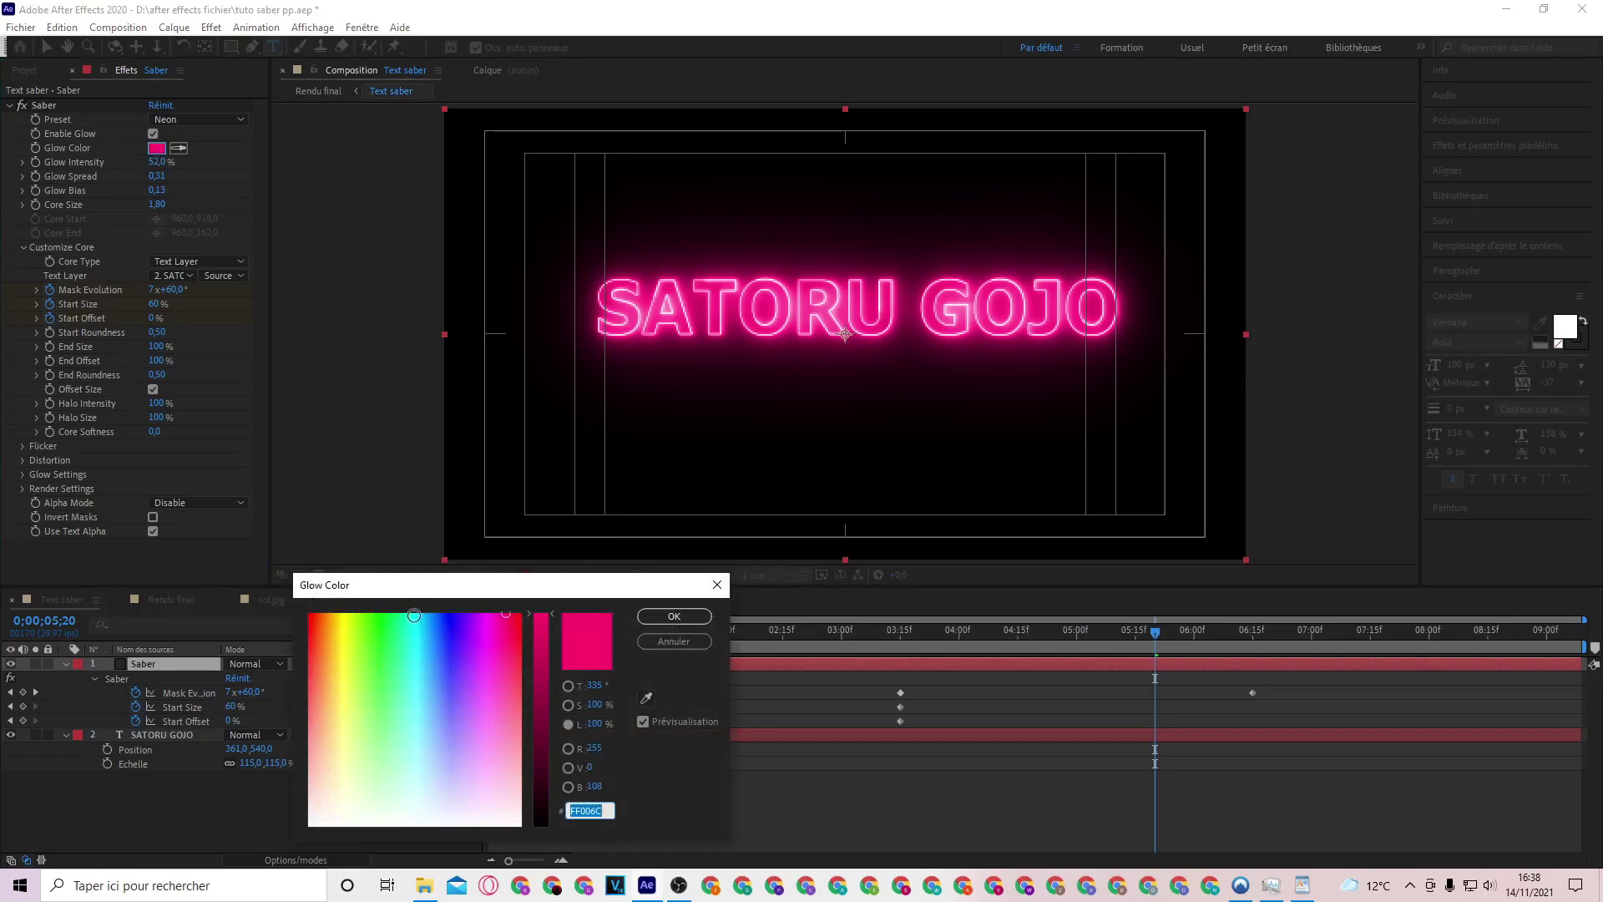
click(412, 617)
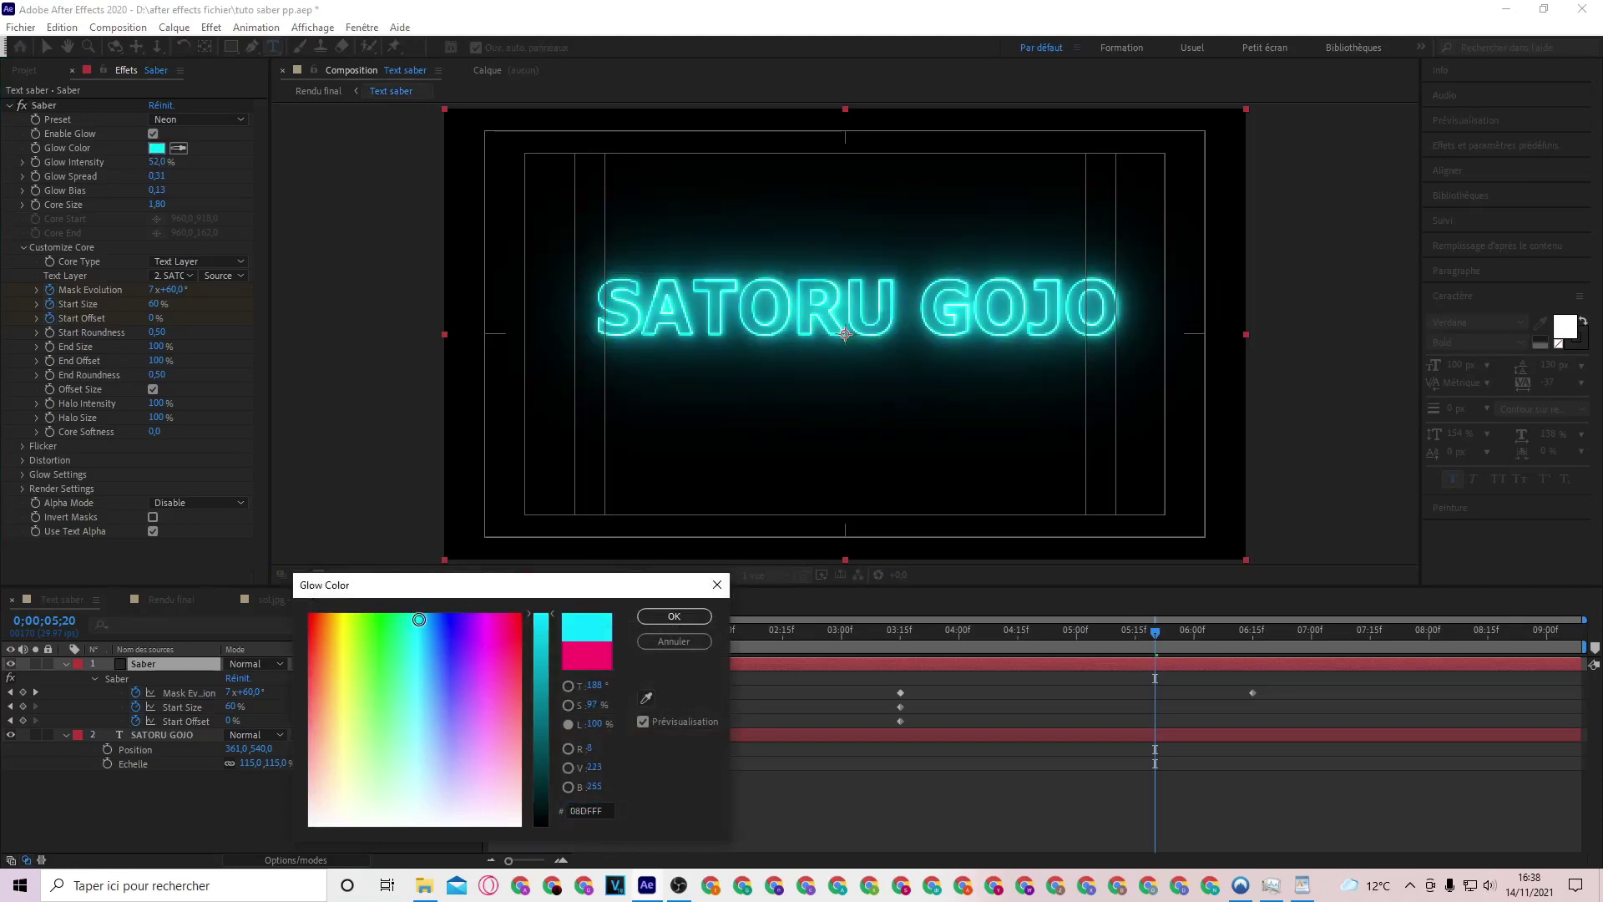
click(659, 617)
click(183, 603)
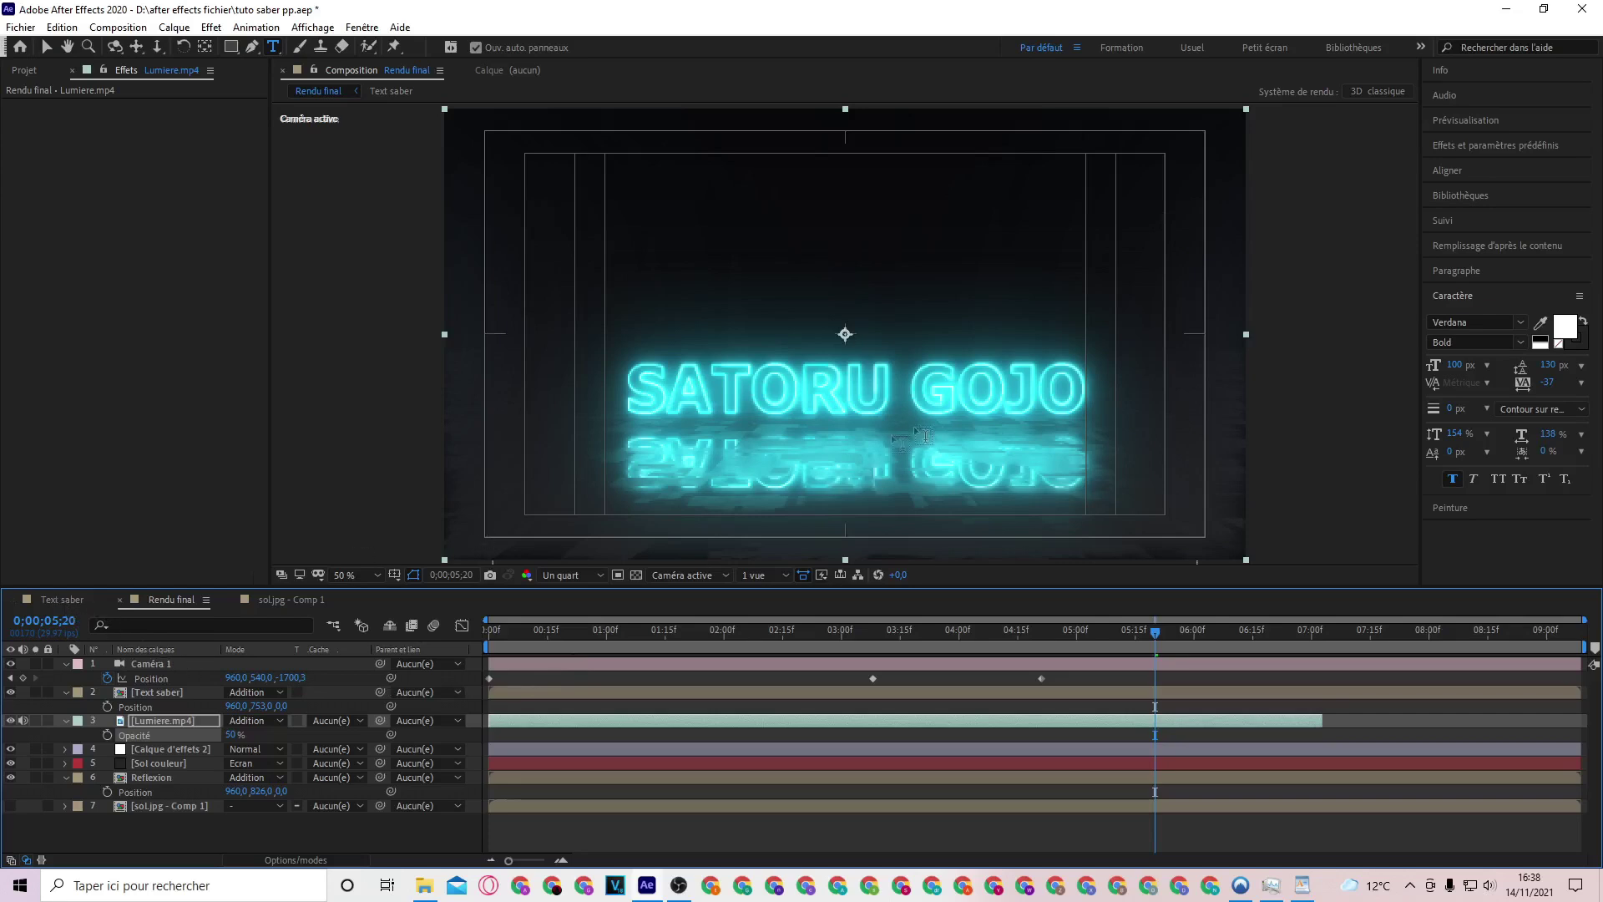
In Text saber, move SATORU GOJO's Position X from 361 to 330, then return to Rendu final
click(62, 600)
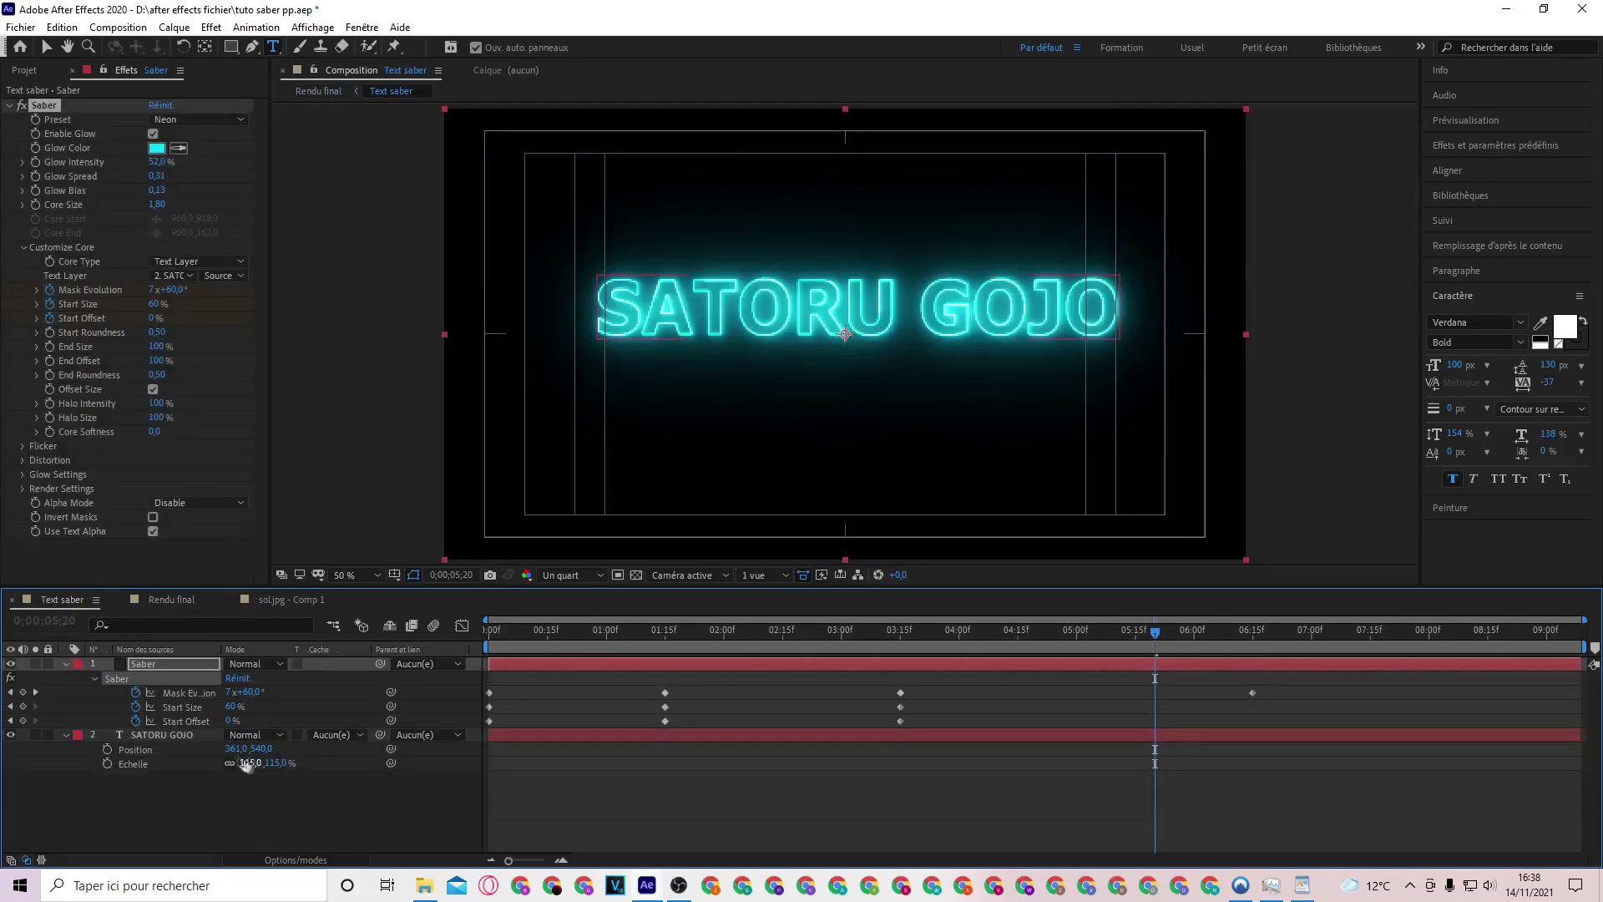
drag(235, 749, 209, 748)
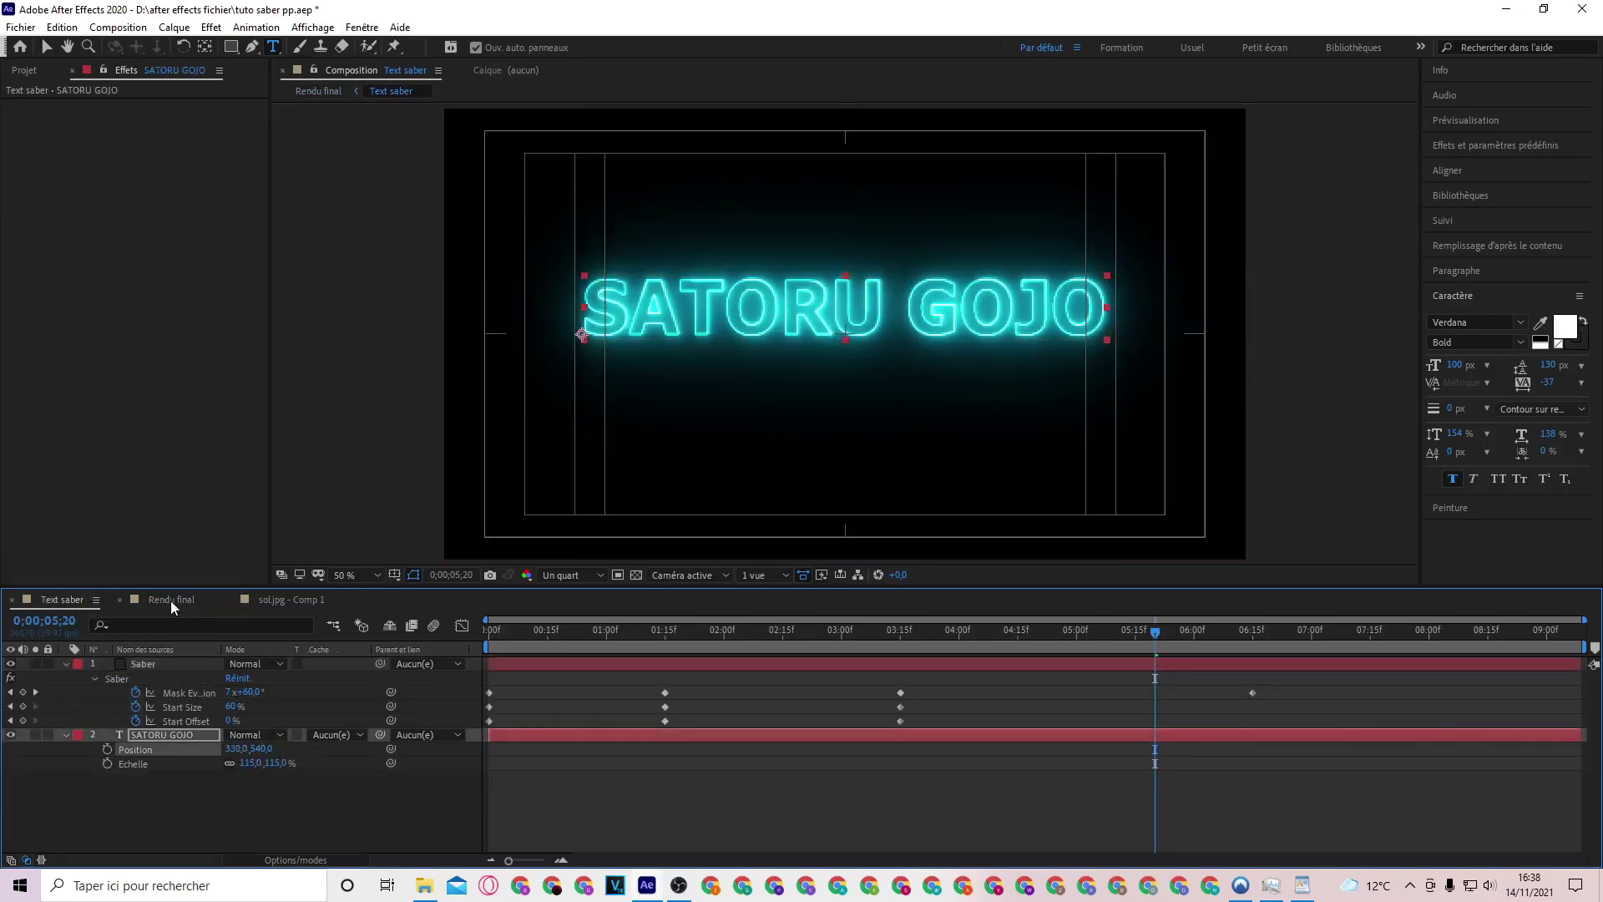
click(171, 599)
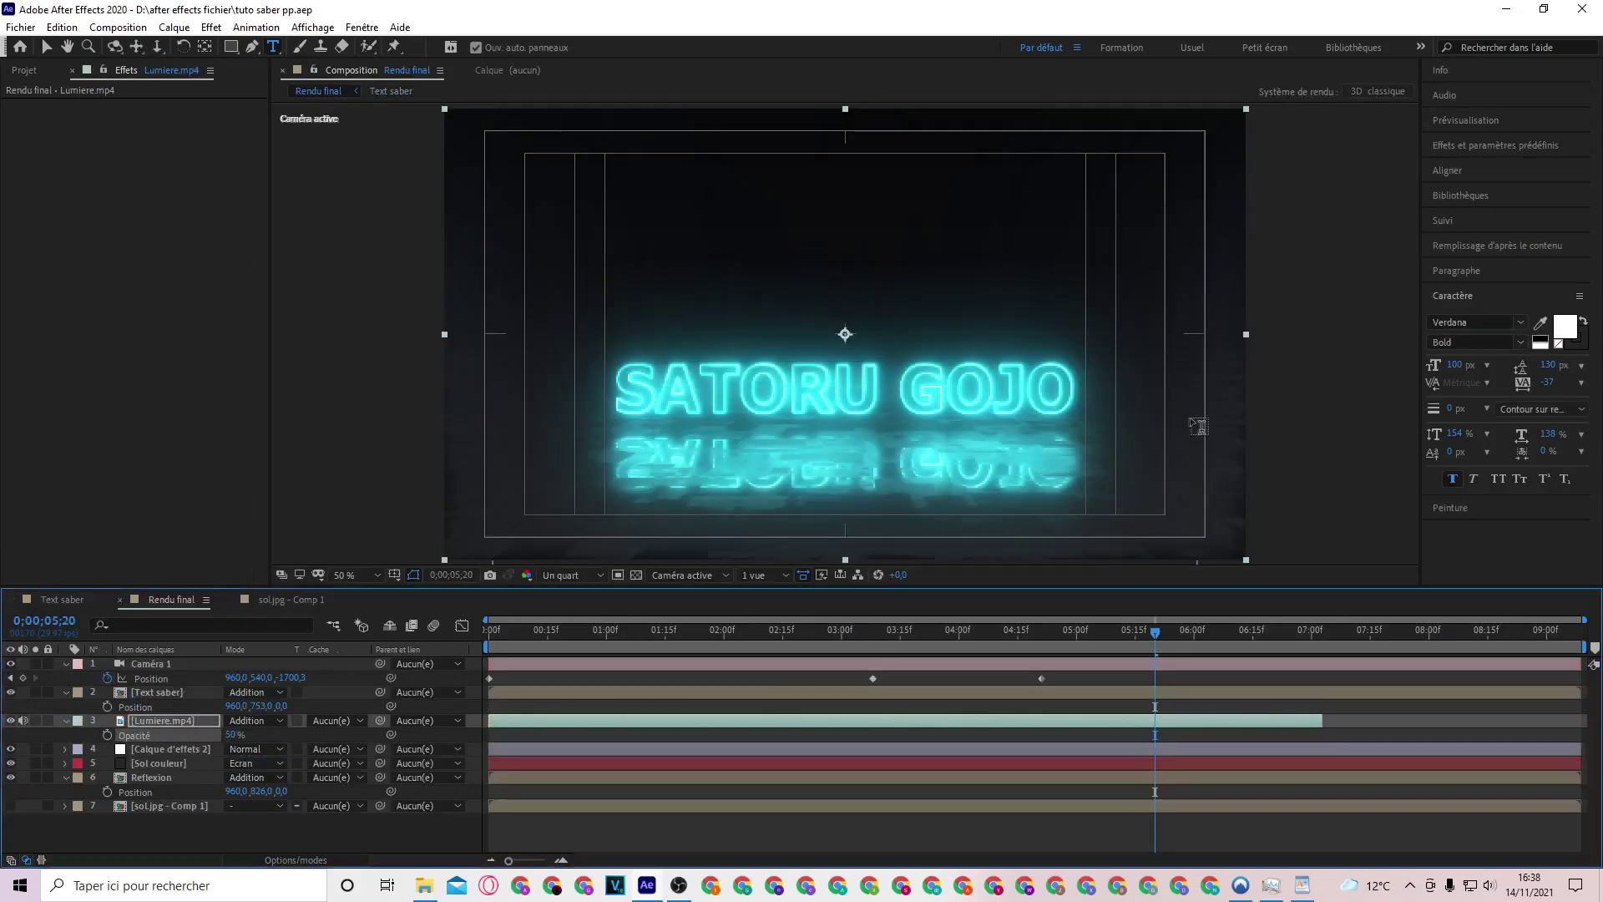